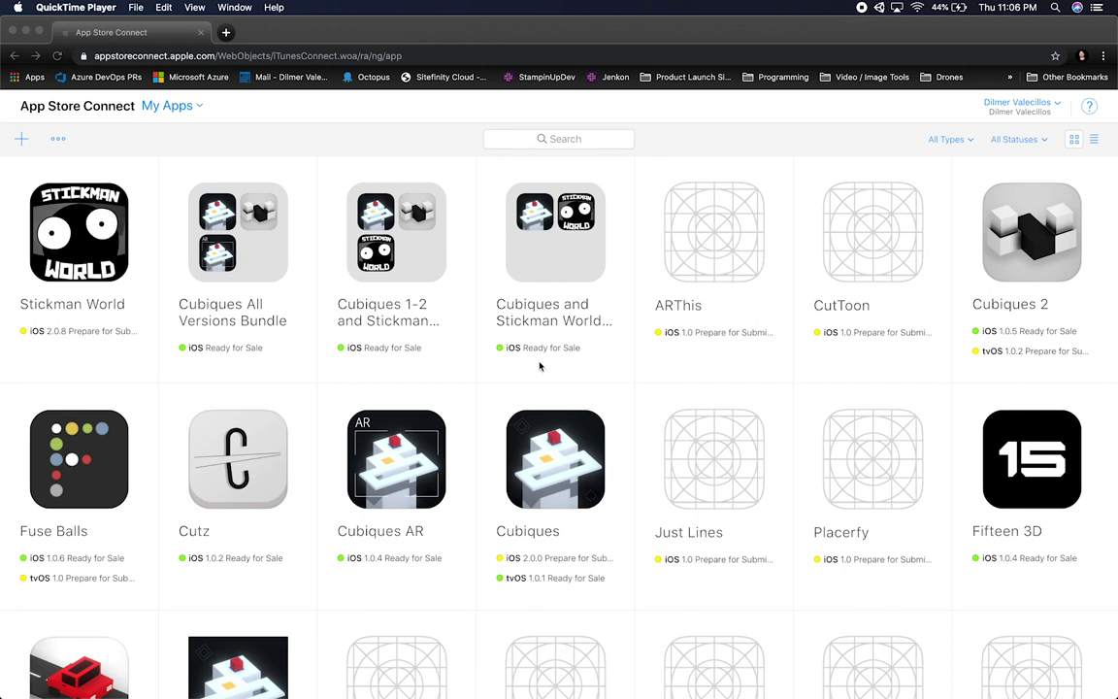
Step: Switch to Keychain Access and position its window over the browser page
scroll(628, 380, "down", 4)
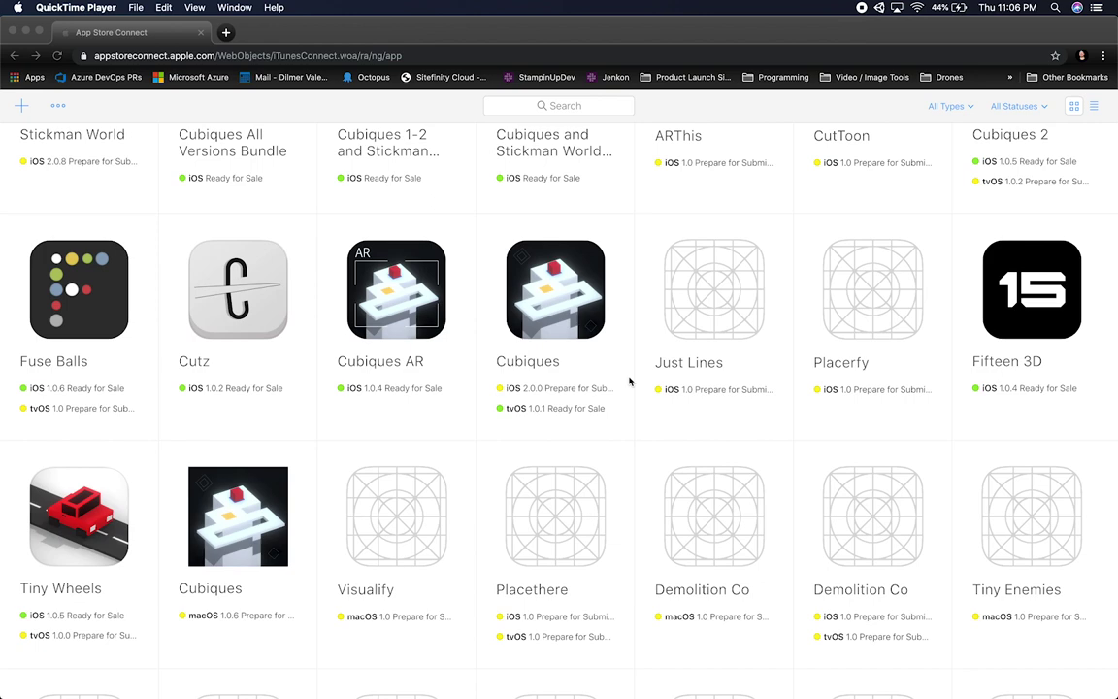
scroll(629, 380, "down", 3)
scroll(629, 380, "down", 4)
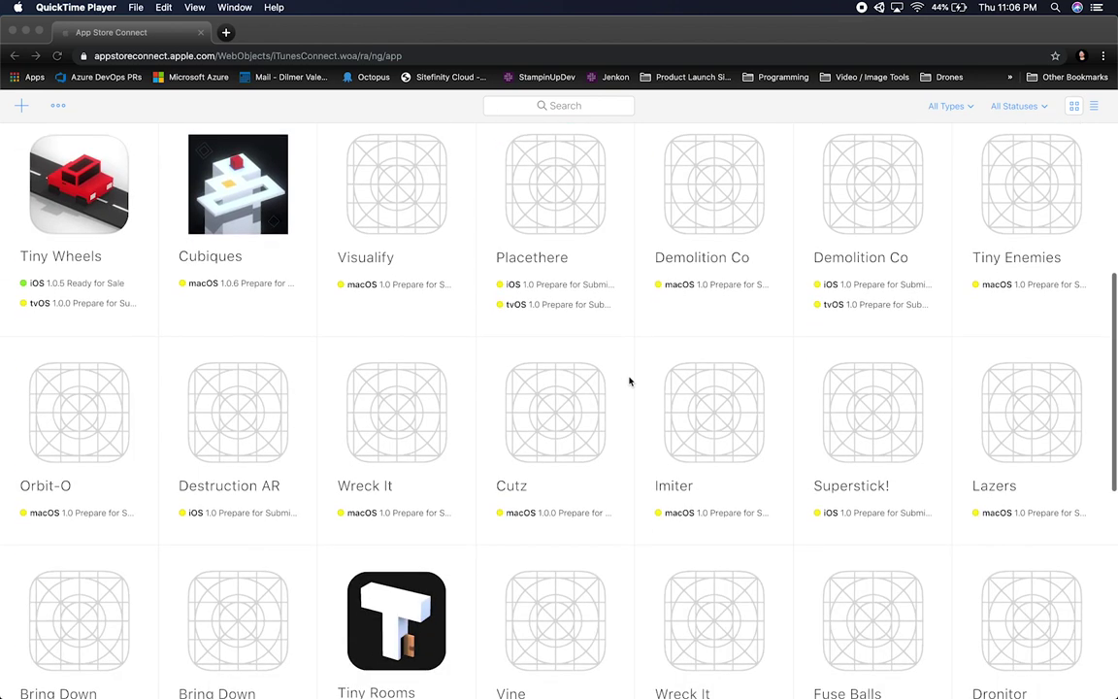
scroll(629, 380, "down", 3)
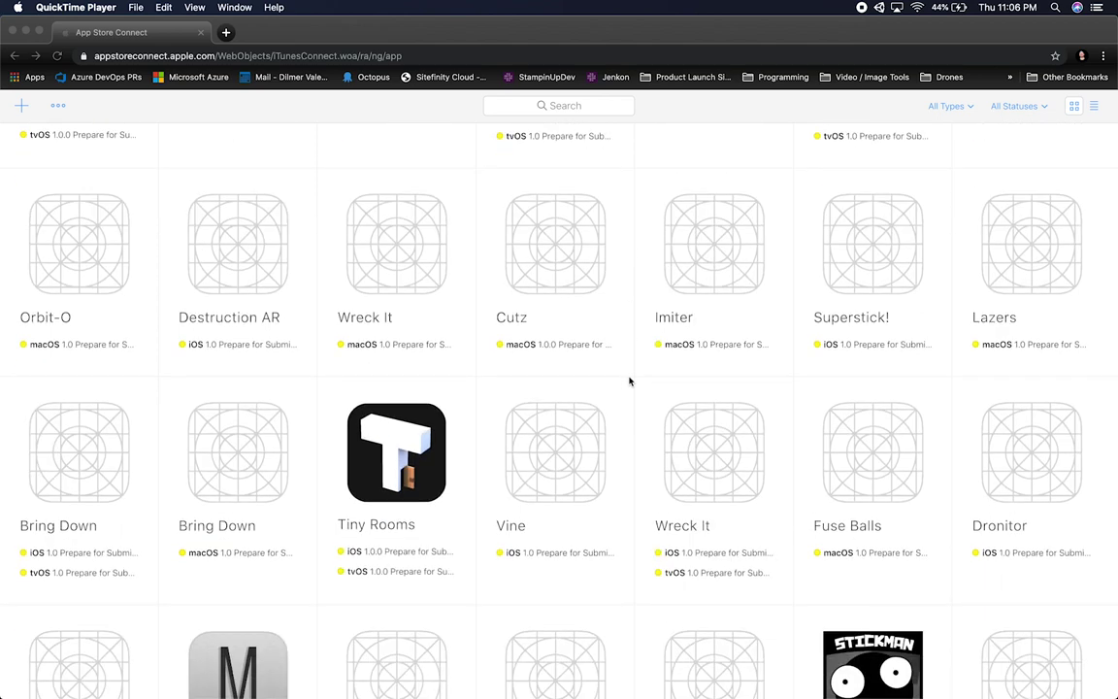
scroll(405, 527, "down", 2)
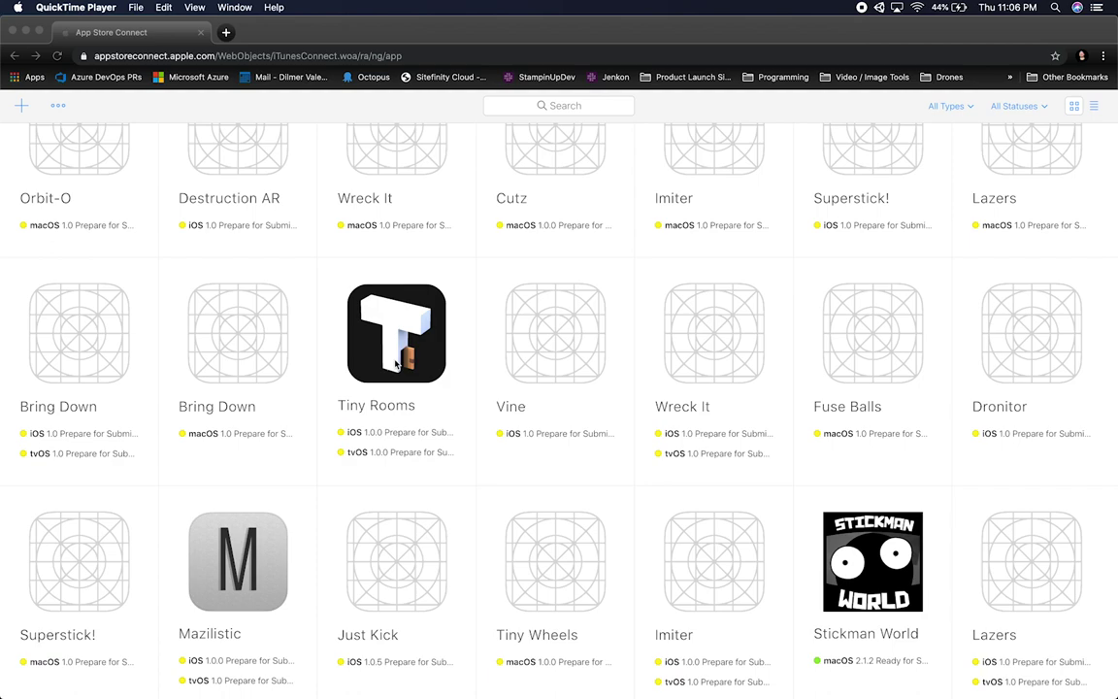
scroll(483, 287, "up", 15)
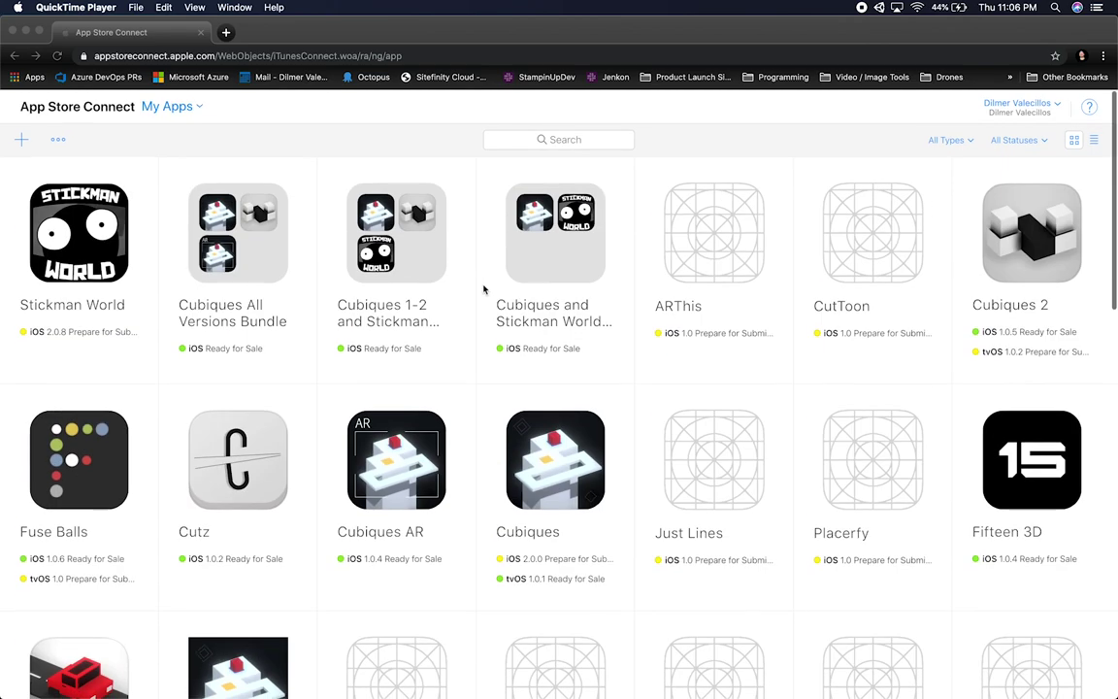
key("super+Tab")
key("super+Tab")
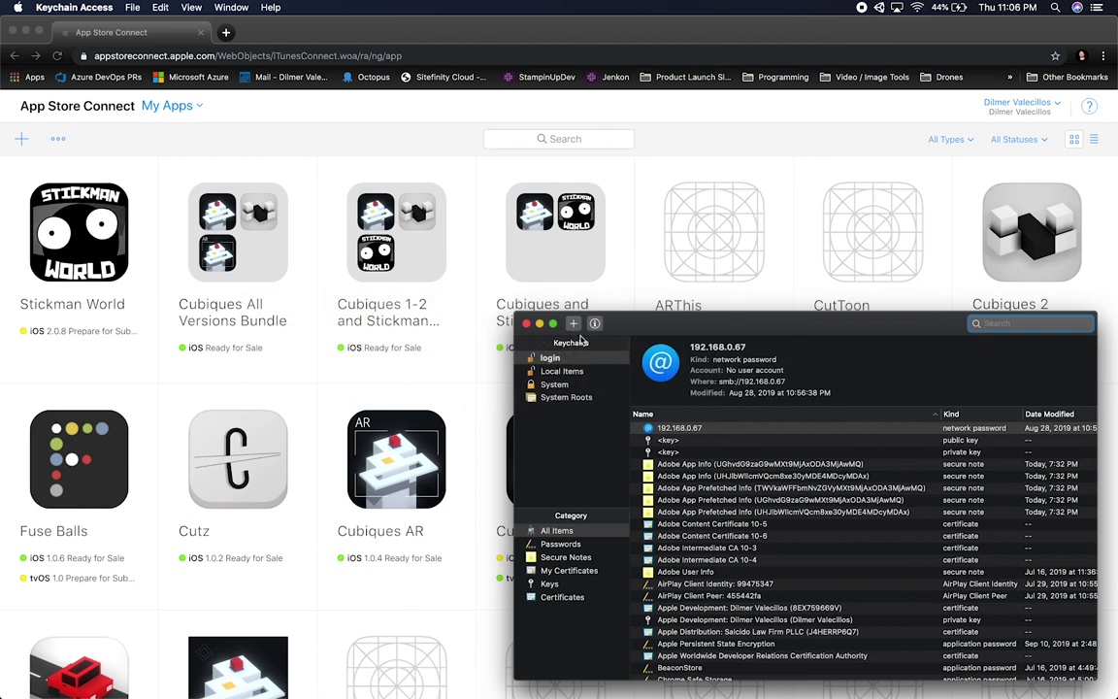
left_click_drag(633, 328, 602, 274)
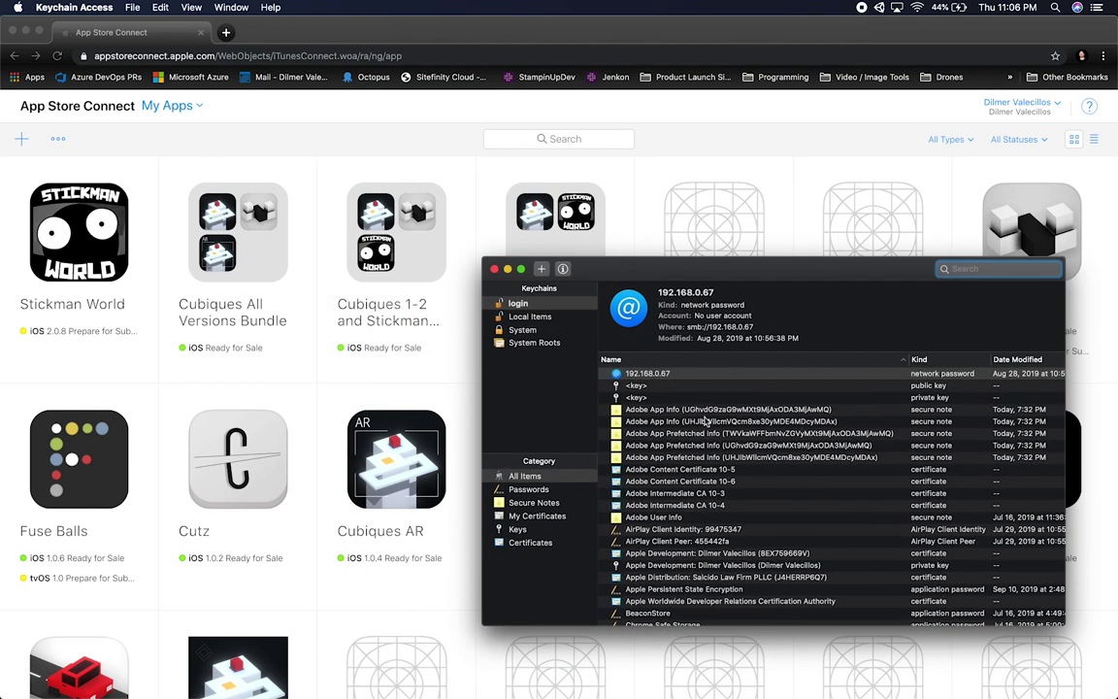
scroll(723, 446, "down", 3)
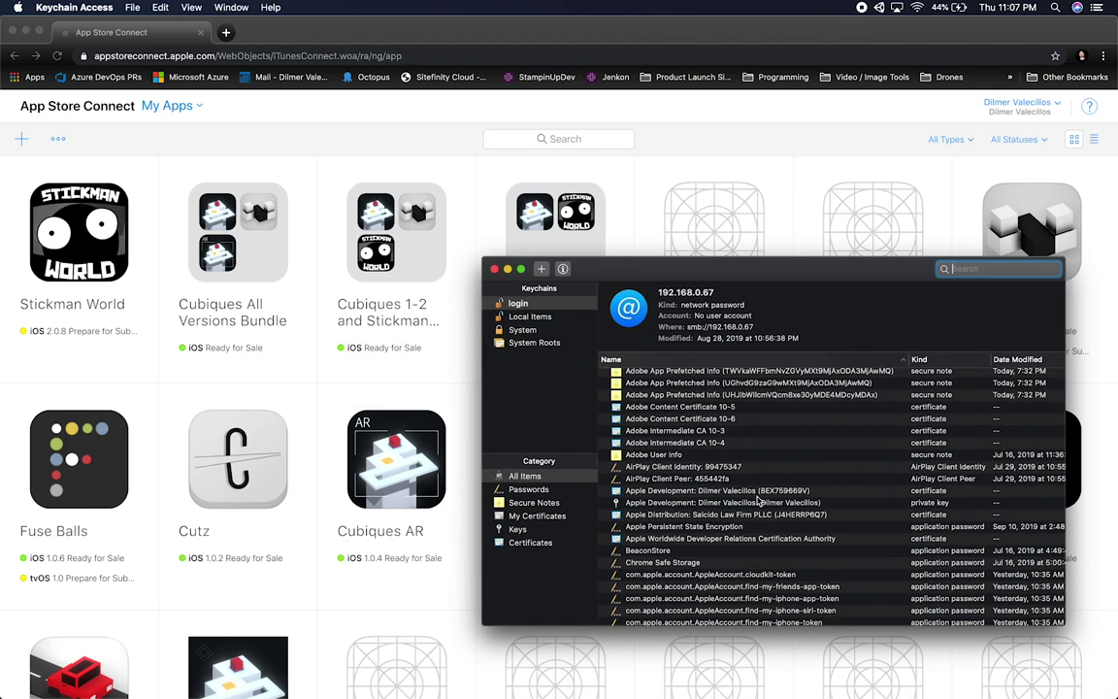
Step: Delete the Apple Development certificate, its private key and the Apple Distribution certificate from the login keychain
left_click(758, 491)
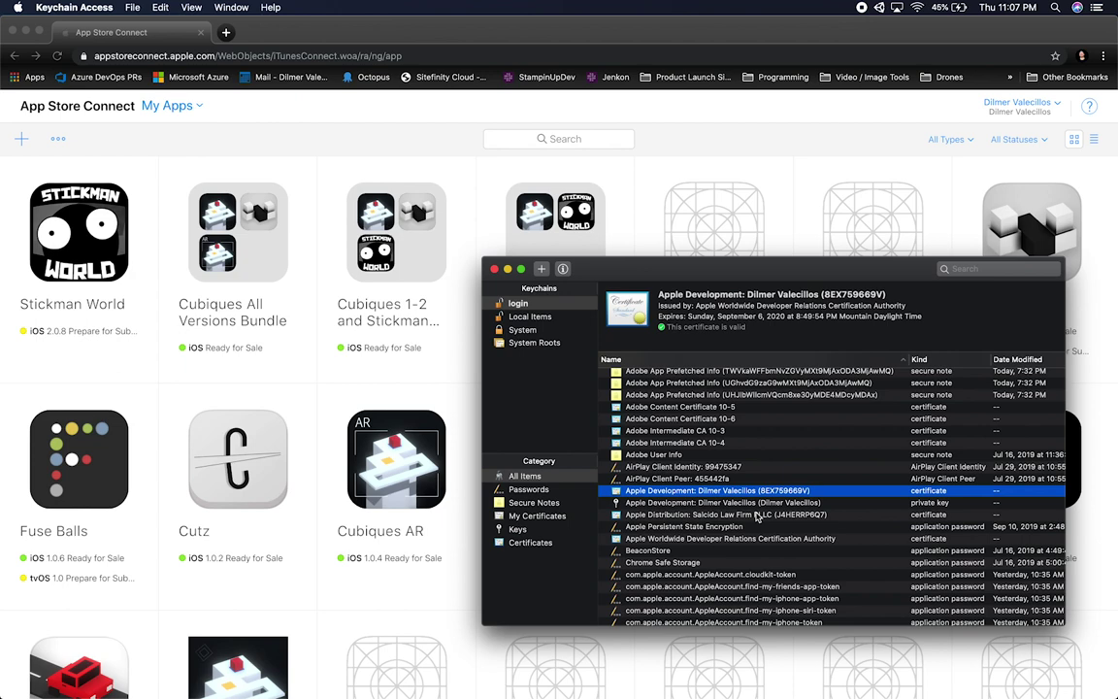
left_click(755, 516, "shift")
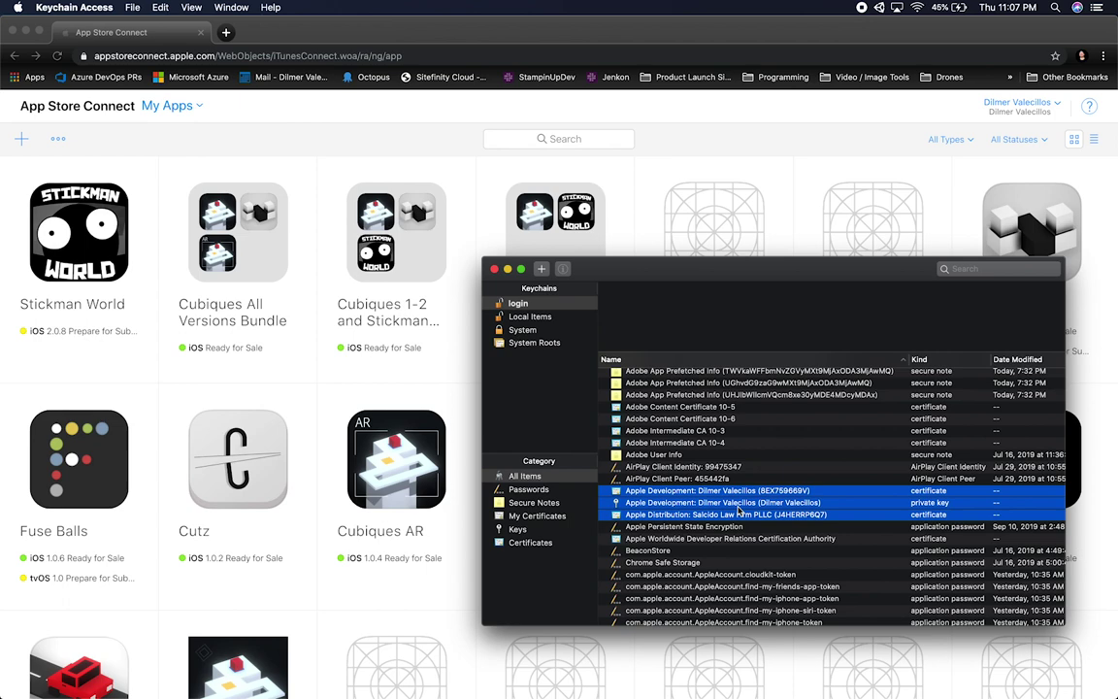
scroll(719, 549, "down", 3)
scroll(719, 549, "up", 2)
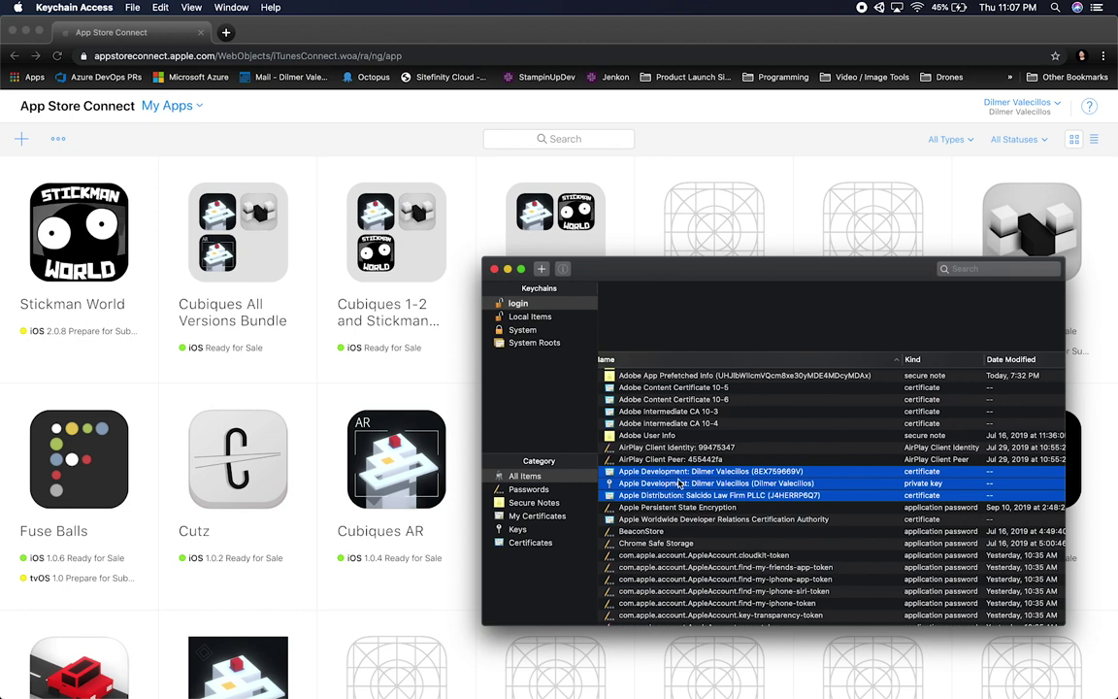
right_click(689, 479)
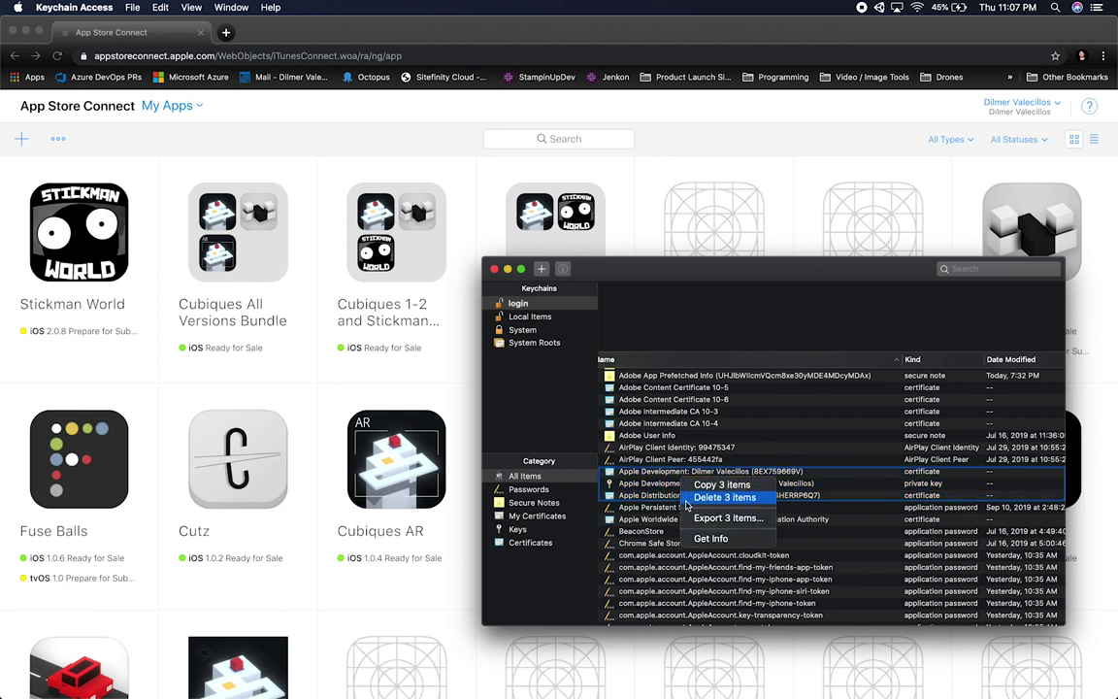
left_click(708, 497)
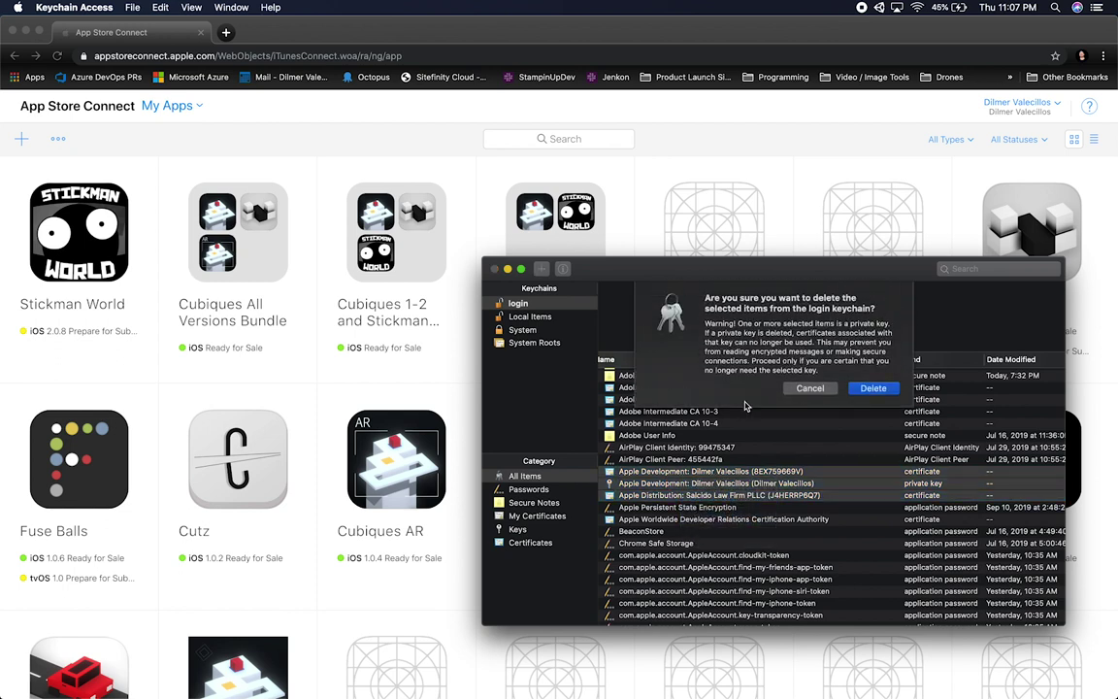
left_click(879, 390)
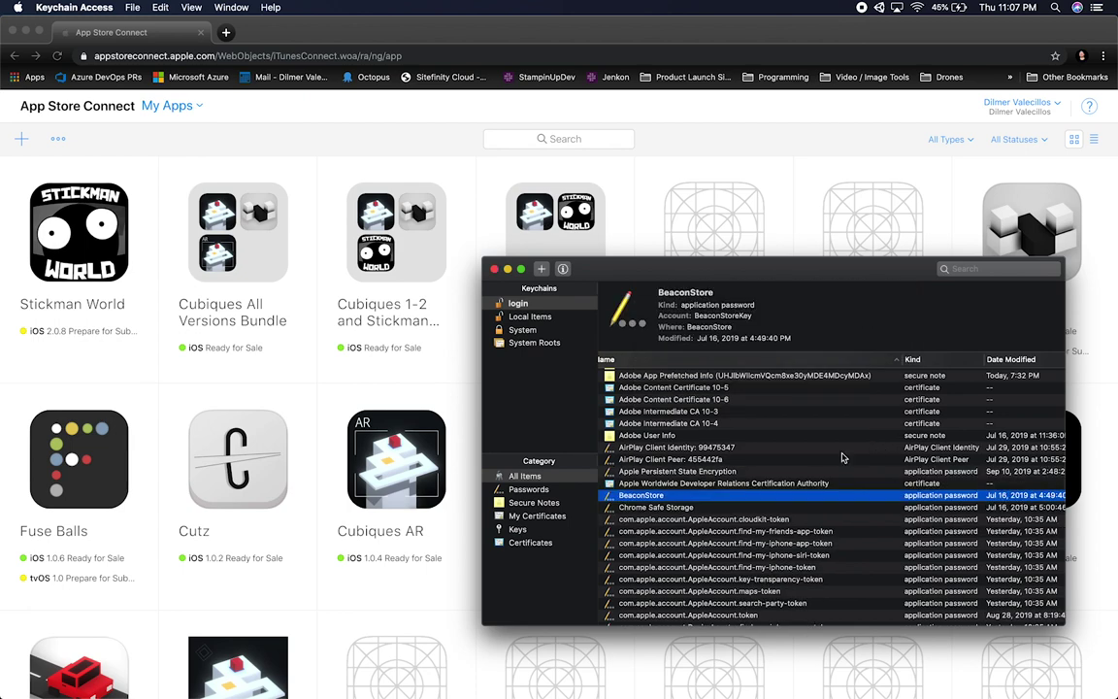
scroll(840, 450, "up", 3)
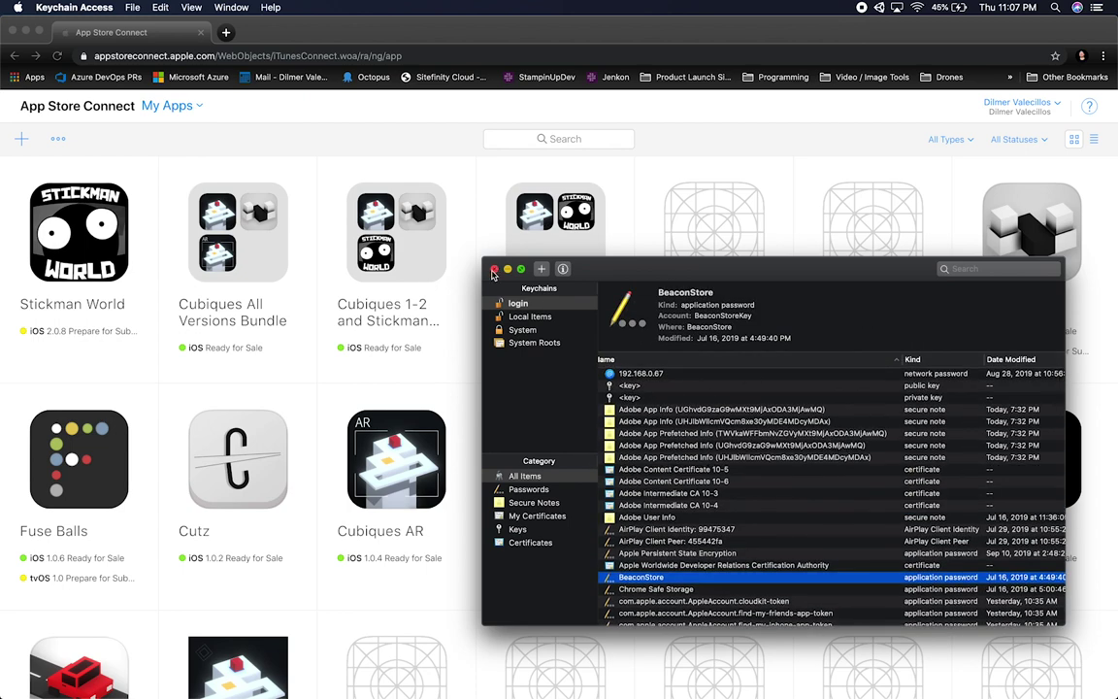
left_click(447, 247)
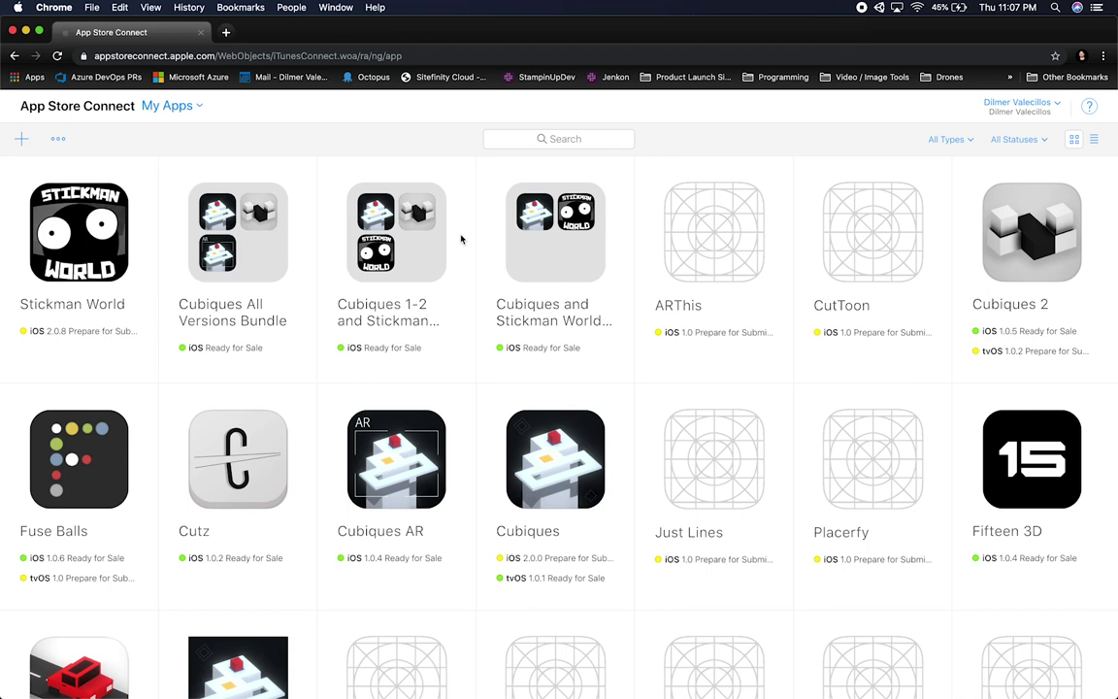
Step: Choose New App from the + menu on the My Apps page
left_click(22, 141)
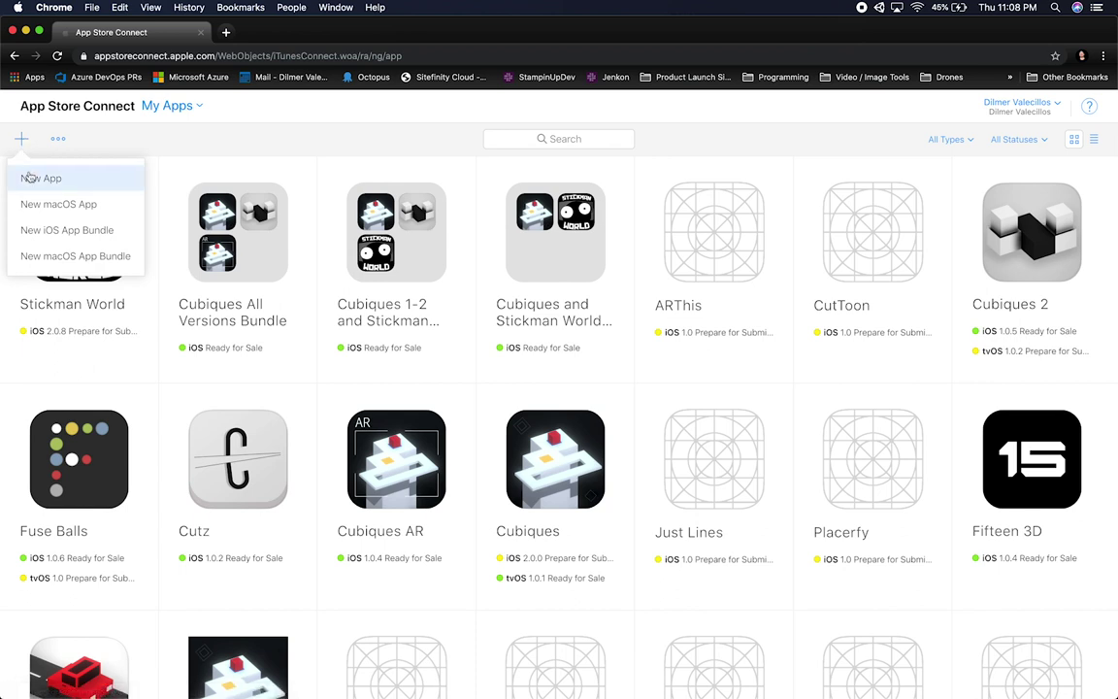
left_click(43, 176)
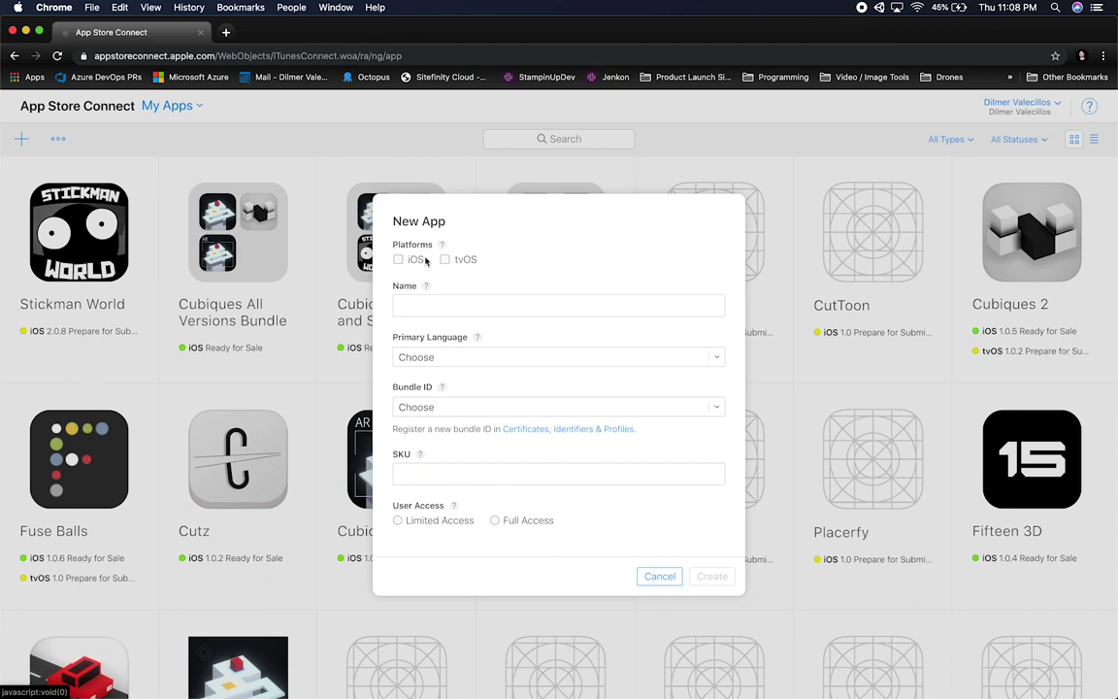
Step: Set the new app to iOS, named 'Cubiques 3', with English (U.S.) as primary language
left_click(399, 260)
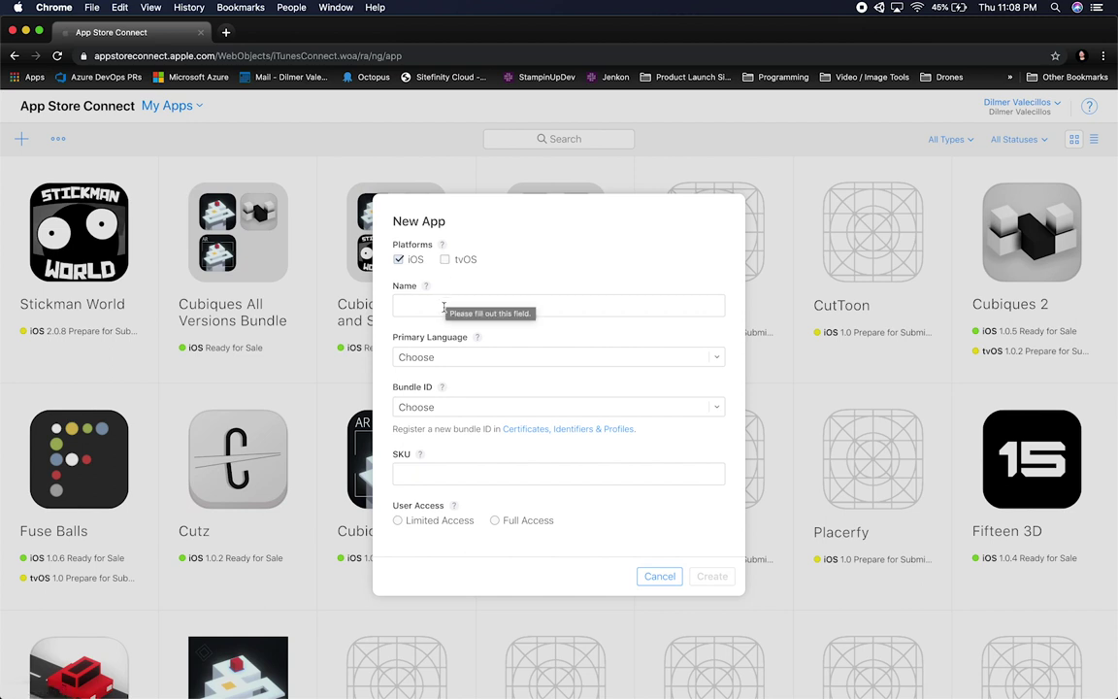
left_click(443, 307)
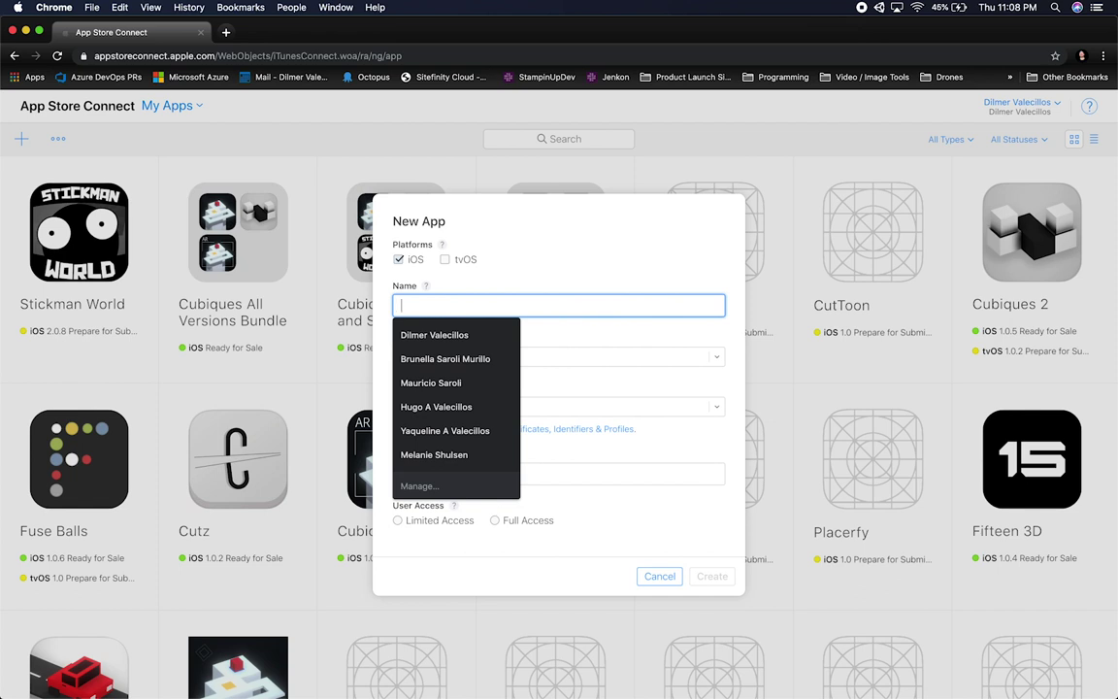
key("Escape")
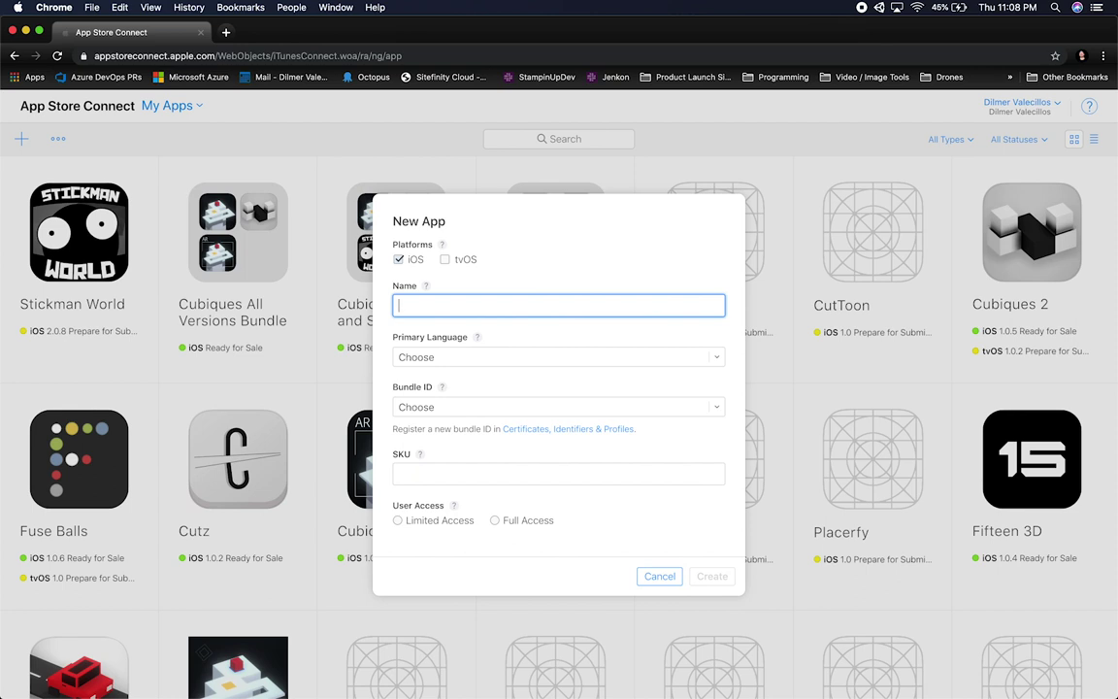
type("Cubiques 3")
left_click(538, 358)
left_click(539, 358)
left_click(537, 358)
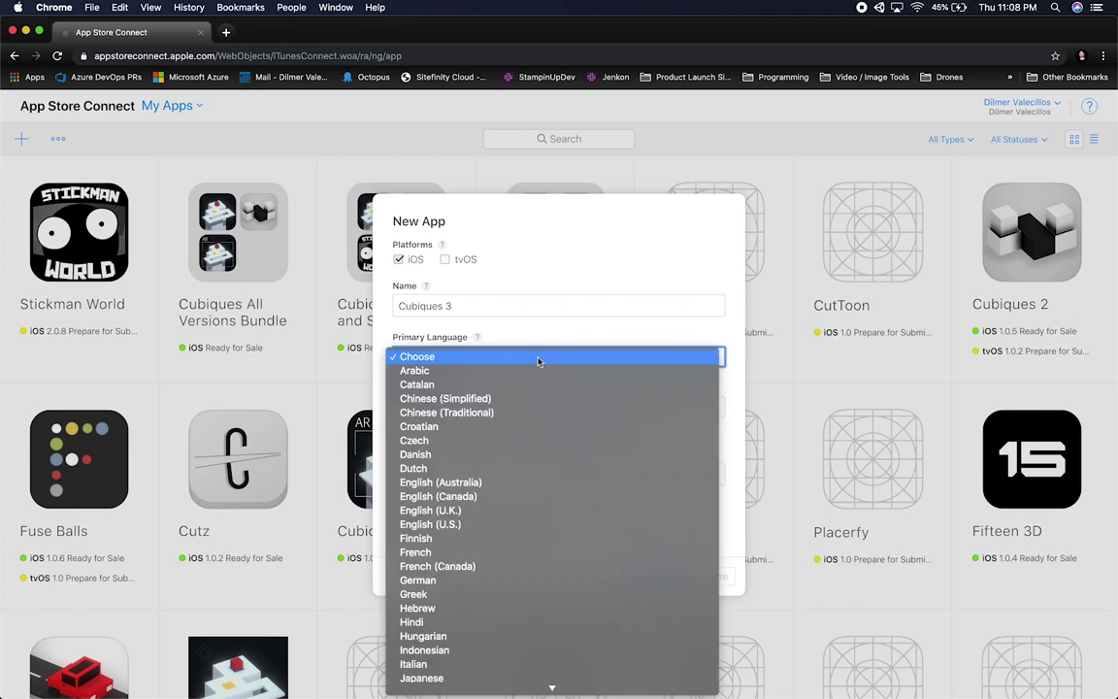
key("v")
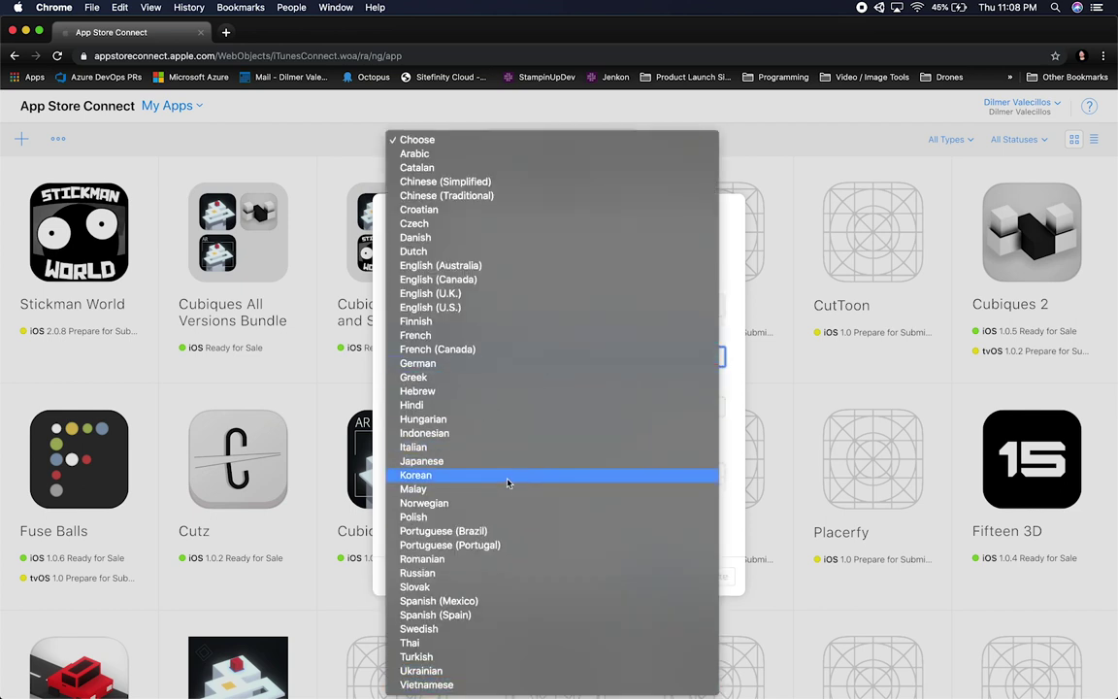
left_click(421, 309)
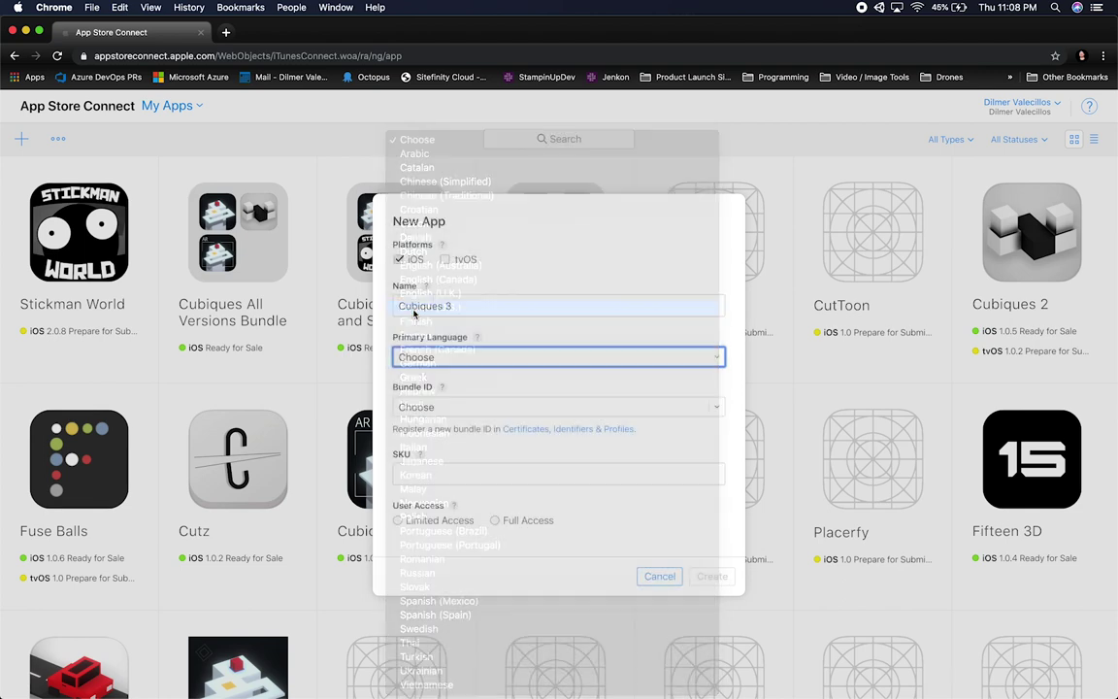
Step: Check the Bundle ID list and close it without choosing an ID
left_click(451, 406)
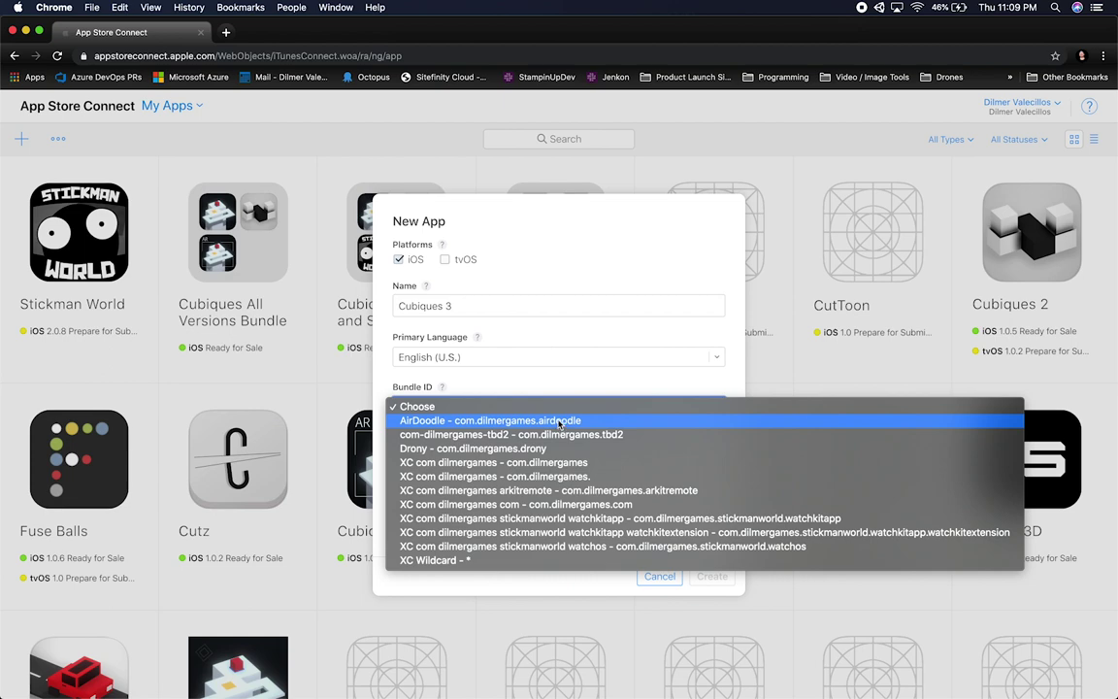
left_click(514, 335)
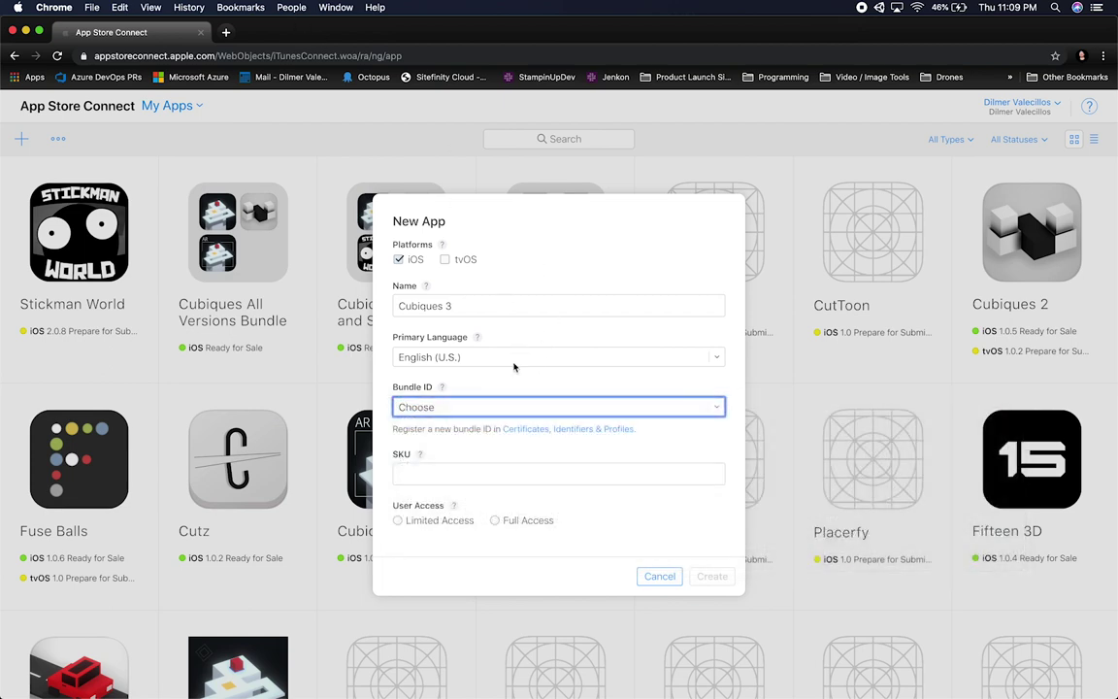
left_click(505, 403)
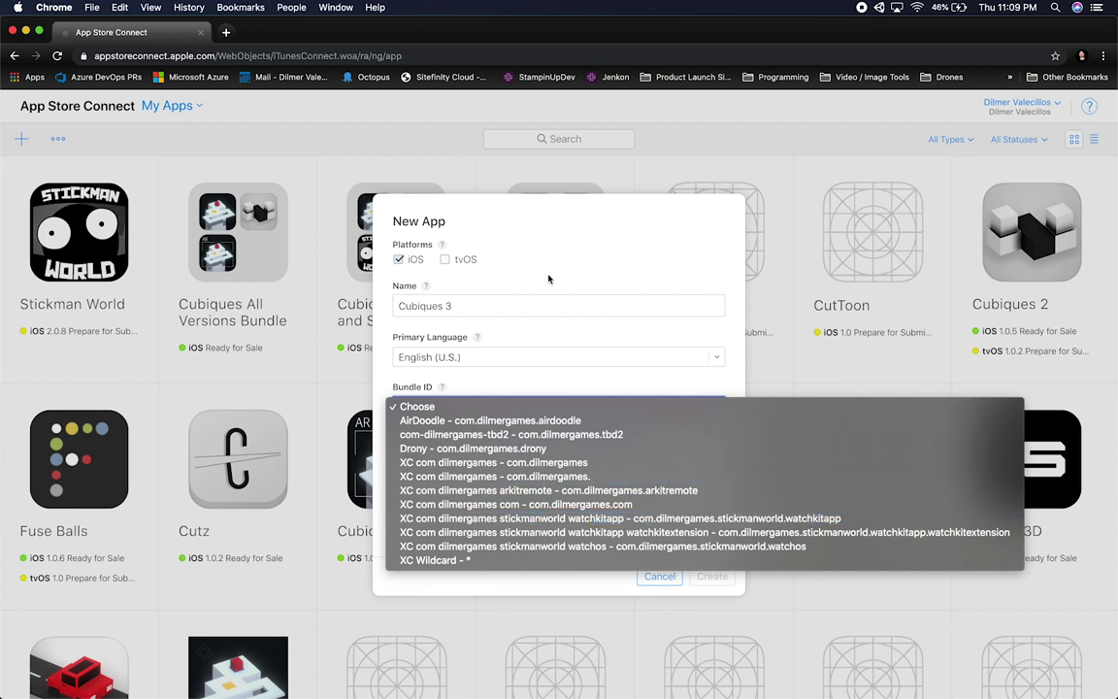
left_click(547, 274)
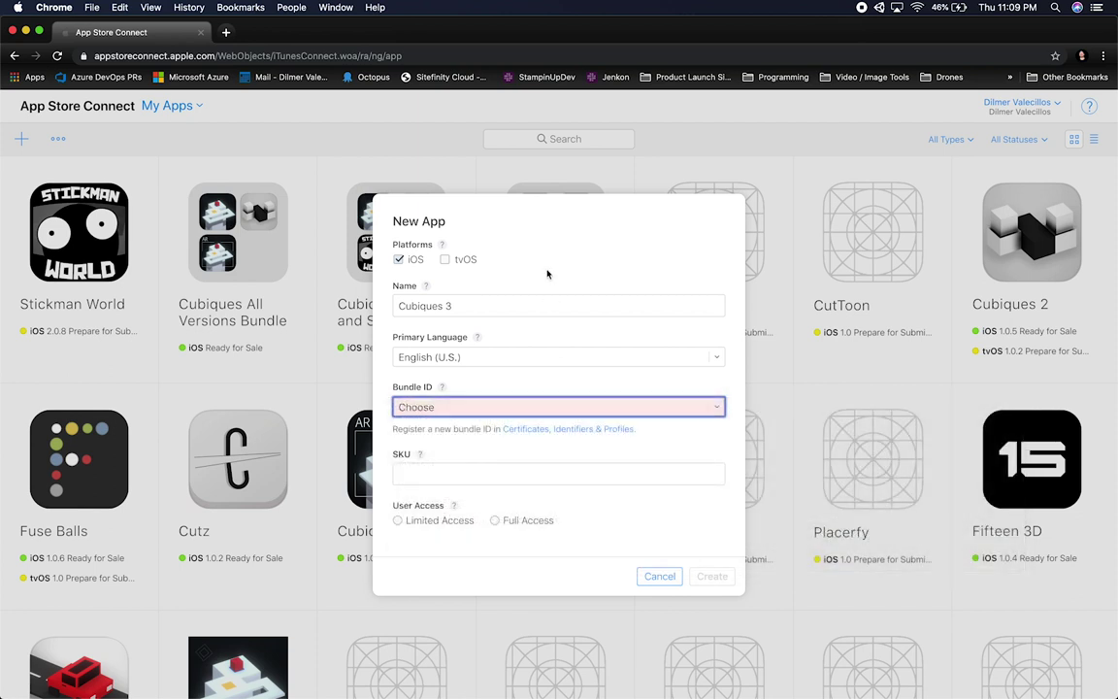
Step: Load developer.apple.com in a new browser tab
left_click(226, 32)
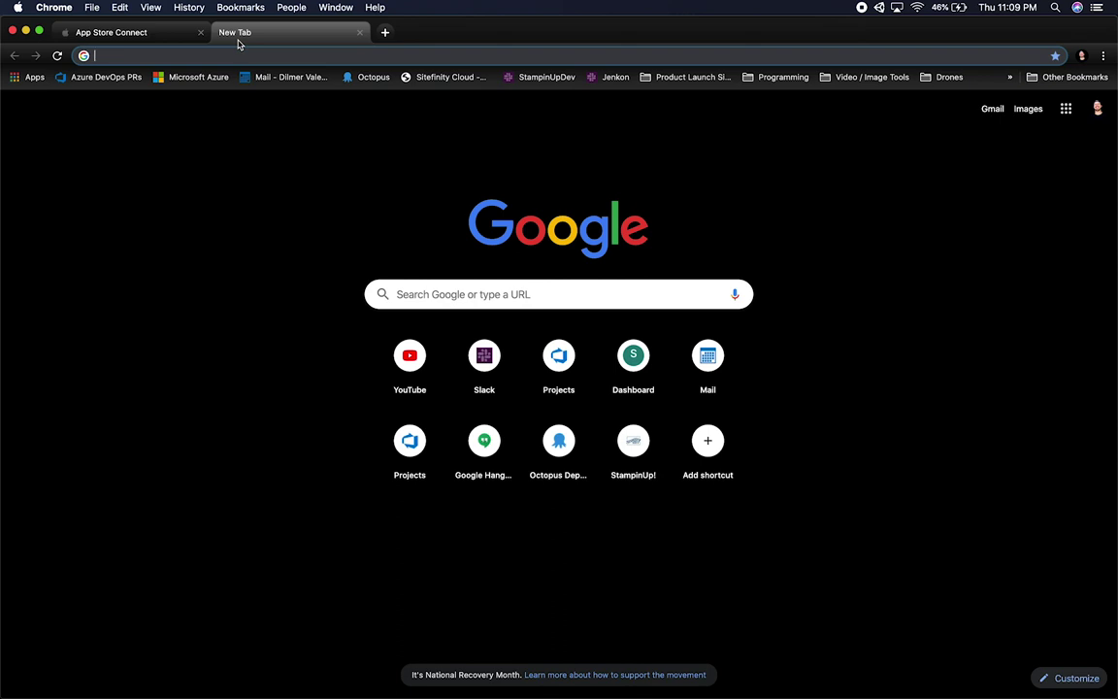
type("devel")
key("Return")
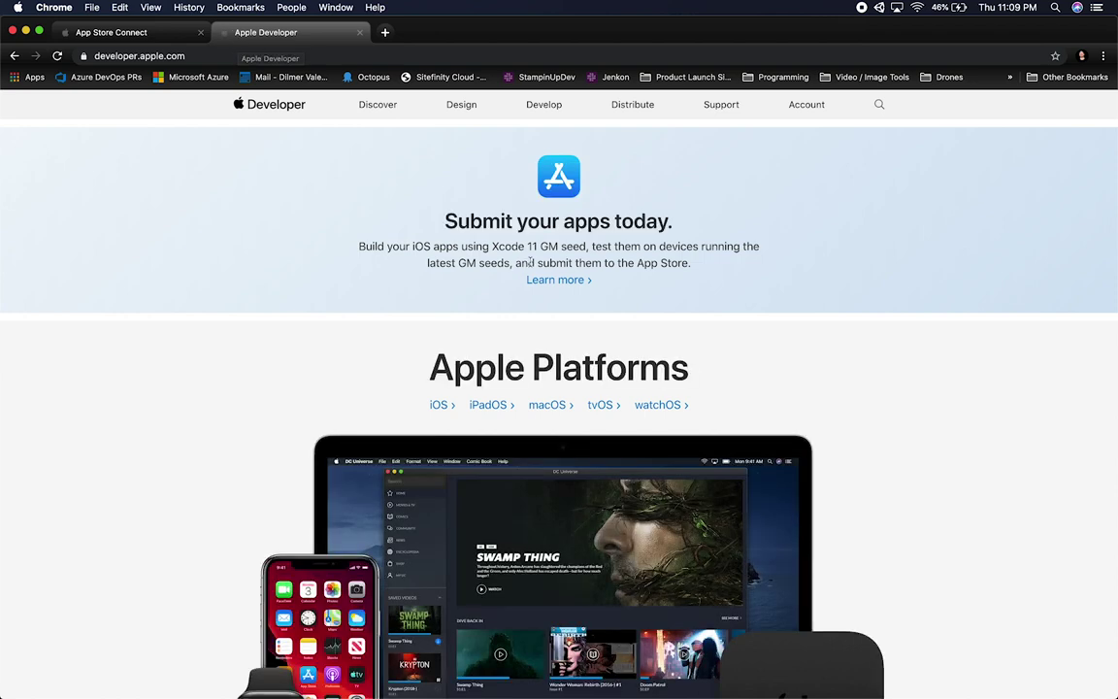
Step: Go to the Account overview page from the developer.apple.com navigation bar
left_click(794, 110)
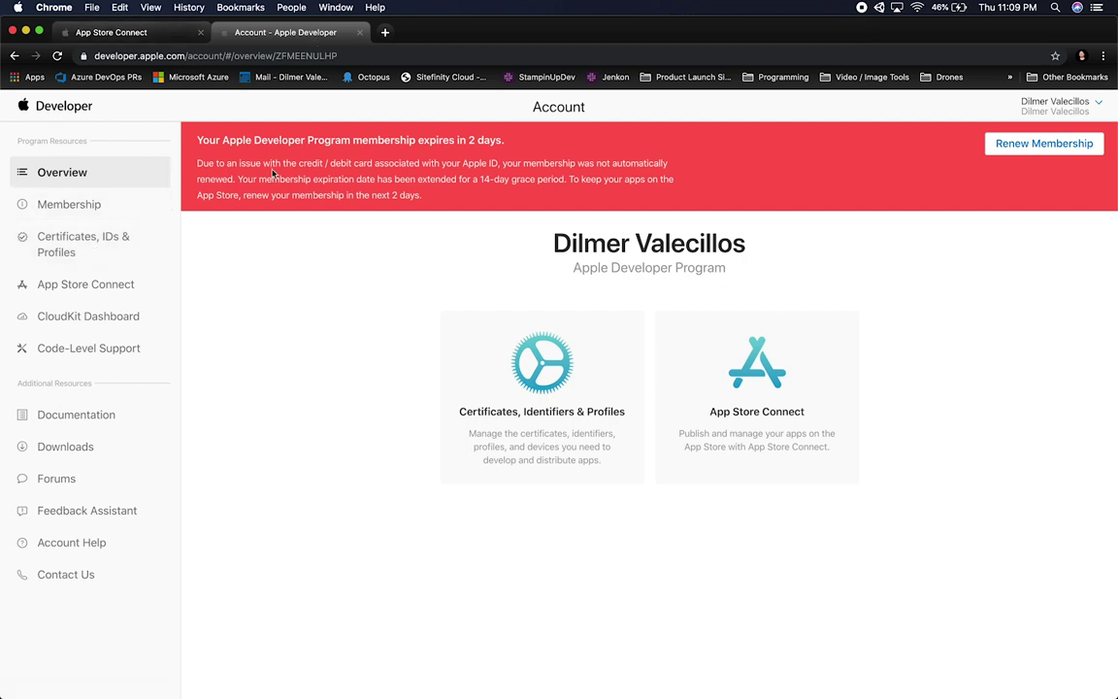
Step: Glance at the New App form tab, then open Certificates, IDs & Profiles
left_click(142, 39)
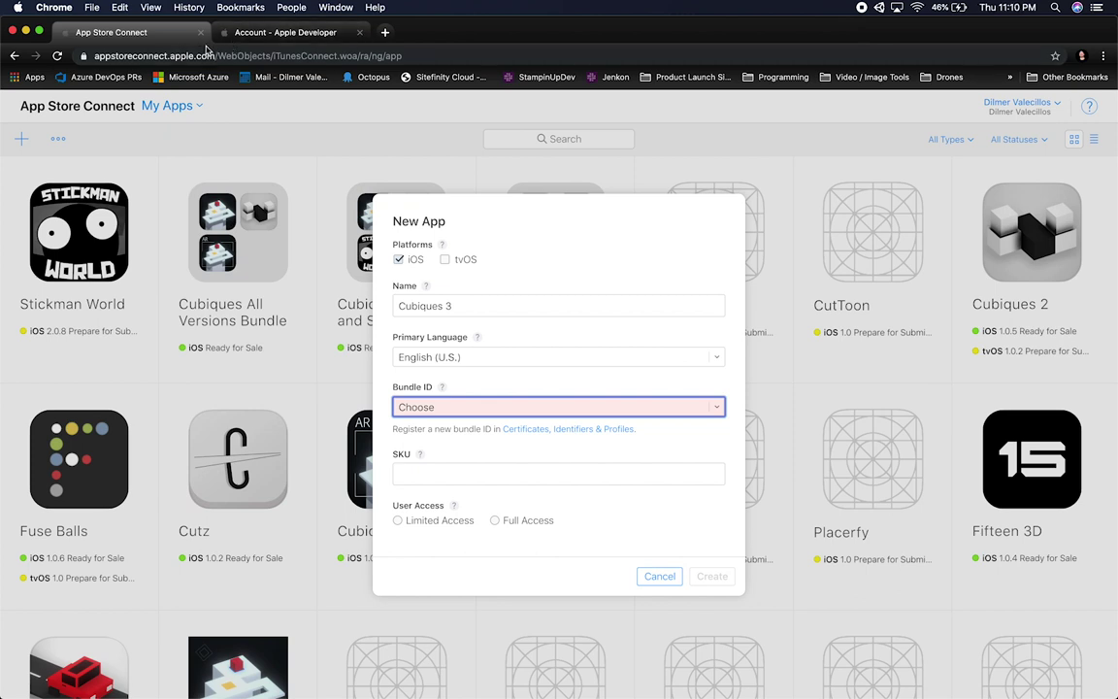
left_click(284, 36)
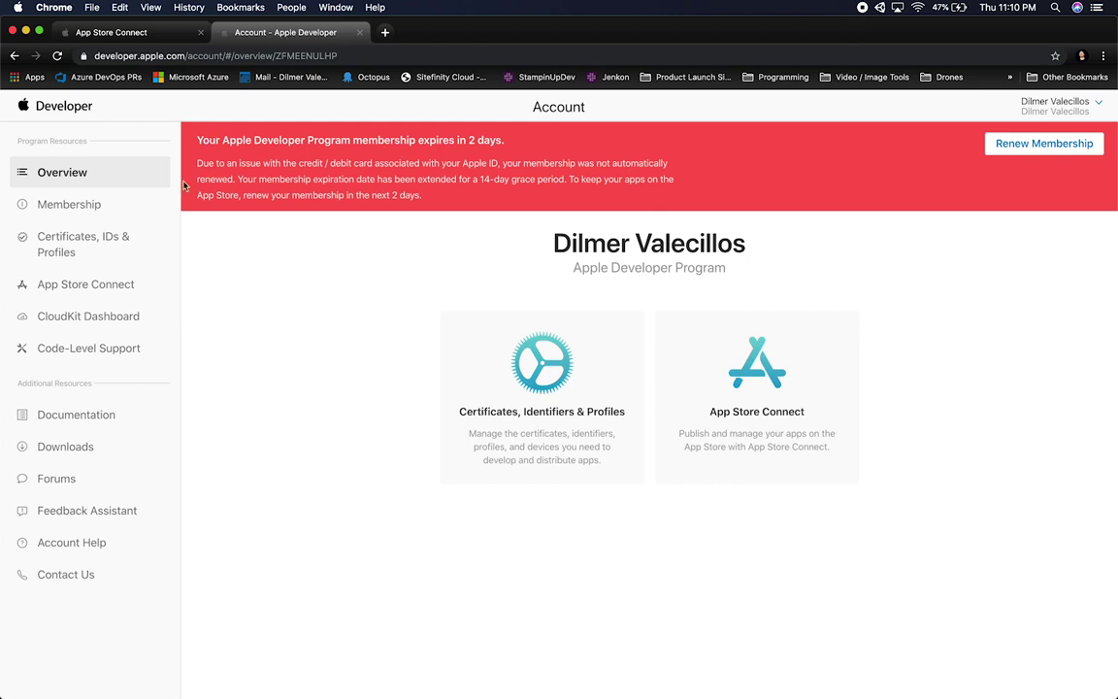
left_click(68, 241)
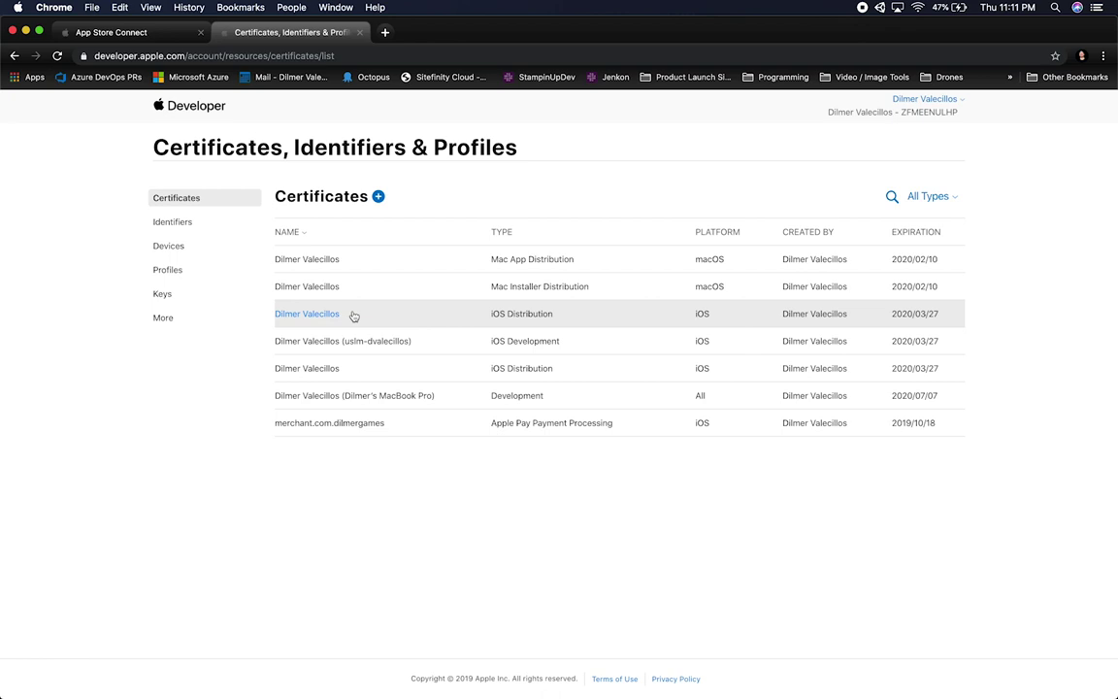
Step: Revoke the first iOS Distribution certificate, then download and revoke the iOS Development certificate
left_click(368, 317)
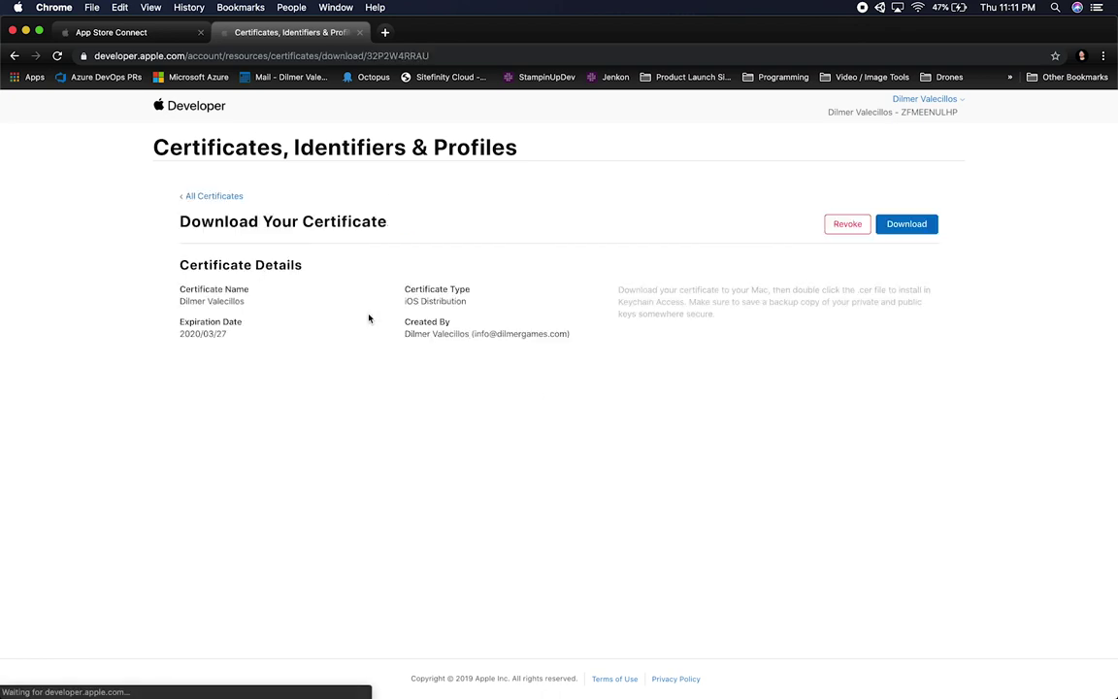
left_click(847, 223)
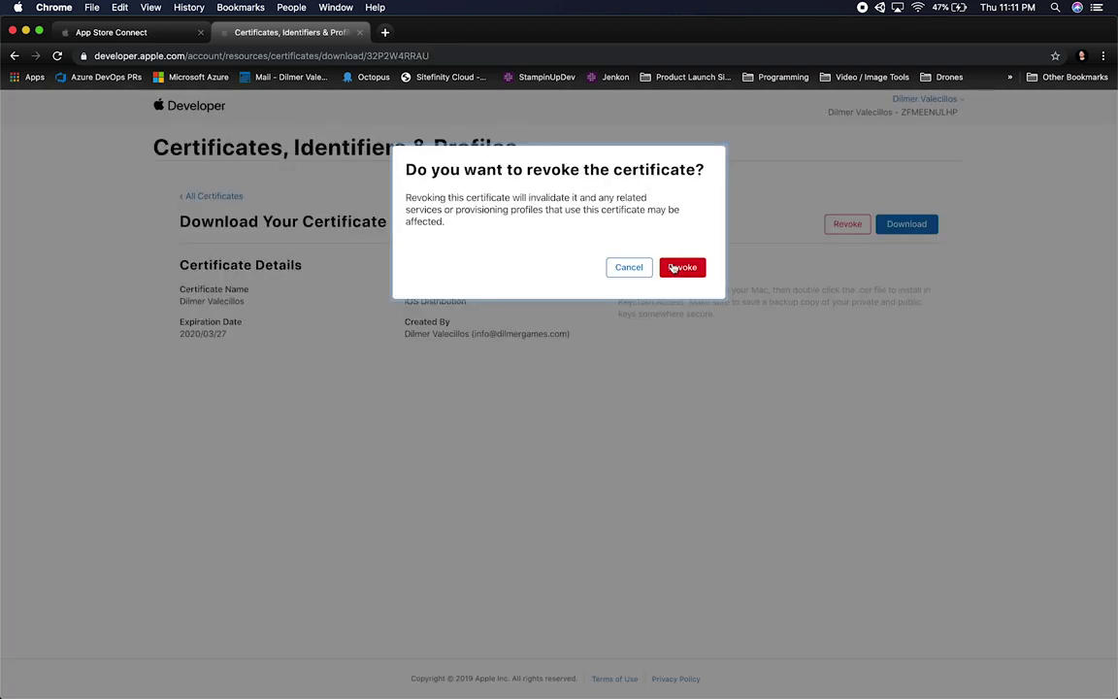
left_click(681, 268)
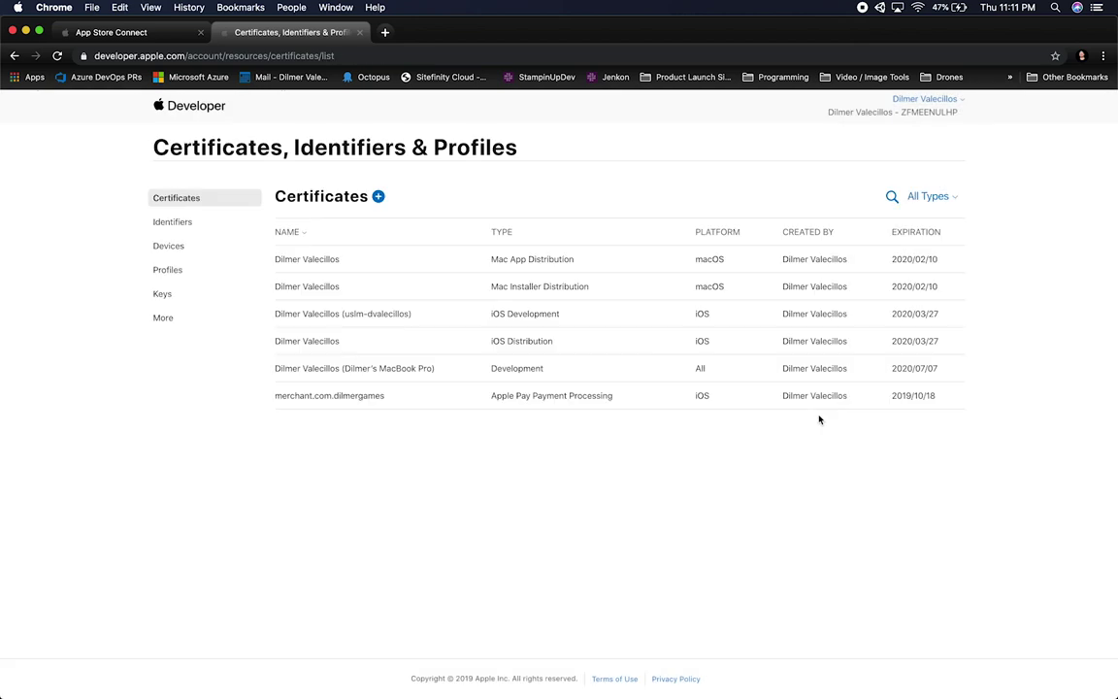
left_click(434, 315)
left_click(907, 225)
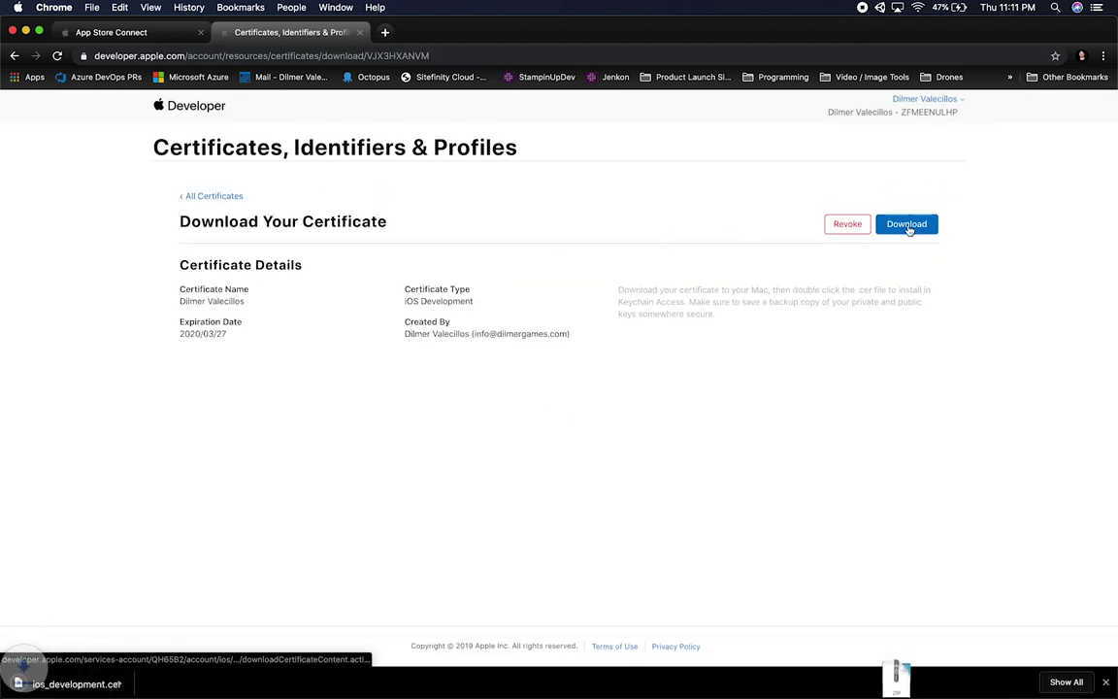
left_click(848, 224)
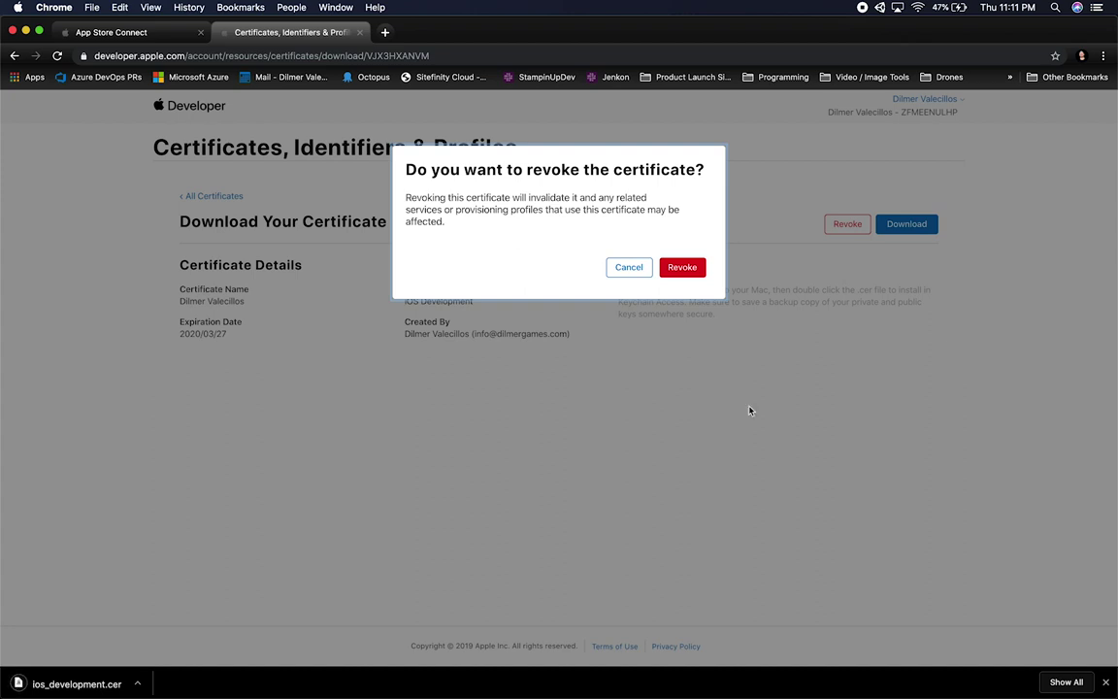
key("Return")
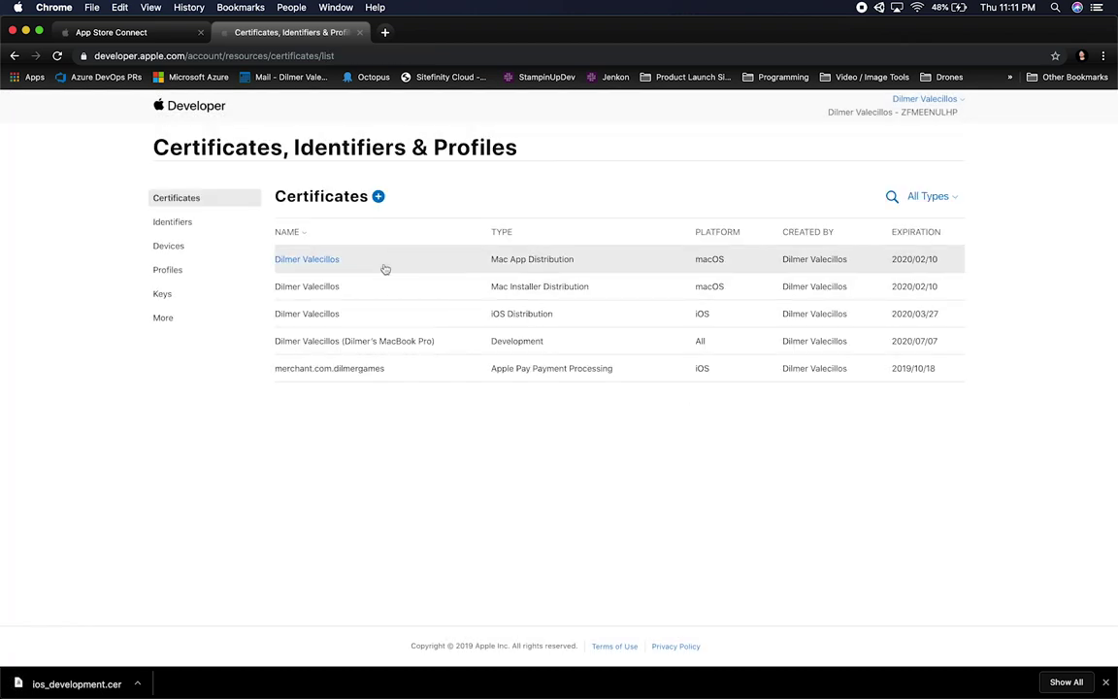
Step: Revoke the remaining iOS Distribution certificate and the Development certificate
left_click(336, 320)
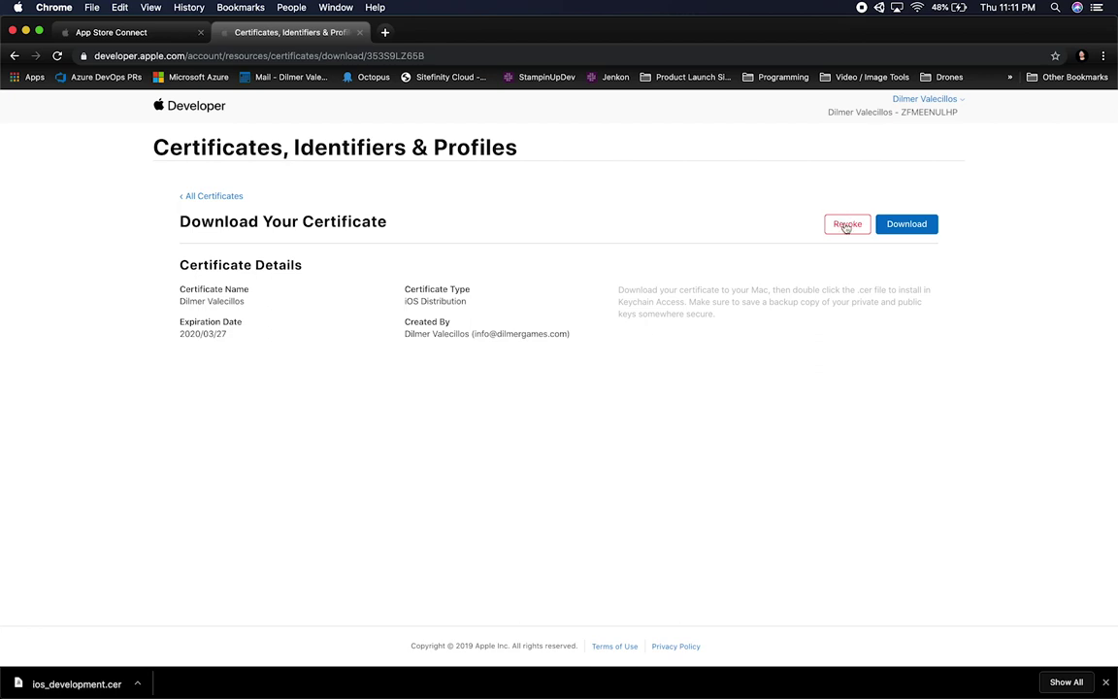
left_click(846, 224)
left_click(679, 267)
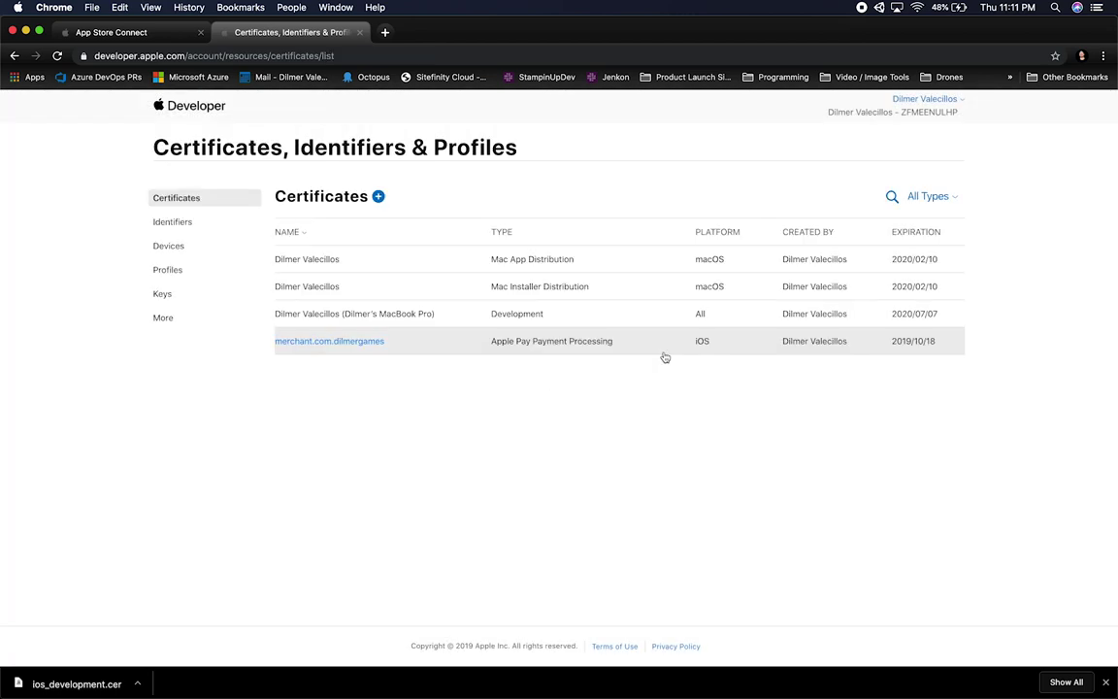
left_click(339, 314)
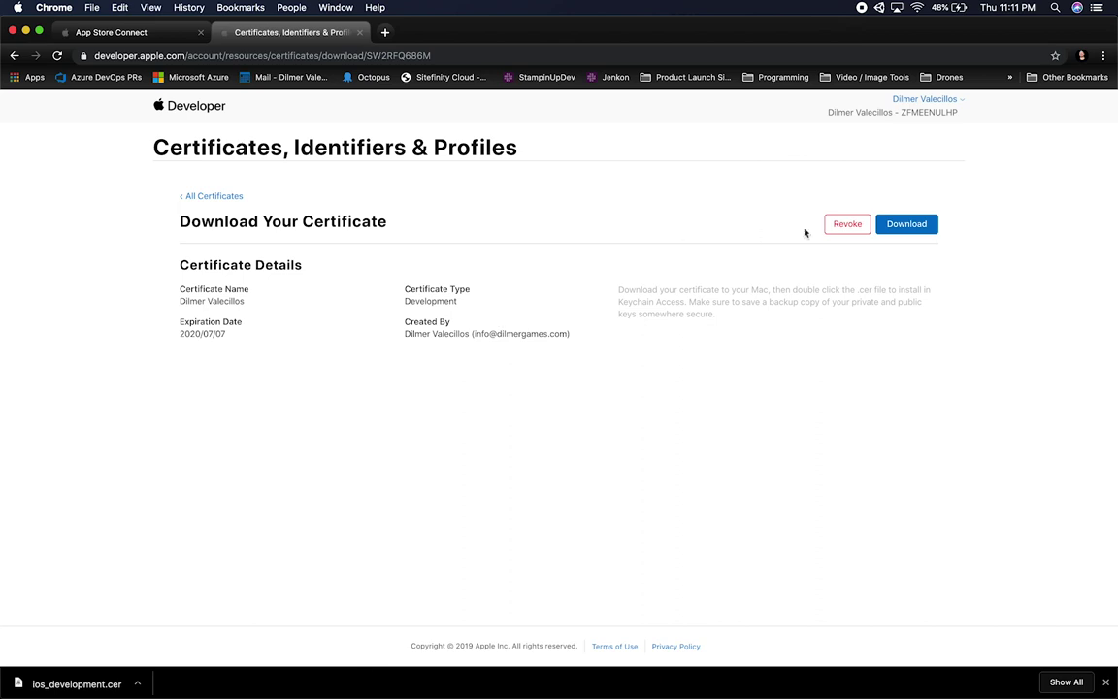
left_click(836, 224)
left_click(683, 272)
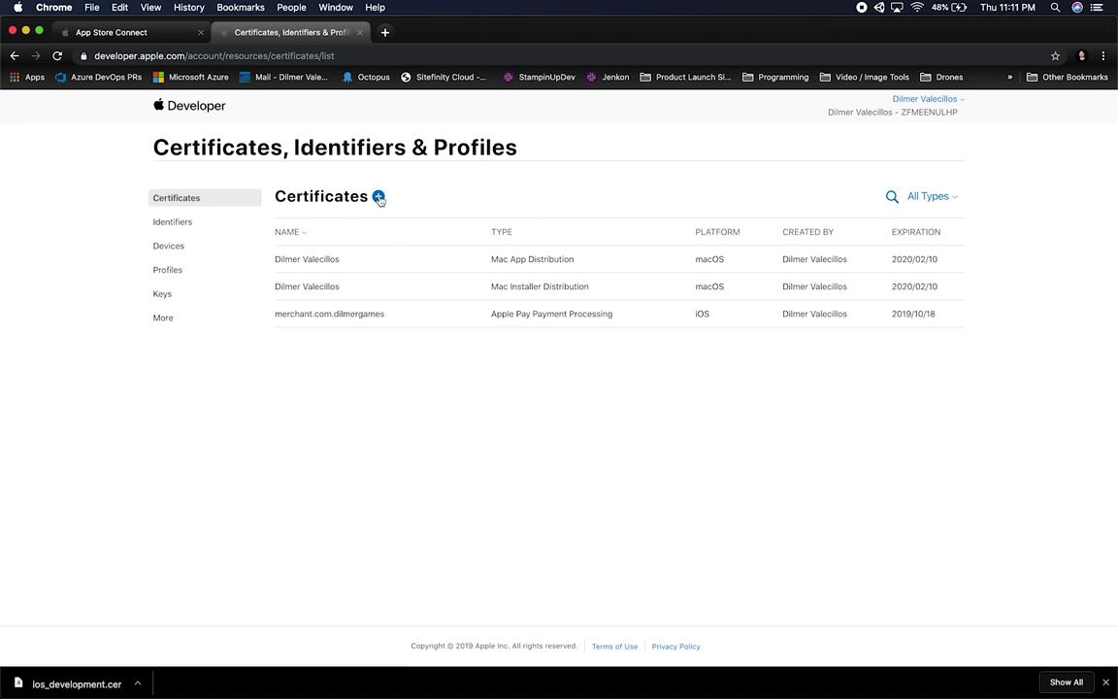
Step: Start a new Apple Distribution certificate and continue to the signing request upload step
left_click(123, 34)
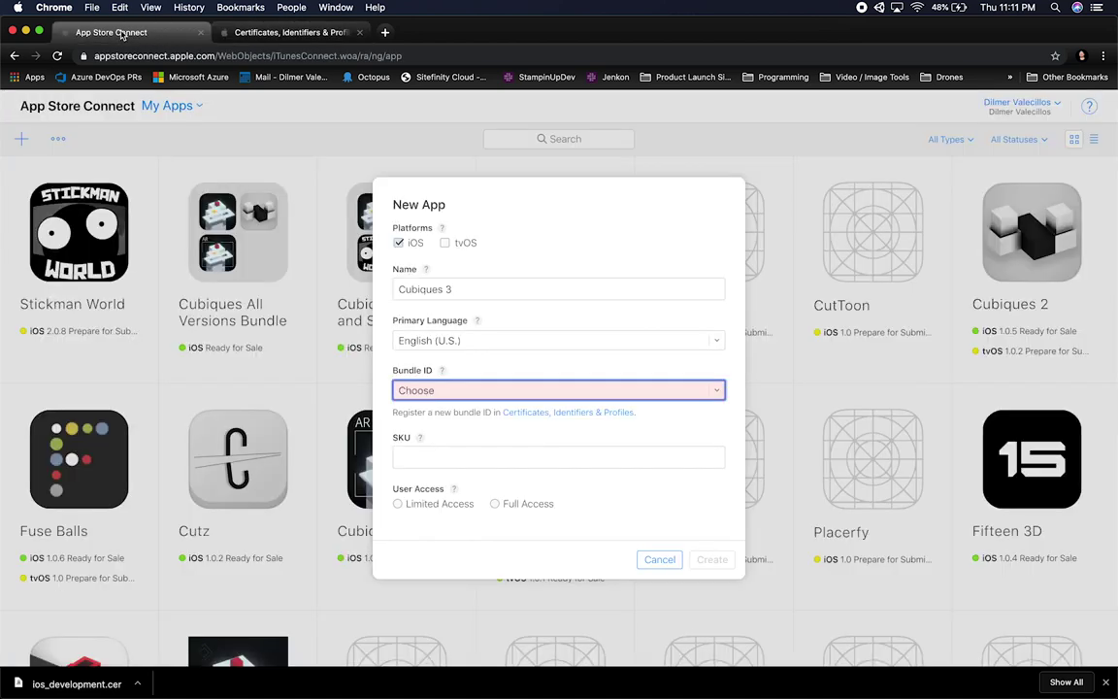
left_click(282, 33)
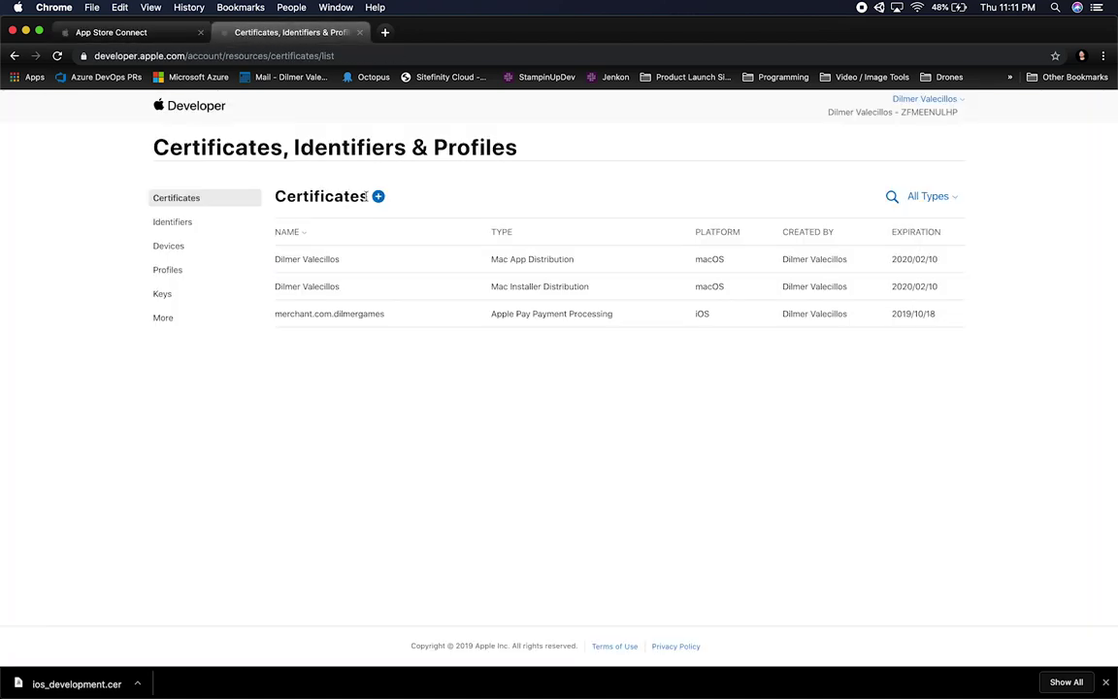
left_click(379, 196)
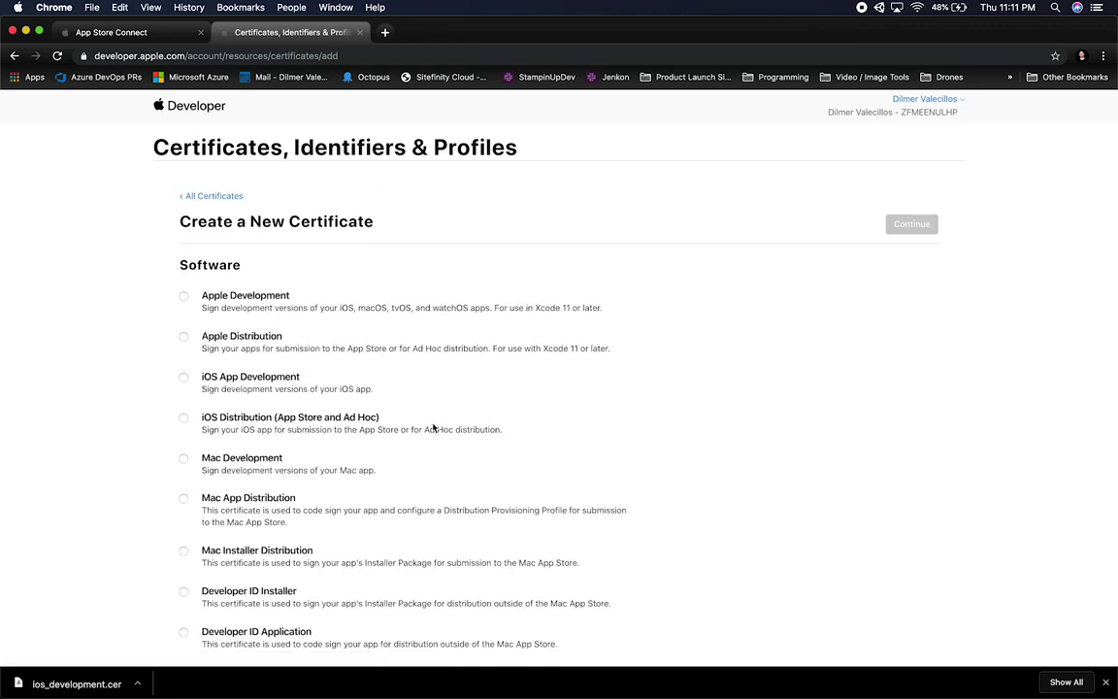
scroll(433, 428, "down", 3)
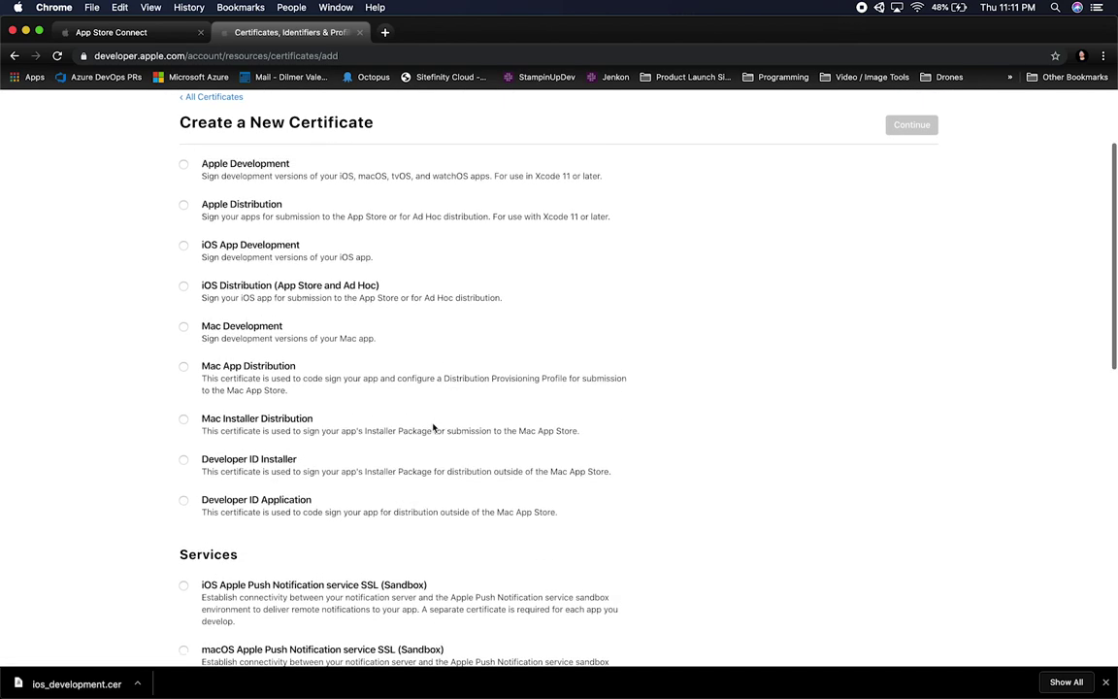
scroll(433, 428, "up", 2)
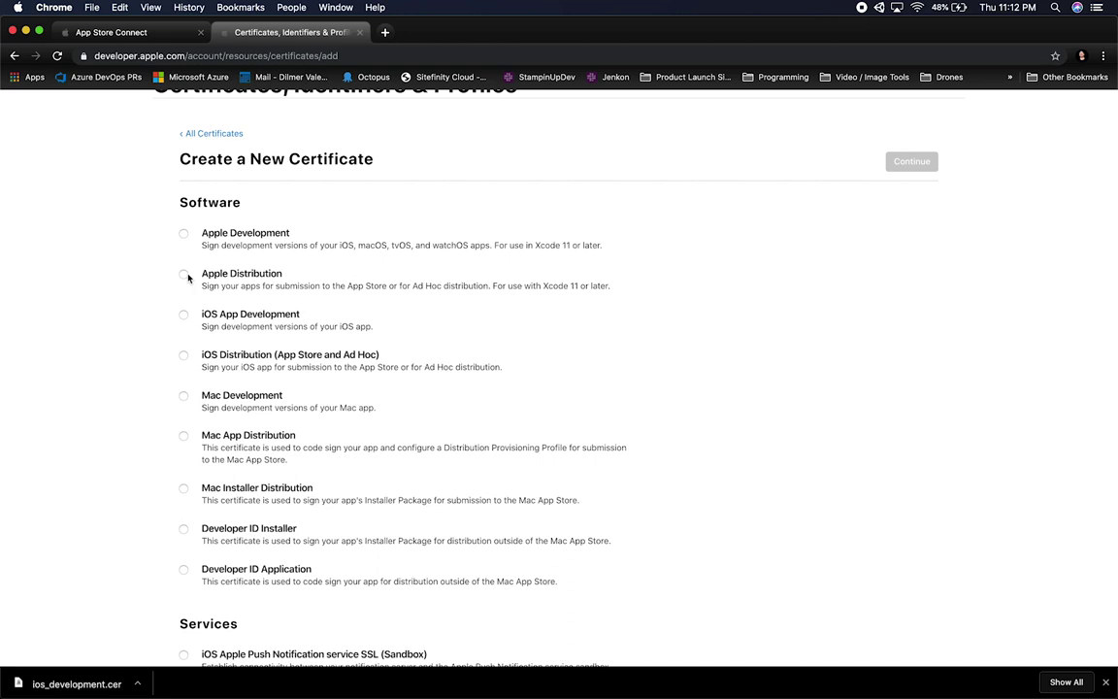
left_click(184, 274)
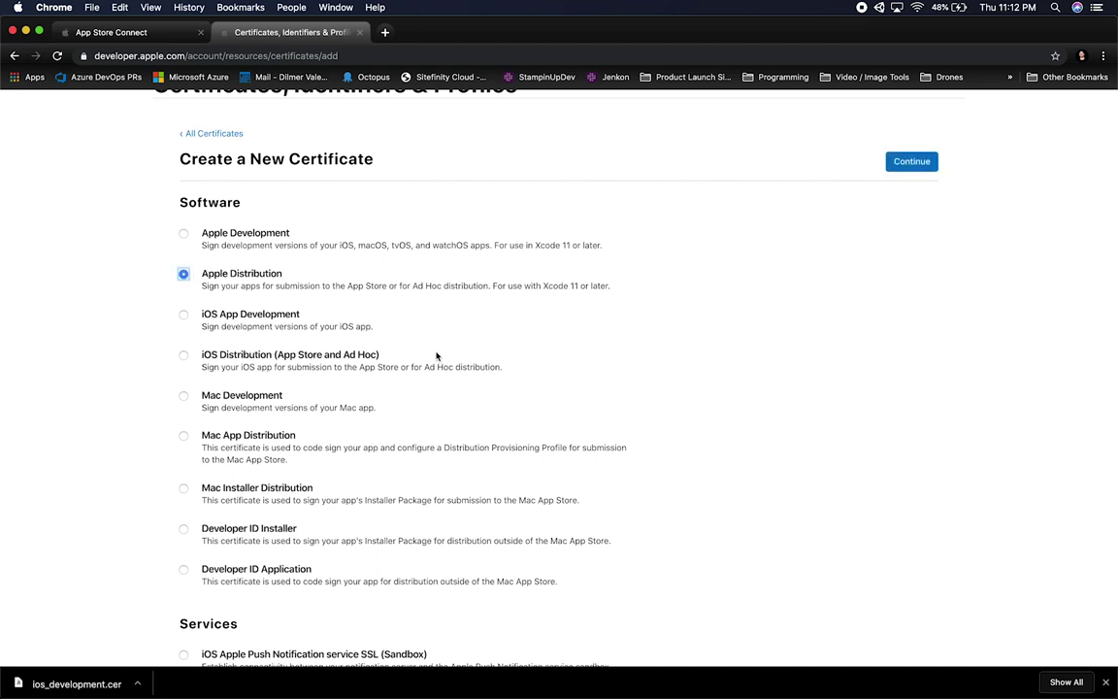
left_click(907, 163)
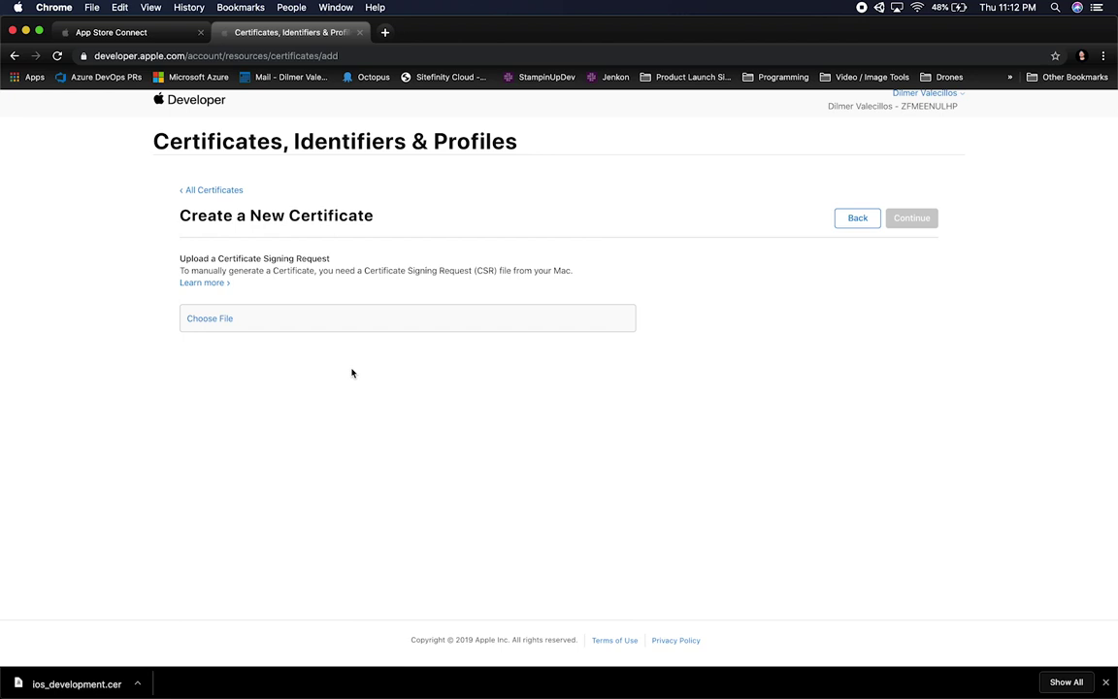
Step: Open the help on creating a certificate signing request and launch Keychain Access via Spotlight
left_click(202, 283)
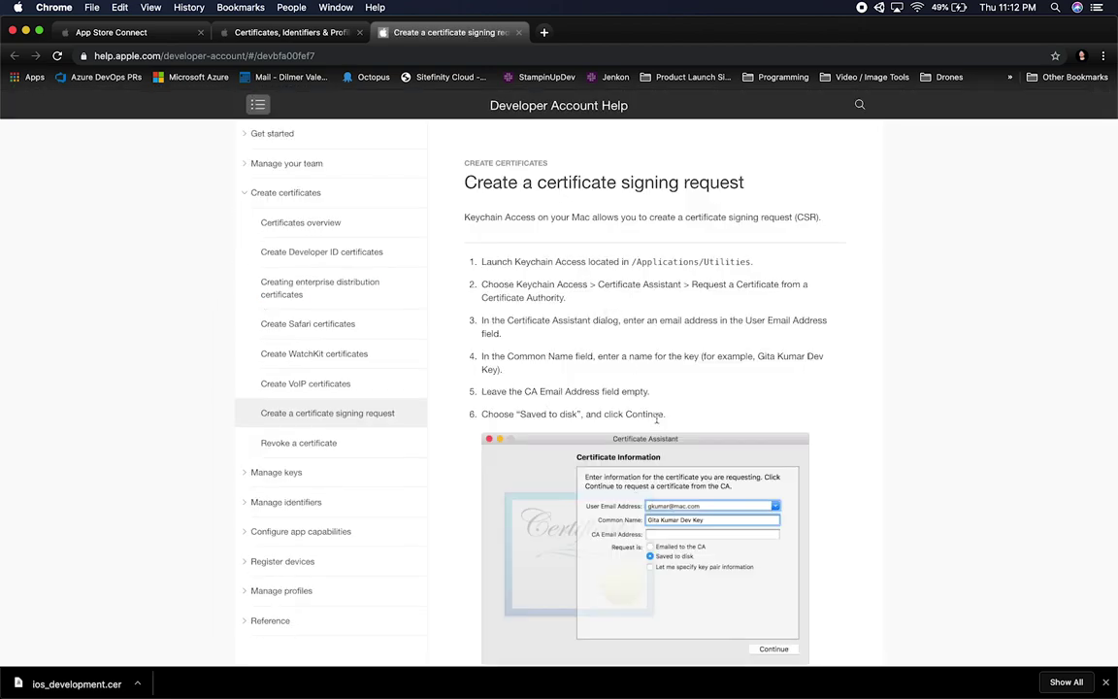
key("super+space")
type("ke")
key("Return")
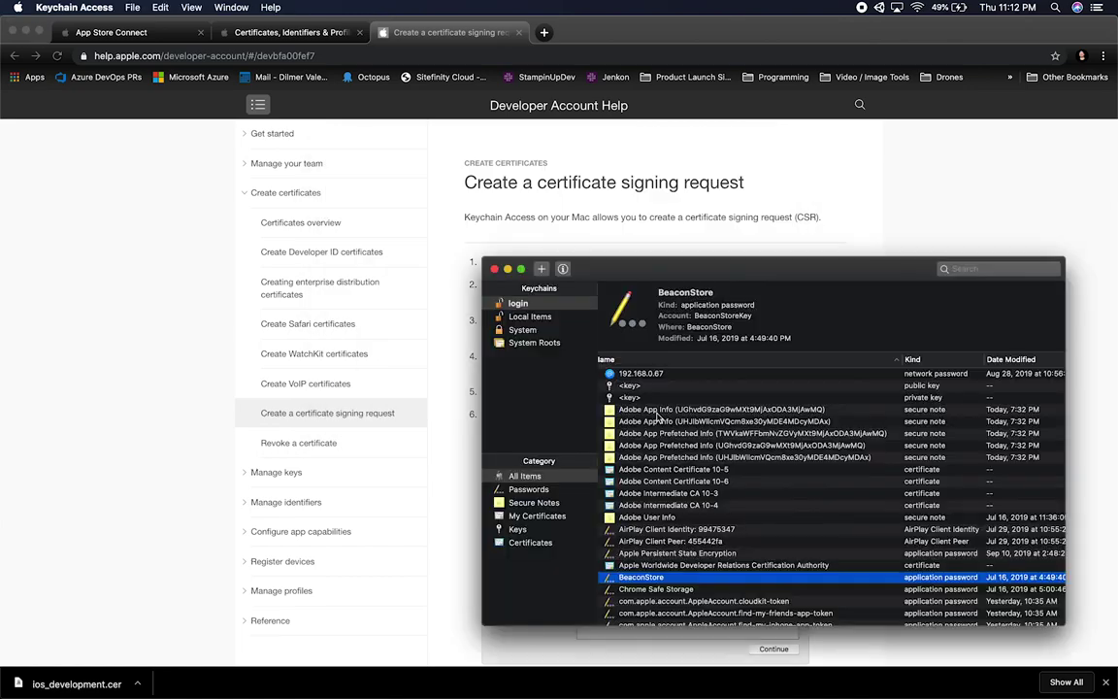
Step: Open Certificate Assistant's Request a Certificate From a Certificate Authority form, then return to the help page
left_click_drag(731, 272, 71, 195)
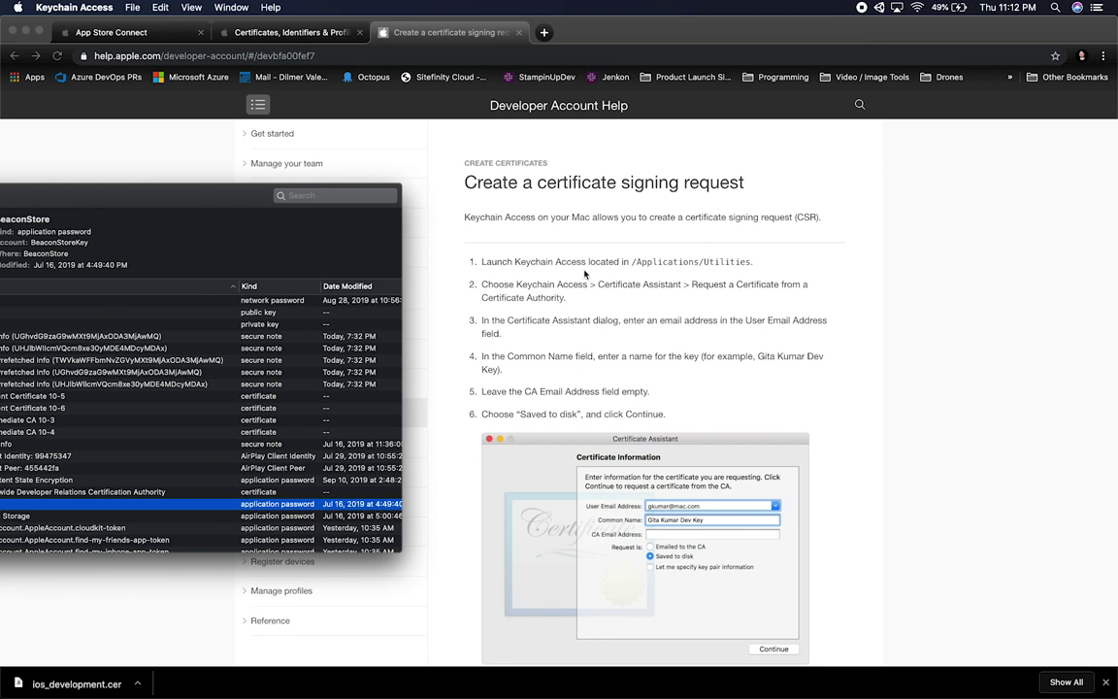
left_click_drag(231, 199, 503, 178)
left_click(89, 9)
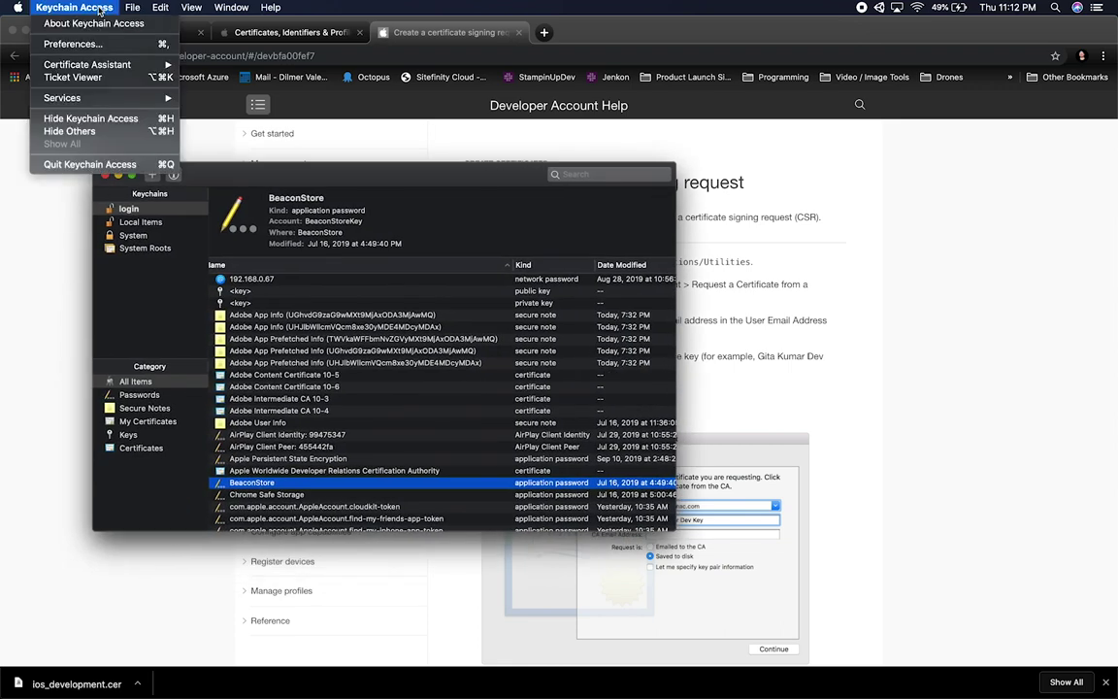
mouse_move(102, 64)
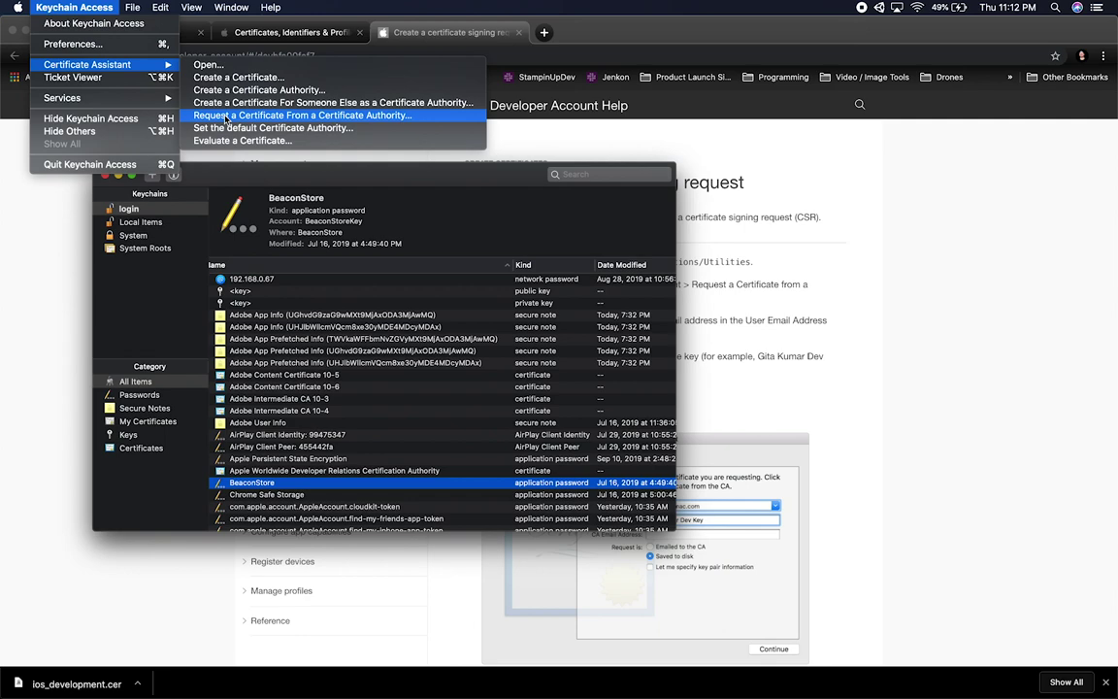
left_click(226, 116)
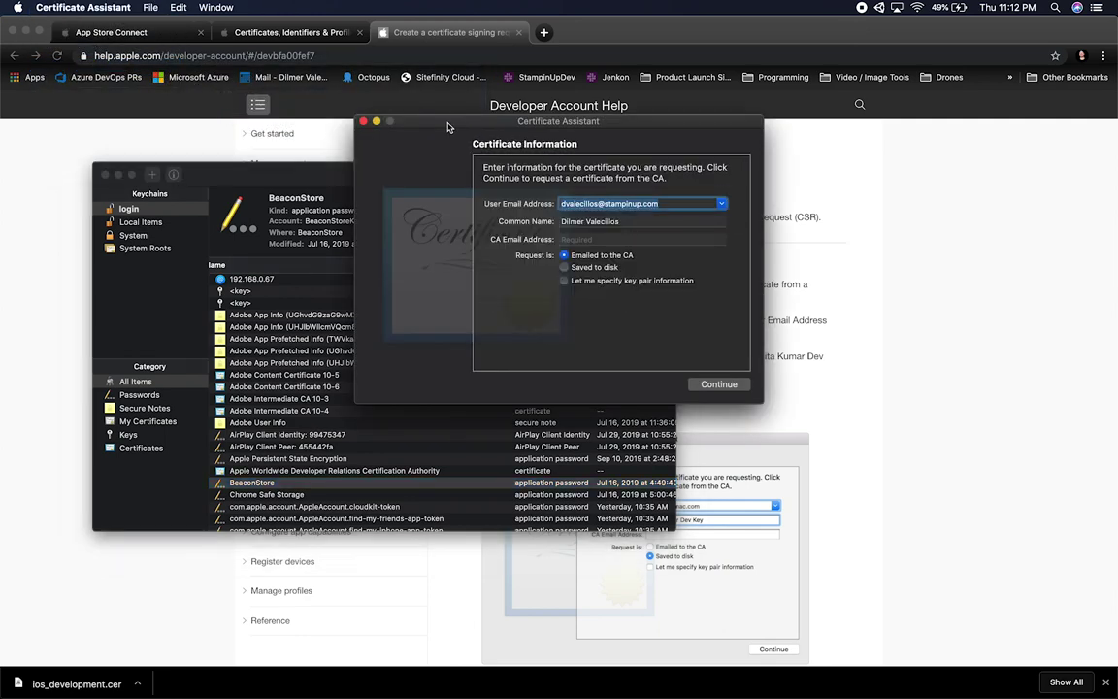
left_click_drag(447, 127, 102, 127)
left_click(844, 506)
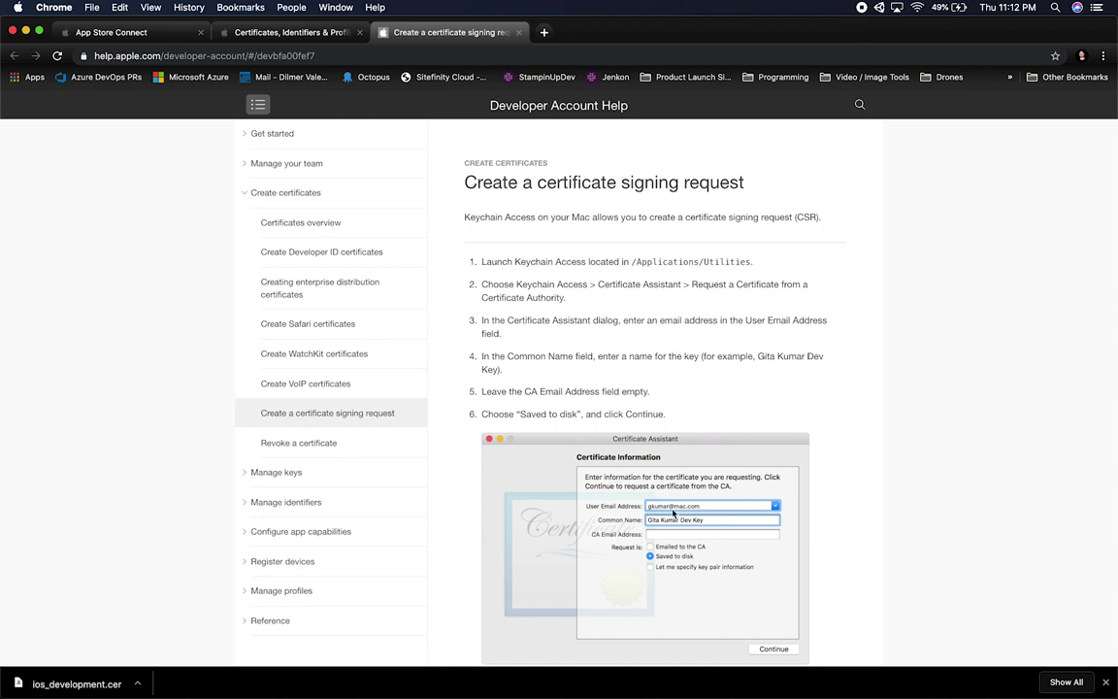
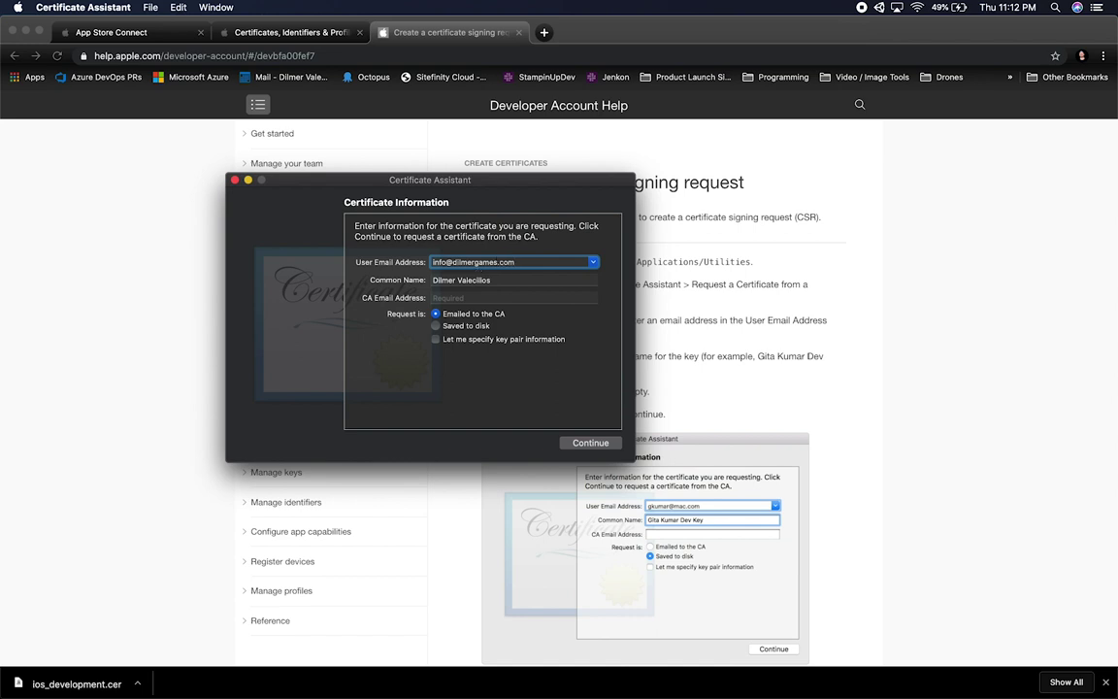
Step: Save the request as CertificateSigningRequest on the Desktop, then close Certificate Assistant
left_click_drag(508, 262, 437, 238)
left_click(436, 326)
left_click(600, 445)
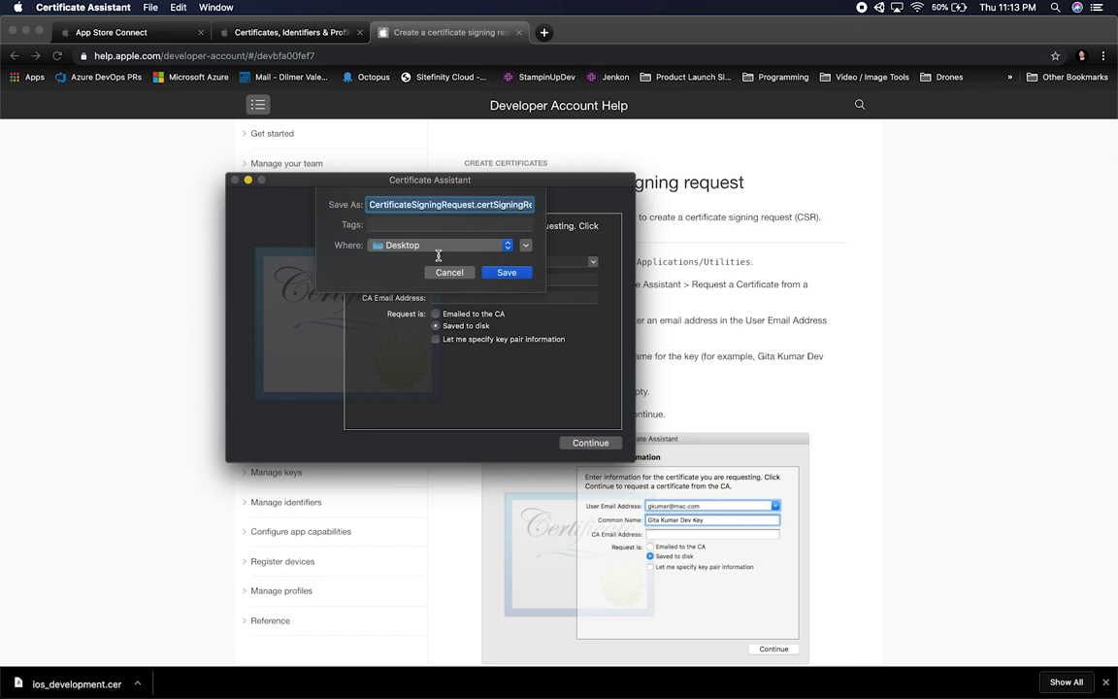
left_click(494, 274)
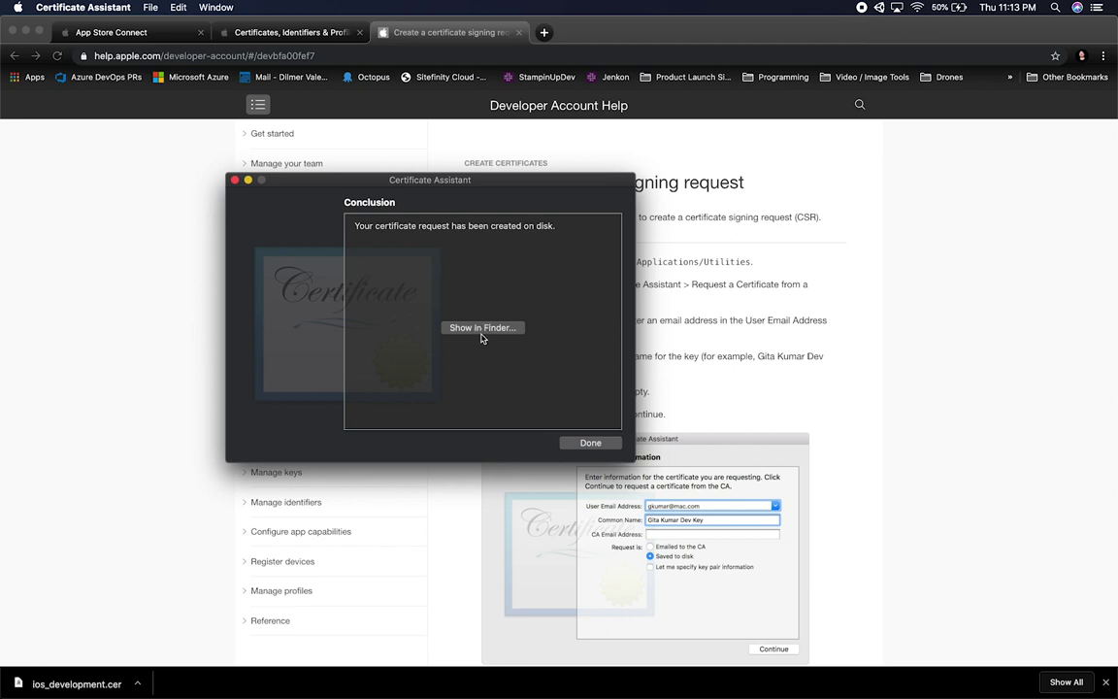
left_click(572, 443)
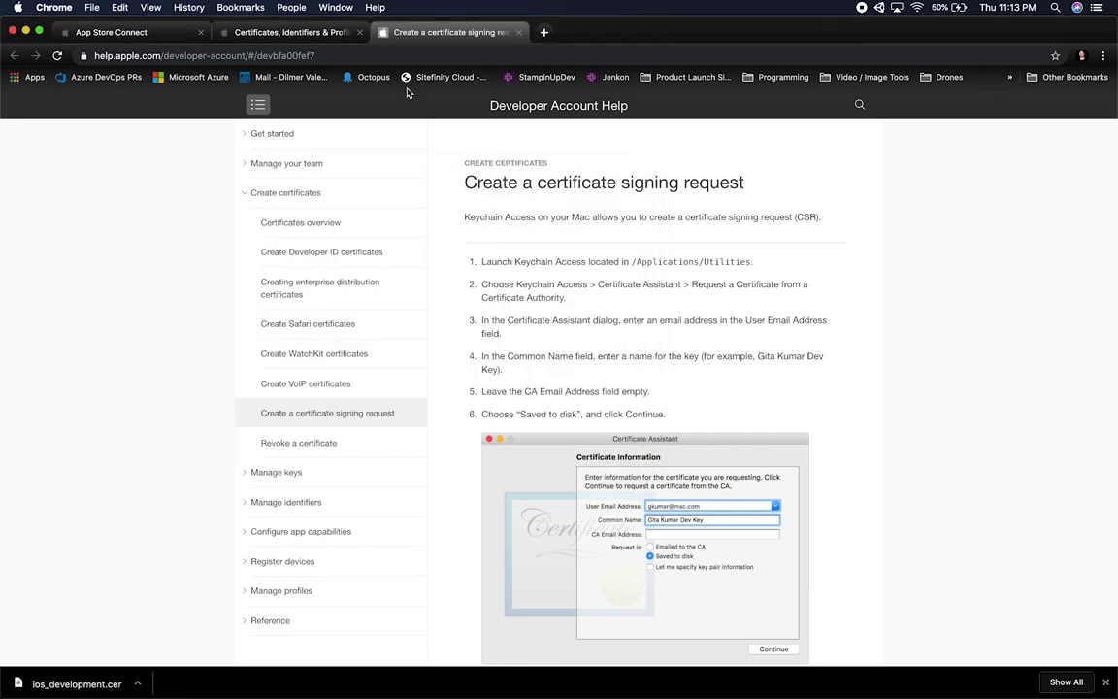
Step: Upload CertificateSigningRequest.certSigningRequest from the Desktop to generate the Distribution certificate
left_click(518, 32)
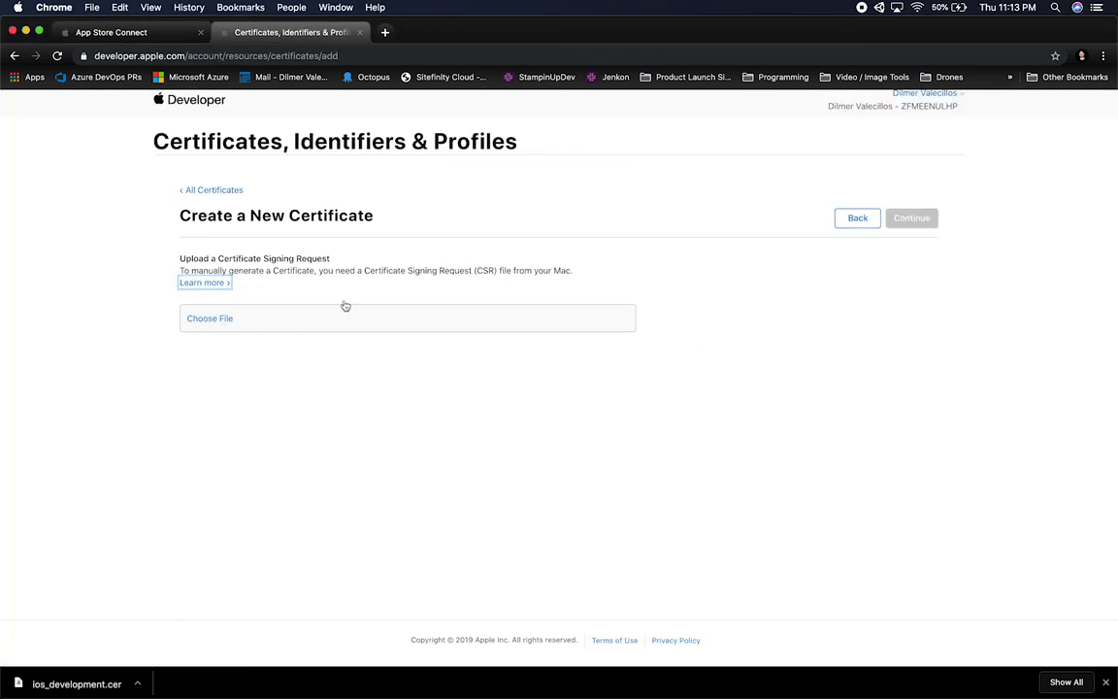
left_click(197, 326)
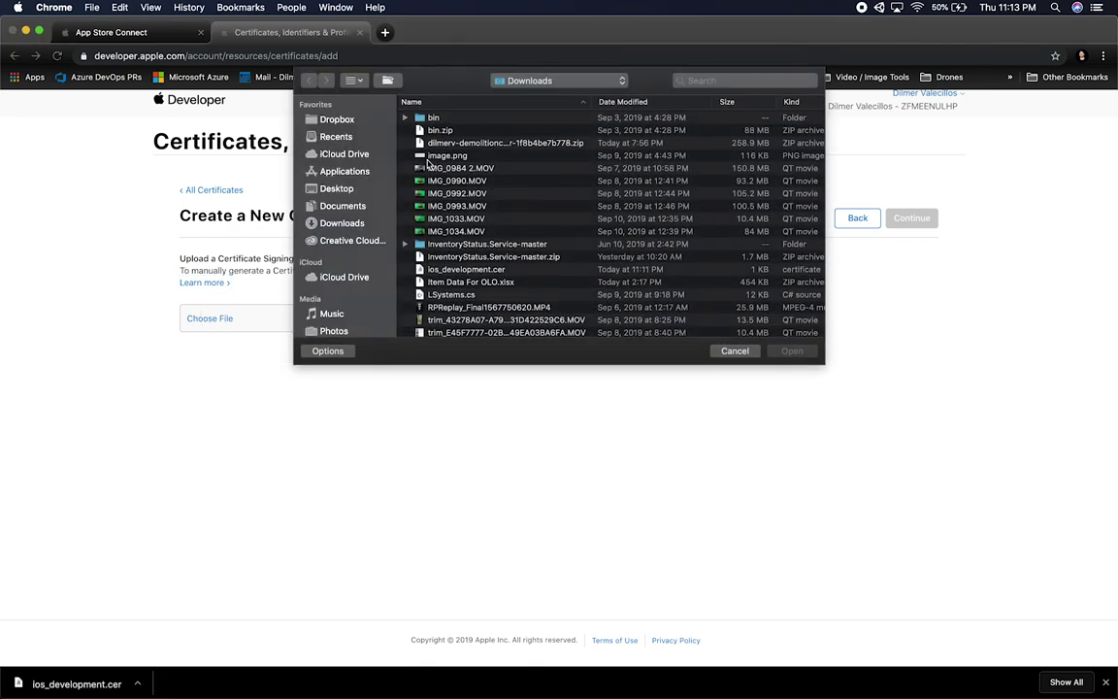
left_click(338, 186)
double_click(504, 117)
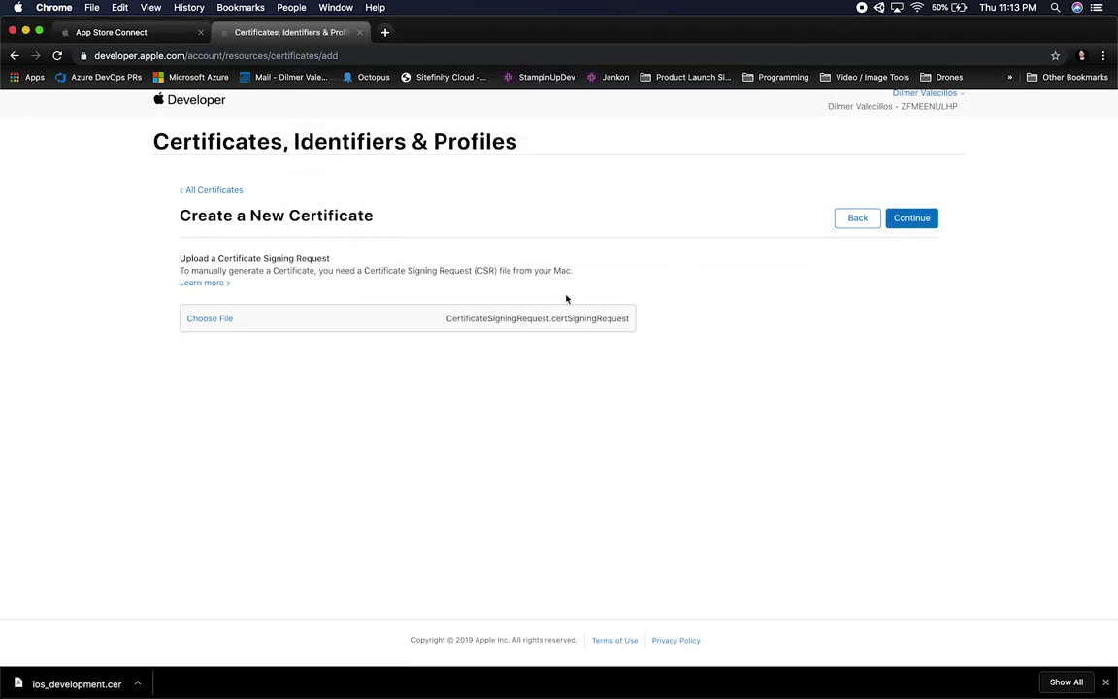
left_click(911, 218)
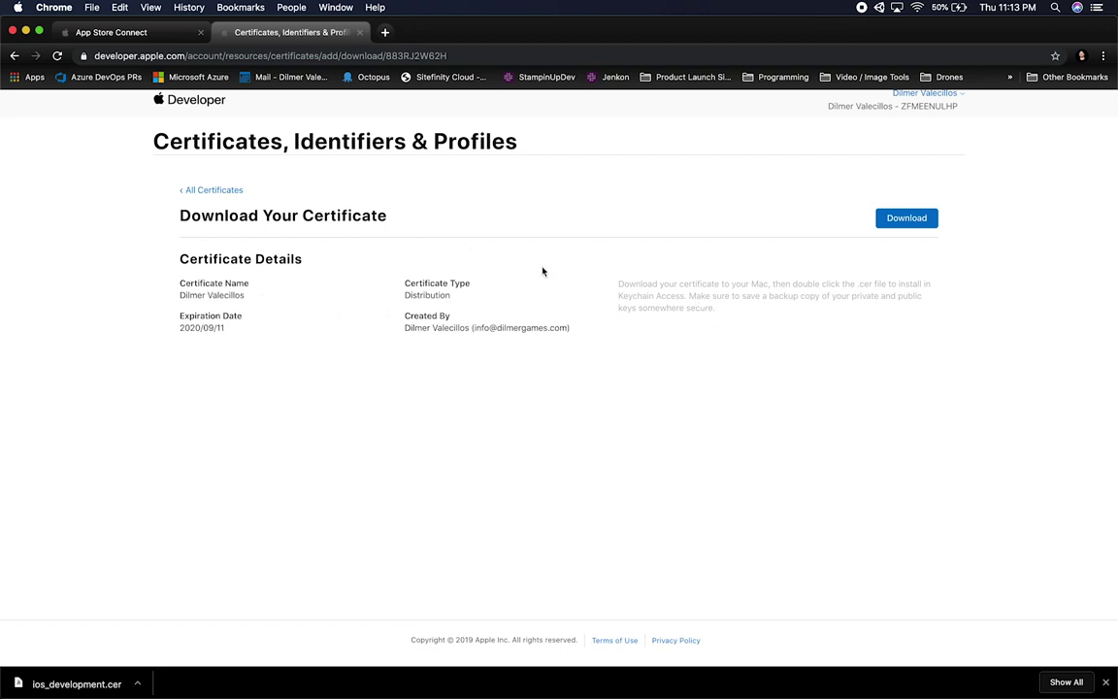
Step: Install distribution.cer, verify the Apple Distribution certificate in Keychain Access, and return to All Certificates
left_click_drag(476, 328, 584, 451)
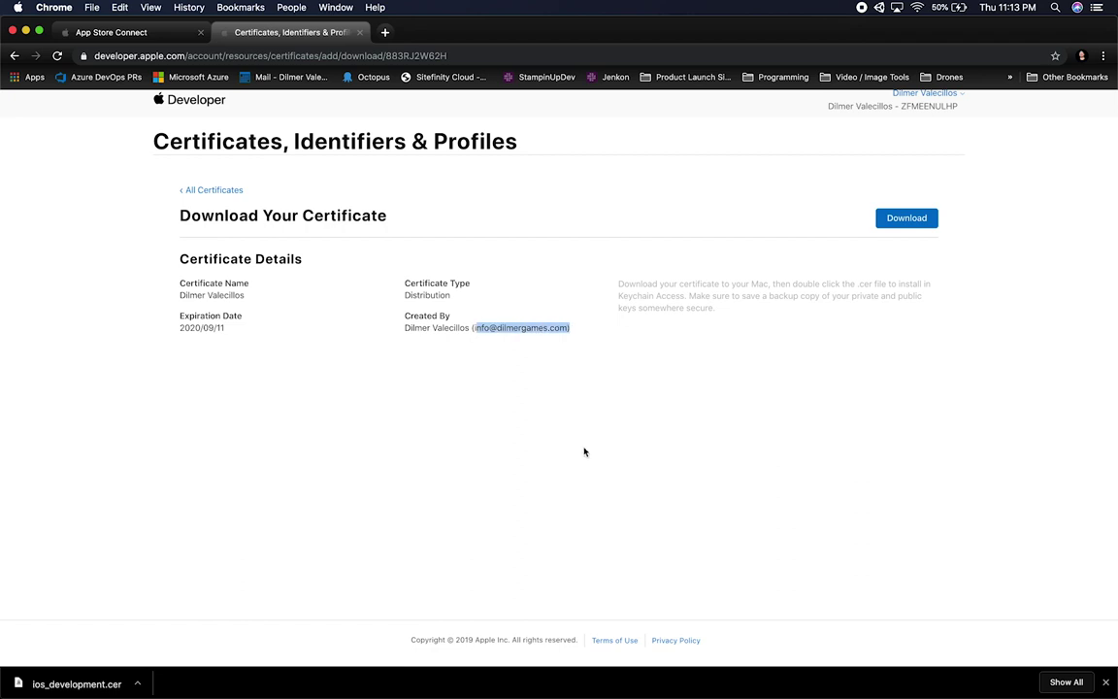
left_click(905, 219)
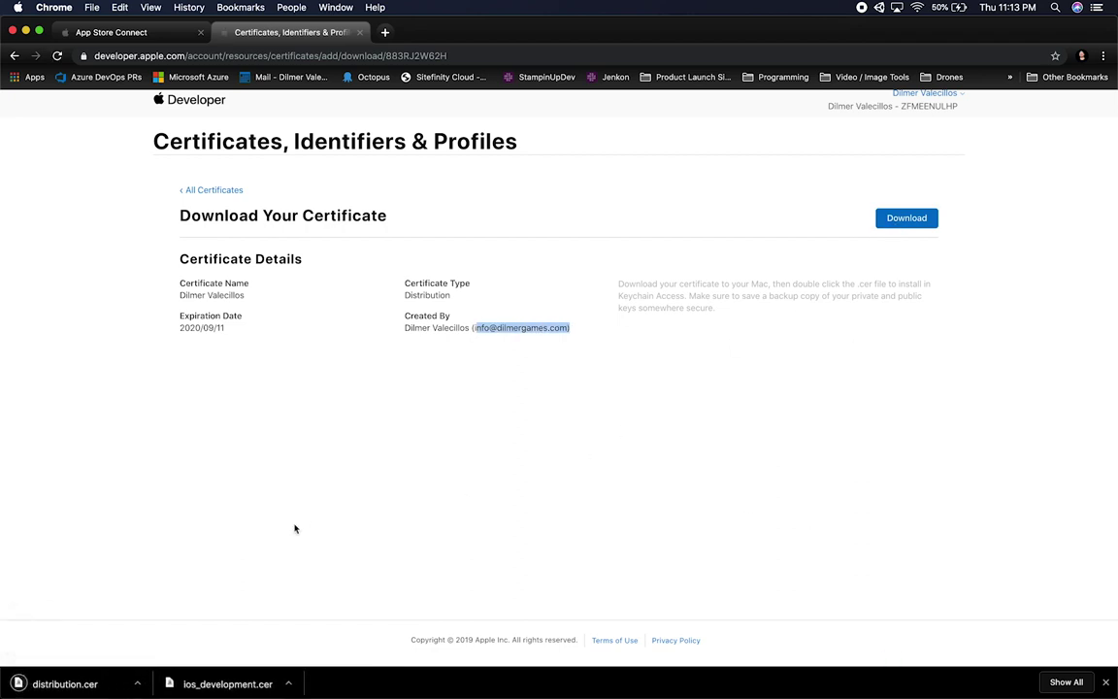
left_click(48, 686)
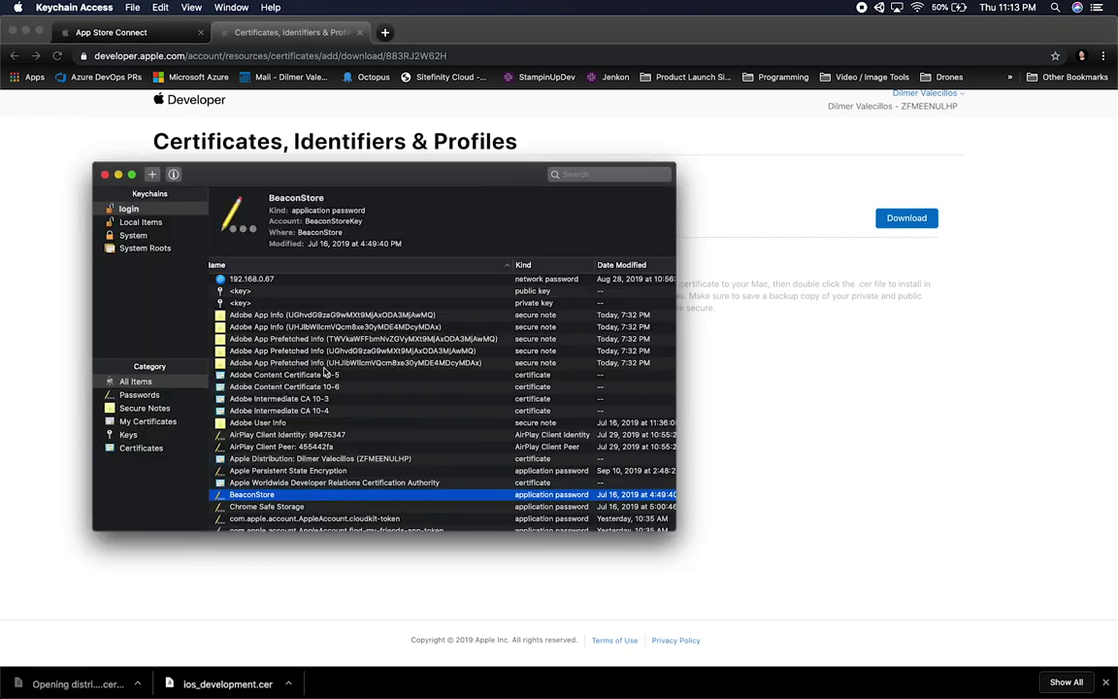
scroll(340, 418, "down", 3)
left_click(288, 392)
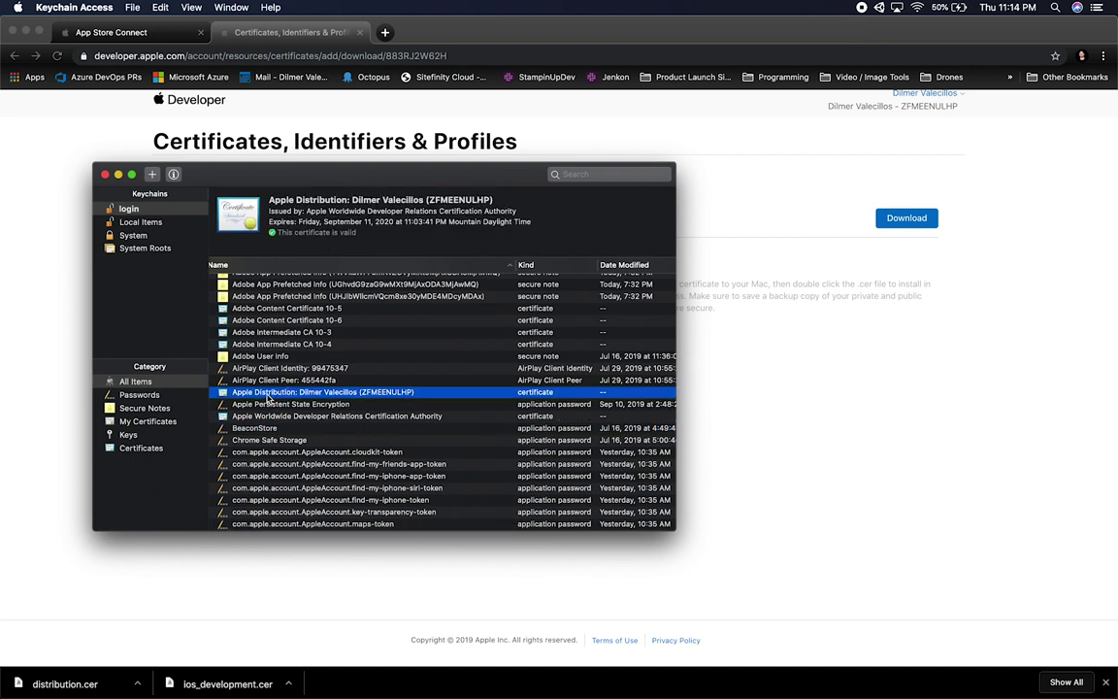
left_click(696, 444)
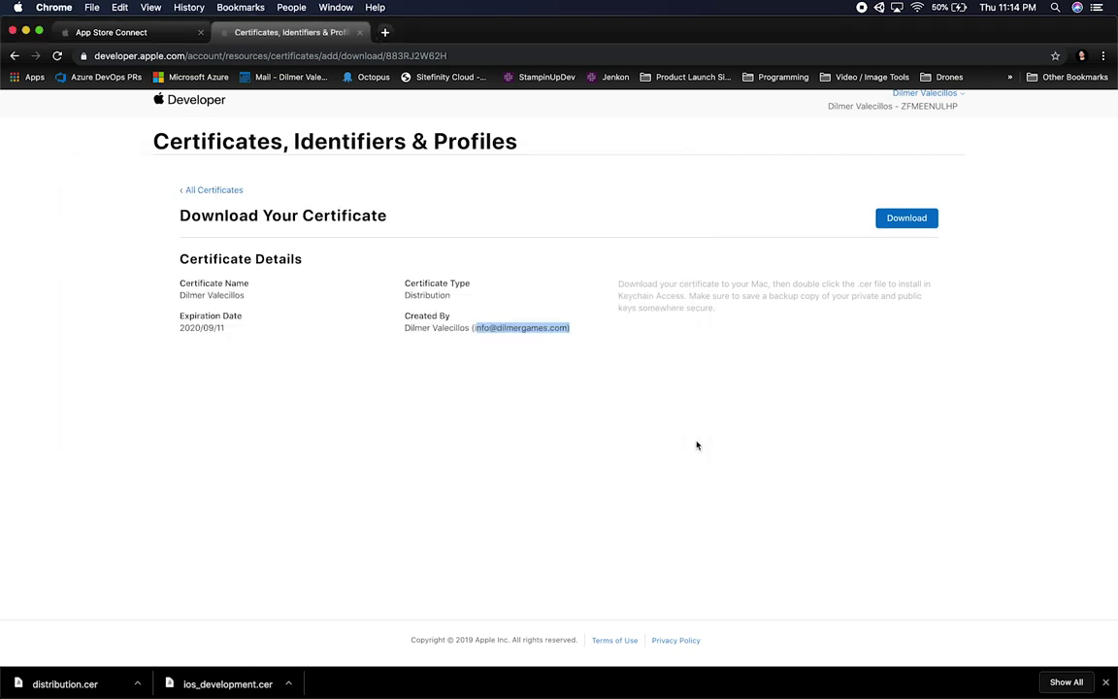
left_click(215, 190)
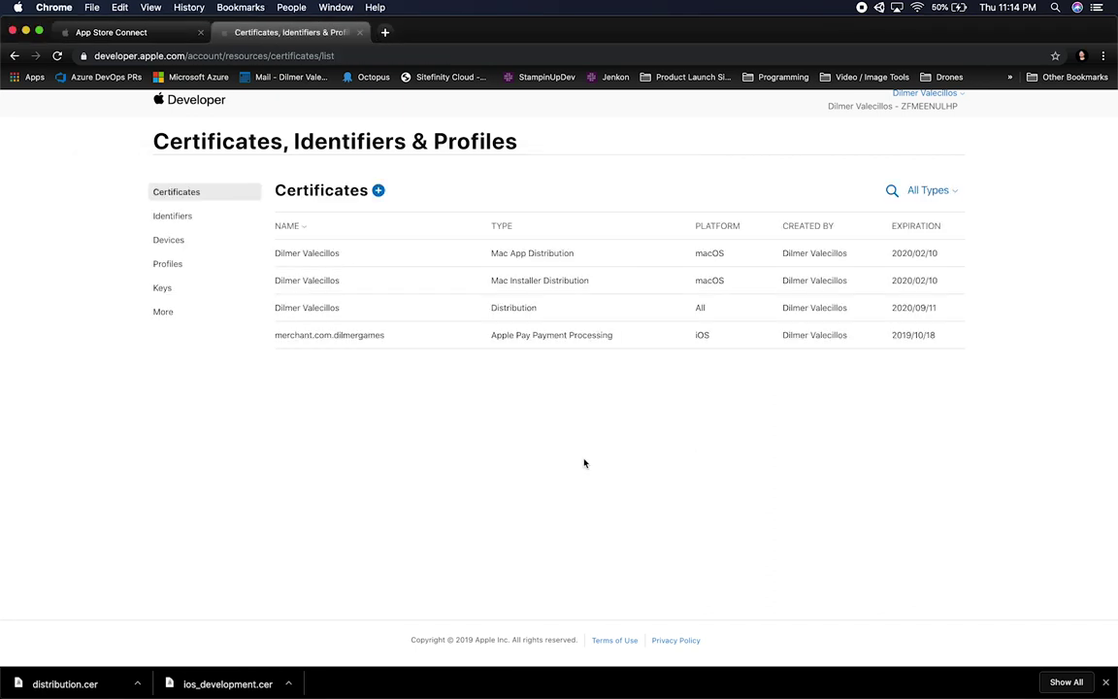
Step: Go to Identifiers and add a new identifier, keeping App IDs as the type
left_click(177, 215)
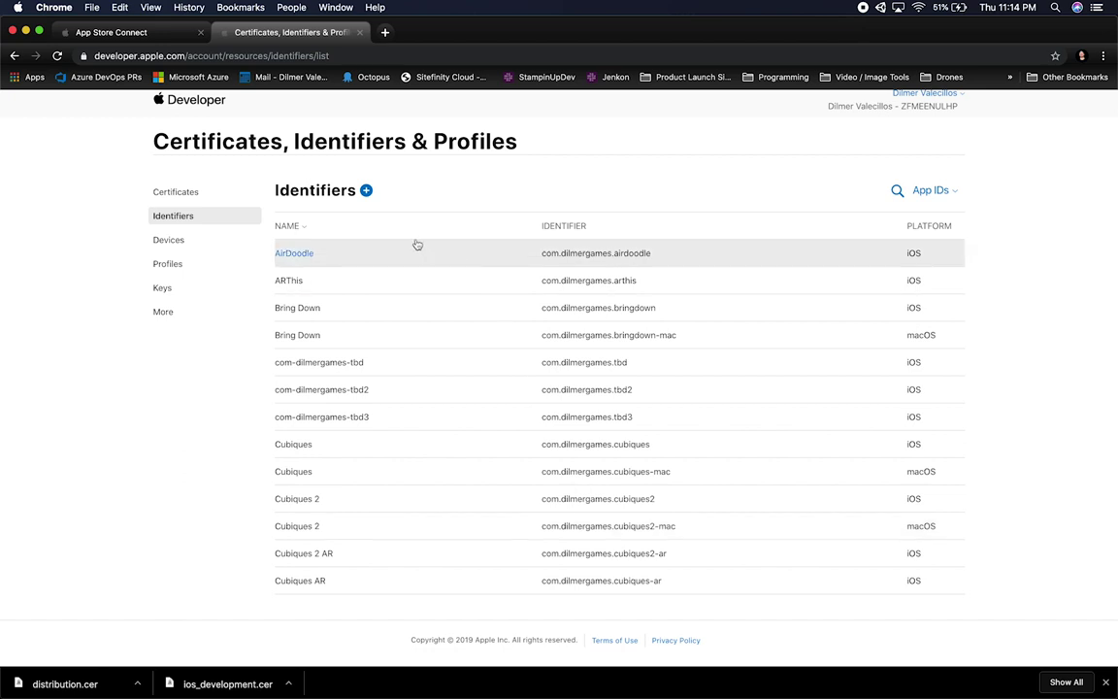
left_click(366, 191)
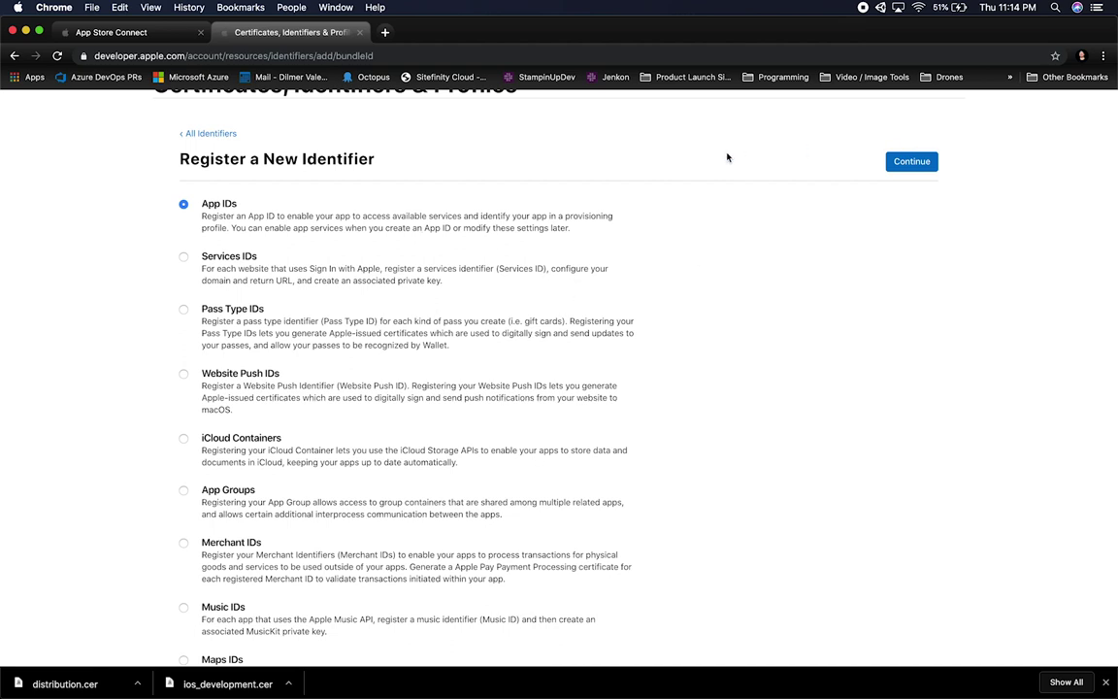
Step: Enter description 'Cubiques 3' and explicit bundle ID com.dilmergames.cubiques3 for the new App ID
left_click(911, 161)
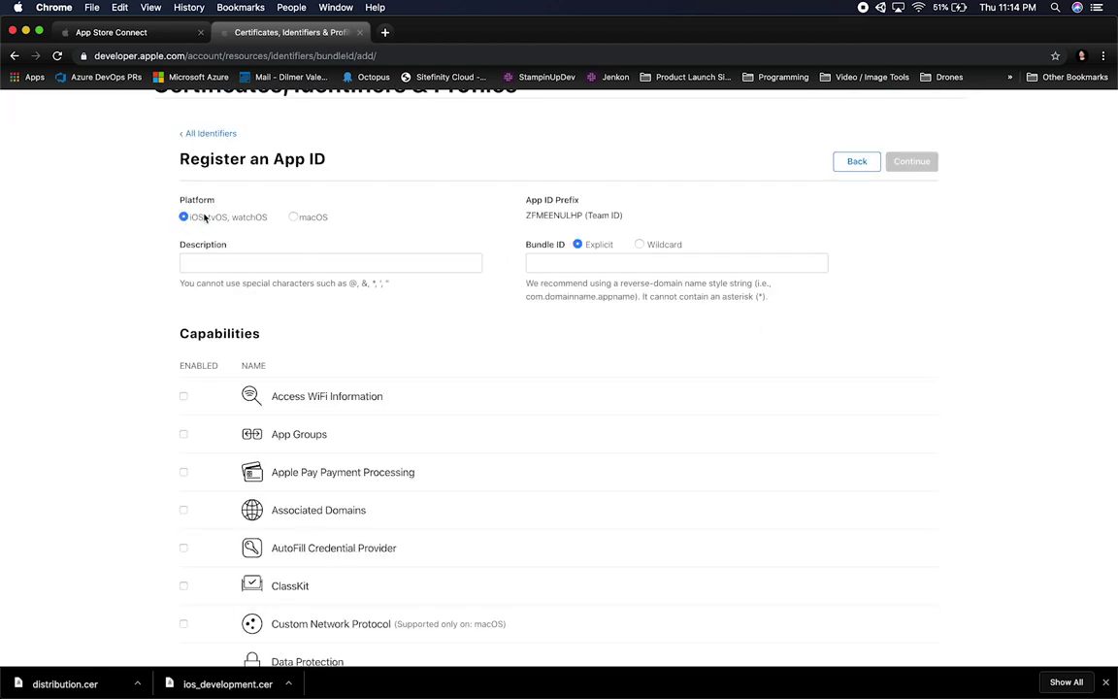
left_click(194, 262)
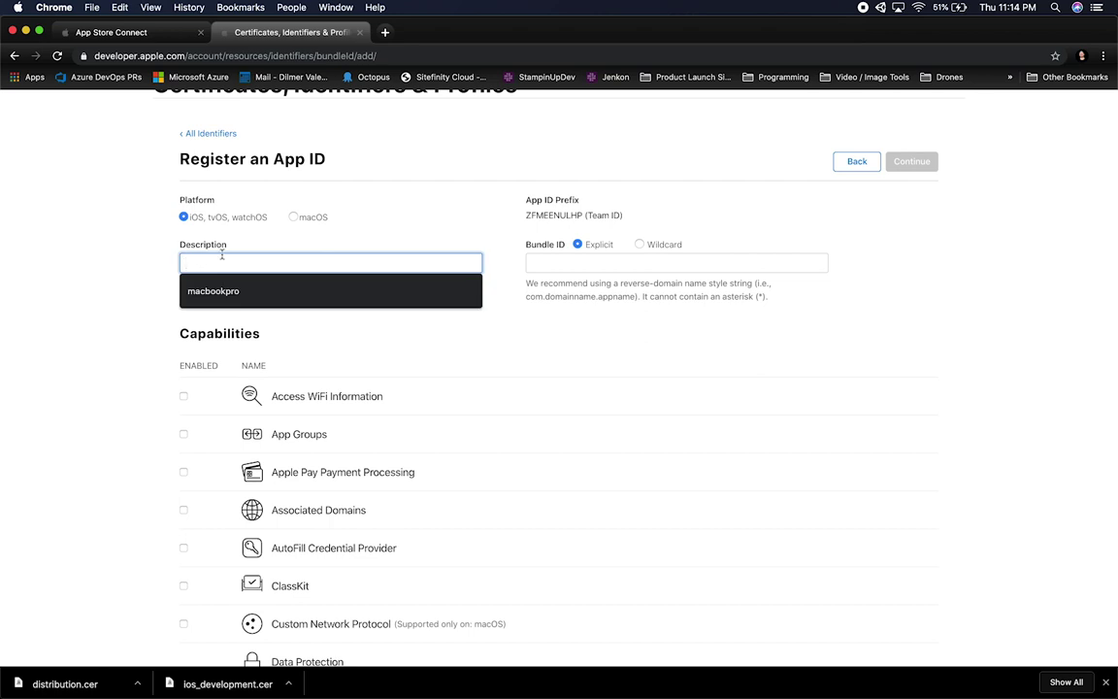
scroll(222, 254, "up", 2)
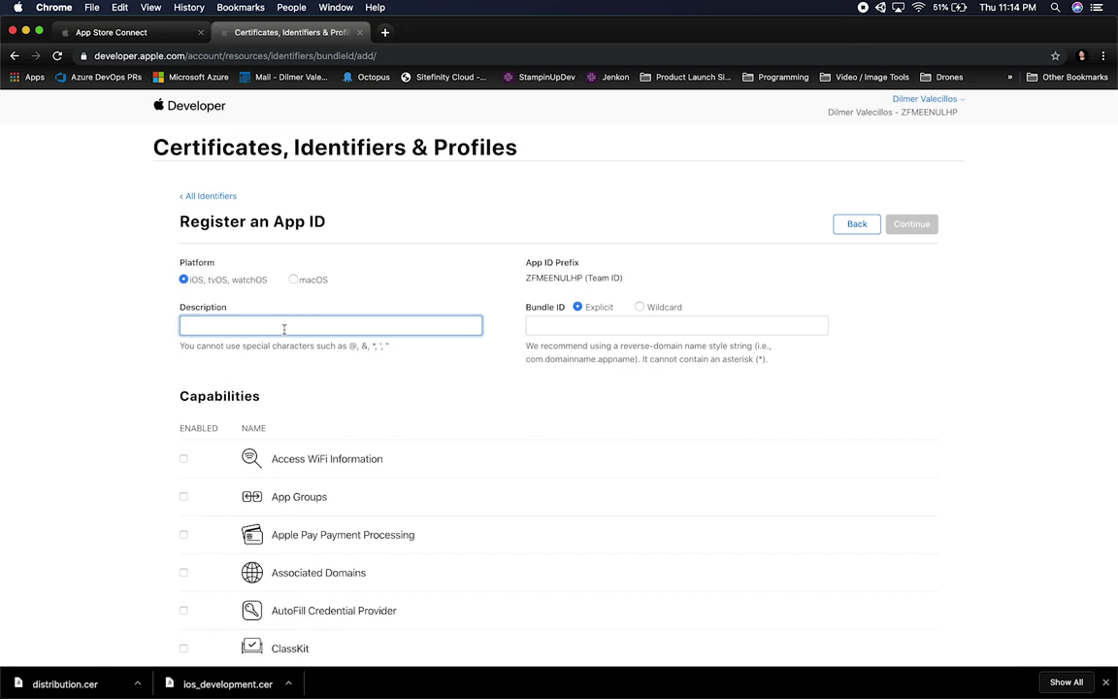
type("Cubiques 3")
left_click(599, 327)
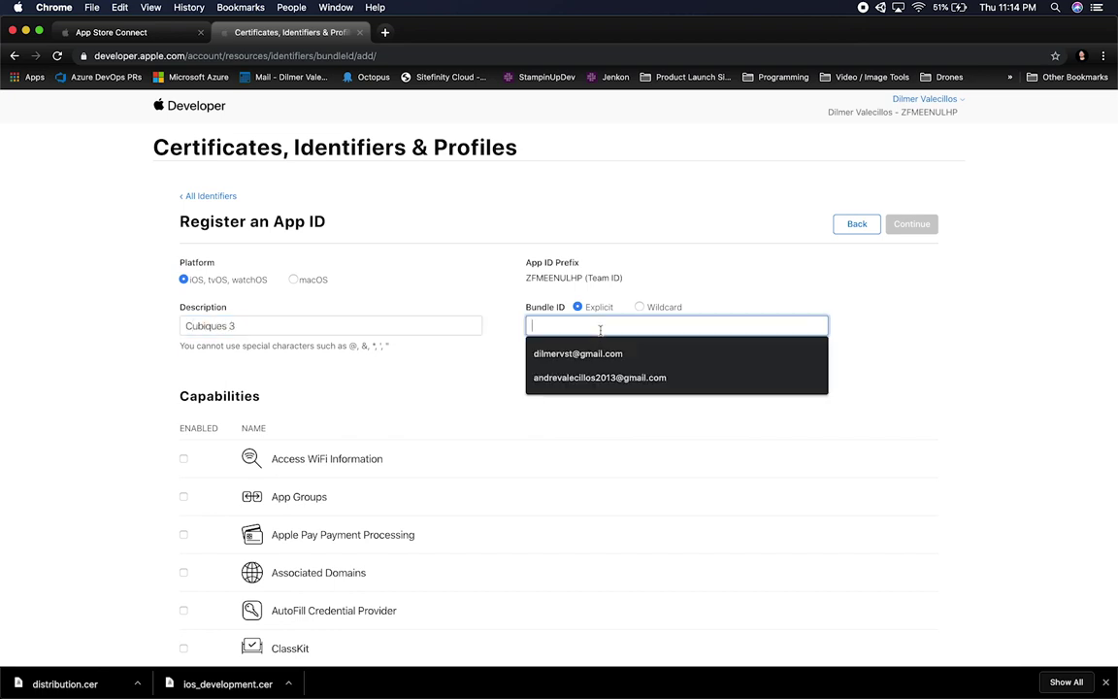
type("com")
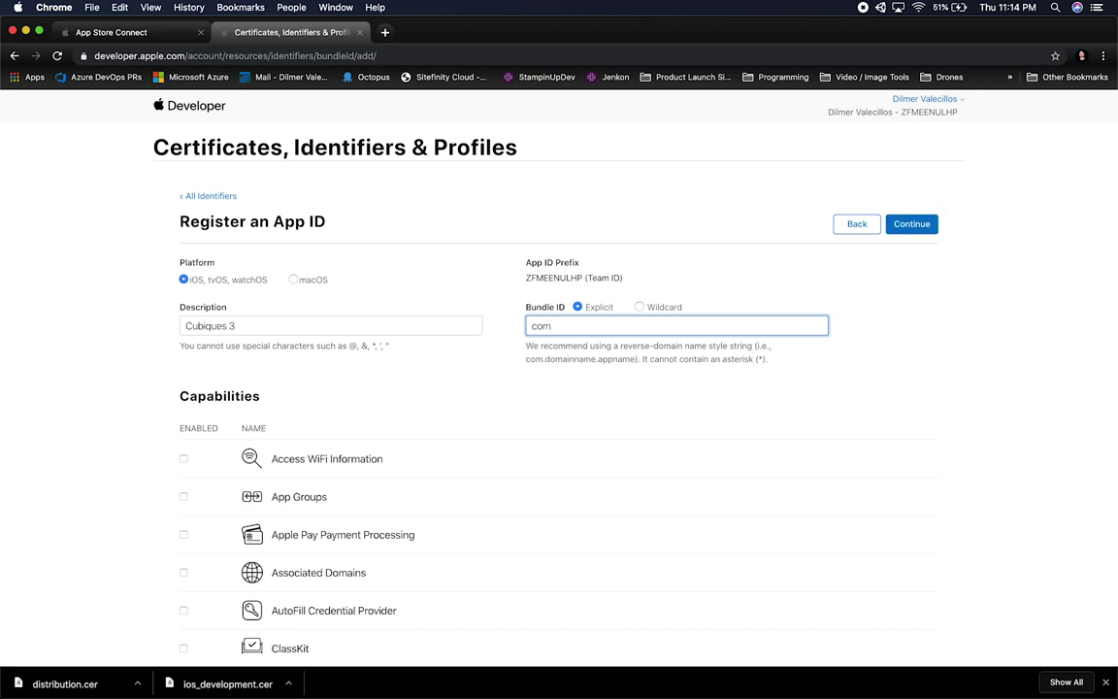
type(".dilmergames.cubiques3")
Step: Review the capabilities list and continue to the App ID confirmation page
scroll(659, 459, "down", 6)
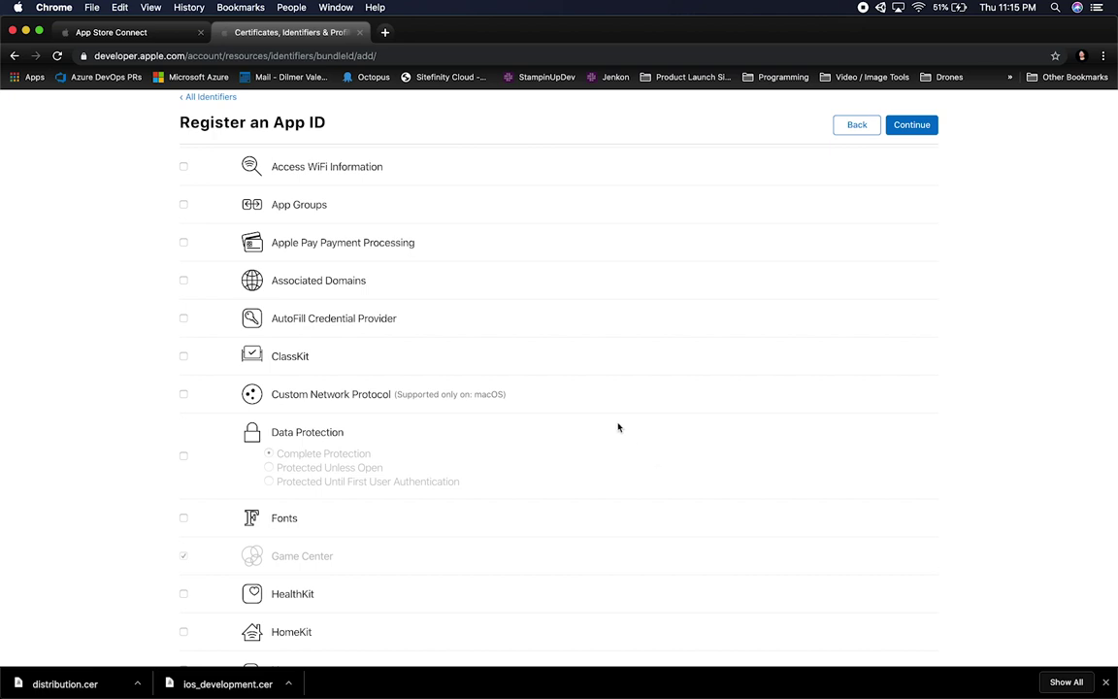
scroll(618, 427, "down", 7)
scroll(618, 427, "up", 8)
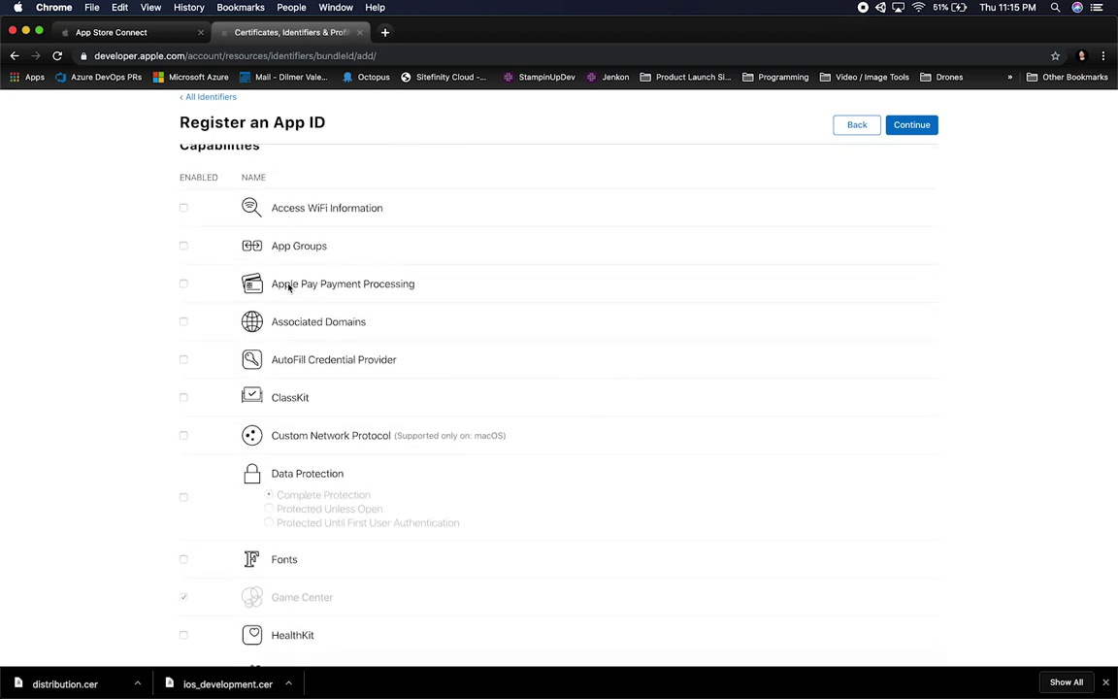
scroll(357, 352, "down", 2)
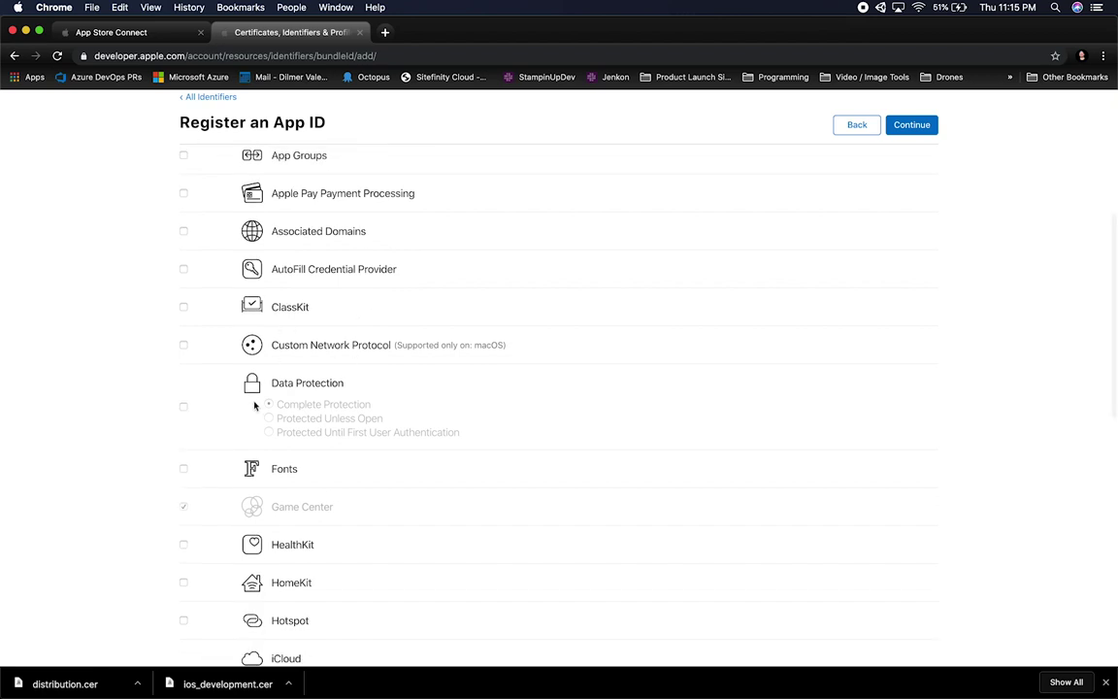
scroll(402, 489, "down", 5)
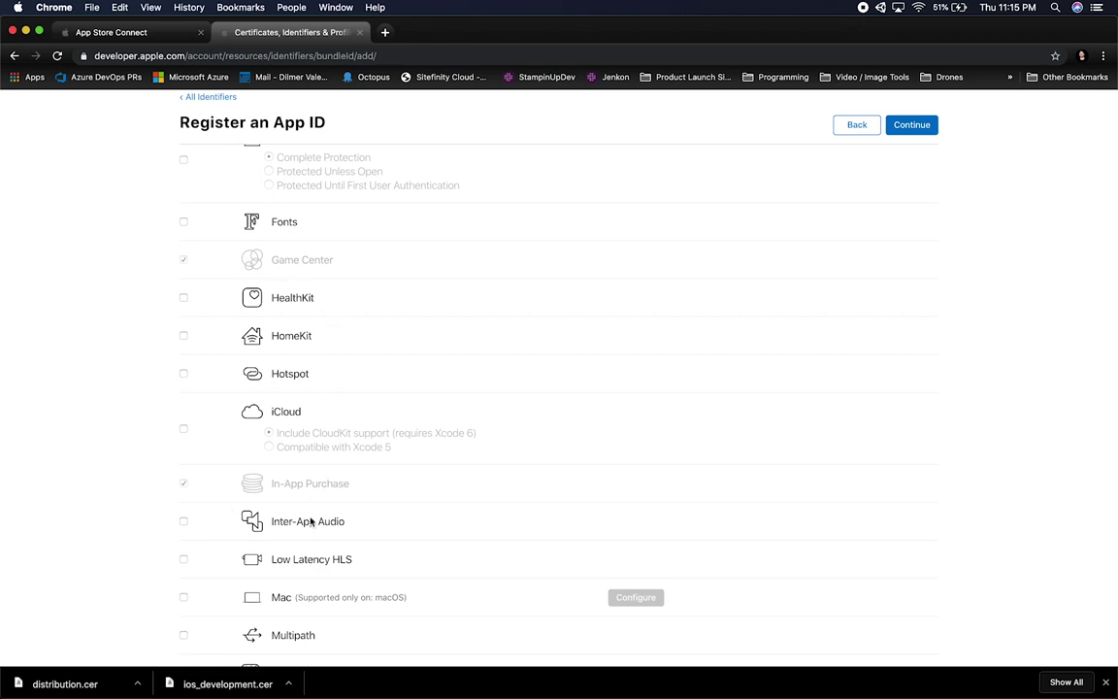
scroll(362, 551, "down", 1)
scroll(362, 453, "down", 8)
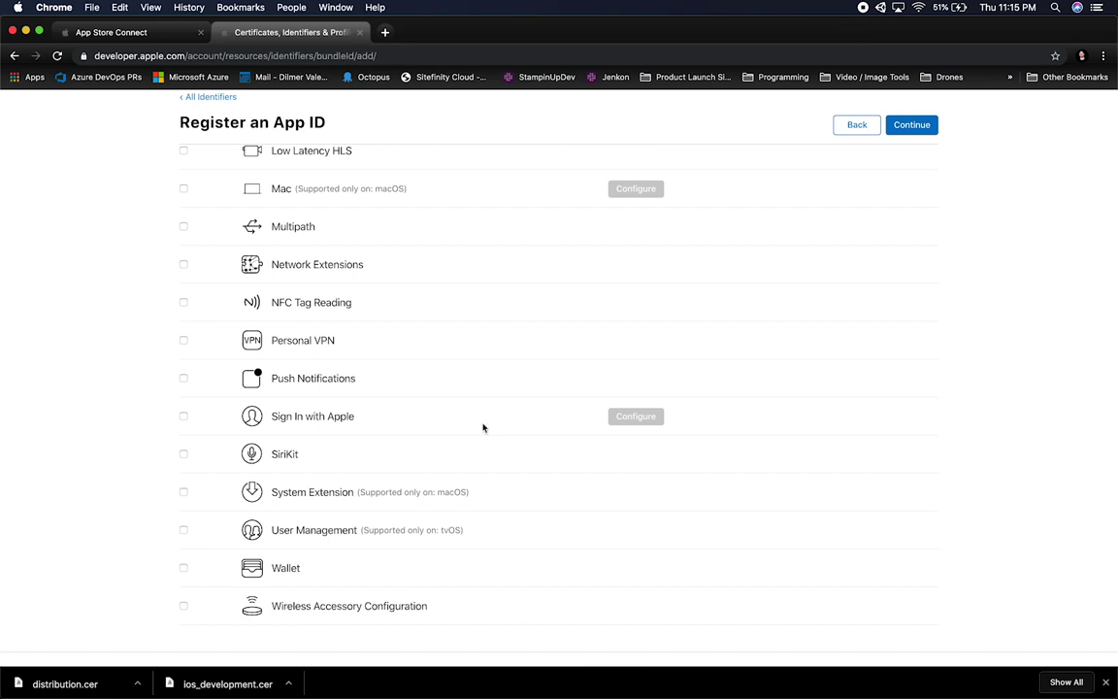
scroll(475, 432, "up", 1)
scroll(484, 416, "down", 2)
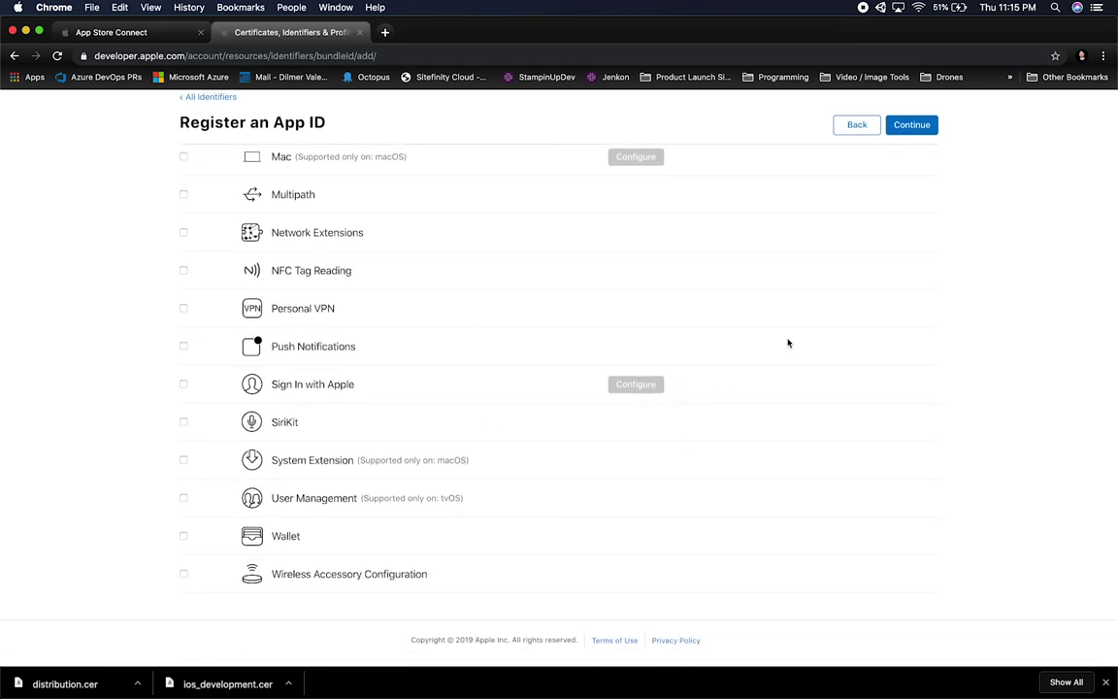
scroll(780, 305, "up", 9)
scroll(781, 305, "down", 6)
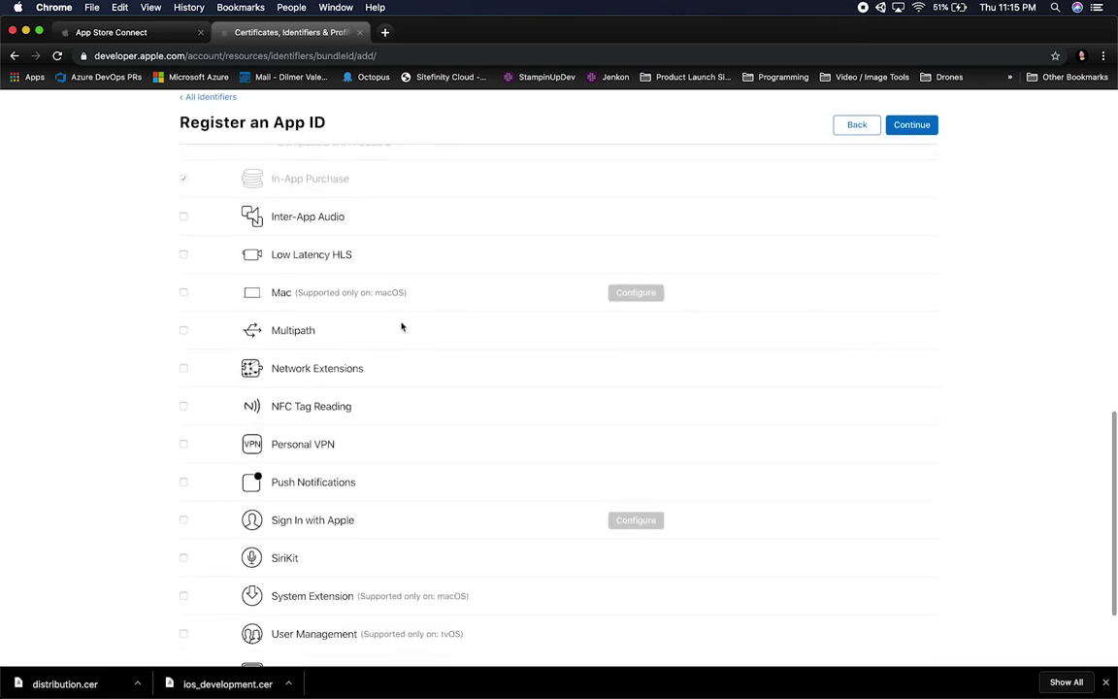
scroll(374, 404, "down", 3)
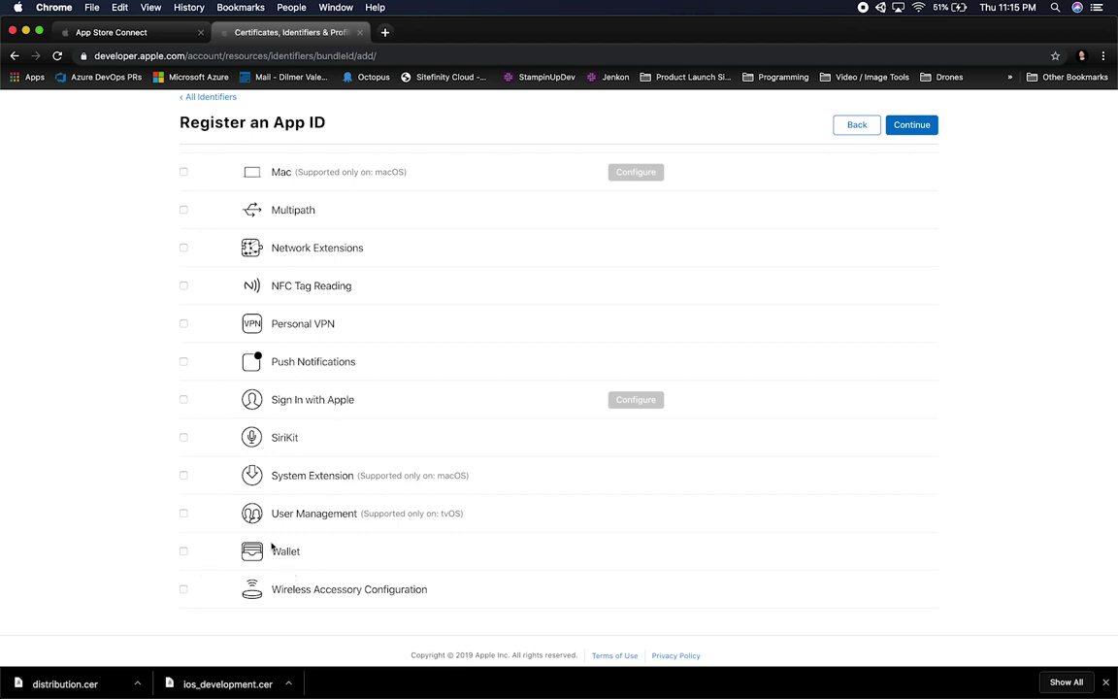
scroll(569, 349, "up", 15)
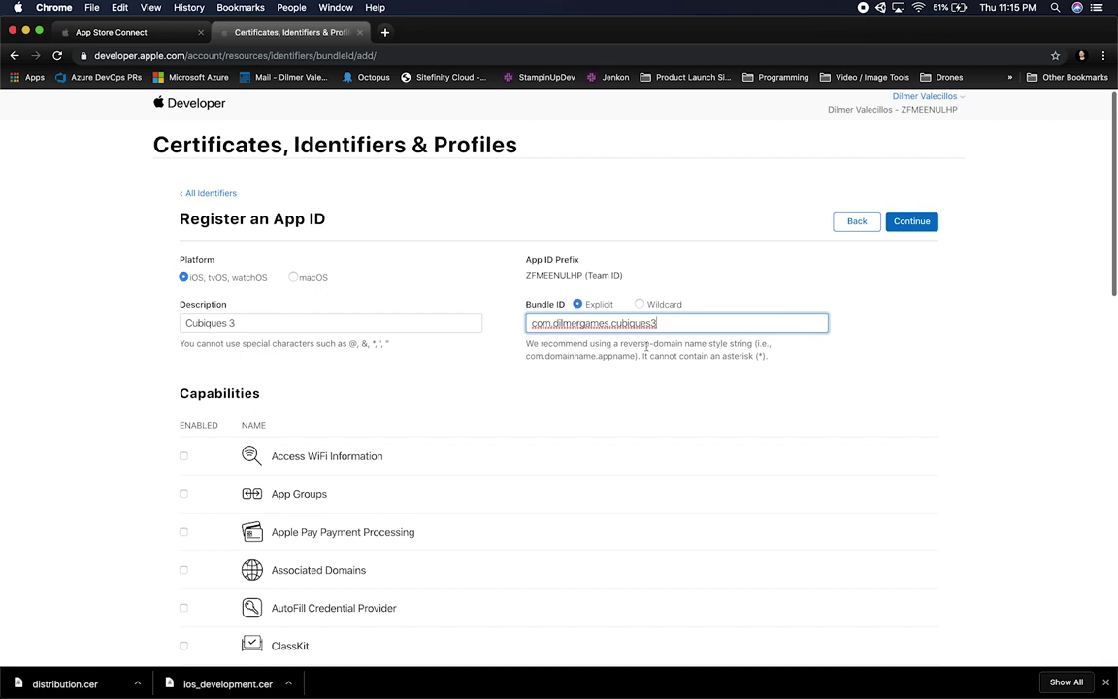
left_click(902, 219)
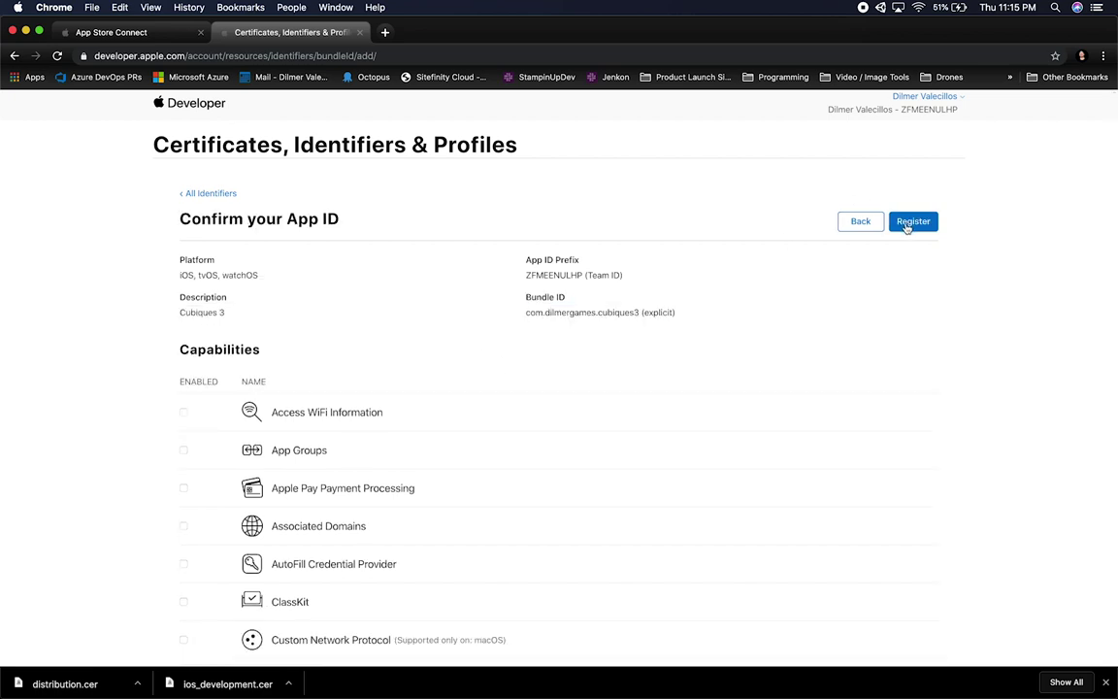
Step: Register the Cubiques 3 App ID (com.dilmergames.cubiques3) and go to the Profiles page
left_click_drag(525, 297, 676, 313)
left_click_drag(525, 312, 594, 312)
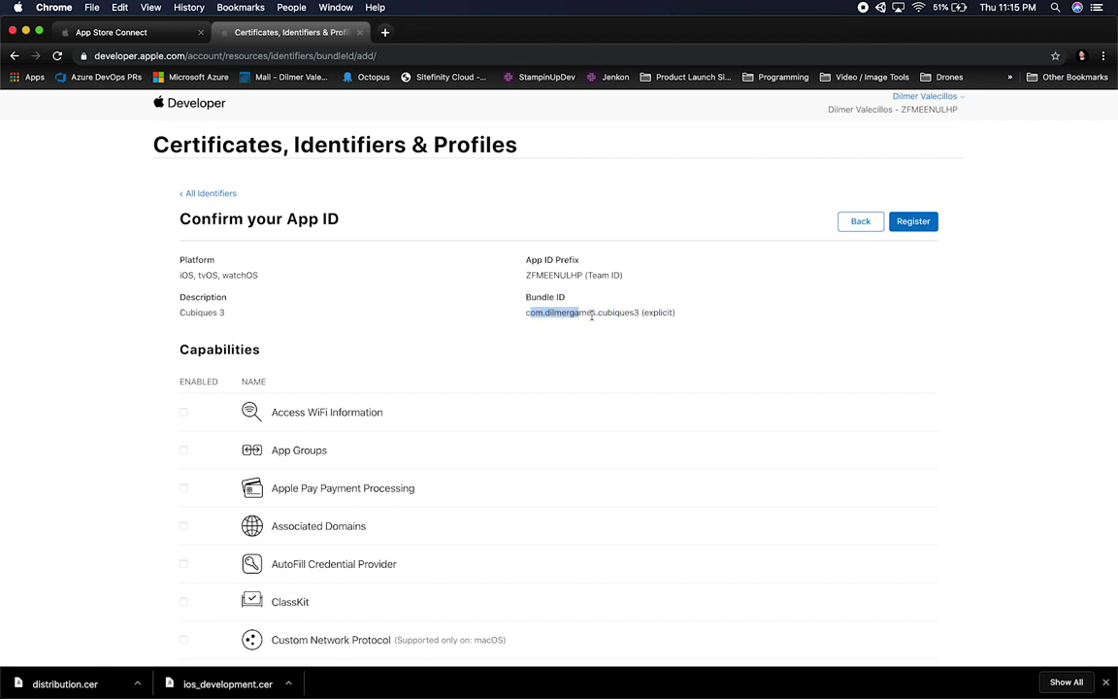
left_click(913, 221)
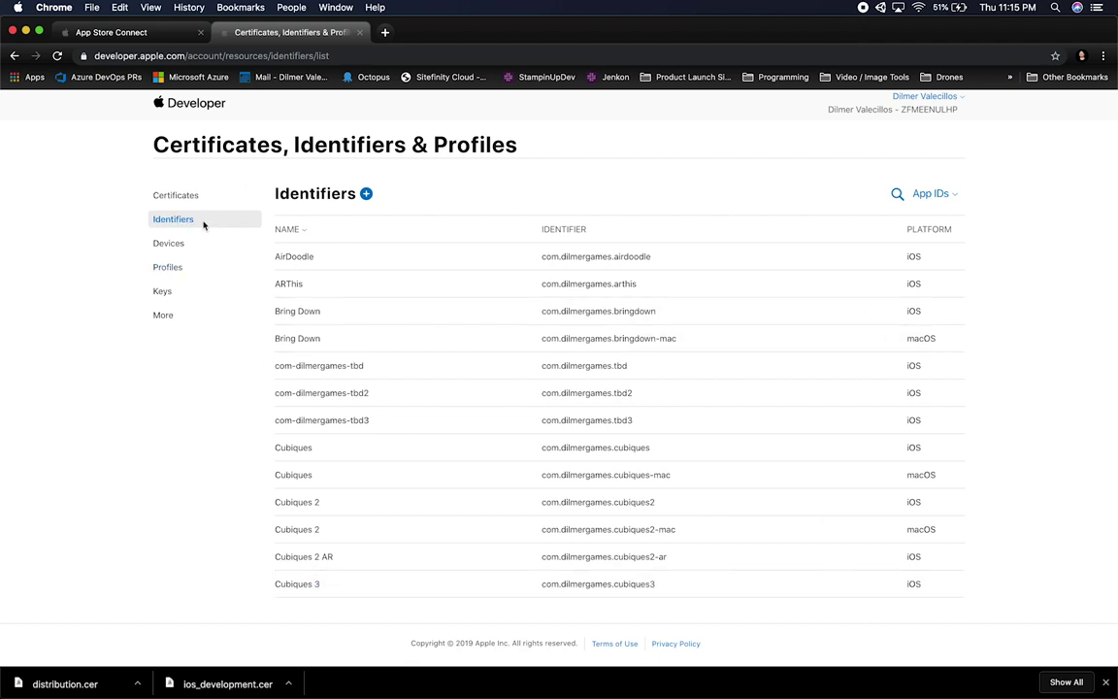
left_click(172, 268)
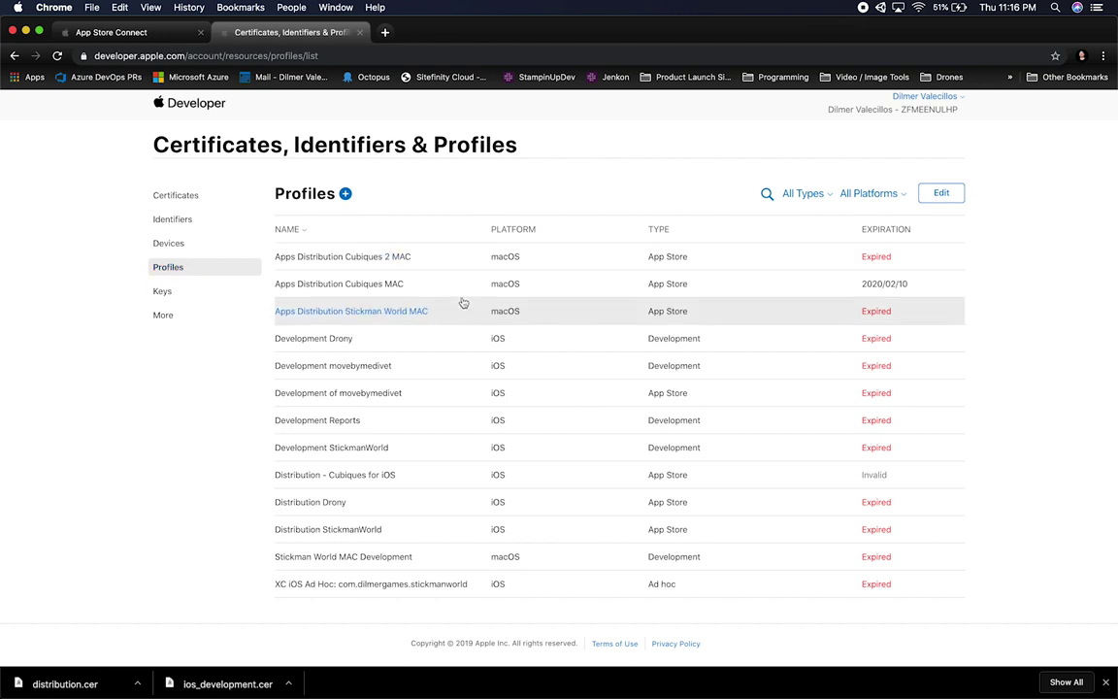
Step: Begin a new provisioning profile with App Store selected under Distribution
left_click(345, 195)
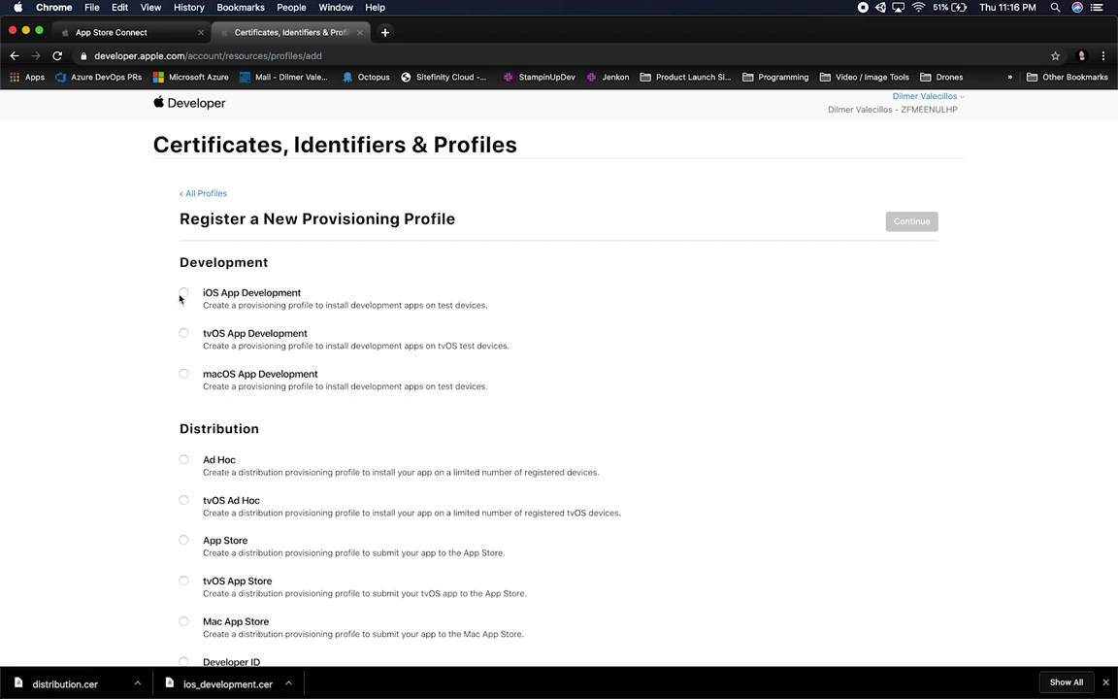
scroll(393, 587, "down", 2)
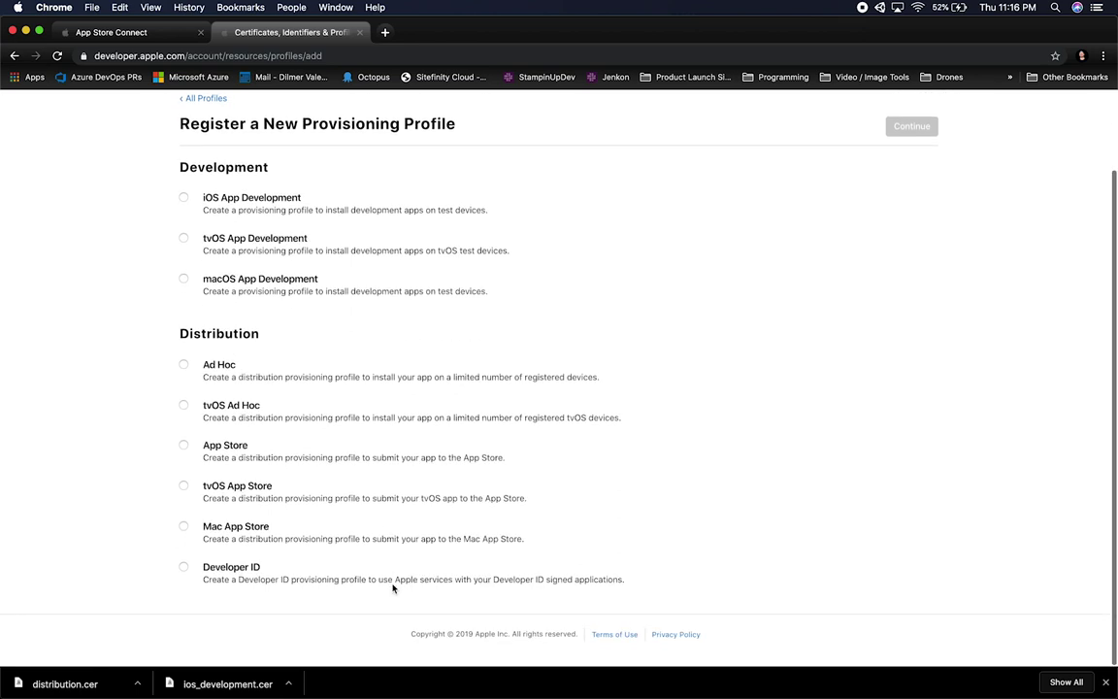
left_click(183, 452)
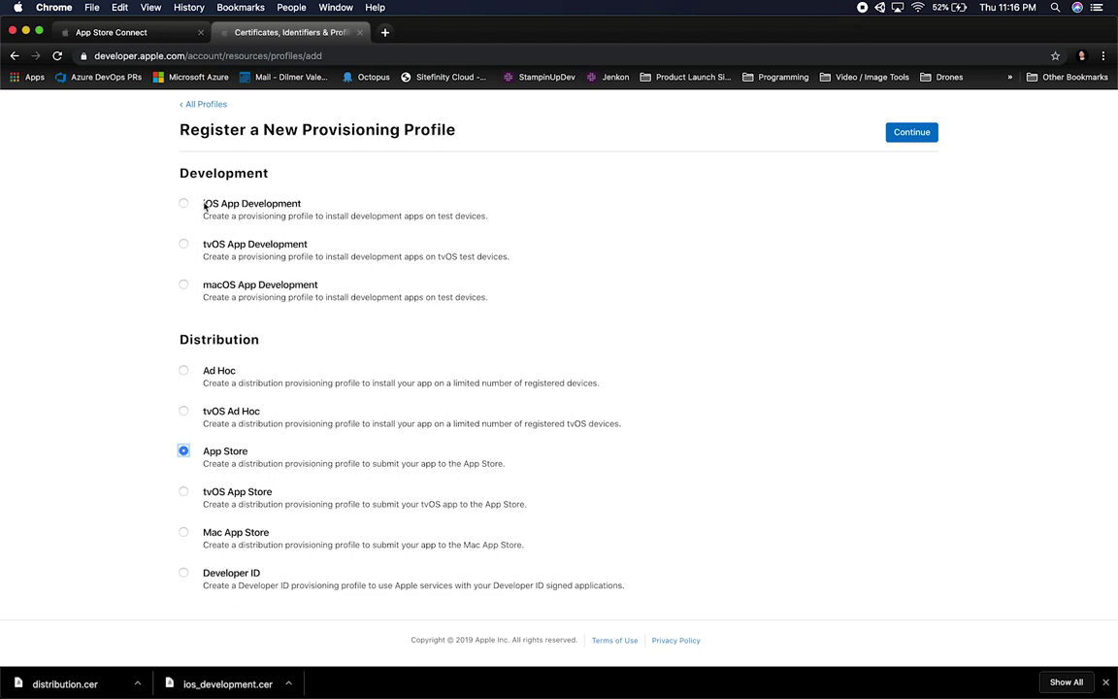
left_click(903, 134)
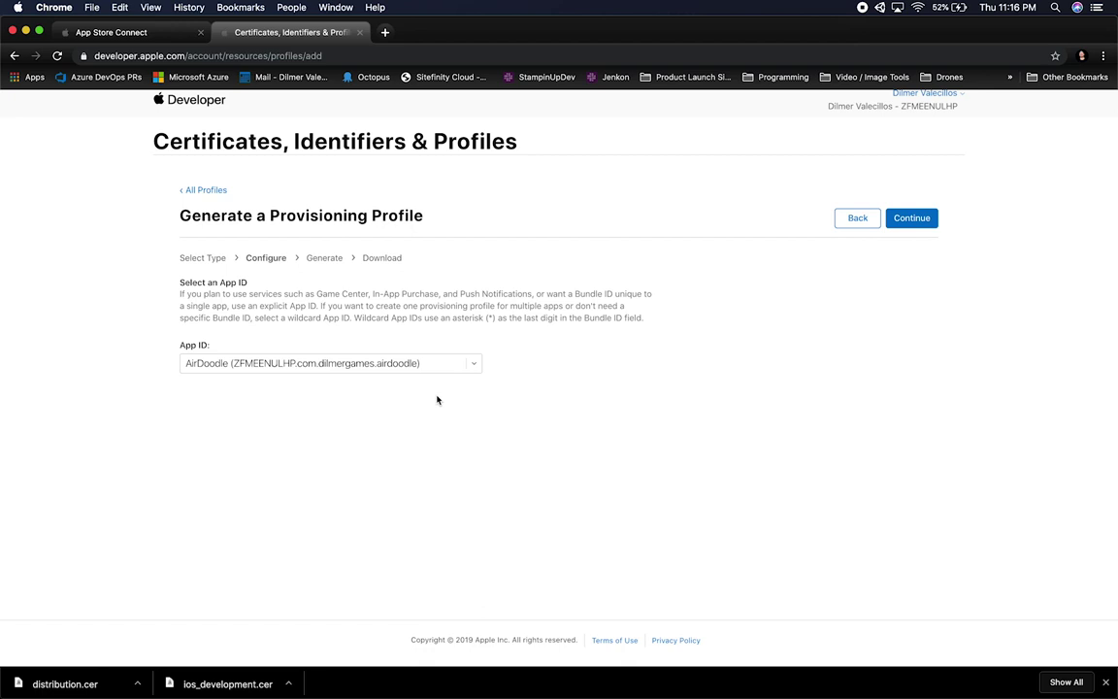
Step: Choose Cubiques 3 (ZFMEENULHP.com.dilmergames.cubiques3) as the profile's App ID and continue
left_click(437, 366)
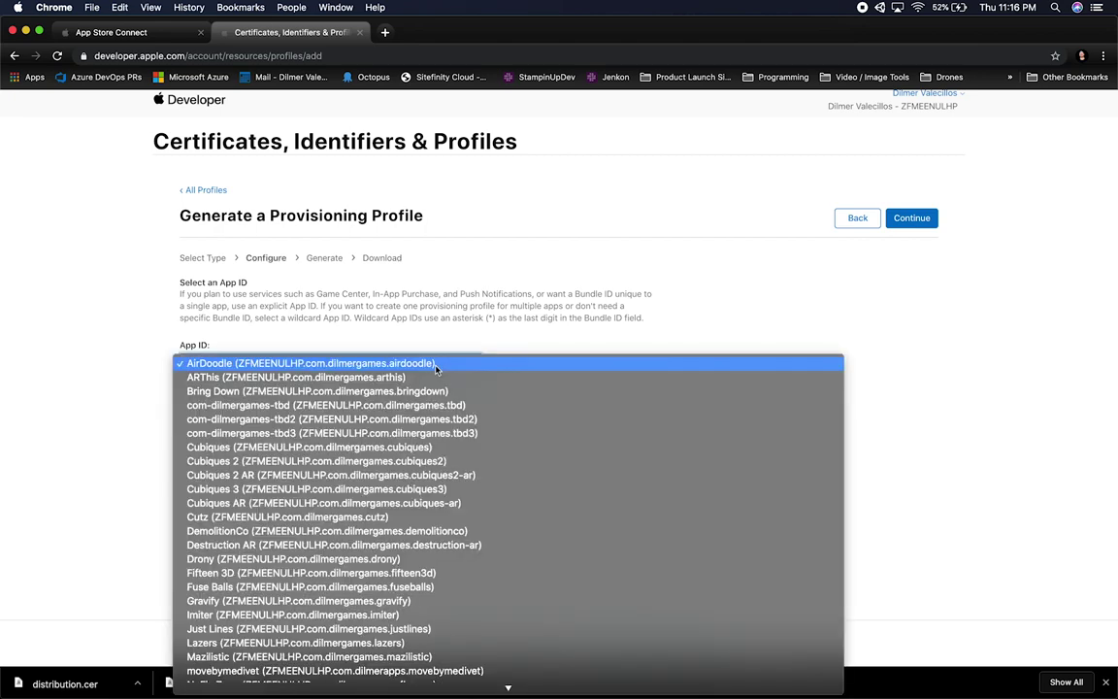
scroll(460, 454, "down", 5)
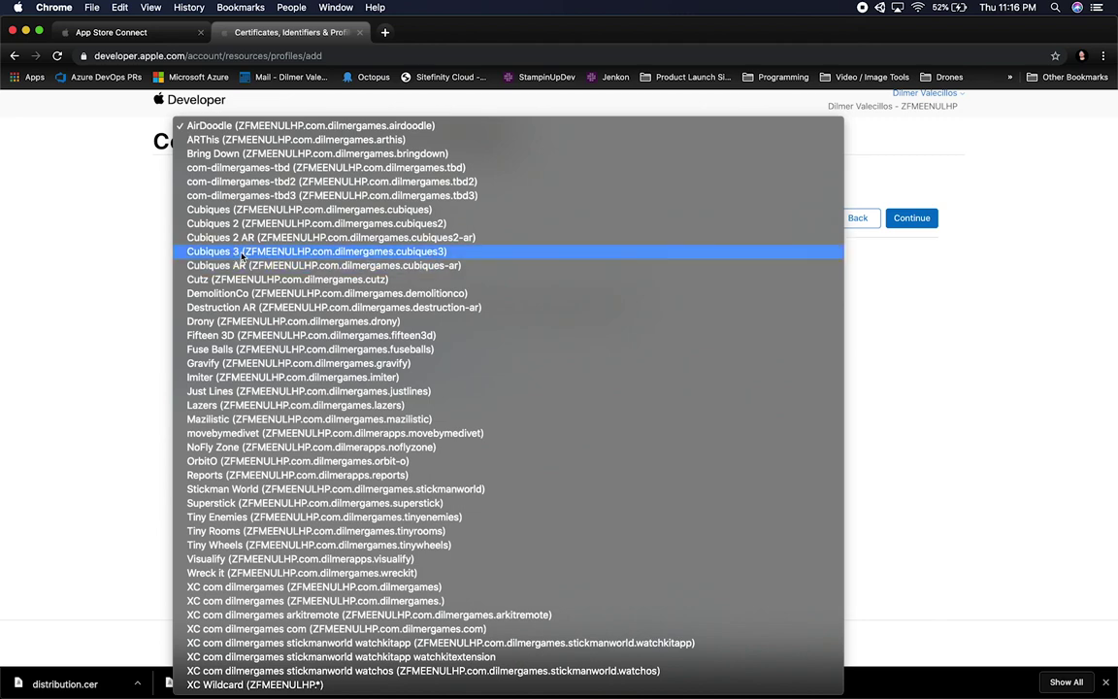
left_click(210, 252)
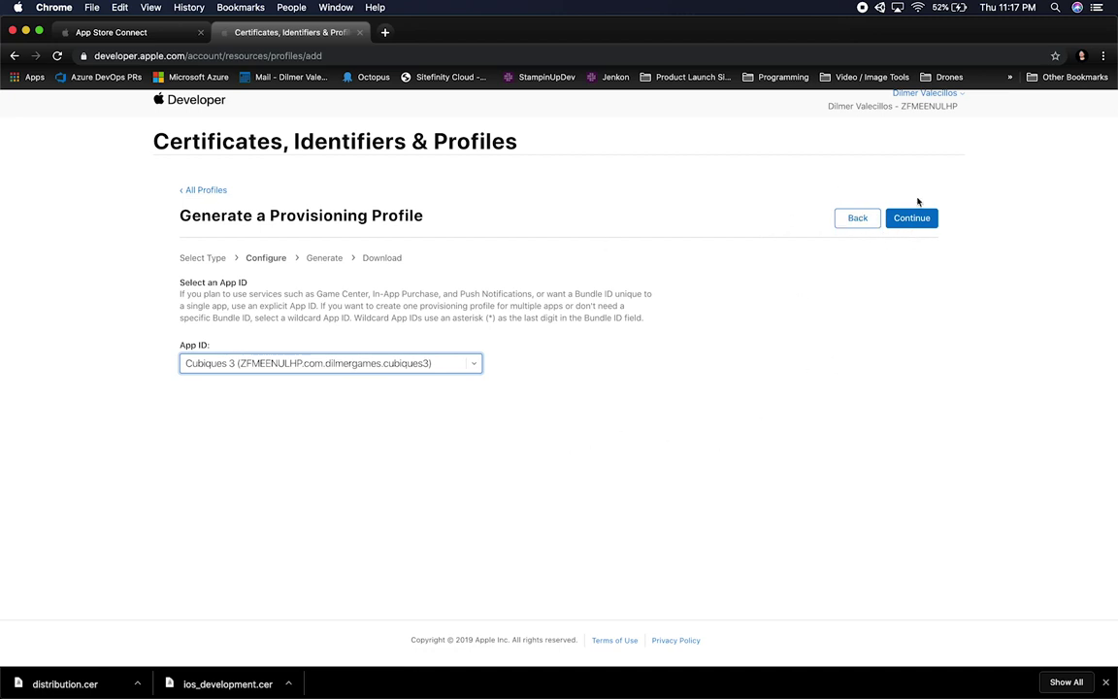
left_click(914, 219)
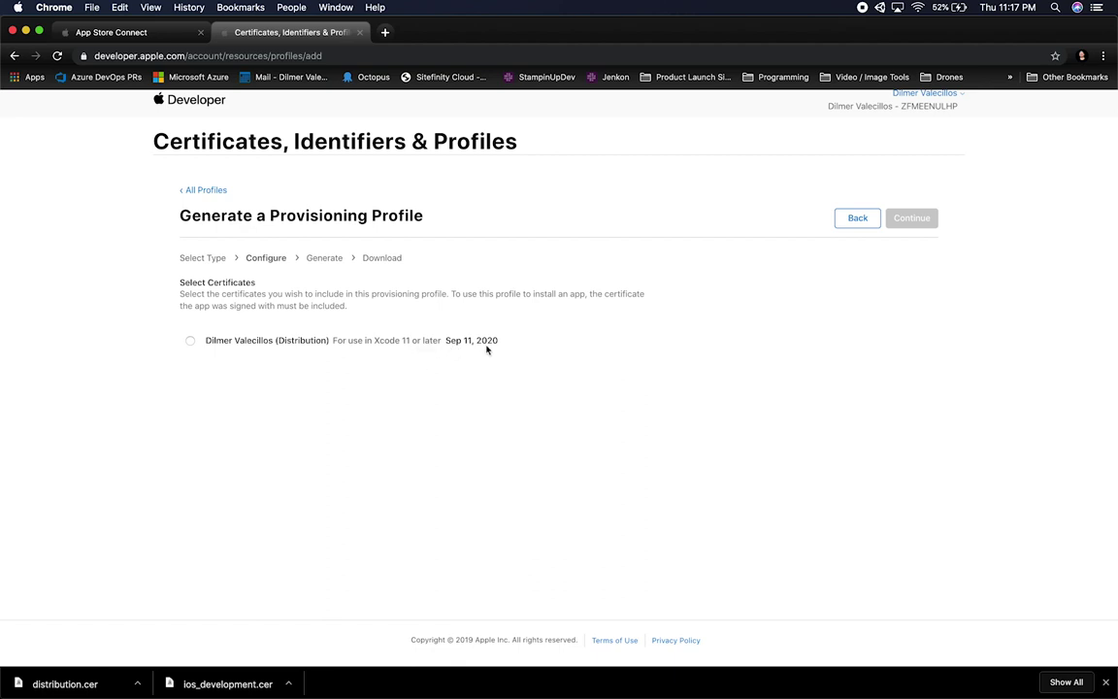
Step: Select the Distribution certificate and start naming the profile 'iOS Distribution'
left_click(189, 340)
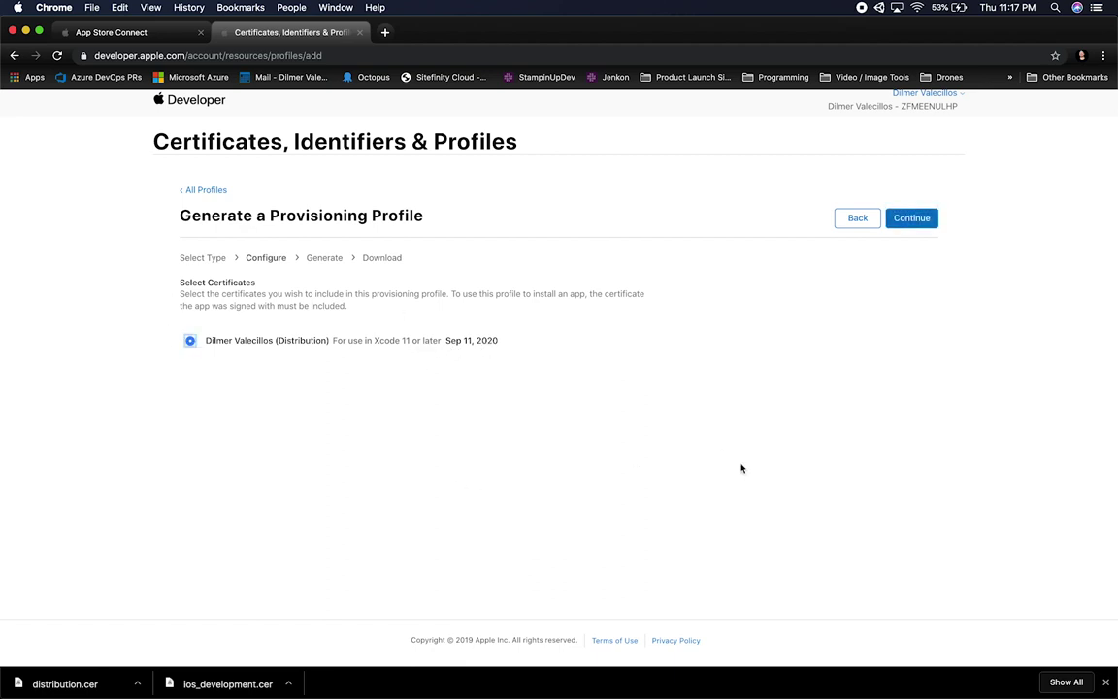
left_click(911, 217)
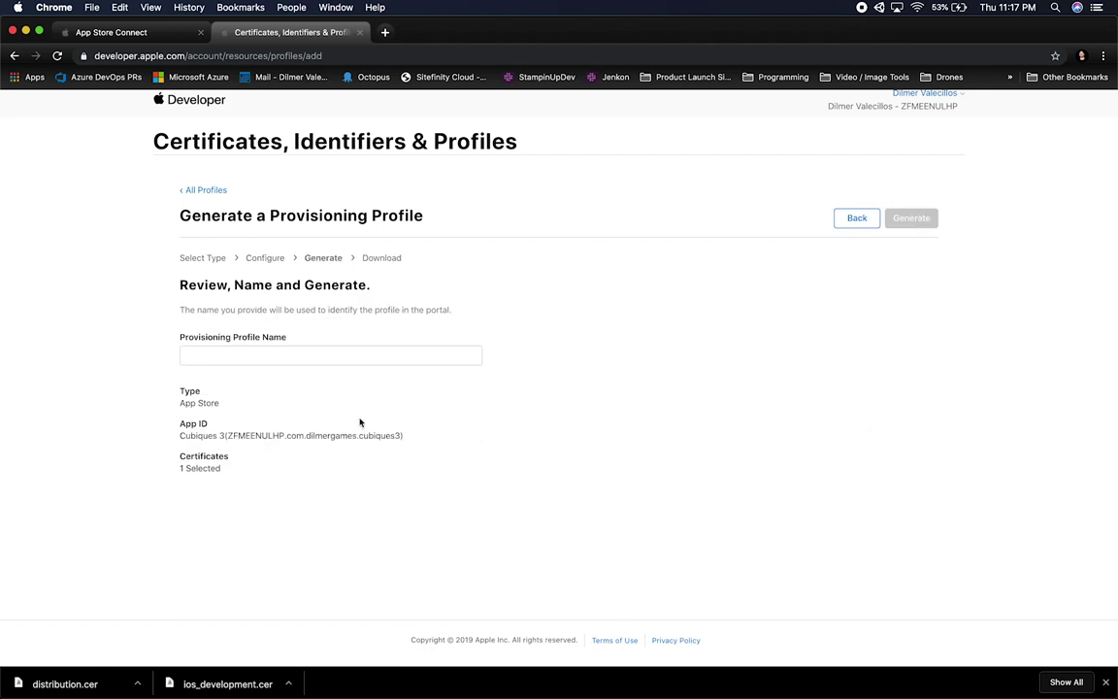
left_click(331, 353)
left_click(625, 318)
left_click(373, 356)
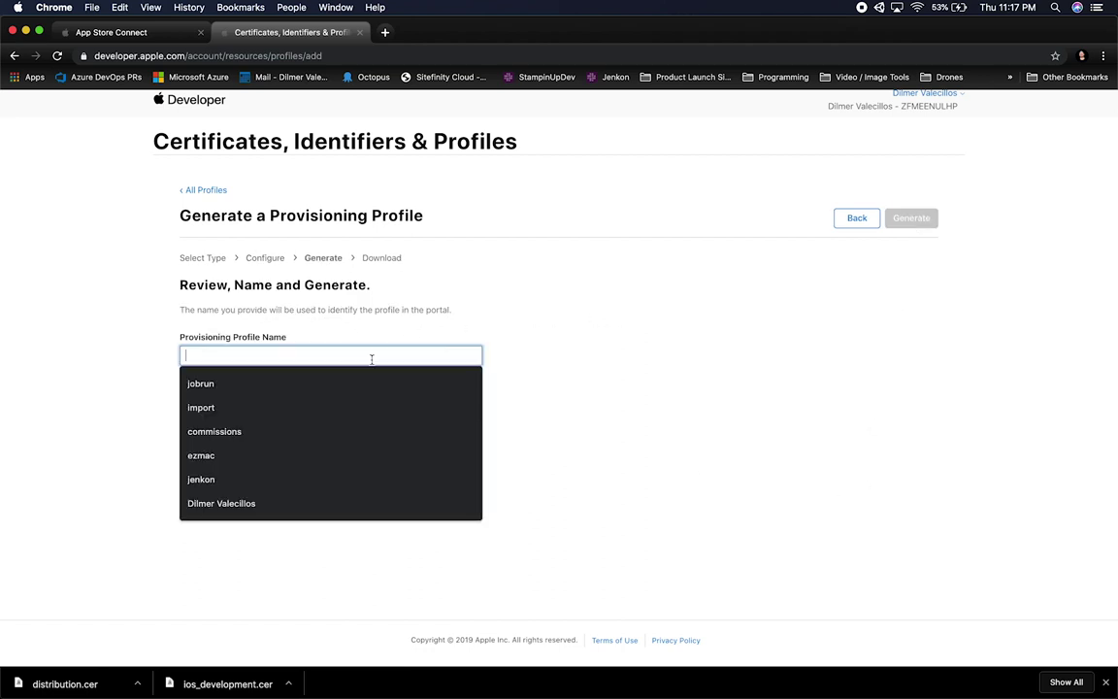
type("io")
key("BackSpace")
type("OS")
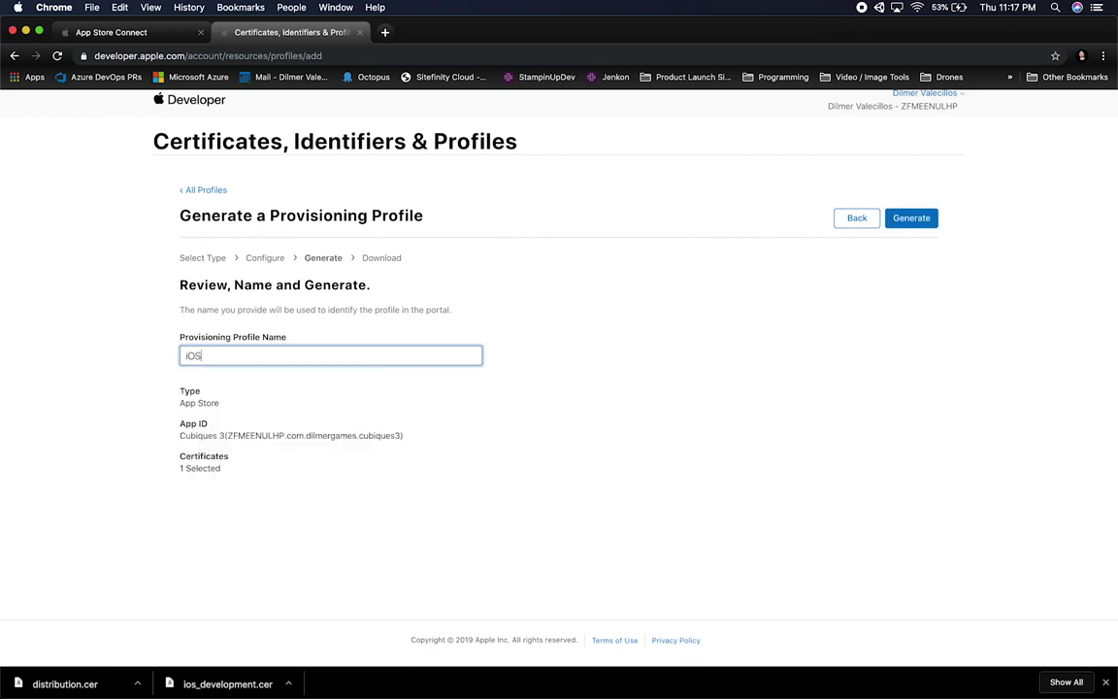
type(" Distribution")
Step: Insert 'Provisioning' so the name reads iOS Provisioning Distribution, then generate the profile
double_click(330, 215)
key("super+c")
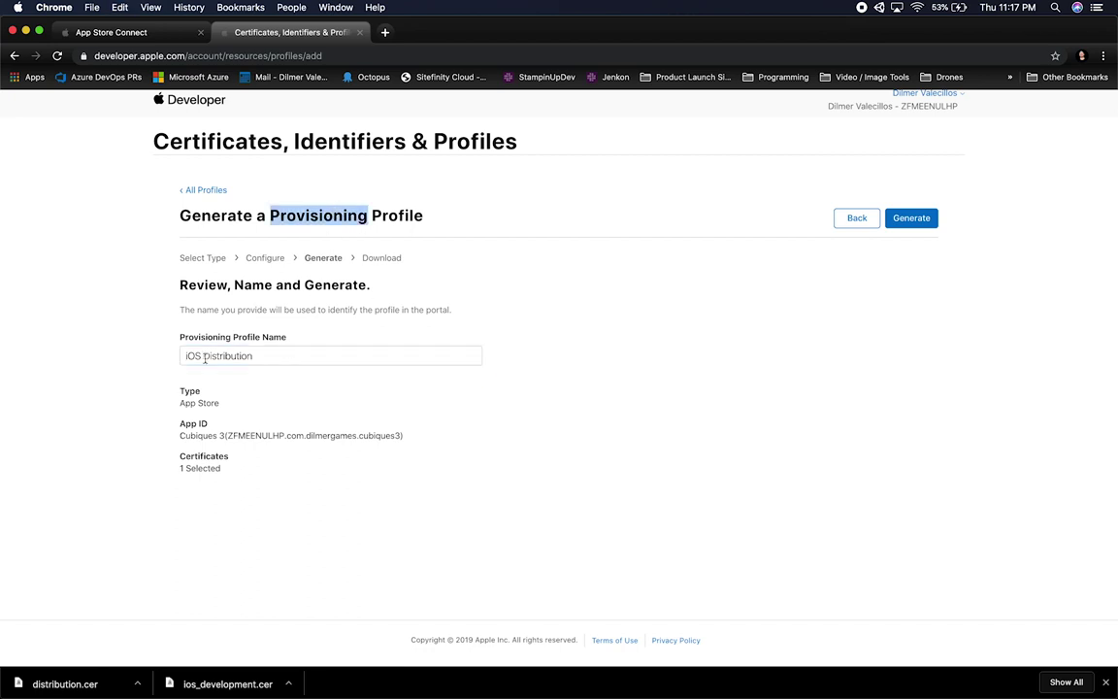
left_click(204, 356)
key("super+v")
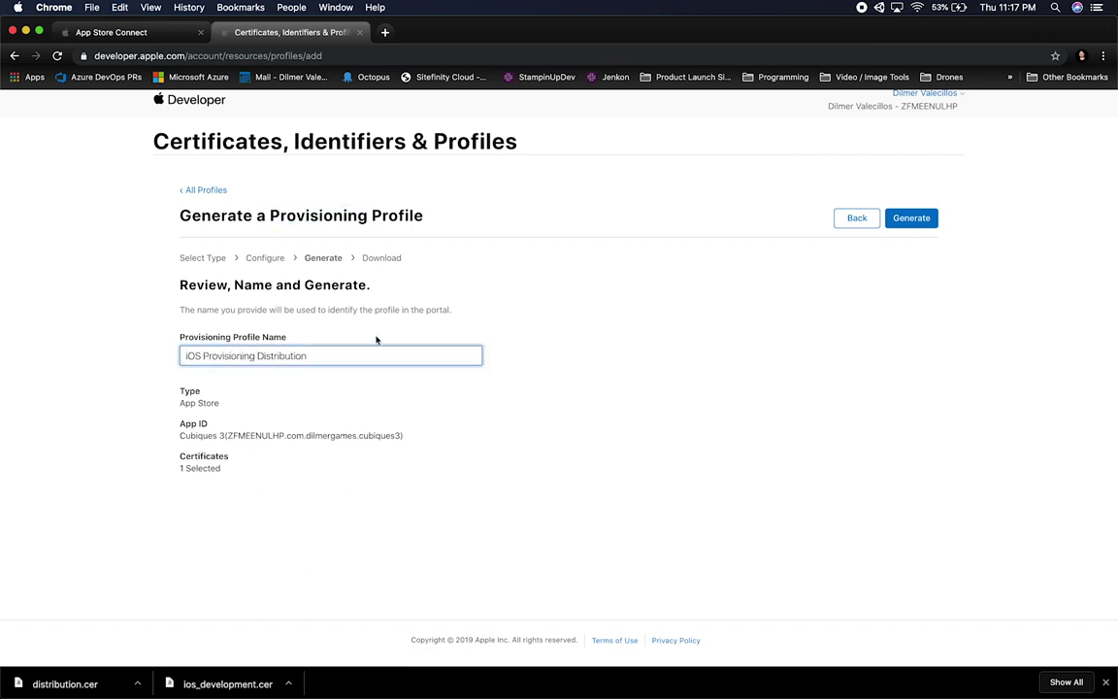
left_click(497, 388)
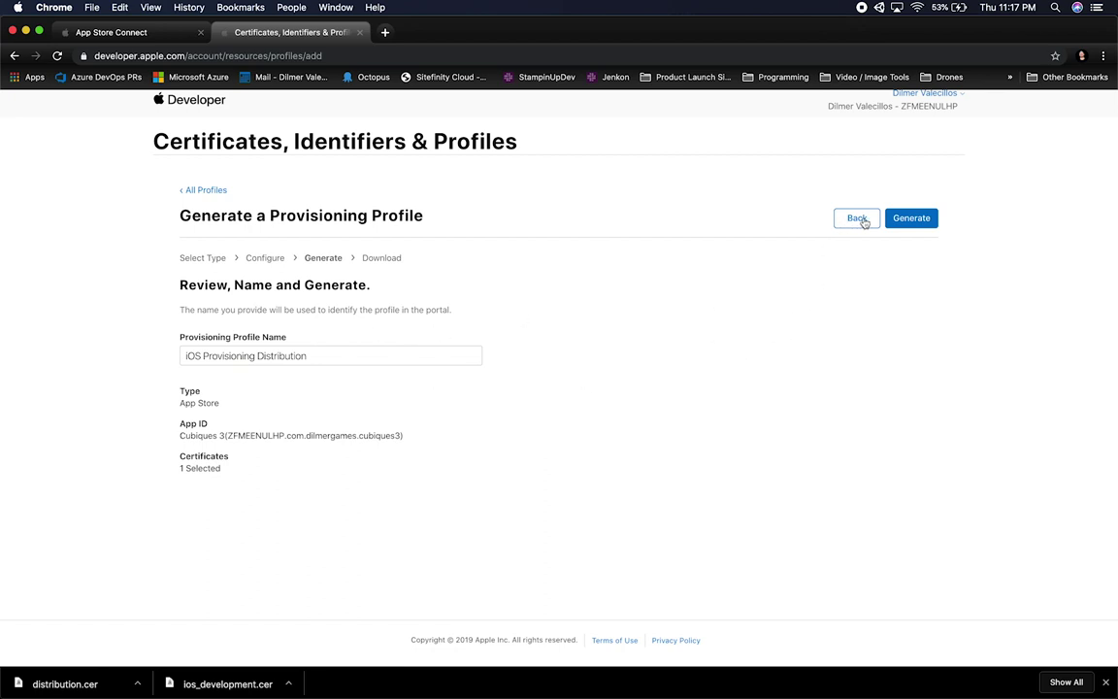
left_click(920, 218)
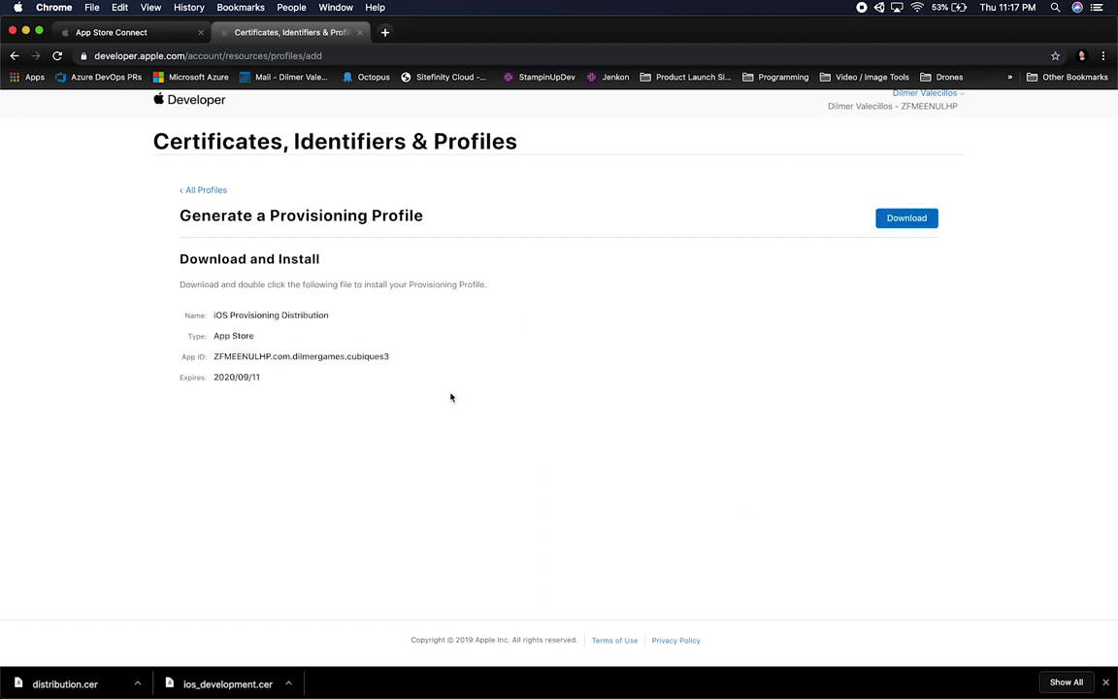
Step: Download the iOS Provisioning Distribution .mobileprovision file and return to All Profiles
left_click(888, 219)
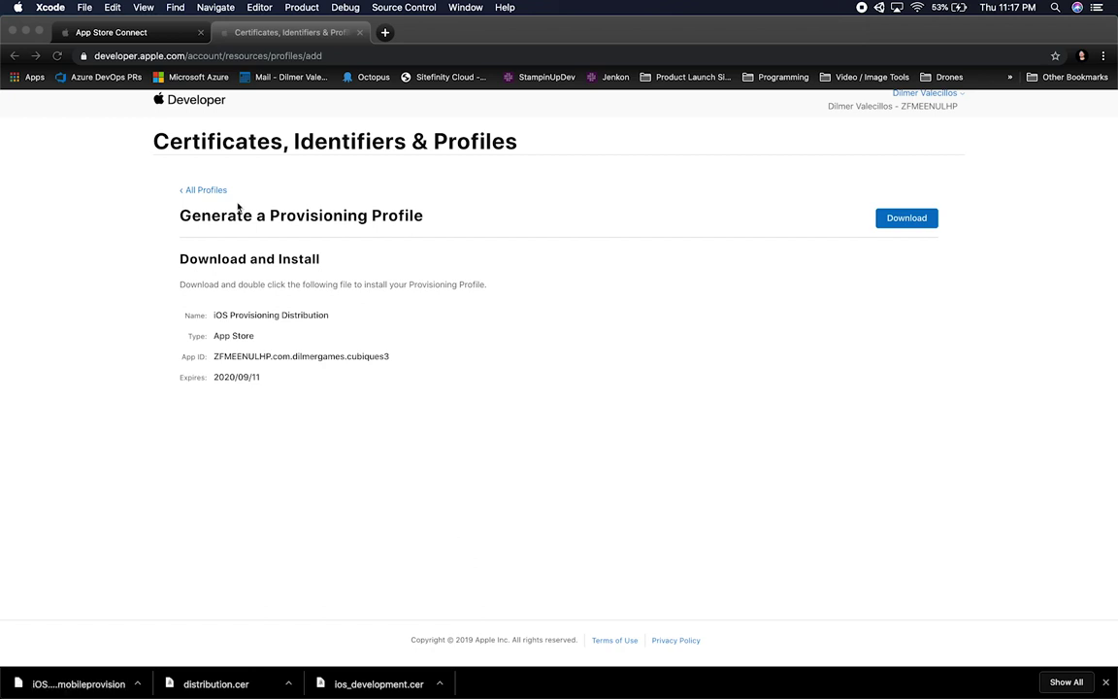
left_click(389, 357)
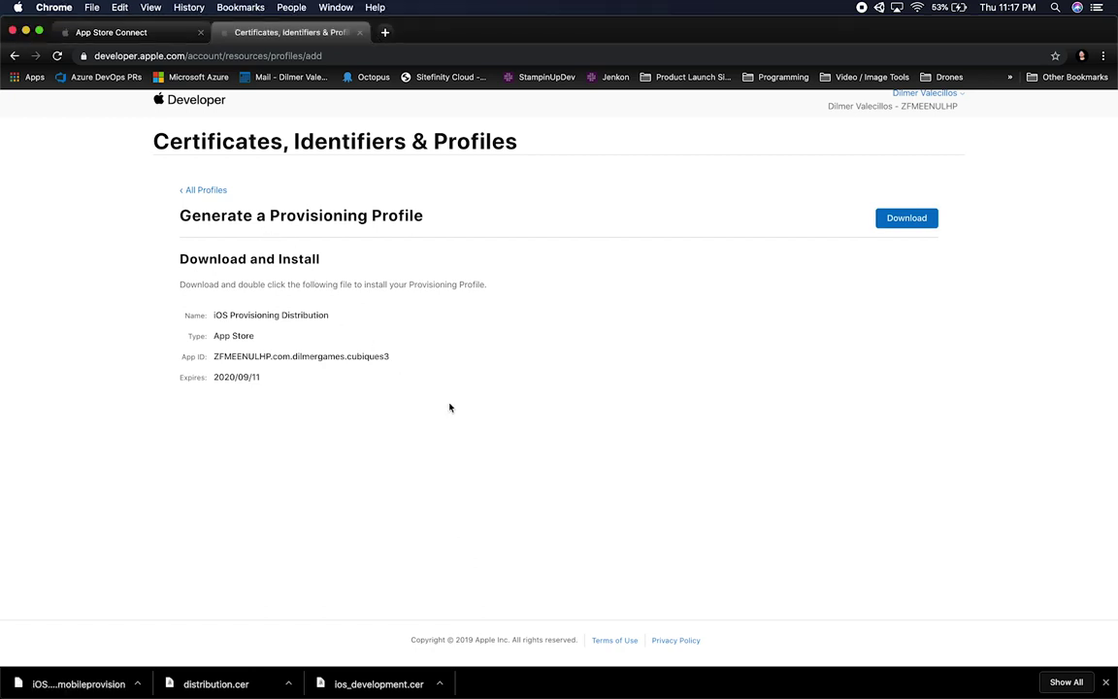
left_click(197, 192)
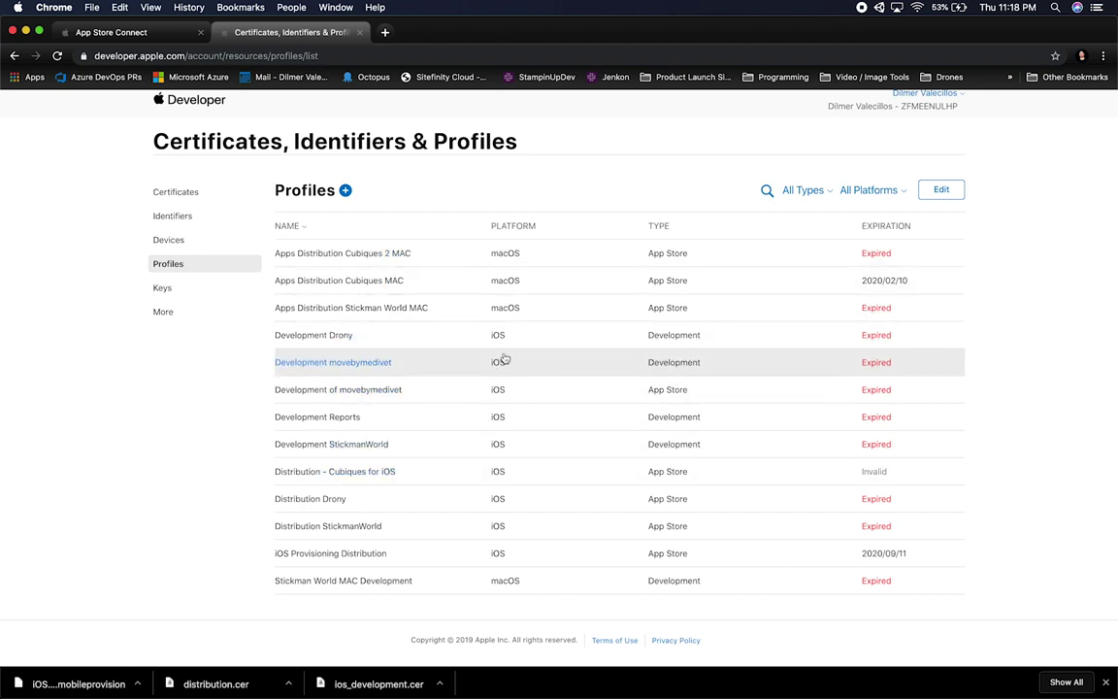
Step: Return to the unfinished Cubiques 3 New App form and cancel it without choosing a bundle ID
left_click(114, 32)
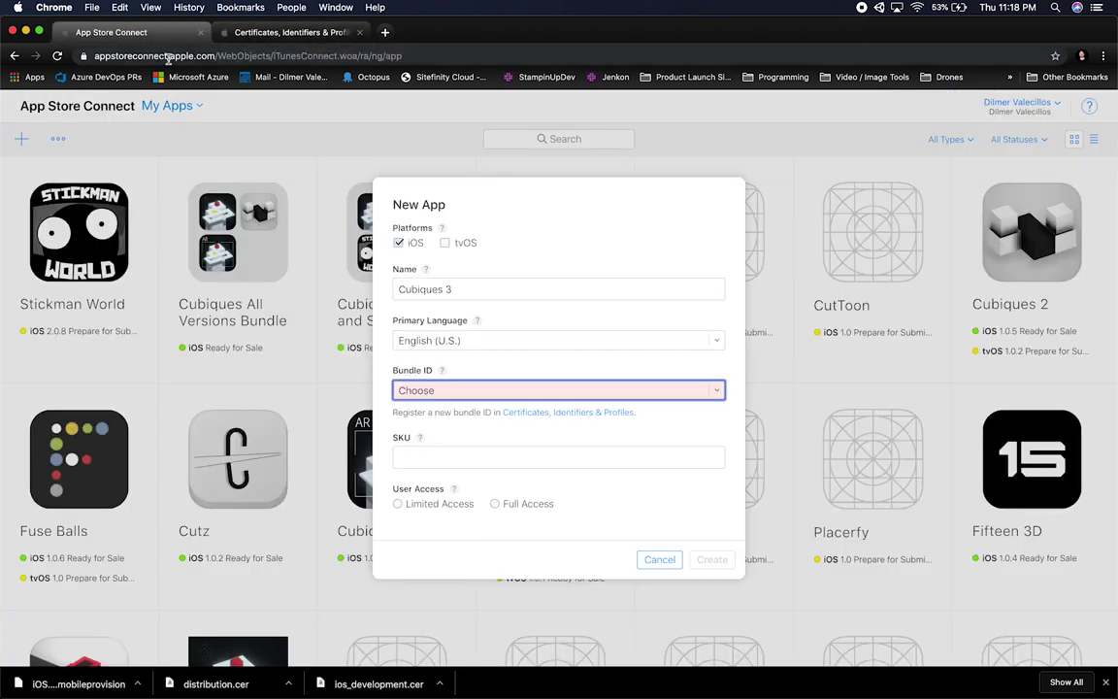
left_click(248, 34)
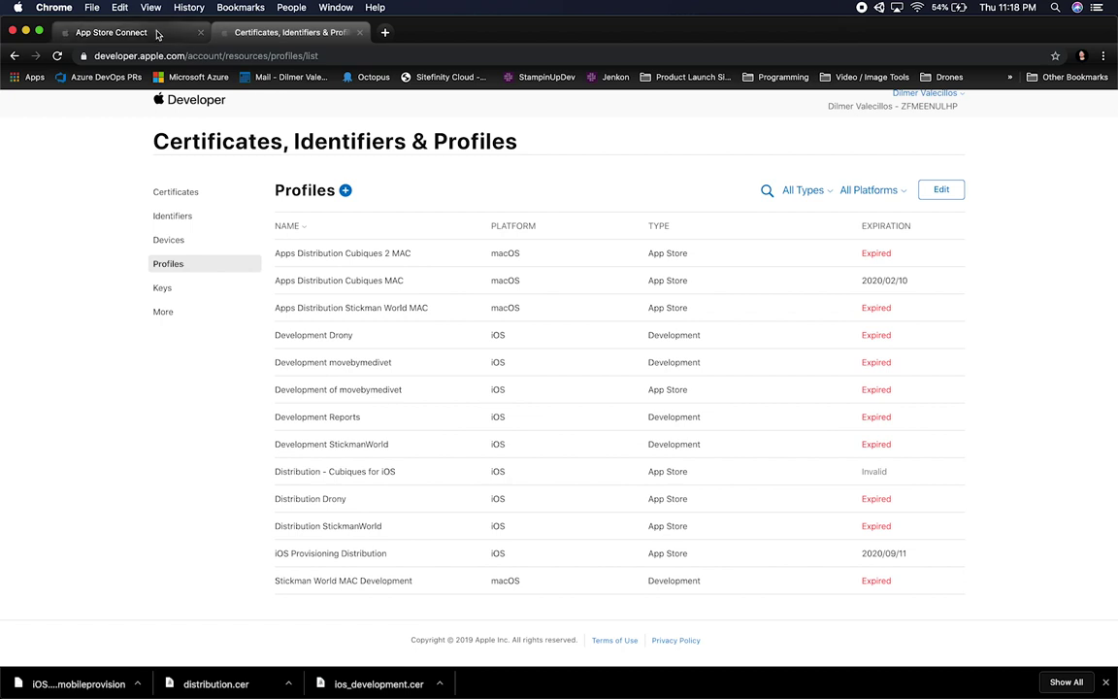
left_click(158, 35)
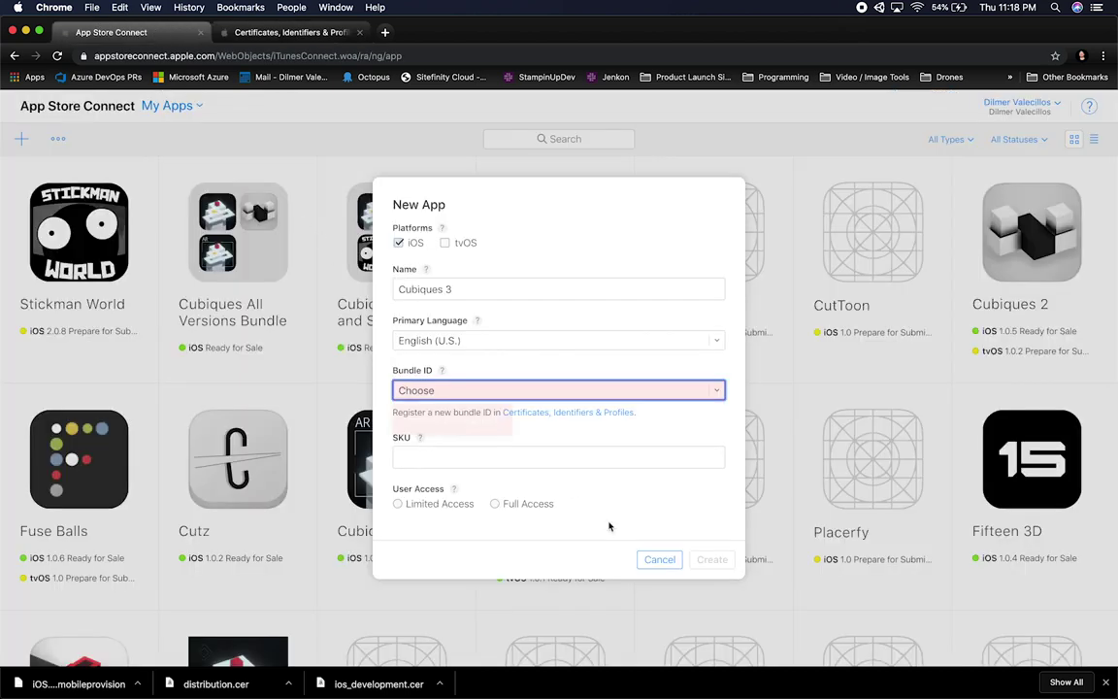
mouse_move(500, 392)
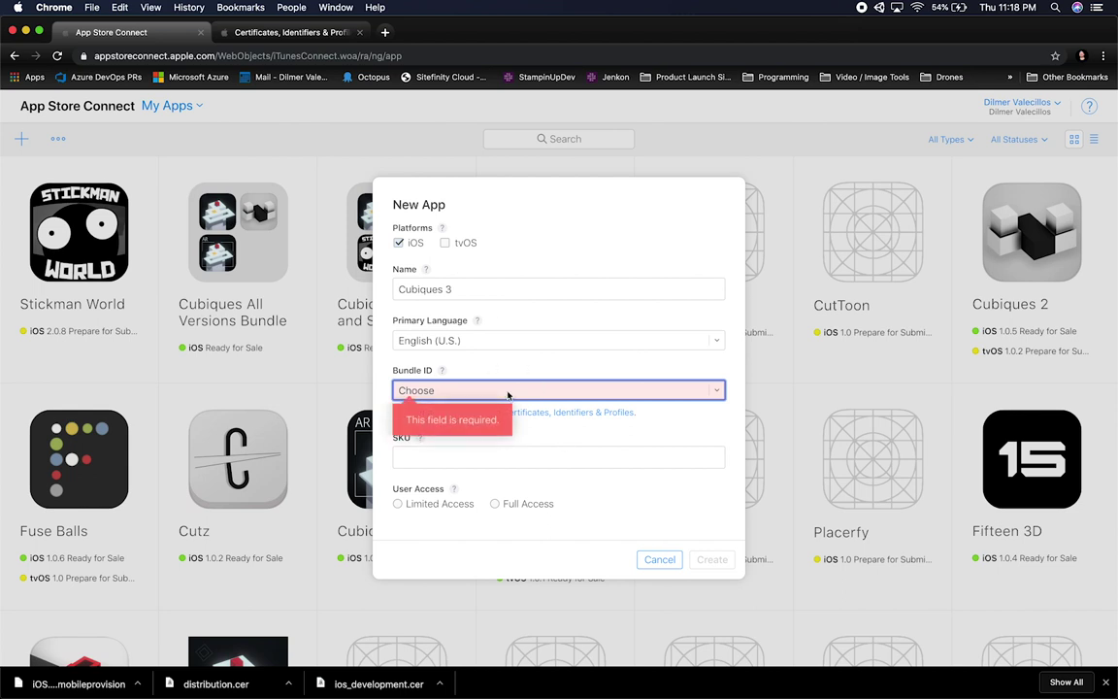
left_click(507, 391)
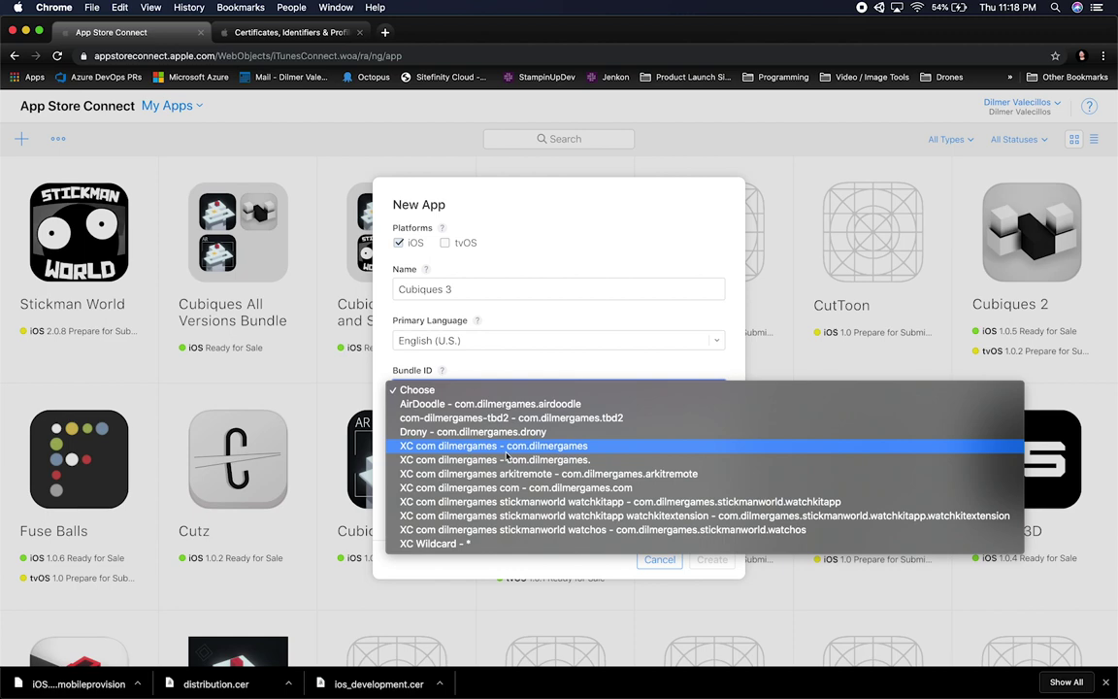
left_click(524, 288)
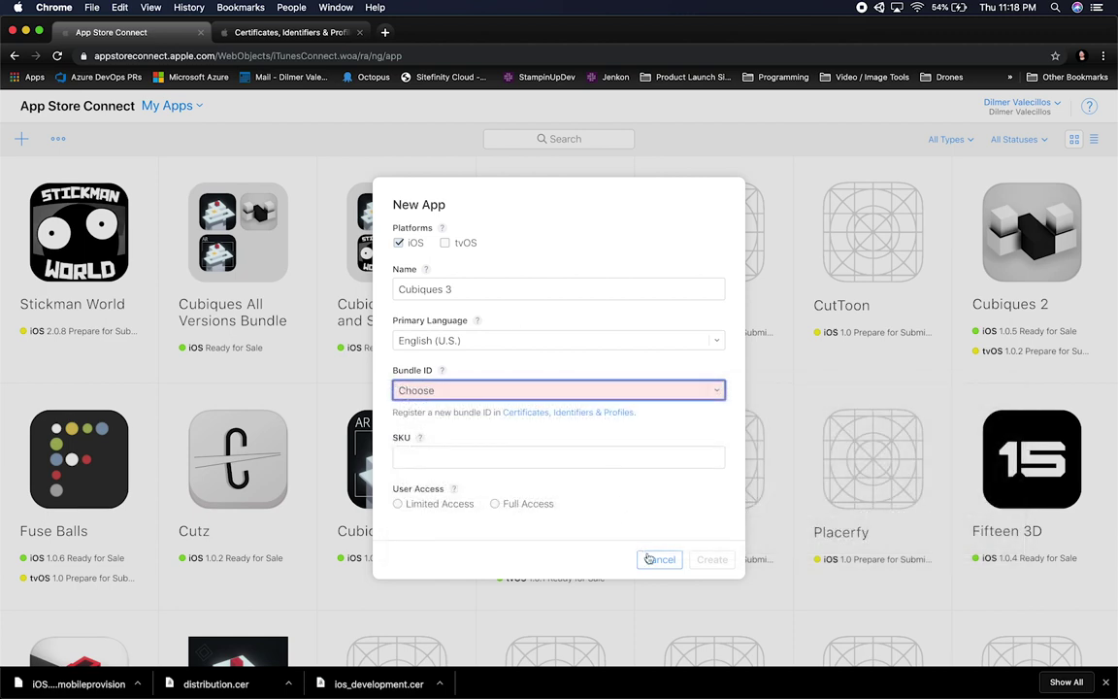
left_click(656, 559)
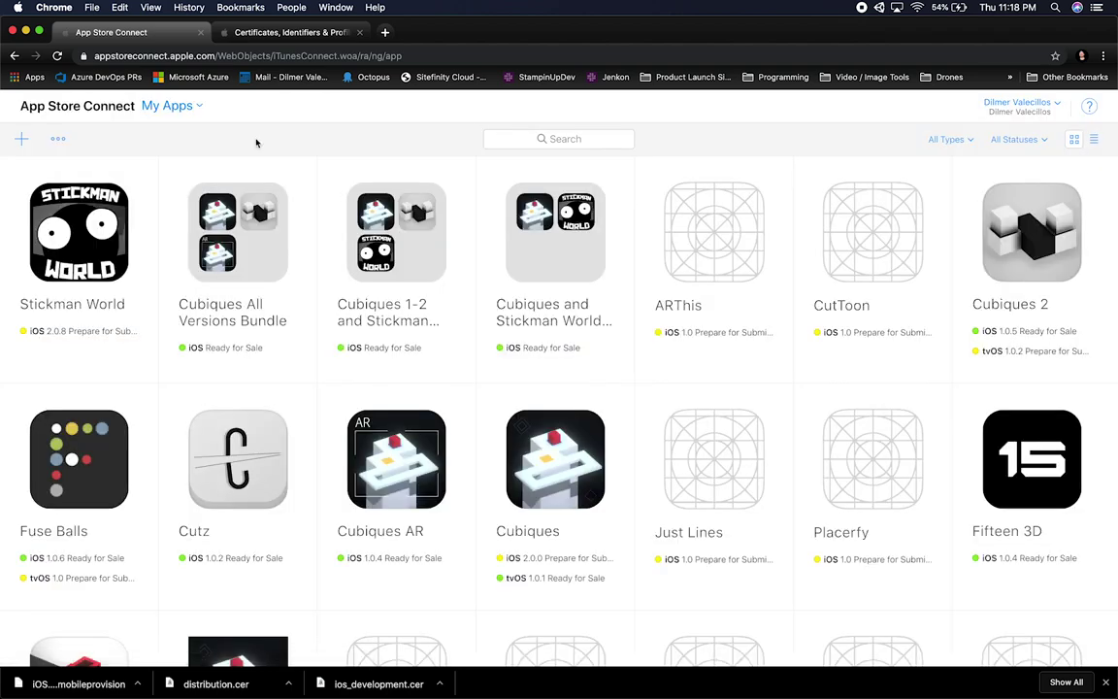
left_click(22, 139)
Step: Start a new app named 'Cubiques 3' for iOS and tvOS using the Cubiques 3 bundle ID
left_click(37, 177)
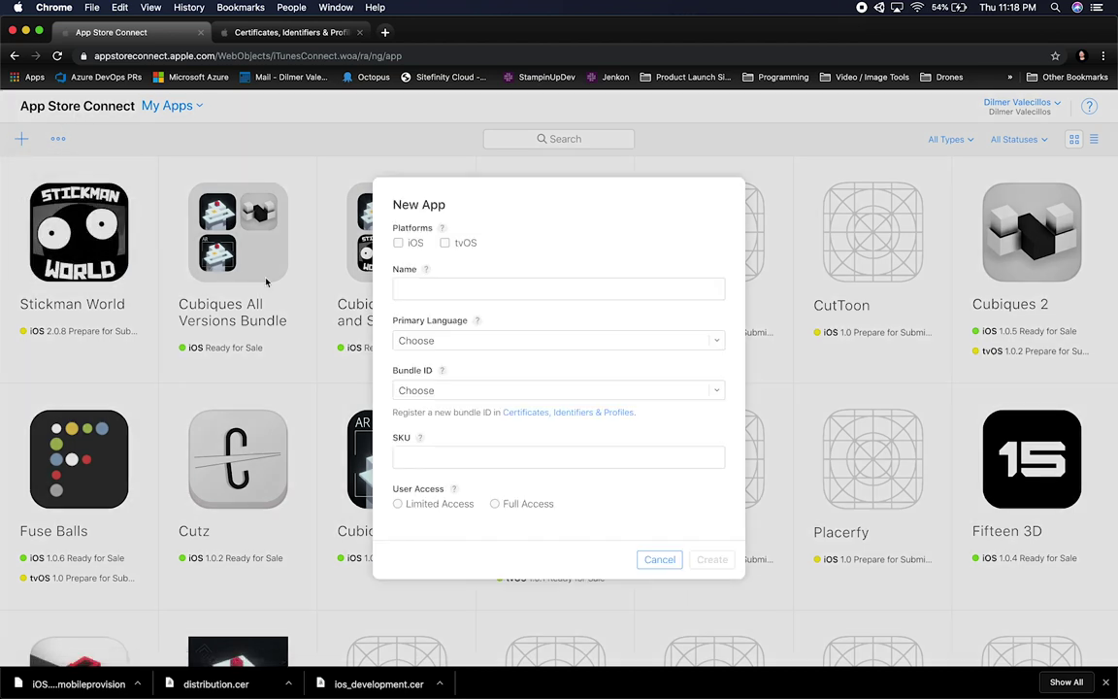
left_click(428, 388)
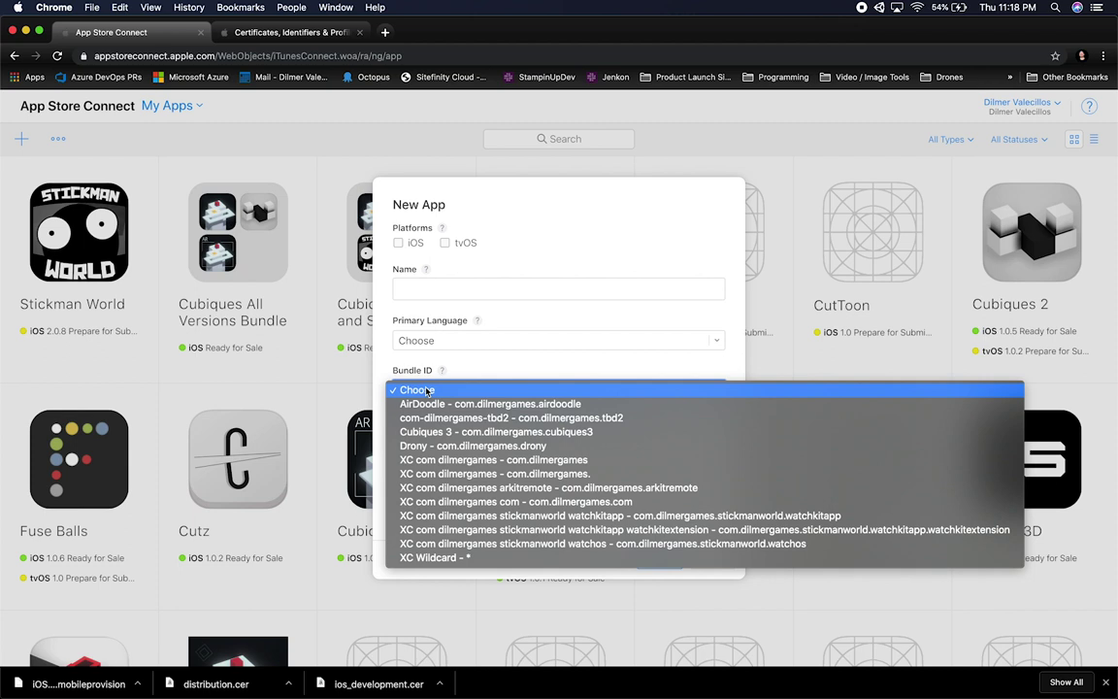
left_click(457, 432)
left_click(495, 296)
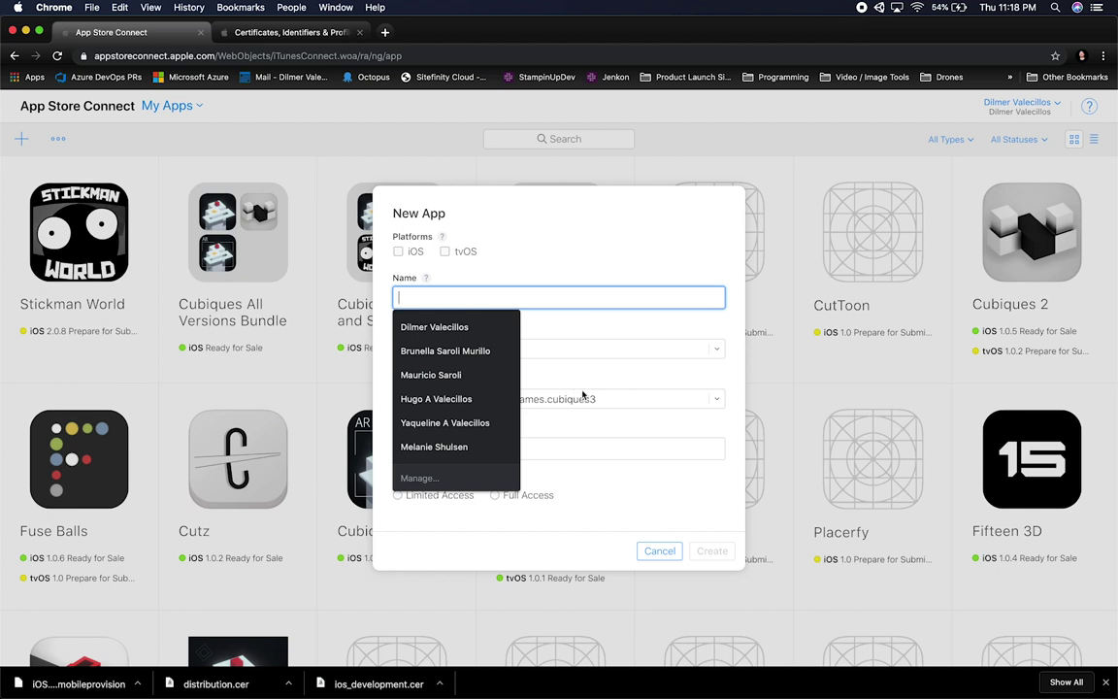
type("Cubiques 3")
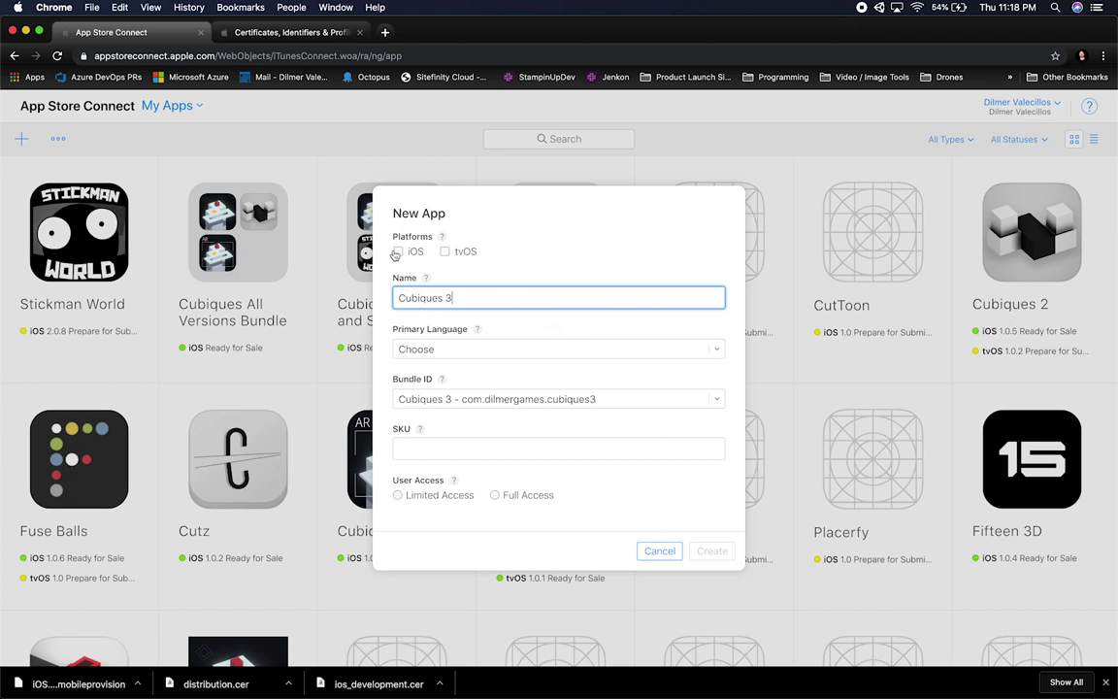
left_click(397, 253)
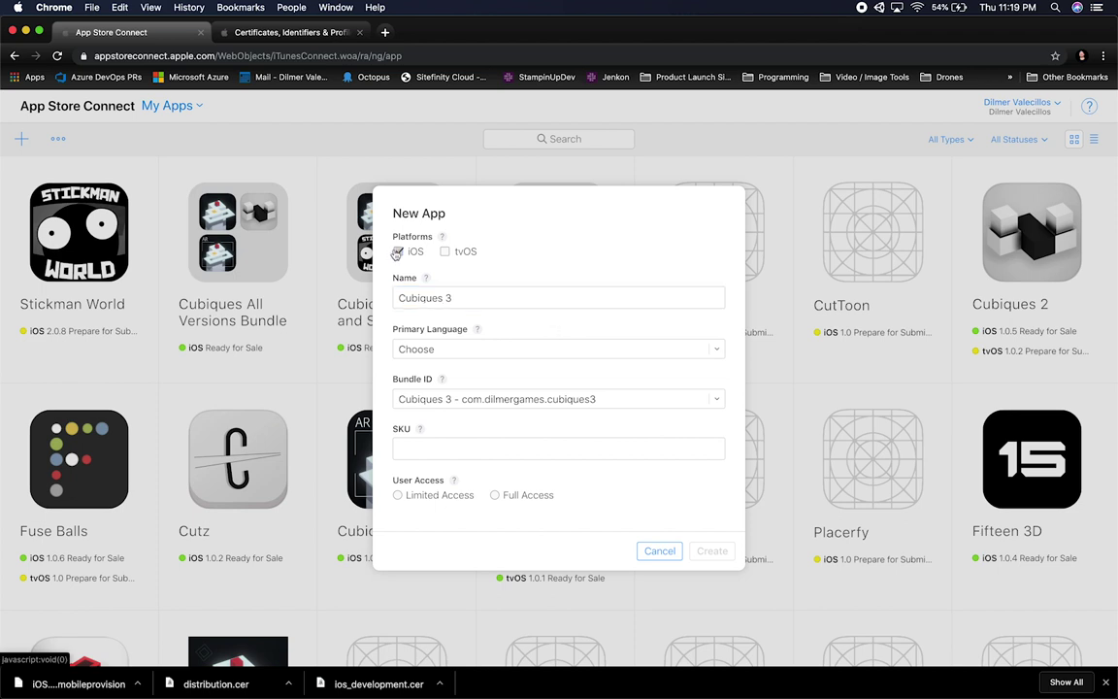
left_click(445, 251)
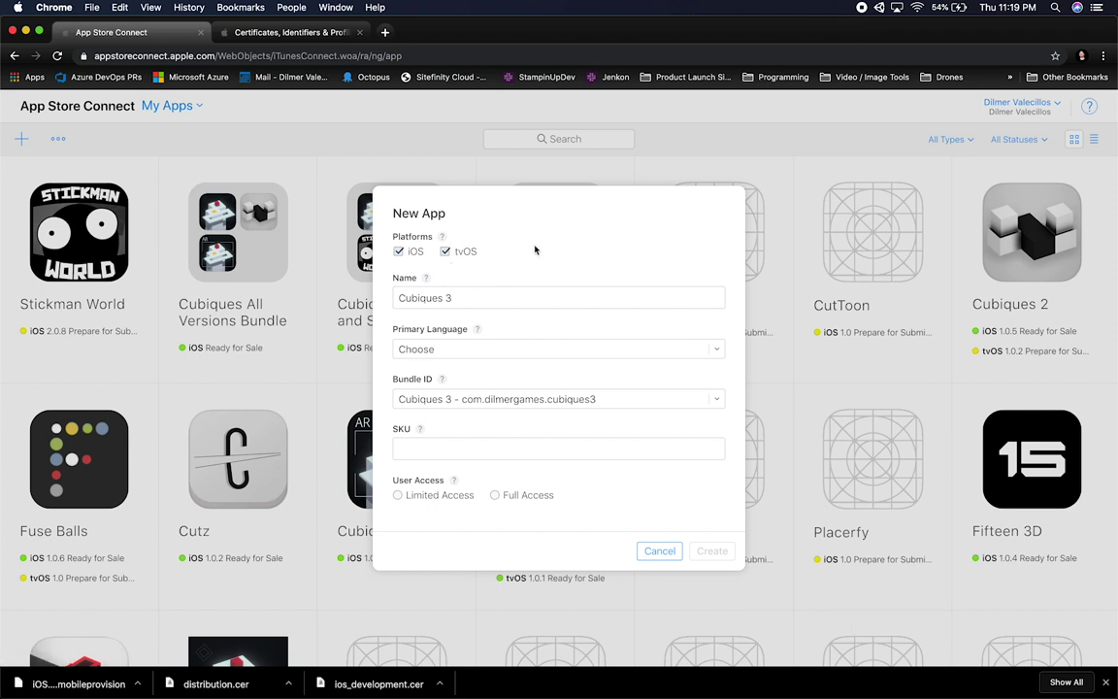
Step: Enter SKU CUBIQUES3-001, choose Full Access, and set primary language to English (U.S.)
left_click(465, 449)
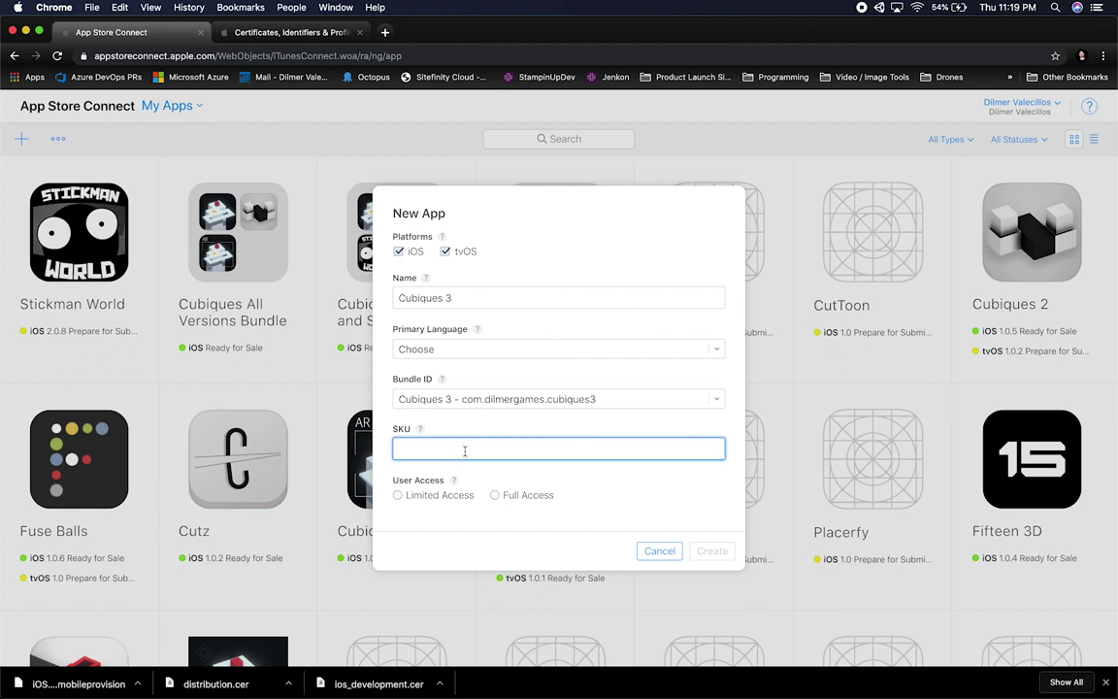
type("CUBIQUES3-001")
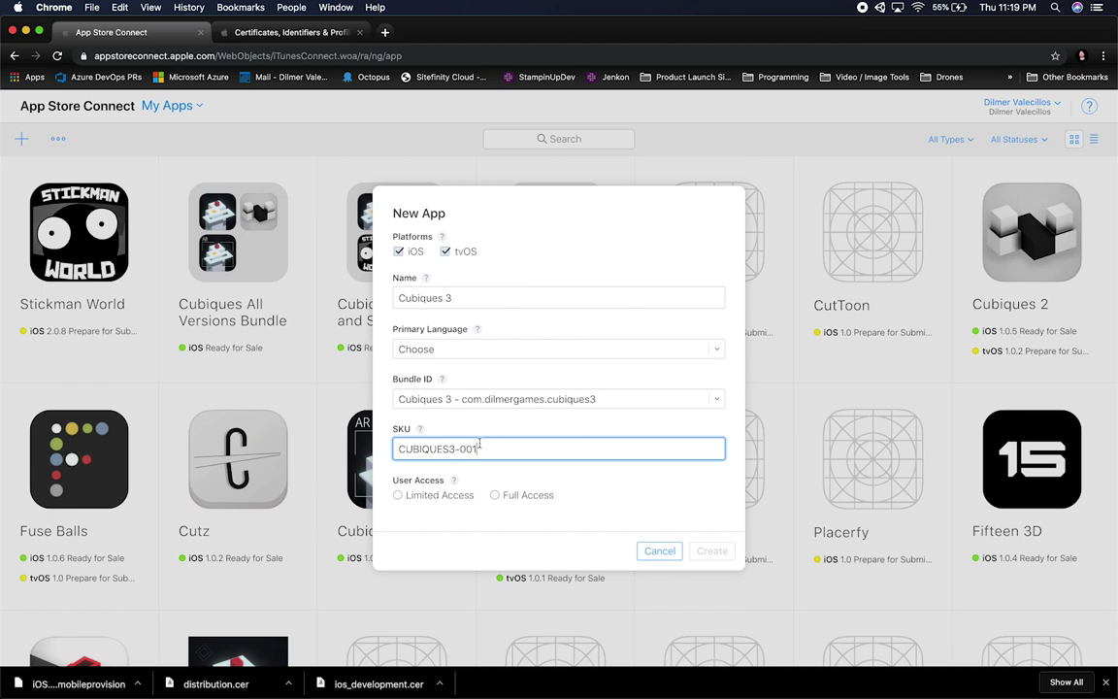
left_click(489, 496)
left_click(493, 495)
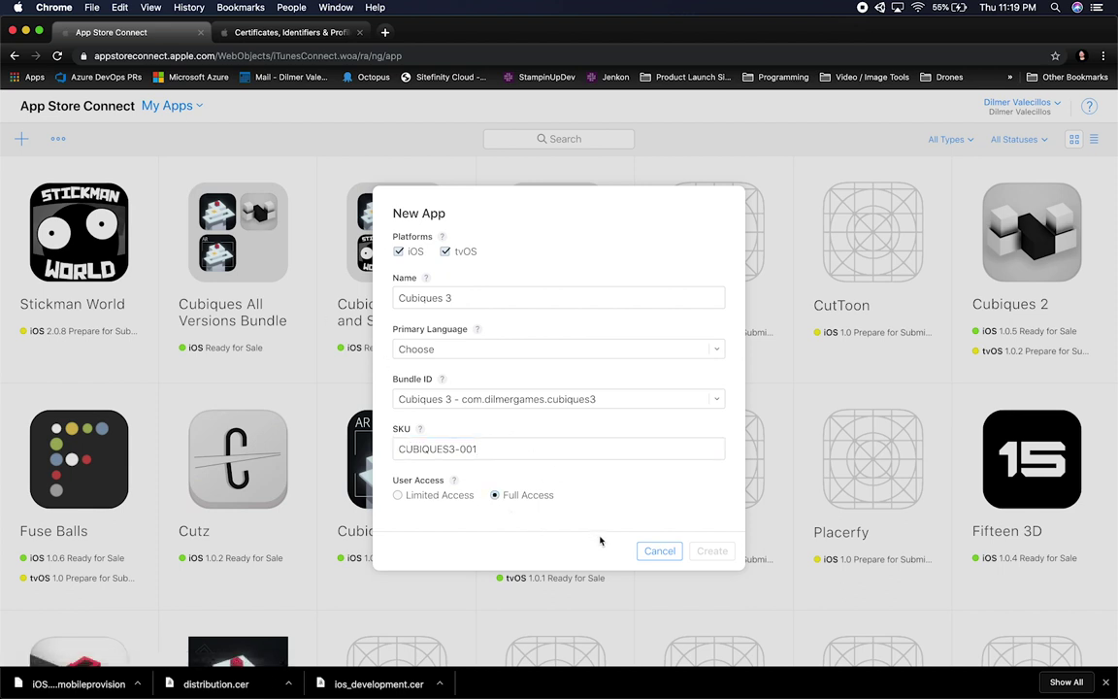
left_click(511, 452)
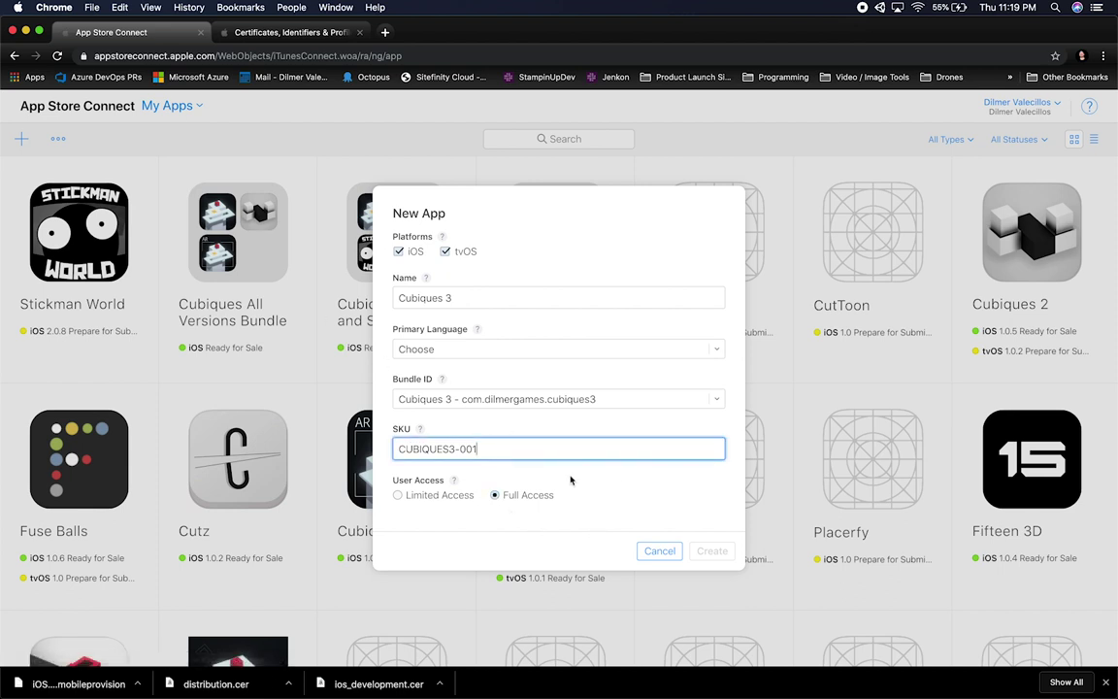
left_click(463, 450)
key("BackSpace")
key("Left")
type("-")
left_click(482, 349)
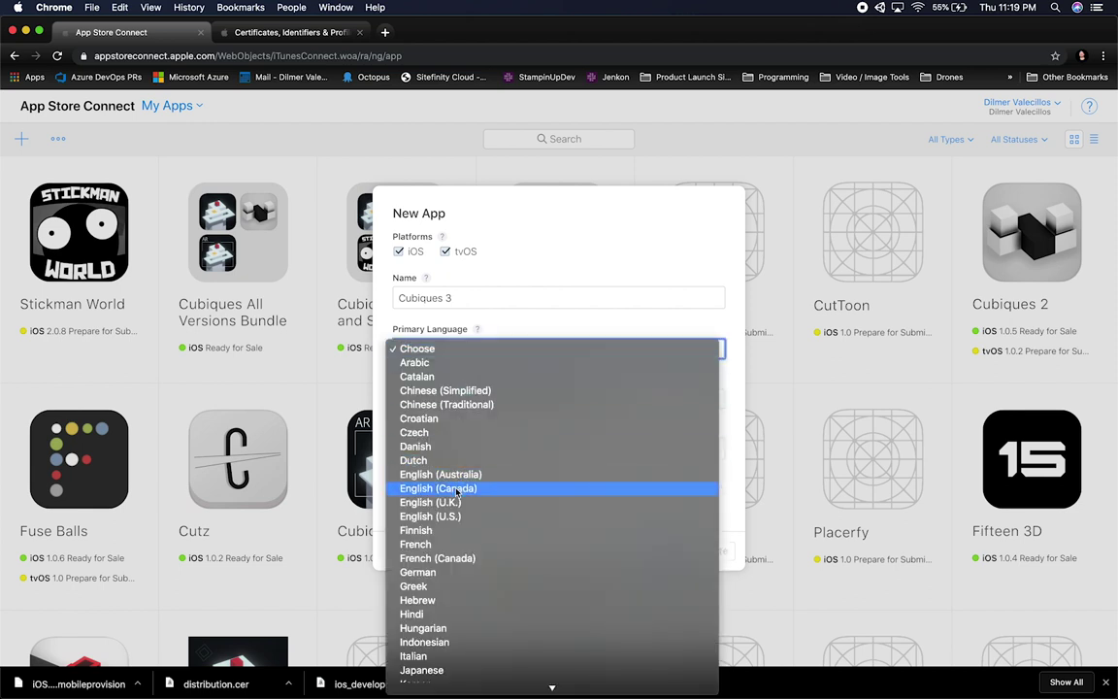
left_click(468, 516)
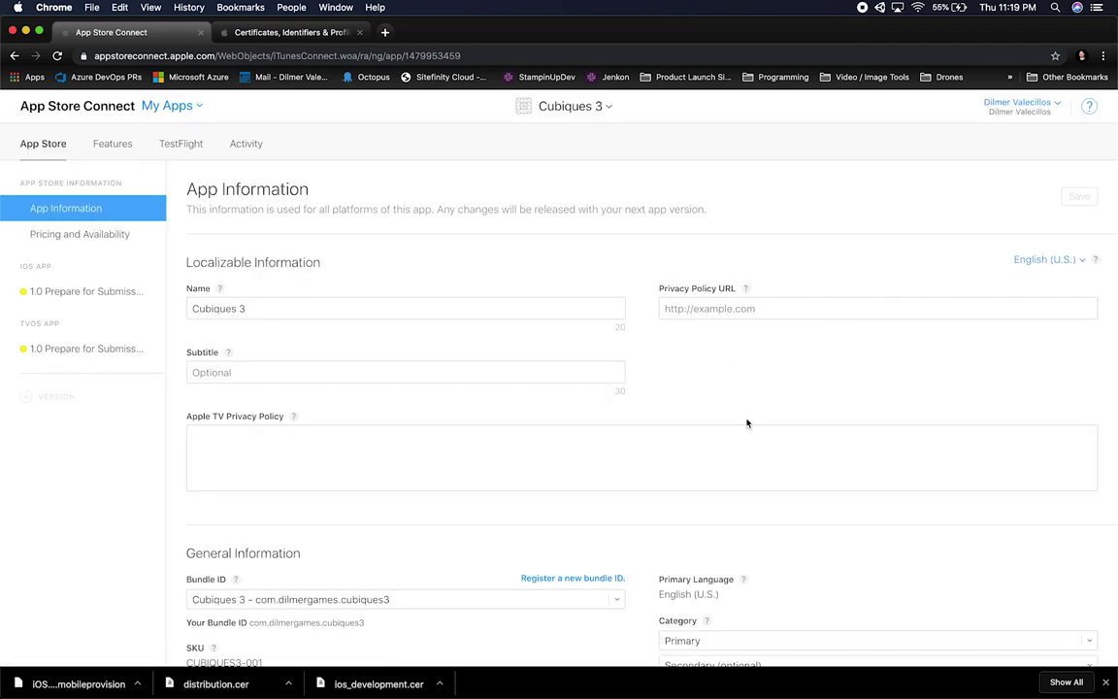
Step: Review the app name and subtitle fields on the Cubiques 3 App Information page
scroll(778, 537, "down", 5)
scroll(780, 539, "up", 3)
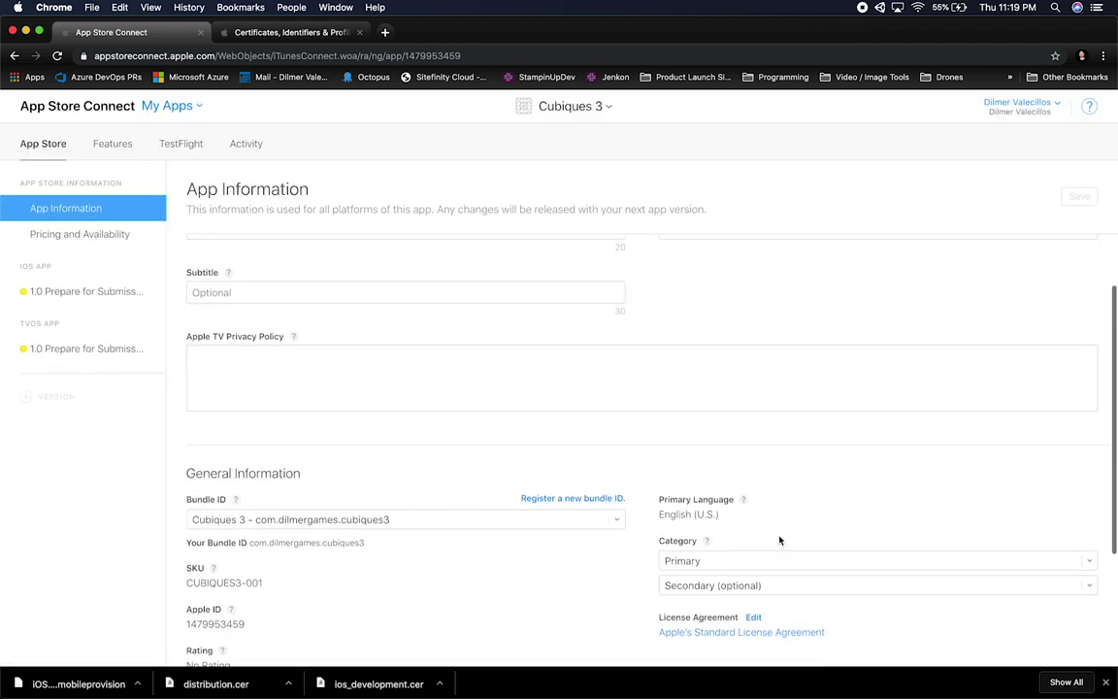
scroll(779, 540, "up", 2)
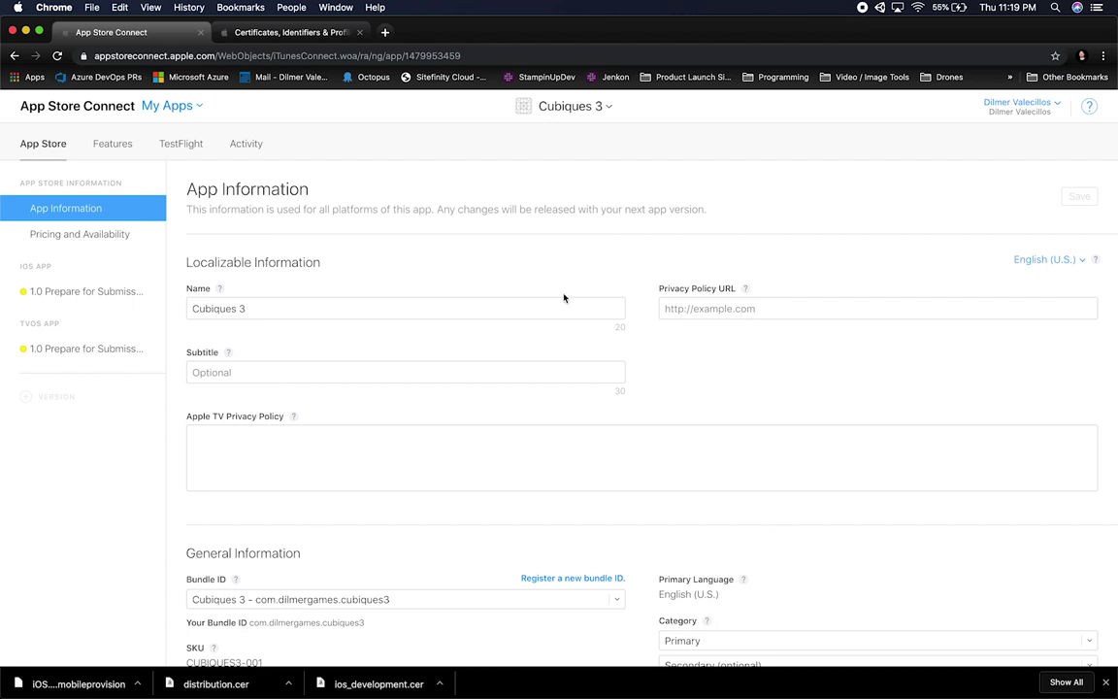
left_click(320, 310)
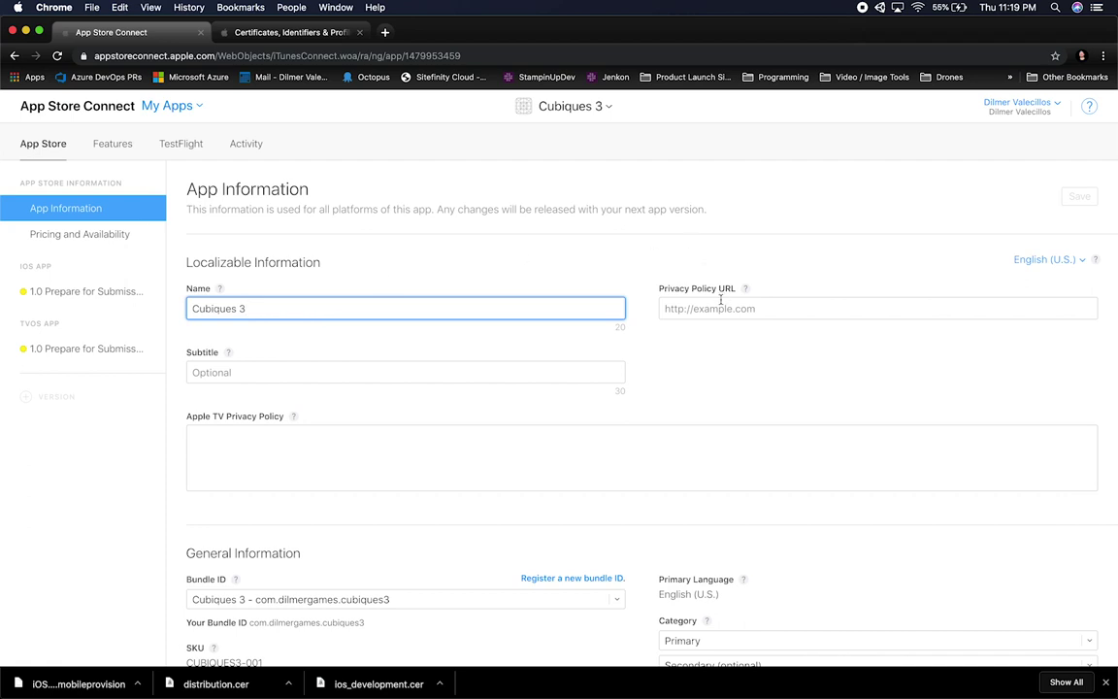
left_click(360, 370)
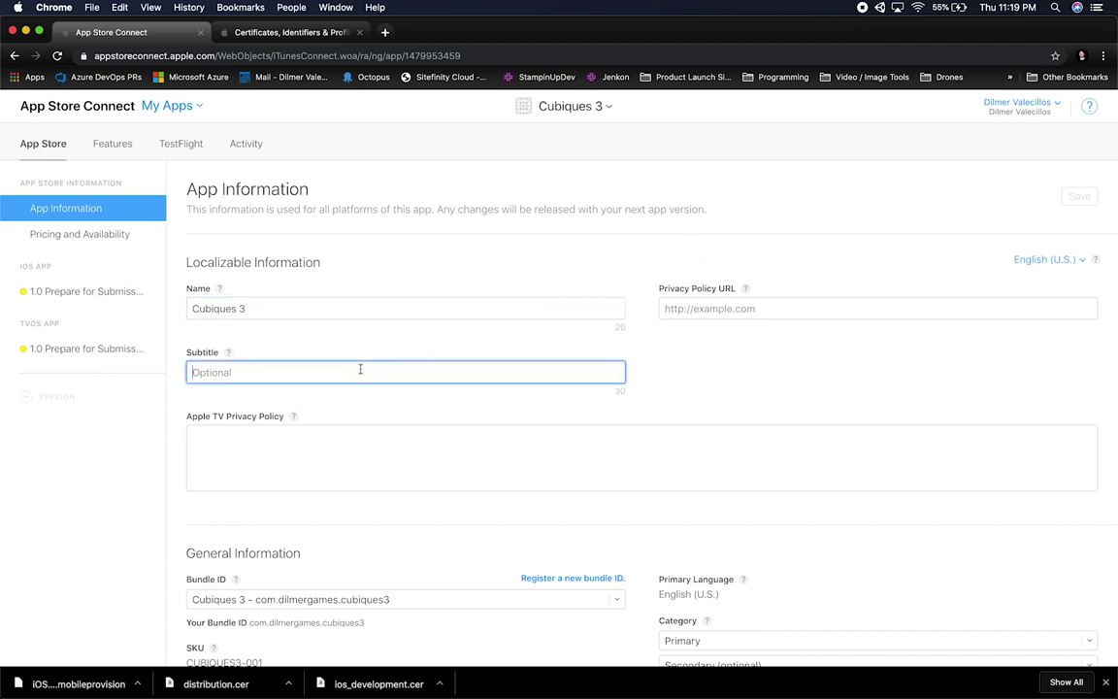
scroll(469, 511, "down", 4)
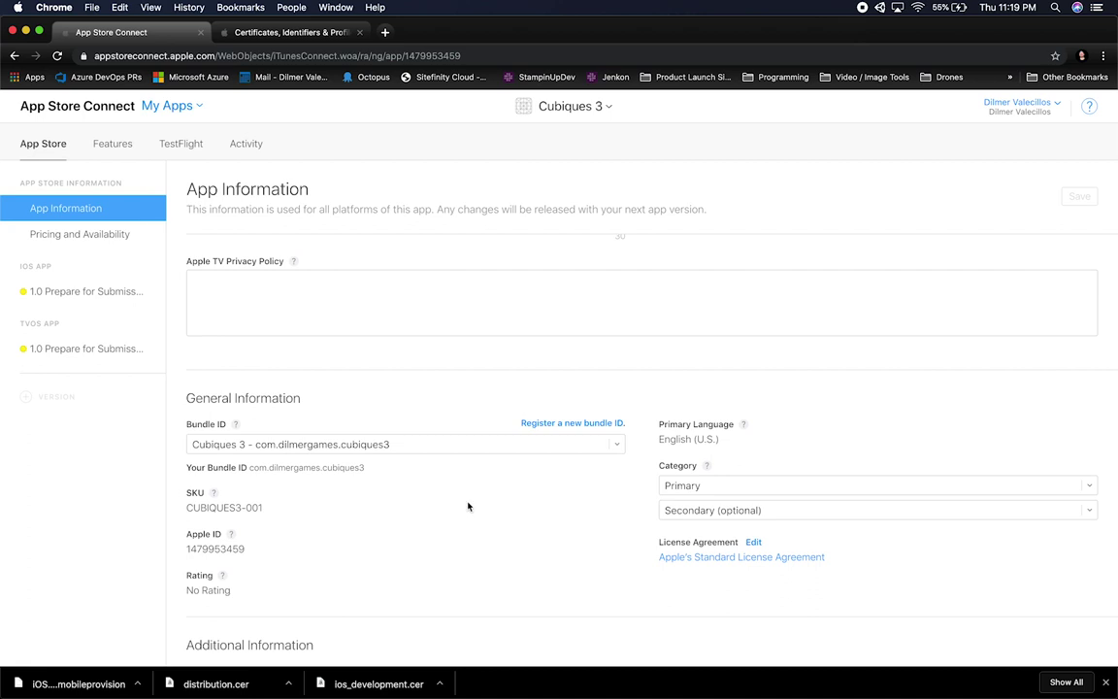
scroll(467, 507, "down", 2)
Step: Set category to Games with first subcategory Puzzle, leave the second empty, and save
left_click(699, 390)
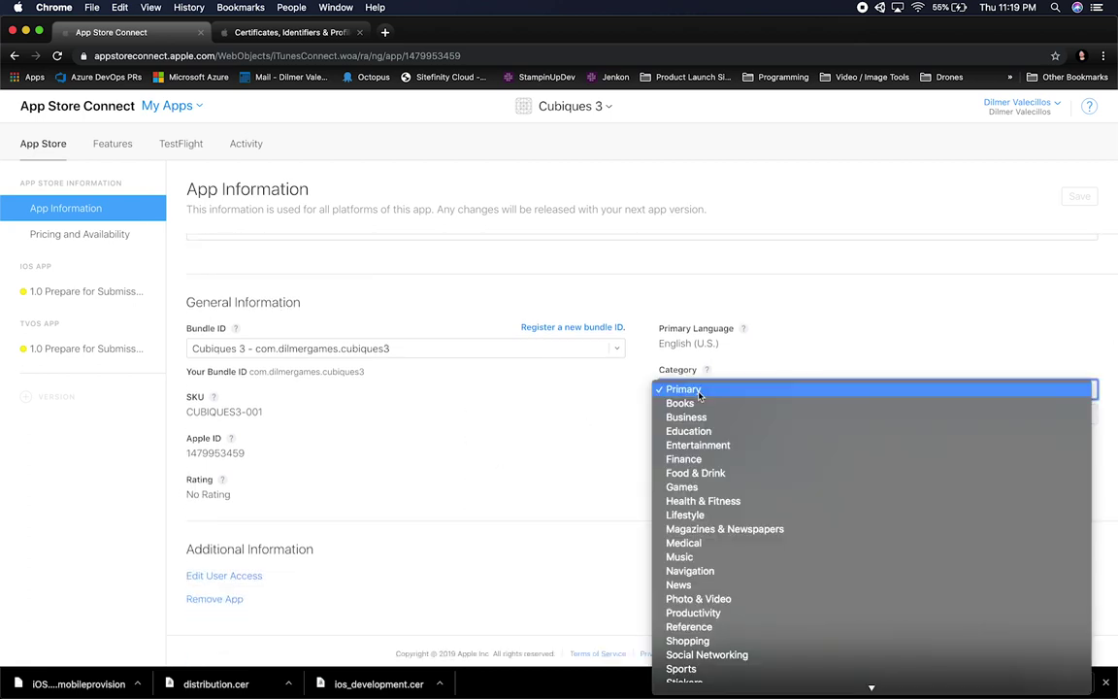
left_click(707, 487)
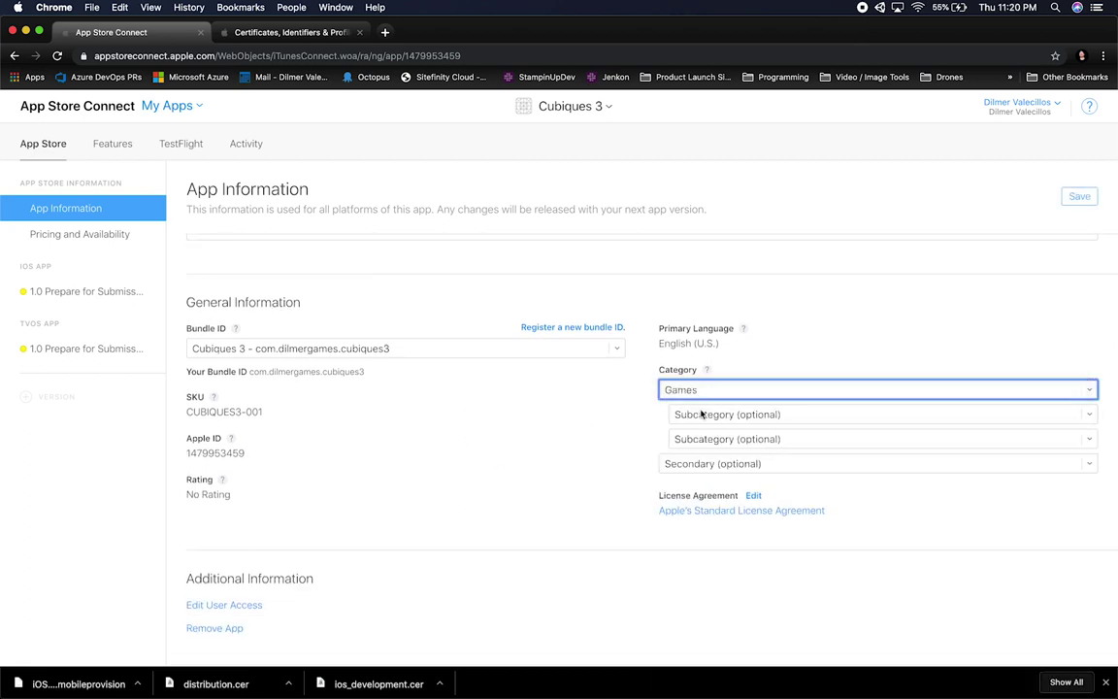
left_click(703, 416)
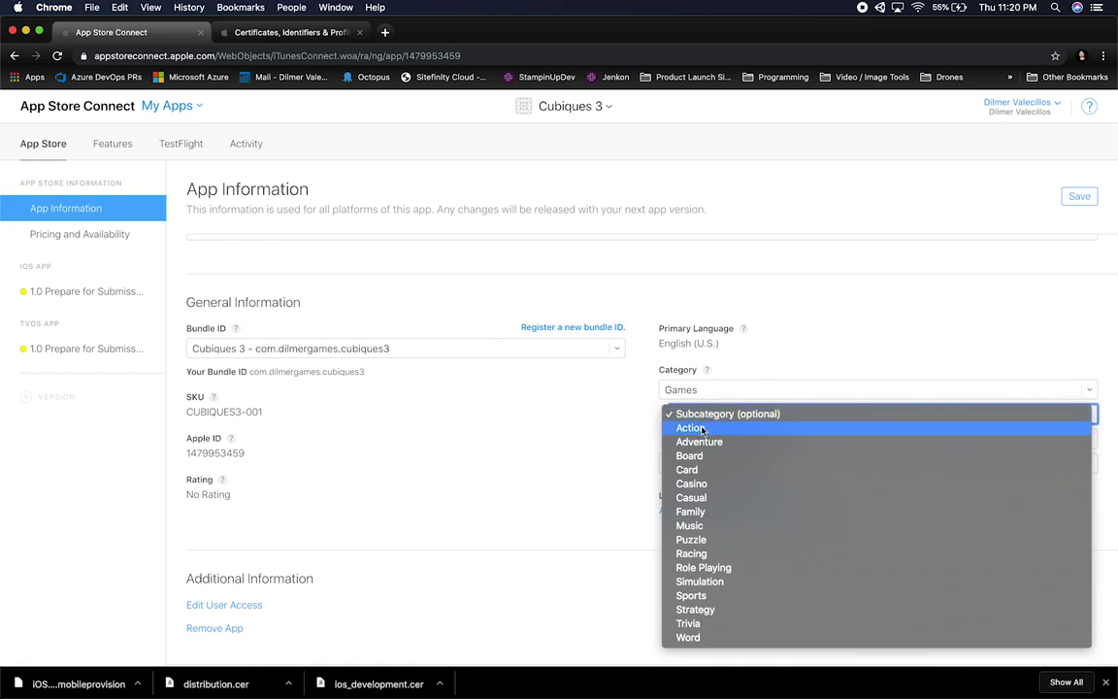
left_click(697, 542)
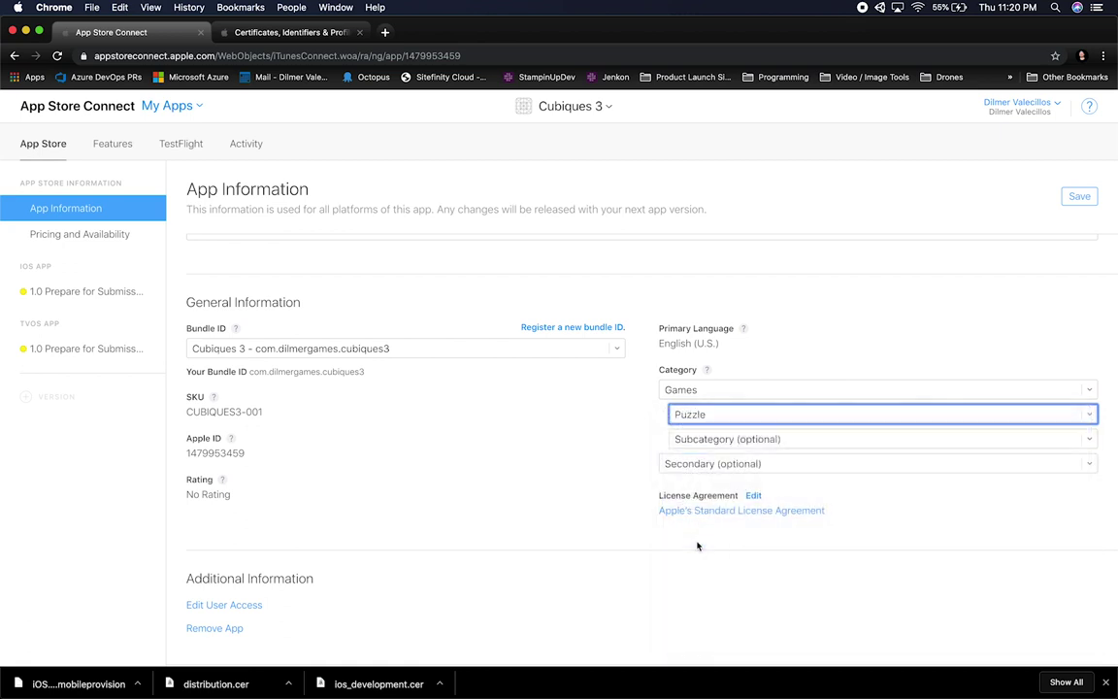
left_click(689, 438)
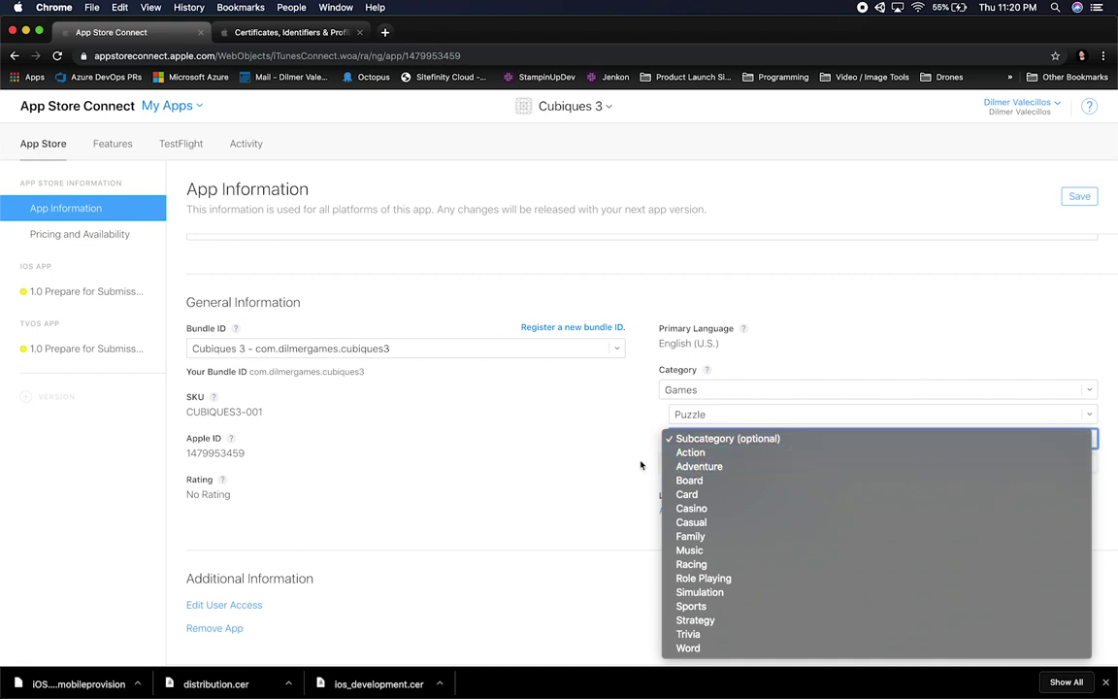
left_click(595, 440)
scroll(534, 586, "down", 1)
scroll(529, 353, "up", 5)
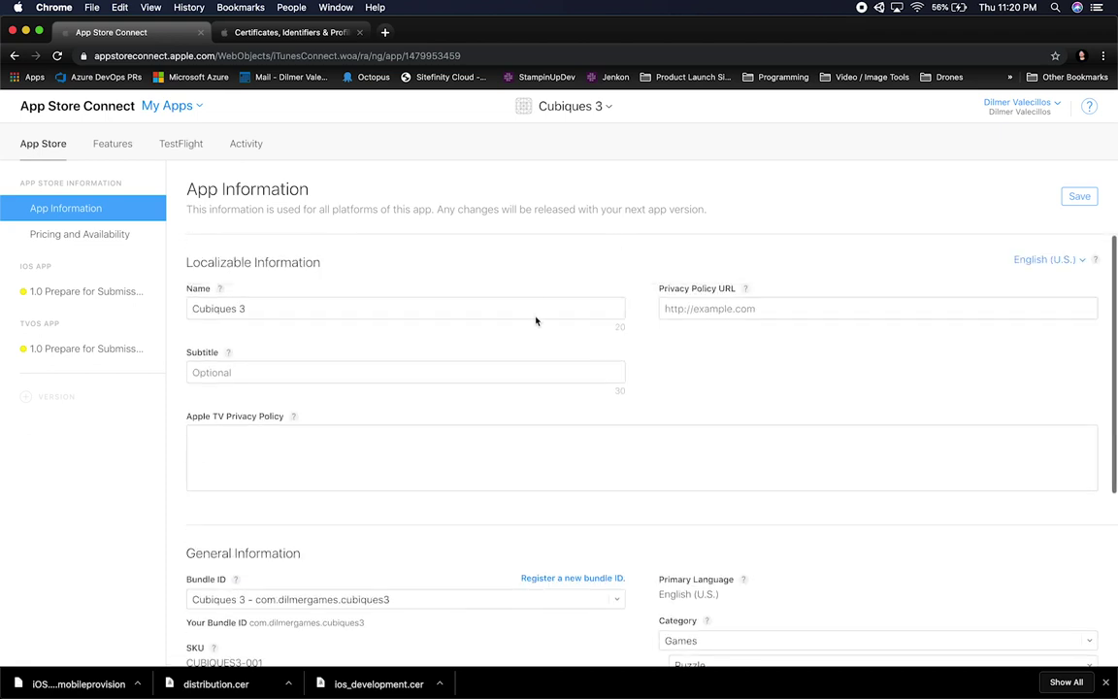
left_click(1080, 197)
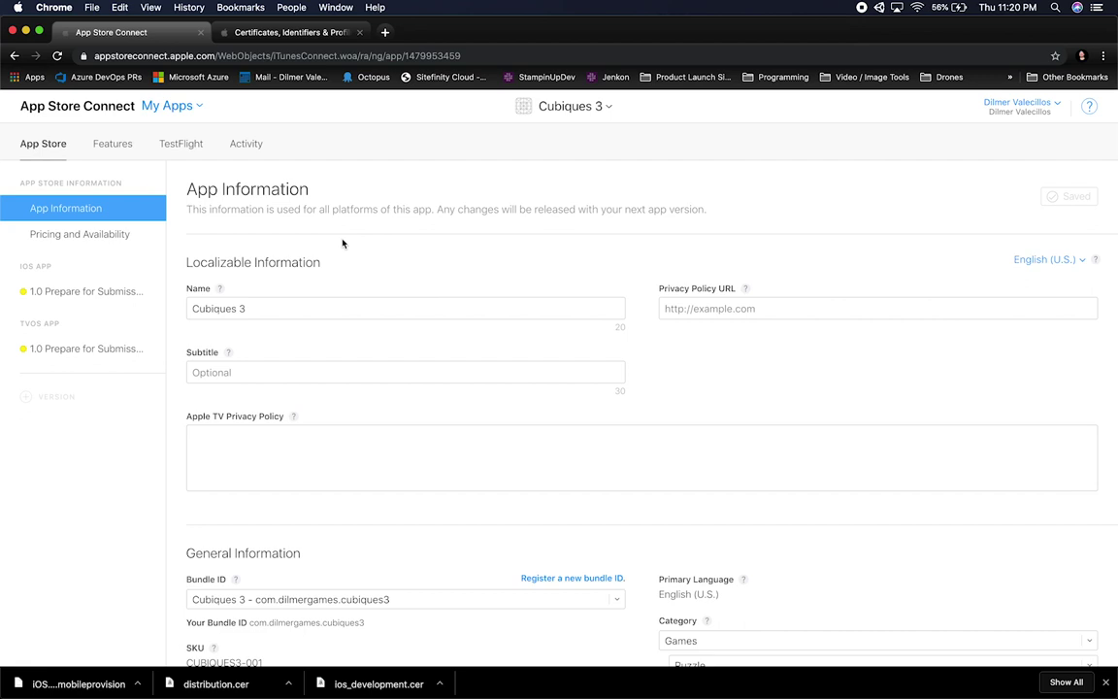
Step: Open Cubiques 3's Pricing and Availability page and view the price tiers without picking one
left_click(89, 234)
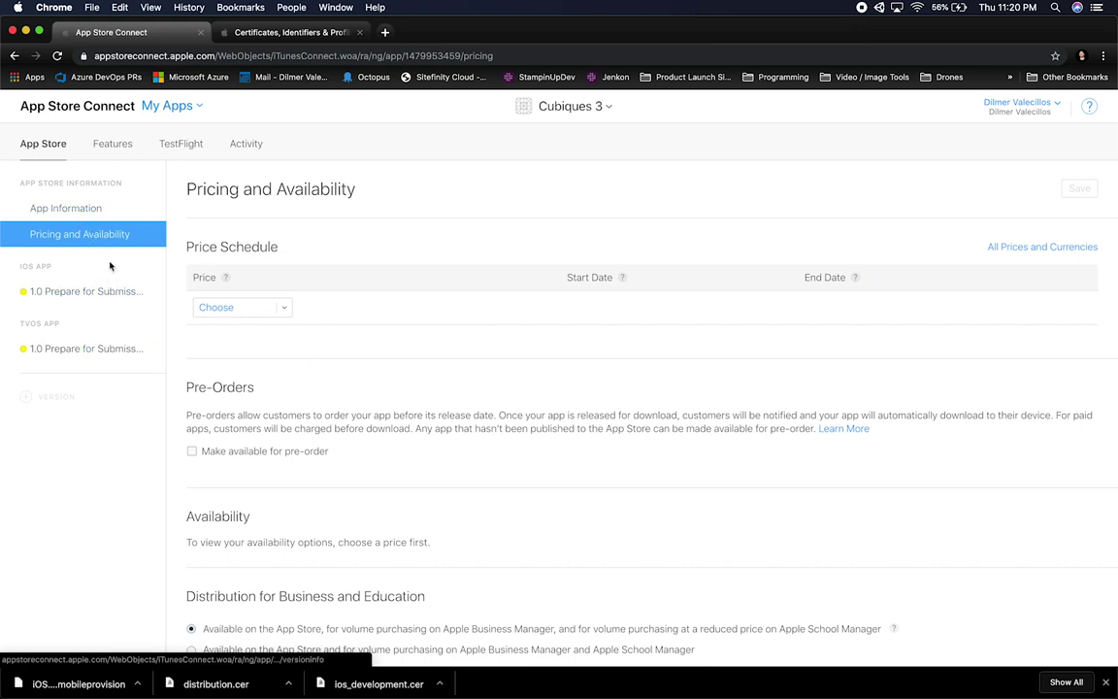
left_click(262, 312)
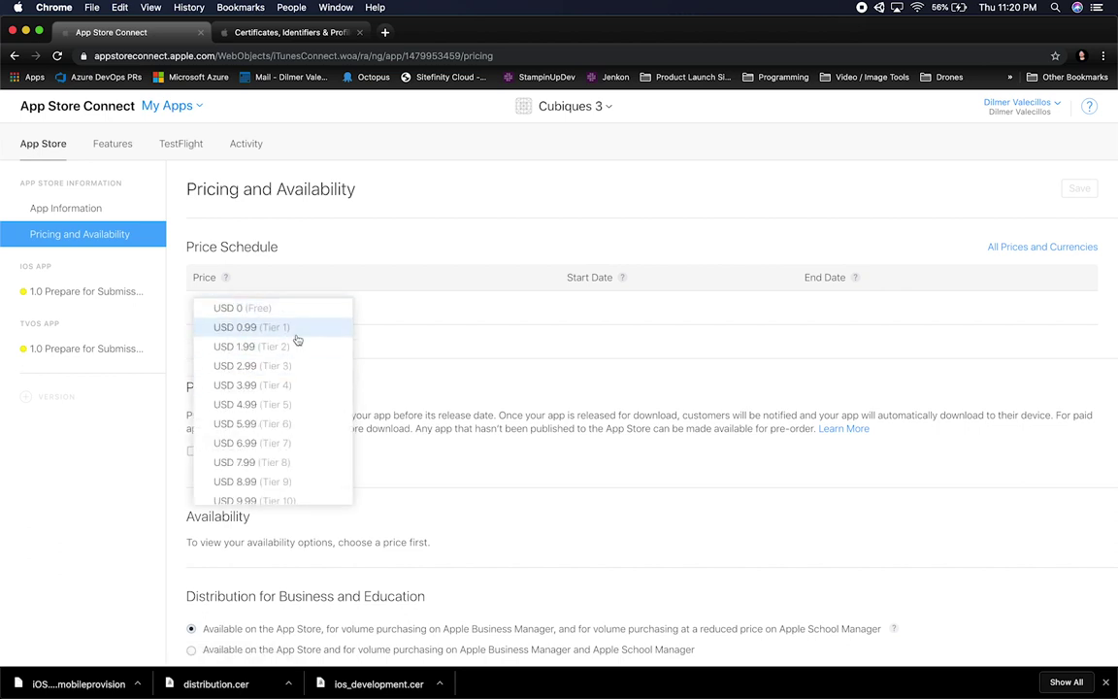
left_click(554, 325)
scroll(504, 427, "down", 2)
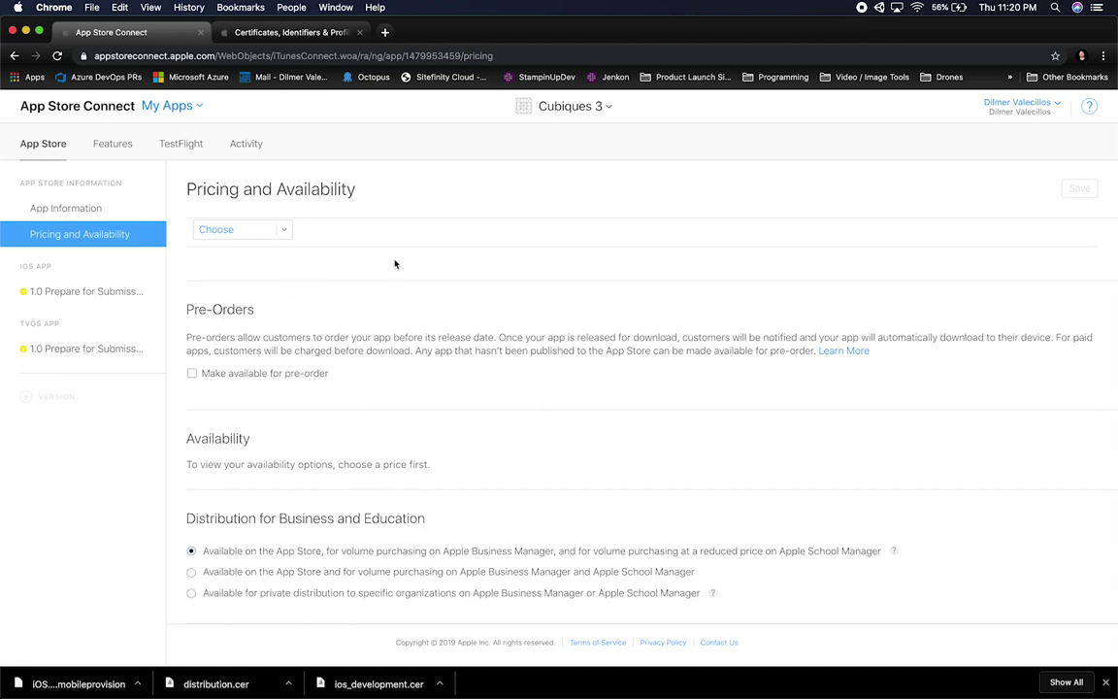
left_click(112, 302)
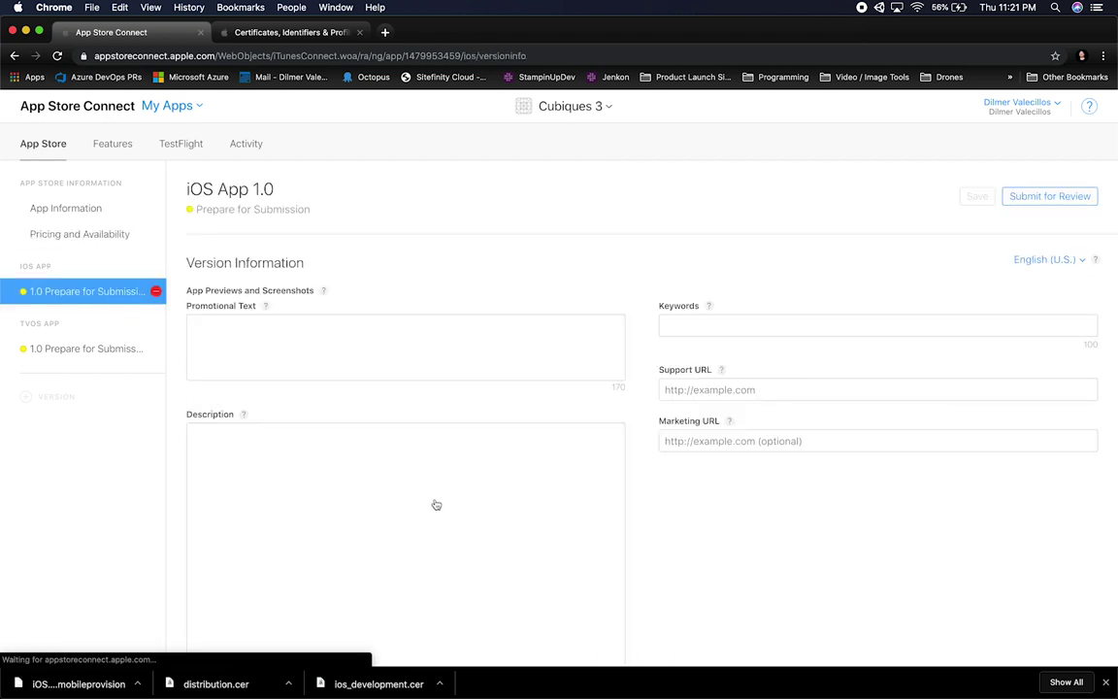
Step: Open App Information and confirm the bundle ID is com.dilmergames.cubiques3
scroll(739, 604, "down", 15)
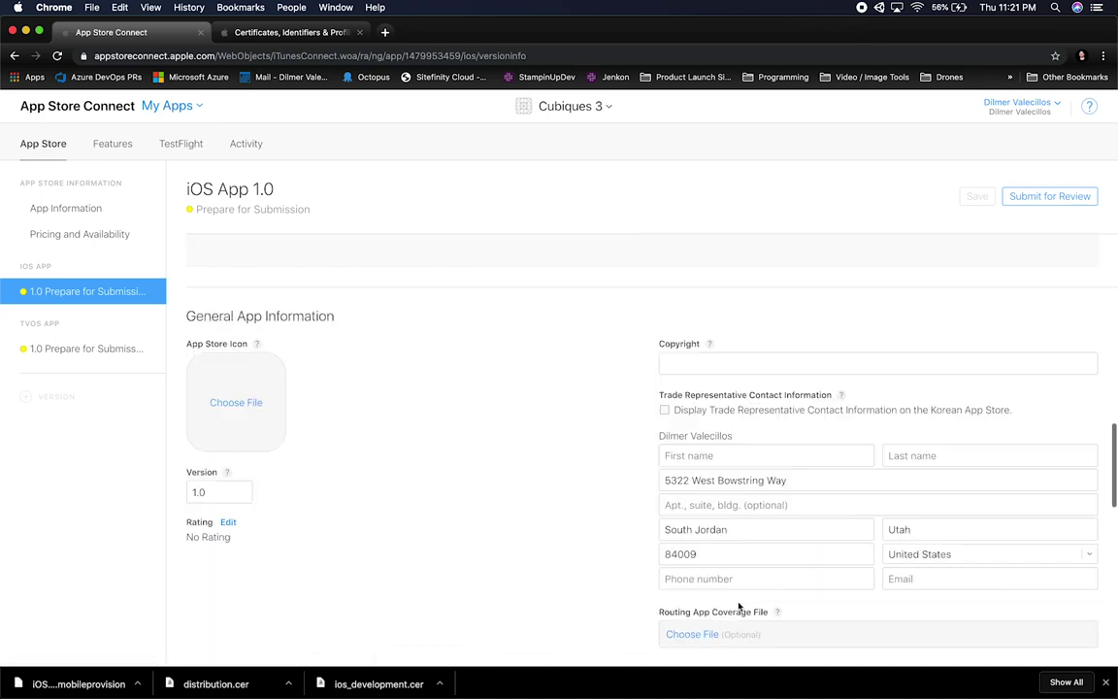
scroll(469, 551, "down", 8)
scroll(468, 548, "down", 5)
scroll(469, 550, "up", 20)
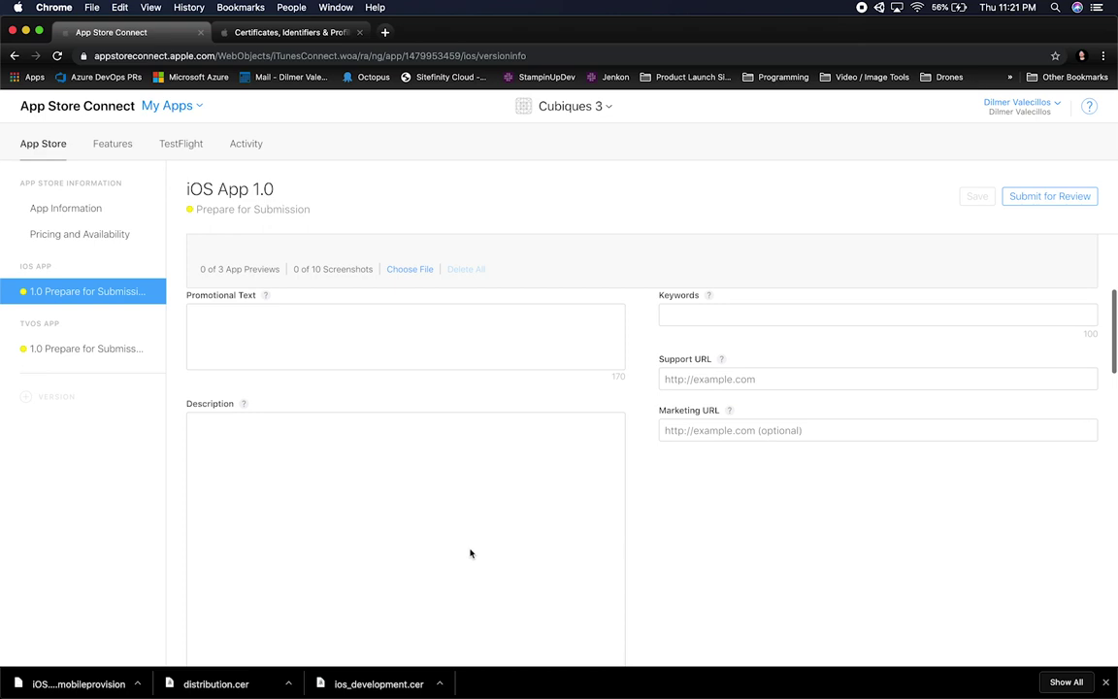
scroll(470, 553, "up", 3)
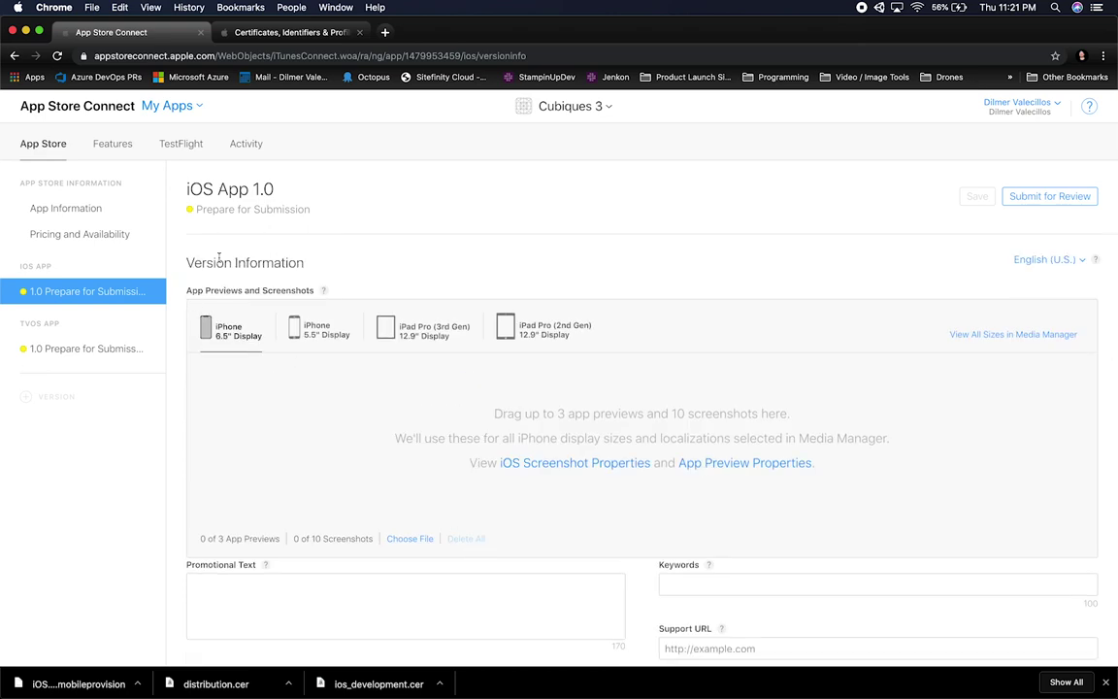
left_click(84, 209)
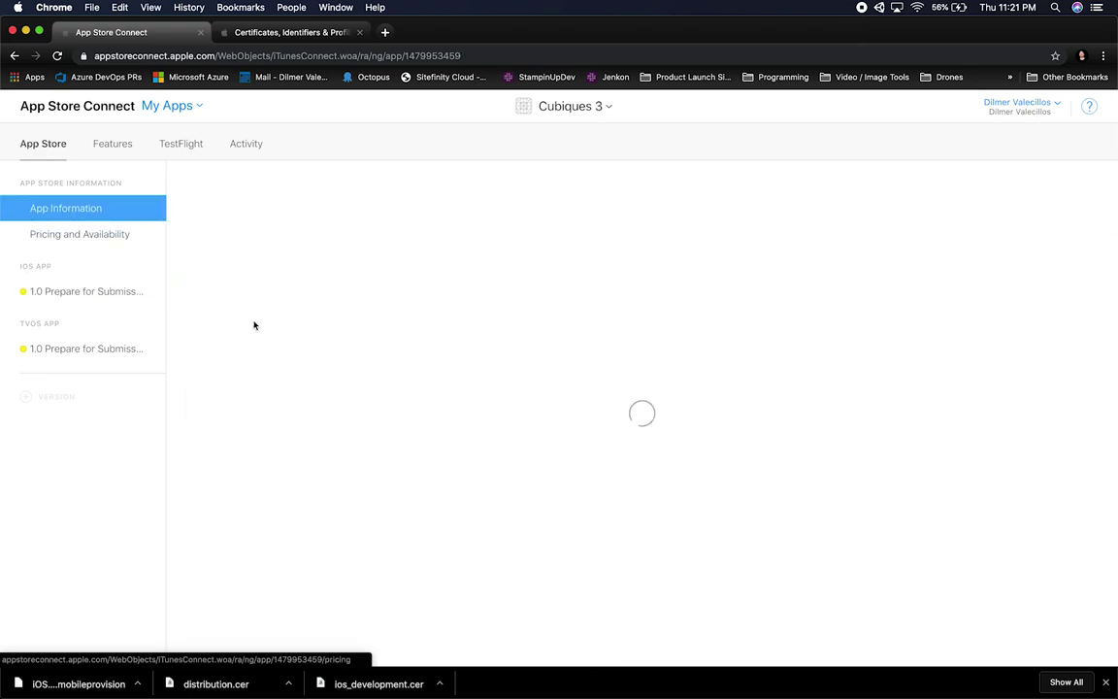
scroll(568, 445, "down", 5)
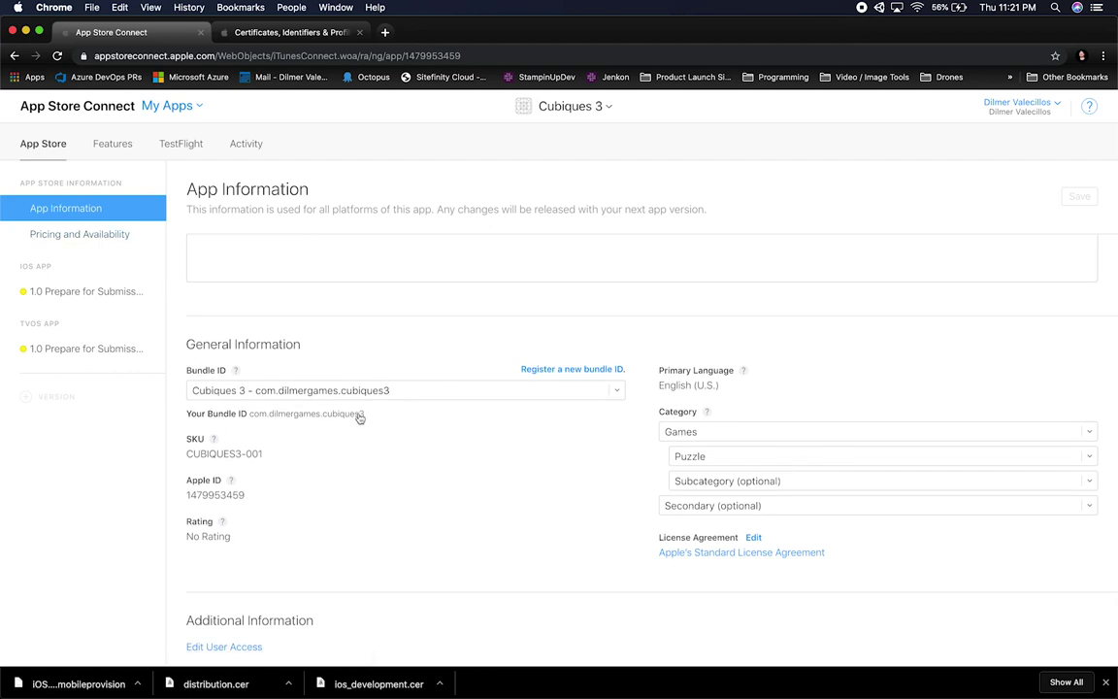
left_click_drag(369, 415, 252, 422)
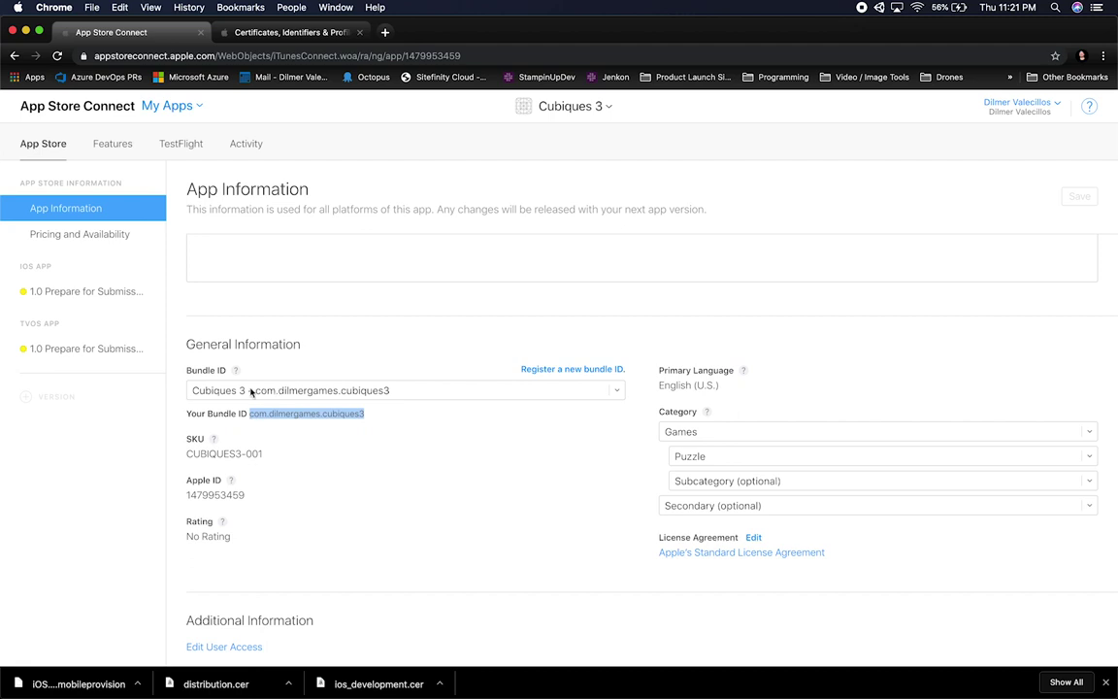
left_click(249, 391)
left_click(398, 317)
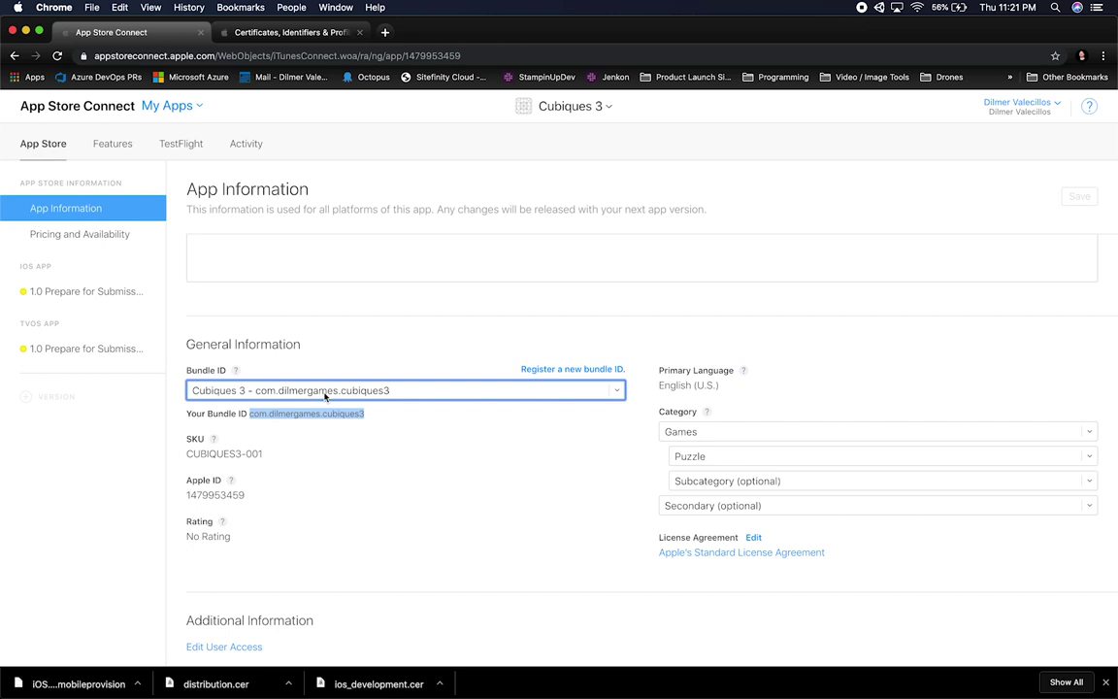
left_click(449, 529)
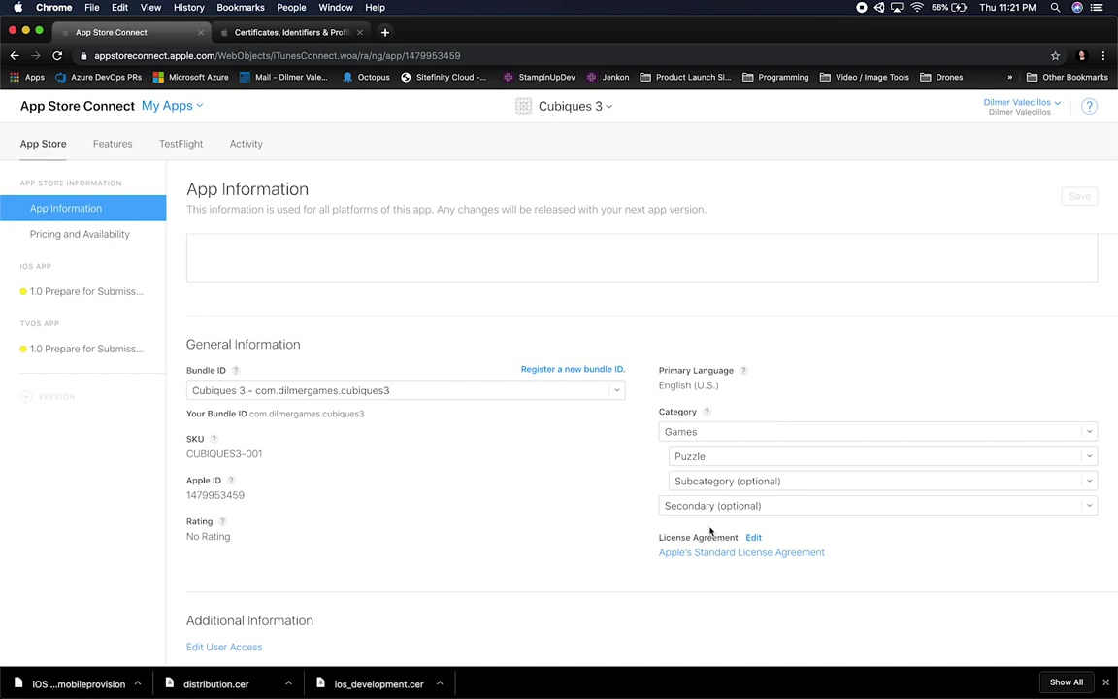
Step: Dismiss the downloads bar and launch Unity Hub through Spotlight with 'un'
left_click(1105, 682)
key("super+space")
type("un")
key("Return")
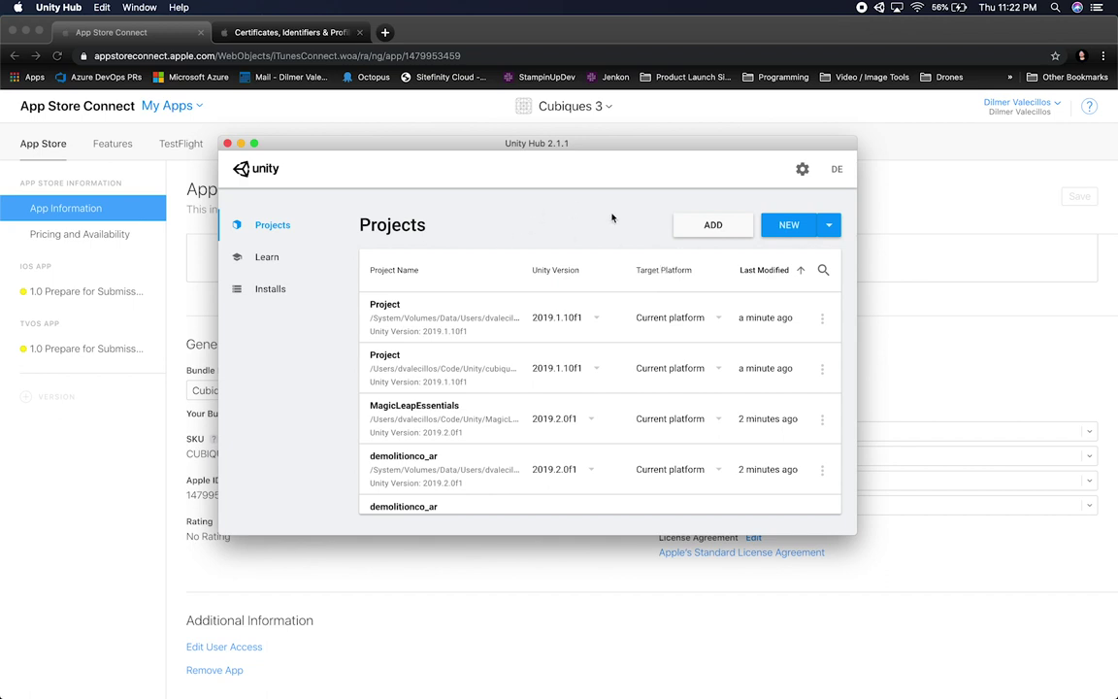
Step: Create a new 3D project named Cubiques3, appending 3 to the location folder
left_click(784, 224)
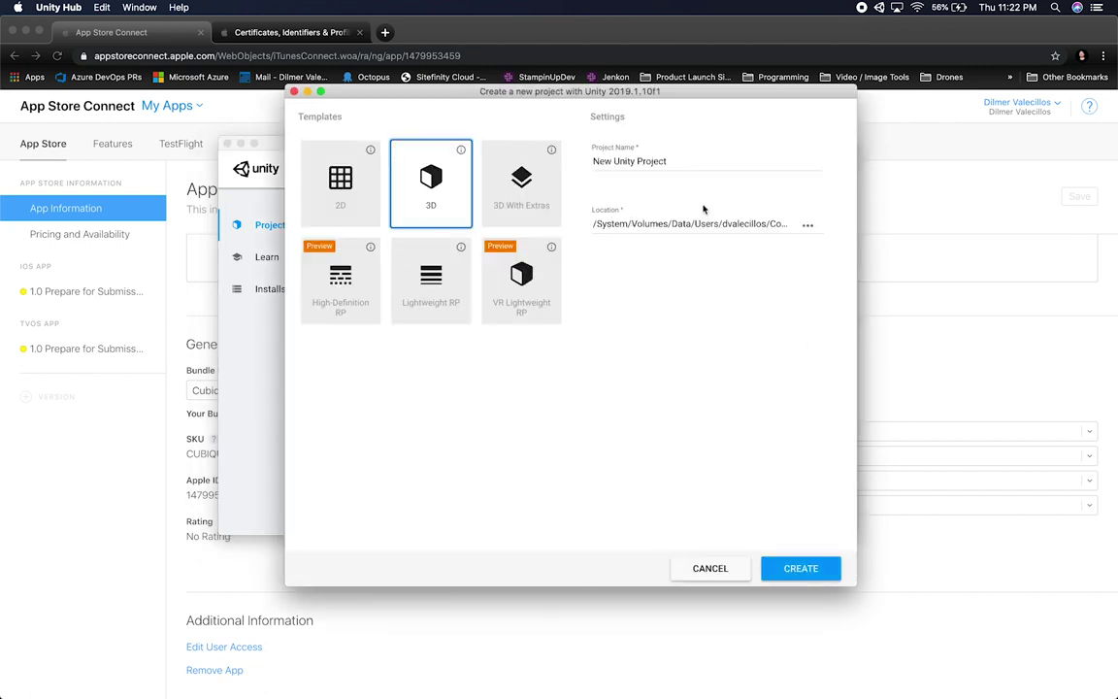
left_click(669, 164)
key("super+a")
type("Cu bic")
key("BackSpace")
key("BackSpace")
key("BackSpace")
key("BackSpace")
type("biques3")
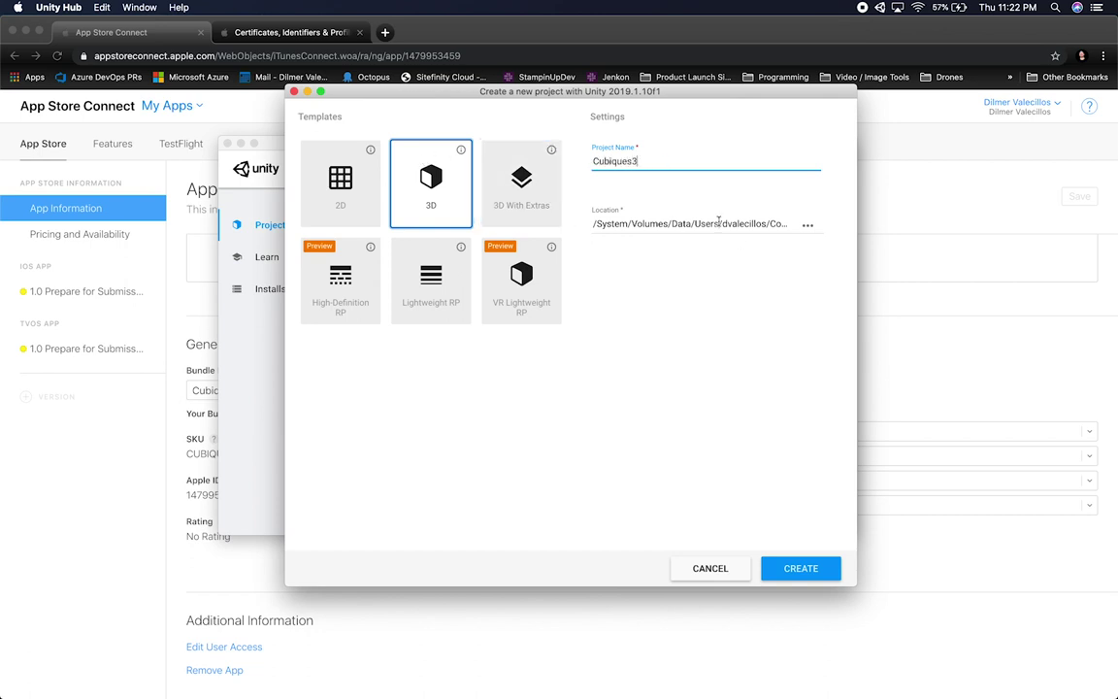
left_click_drag(652, 223, 958, 222)
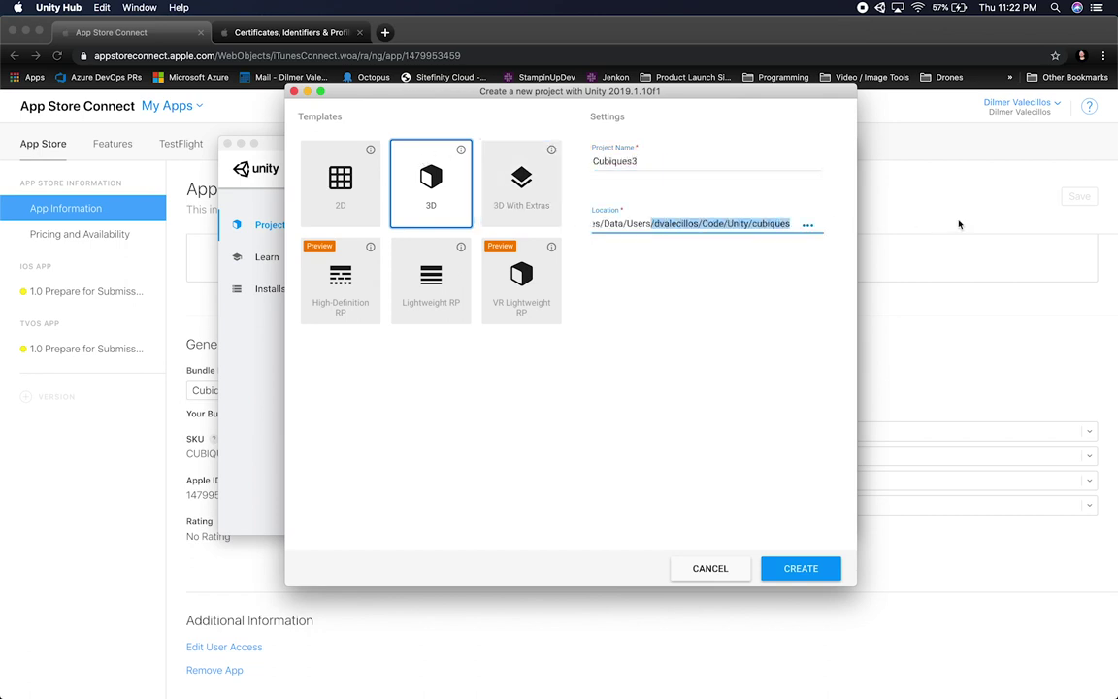
double_click(762, 225)
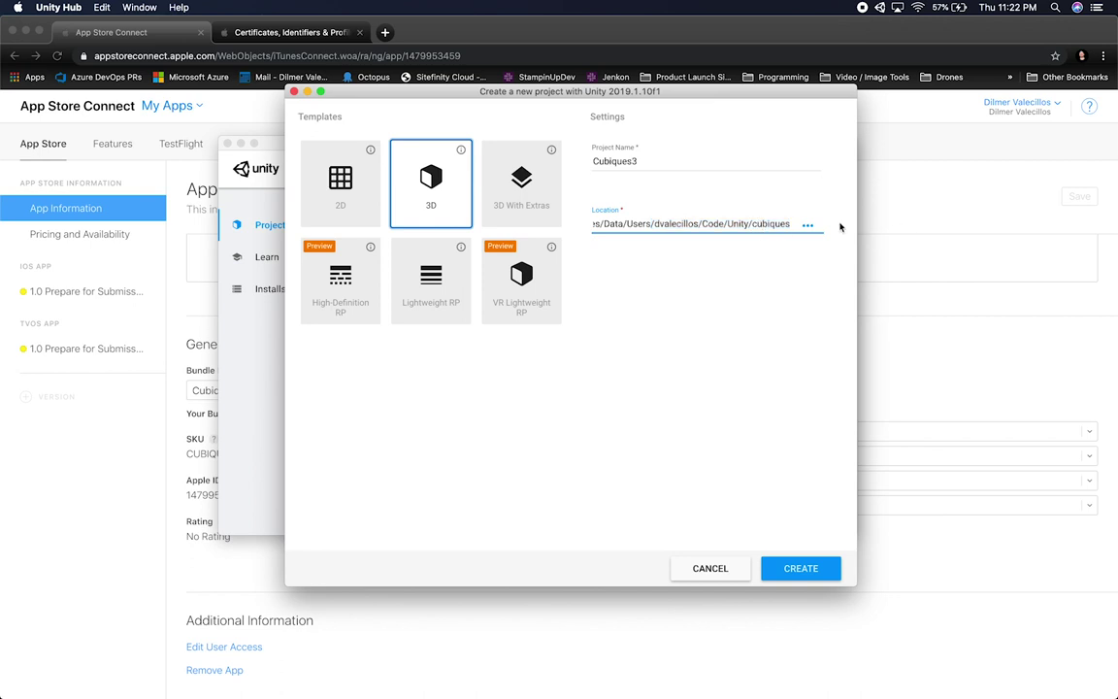
key("super+c")
key("Right")
type("3")
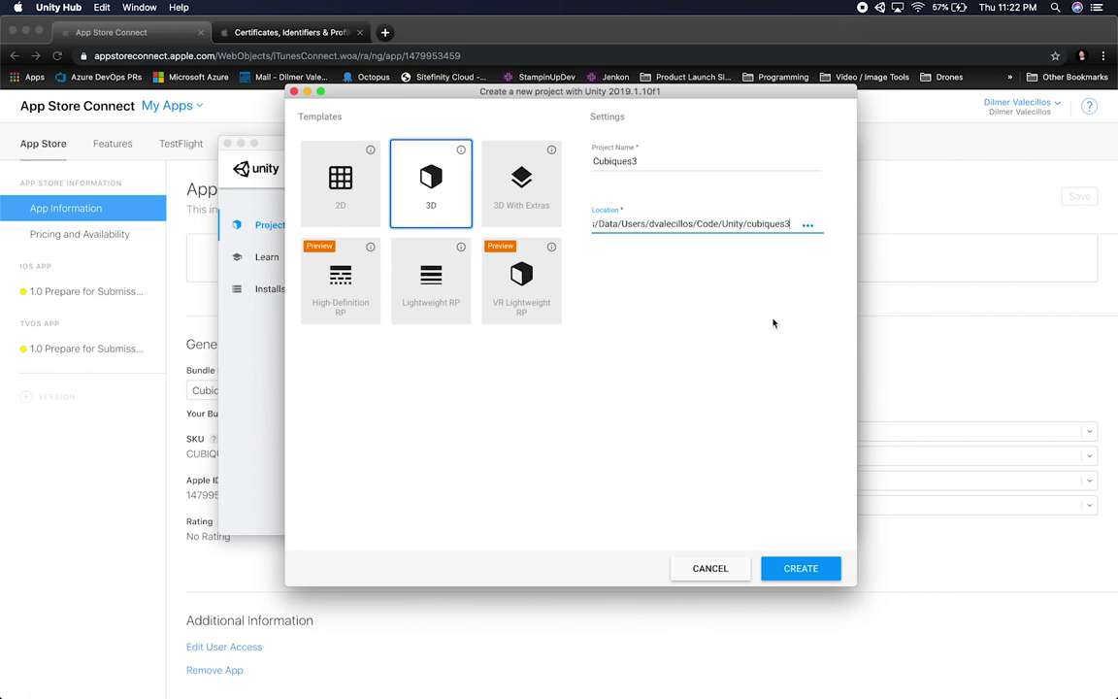
left_click(821, 568)
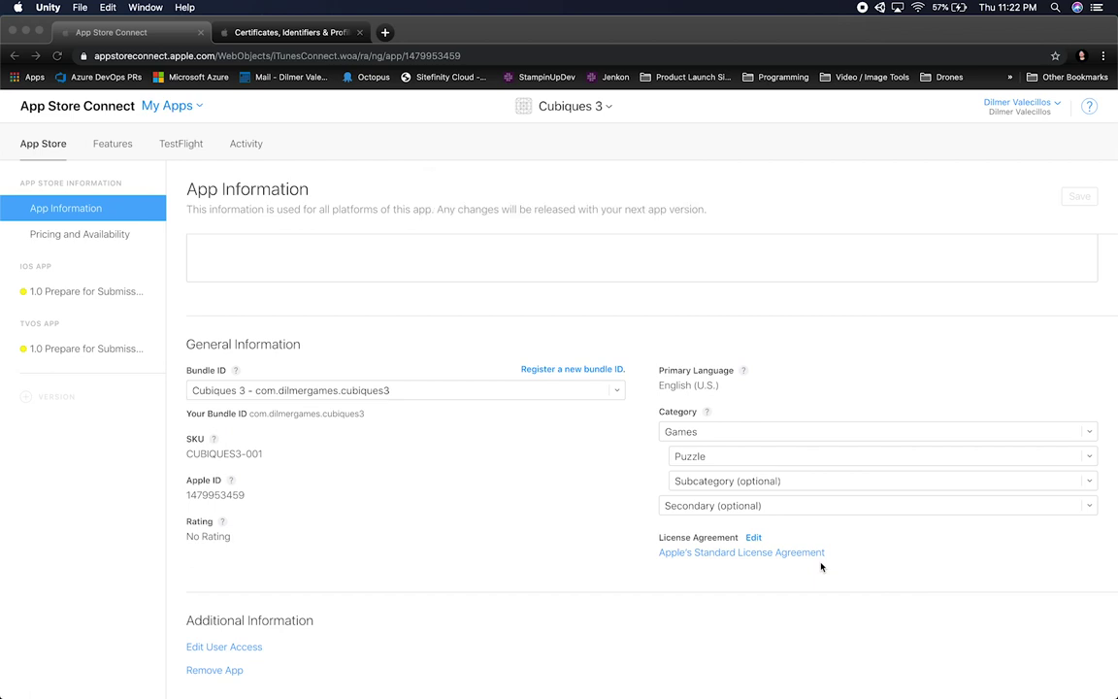
Step: Check Unity Hub's version information while the project loads
key("super+Tab")
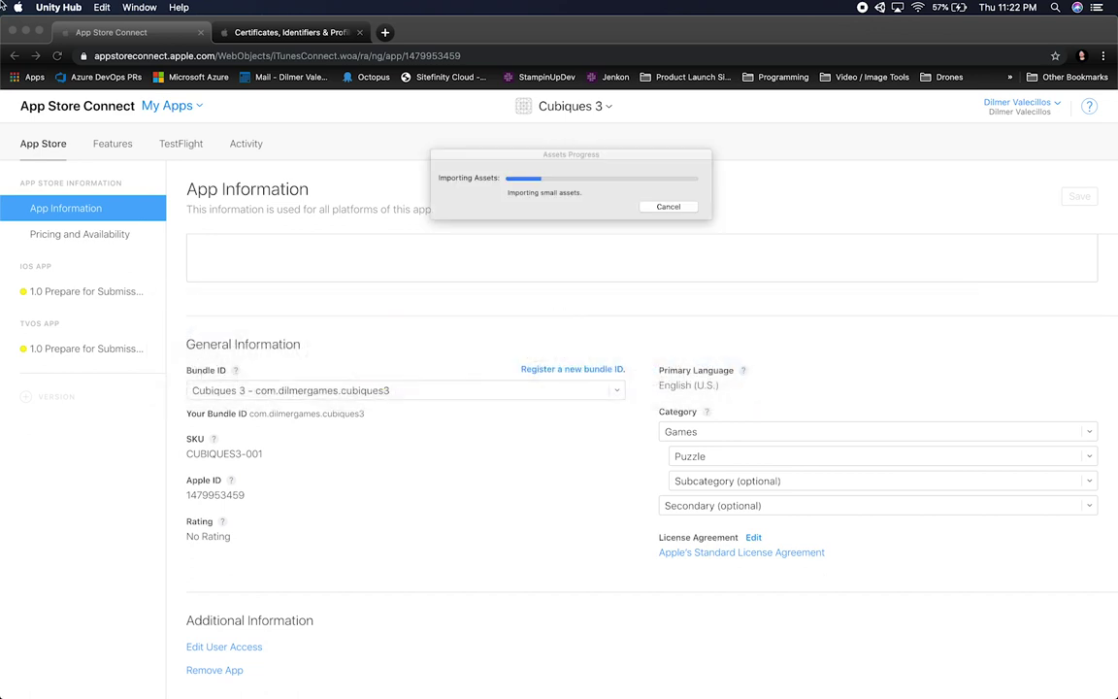
left_click(58, 7)
left_click(73, 22)
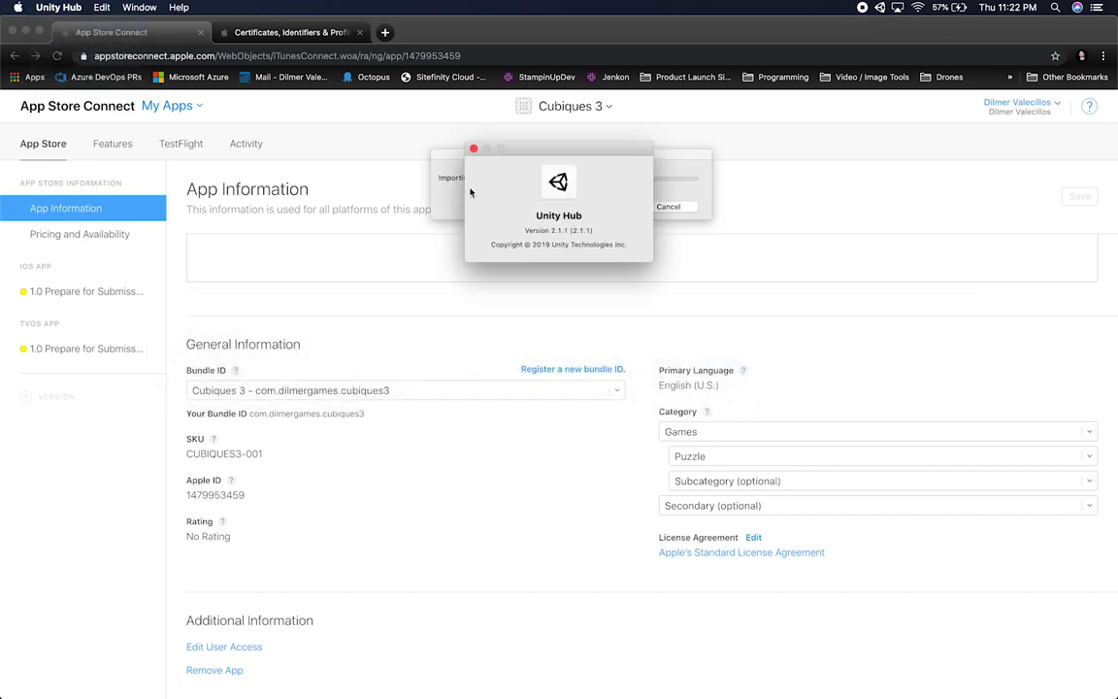
left_click_drag(475, 152, 476, 148)
left_click(473, 146)
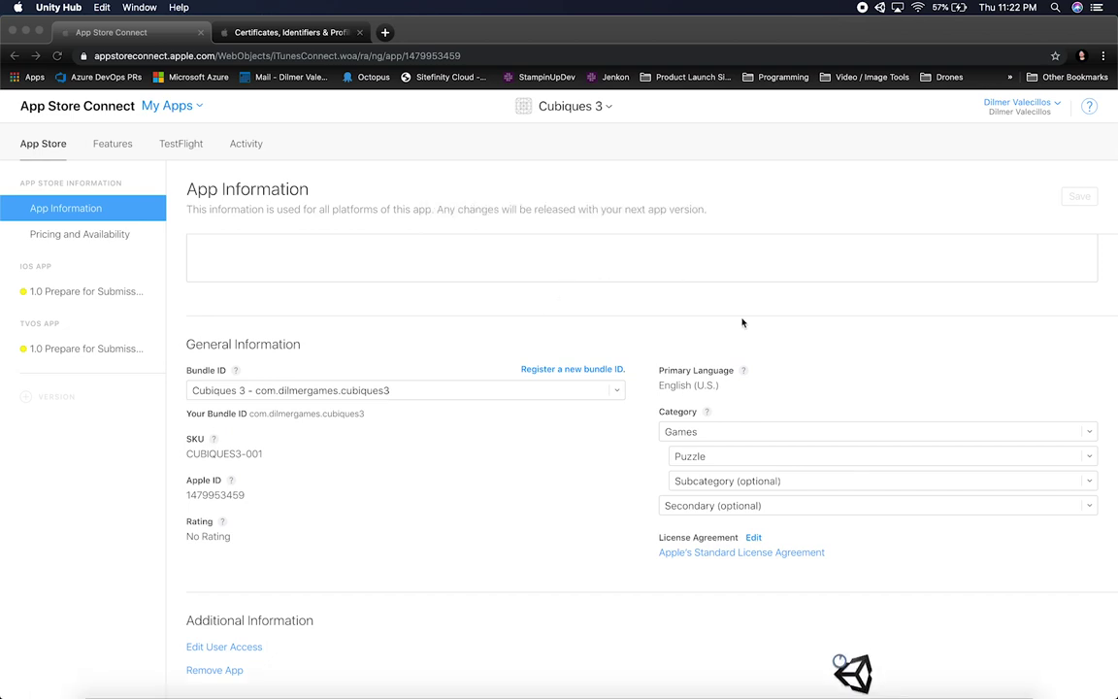
Step: Select iOS in Build Settings, then check the Unity editor's version information
key("super+Tab")
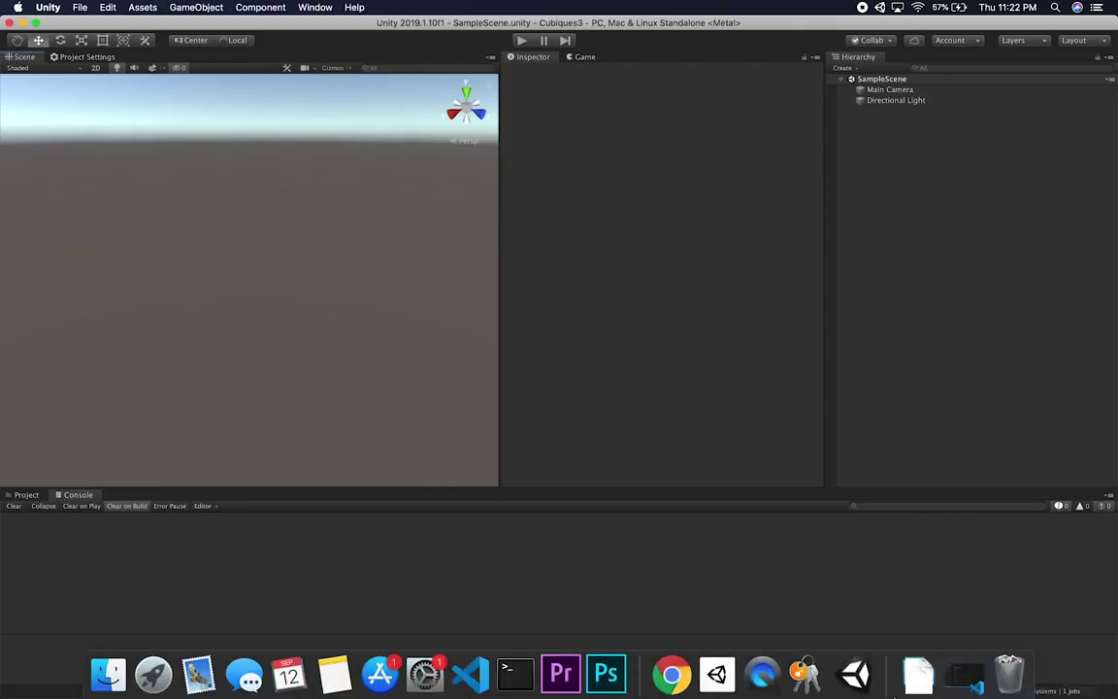
left_click(80, 8)
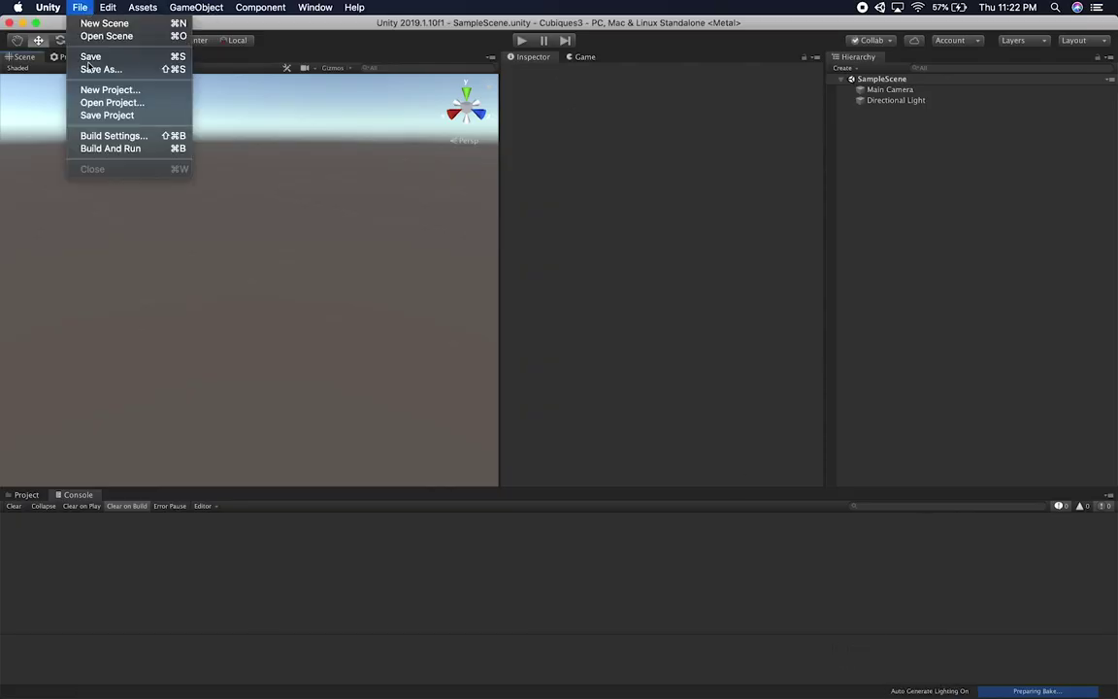
left_click(97, 133)
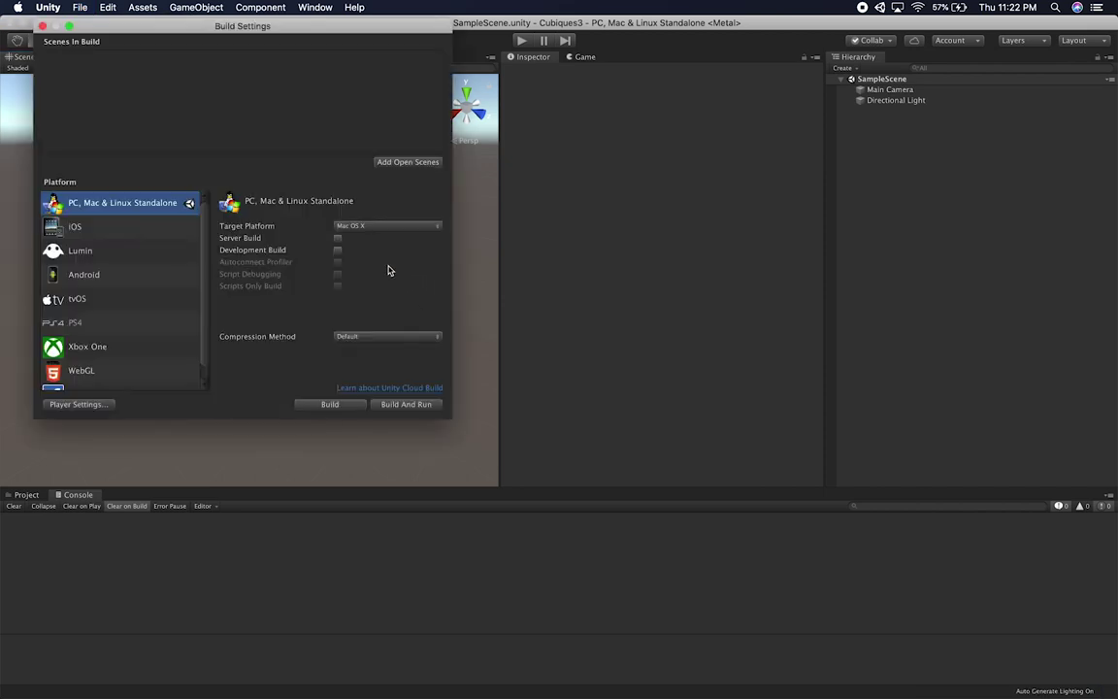
left_click(101, 237)
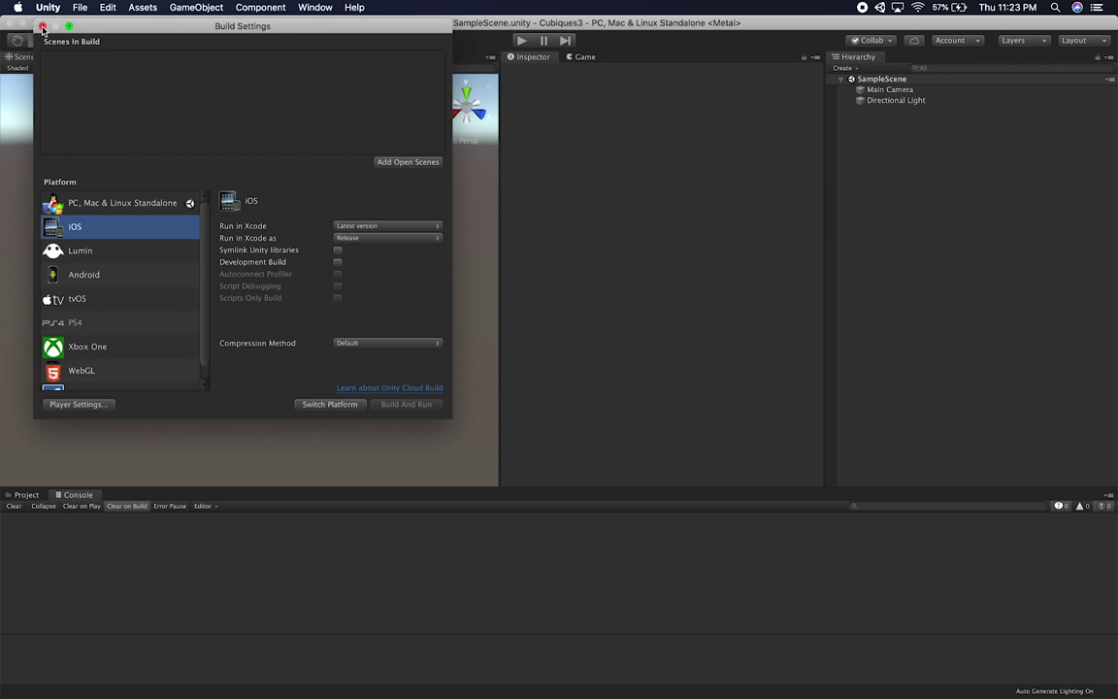
left_click(42, 26)
left_click(48, 7)
left_click(59, 22)
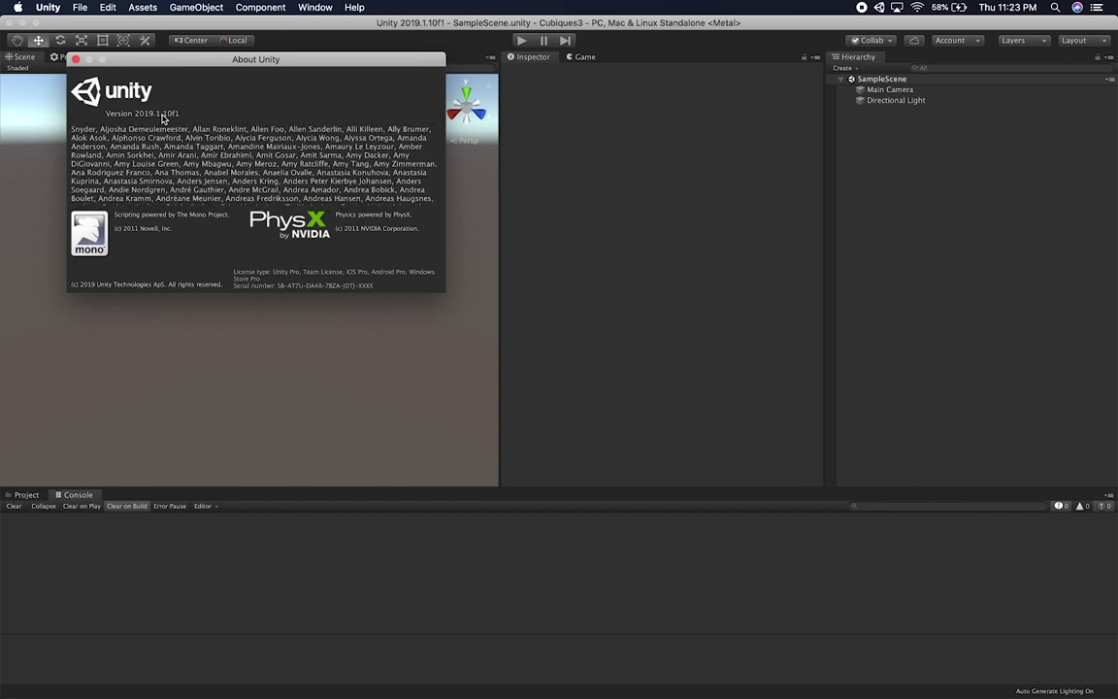
left_click(76, 59)
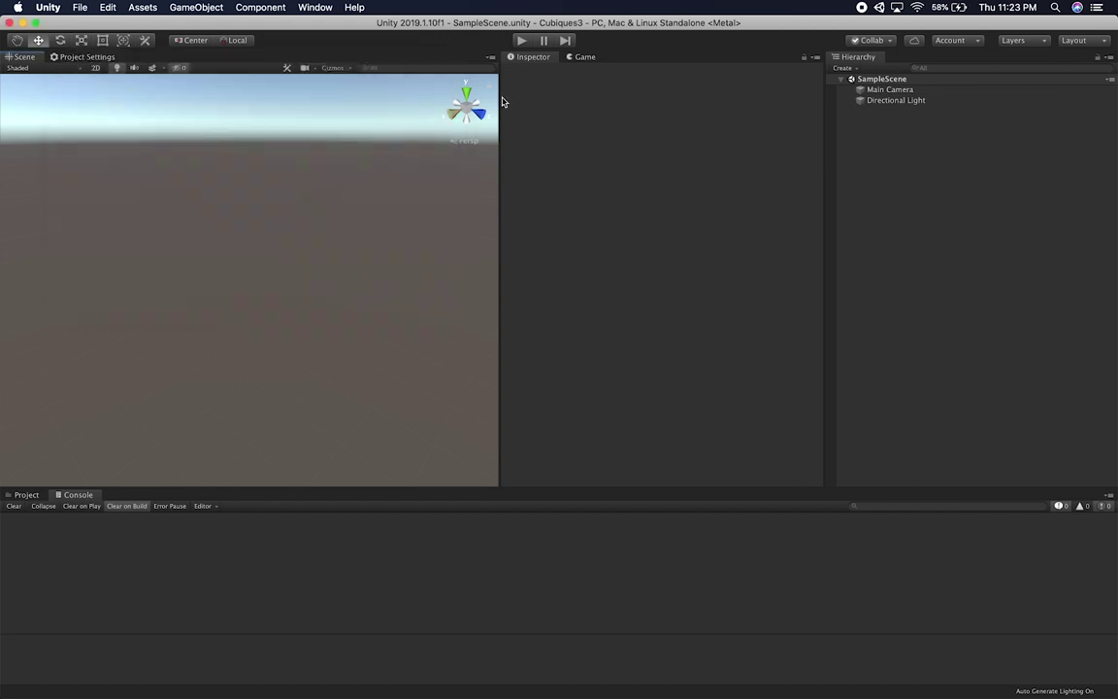
Step: Switch the build platform to iOS and add the open SampleScene to the build
left_click(78, 8)
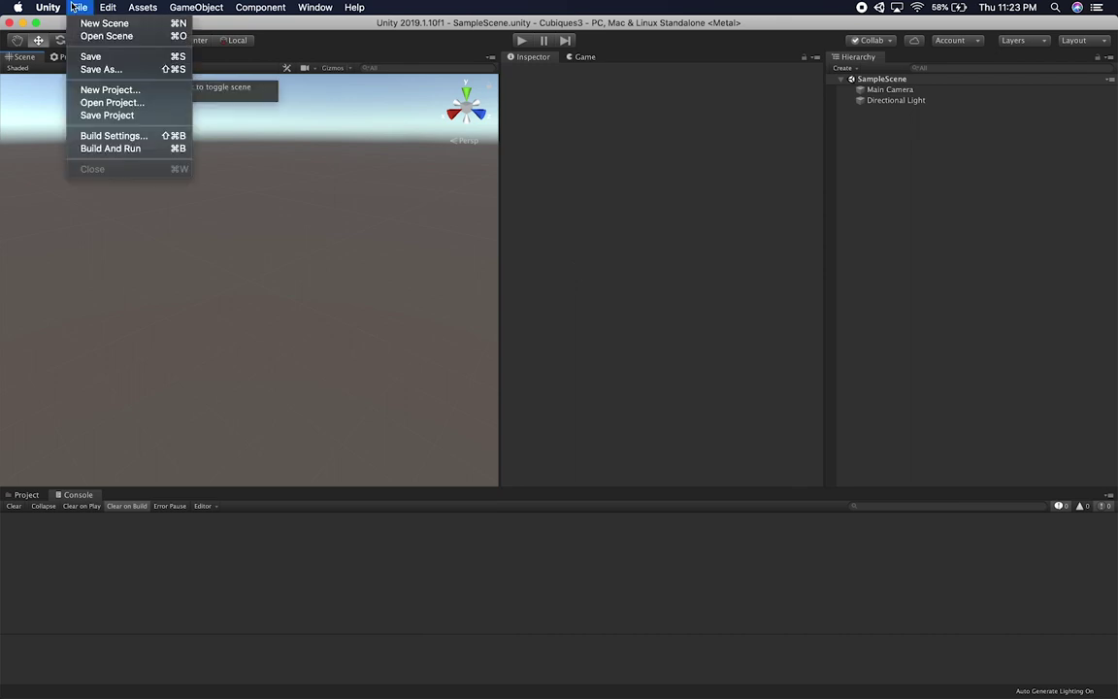
left_click(107, 135)
left_click(114, 224)
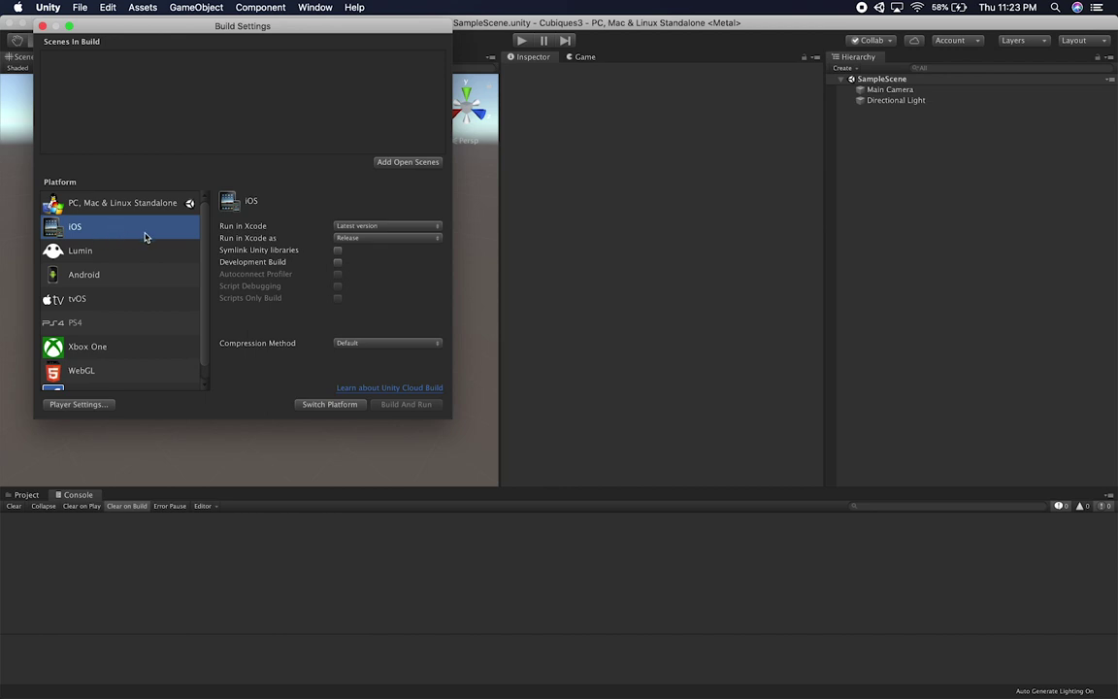
left_click(326, 407)
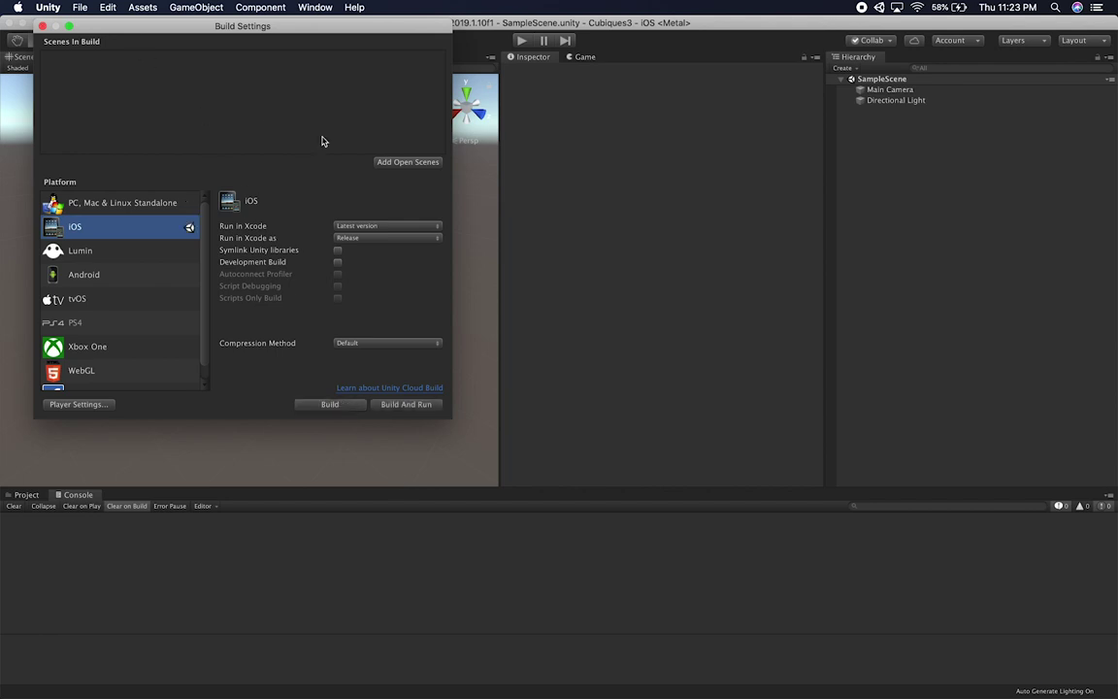
left_click(427, 163)
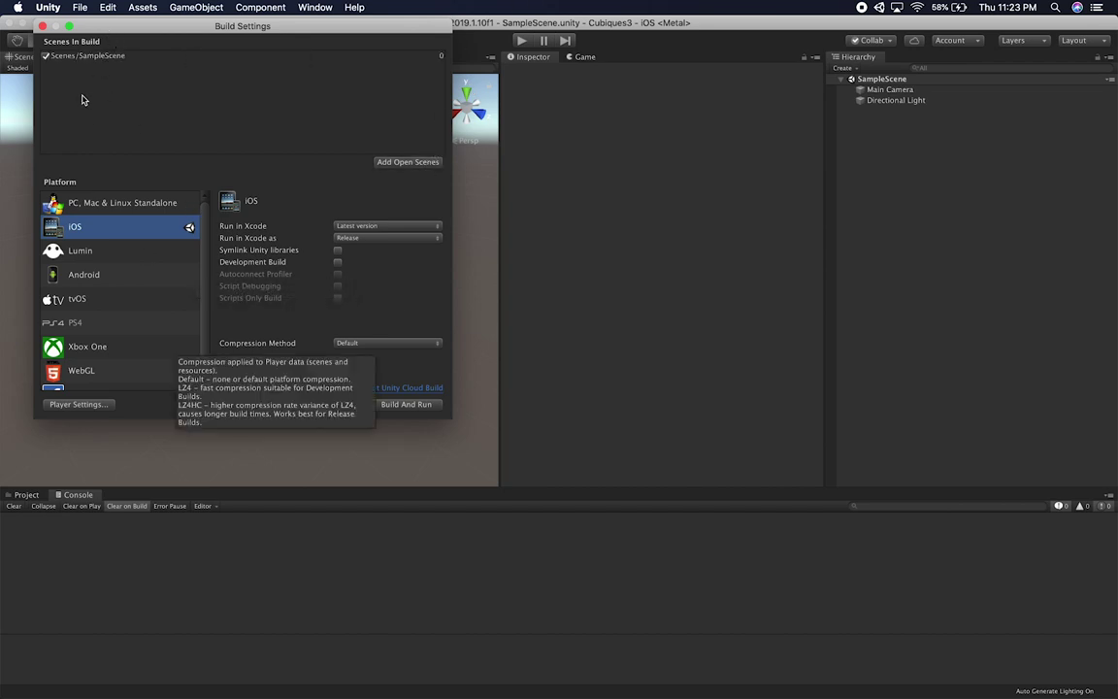
left_click(41, 25)
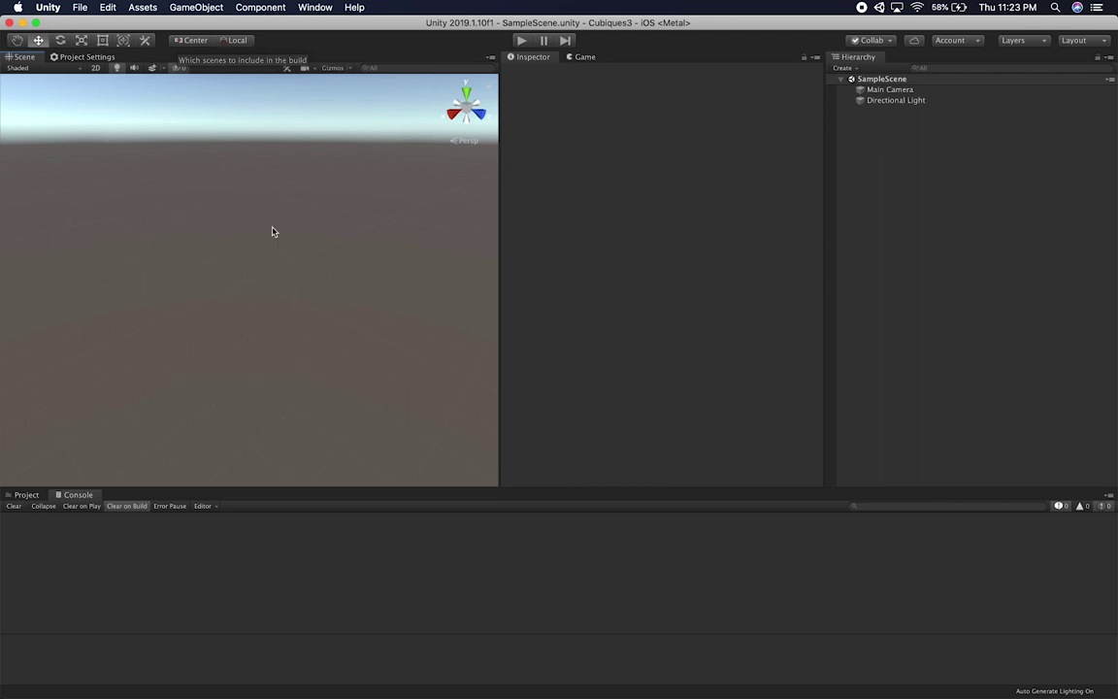
Step: Add a UI Canvas to the scene and frame it with the Rect tool active
right_click(879, 117)
mouse_move(889, 251)
mouse_move(903, 323)
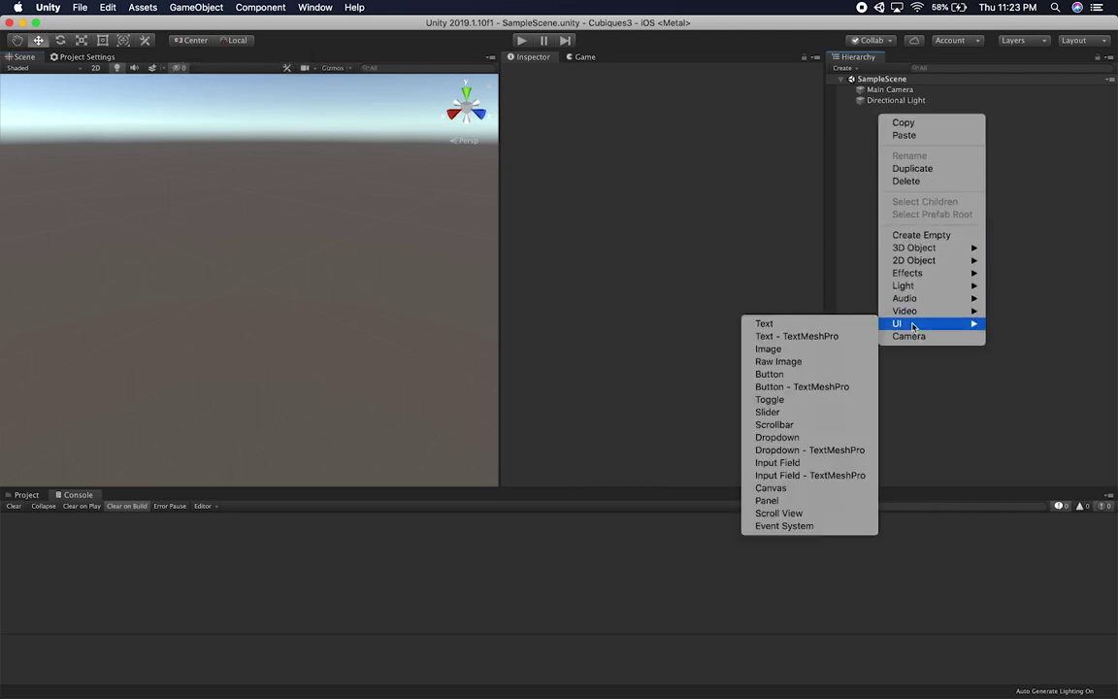
left_click(772, 487)
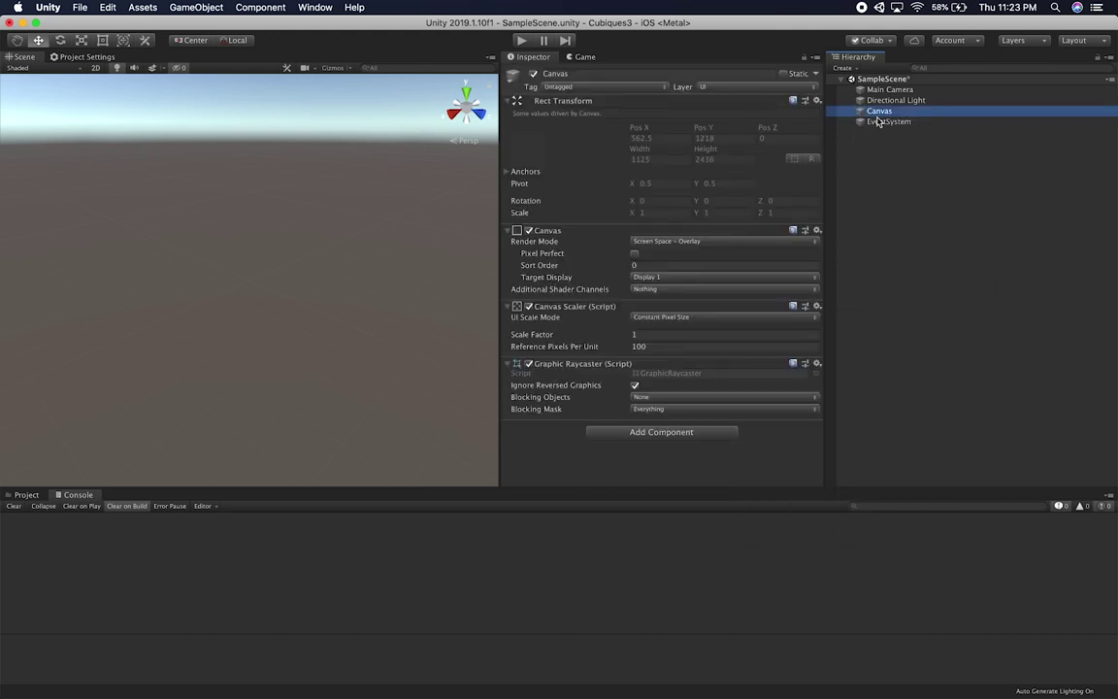
key("f")
key("t")
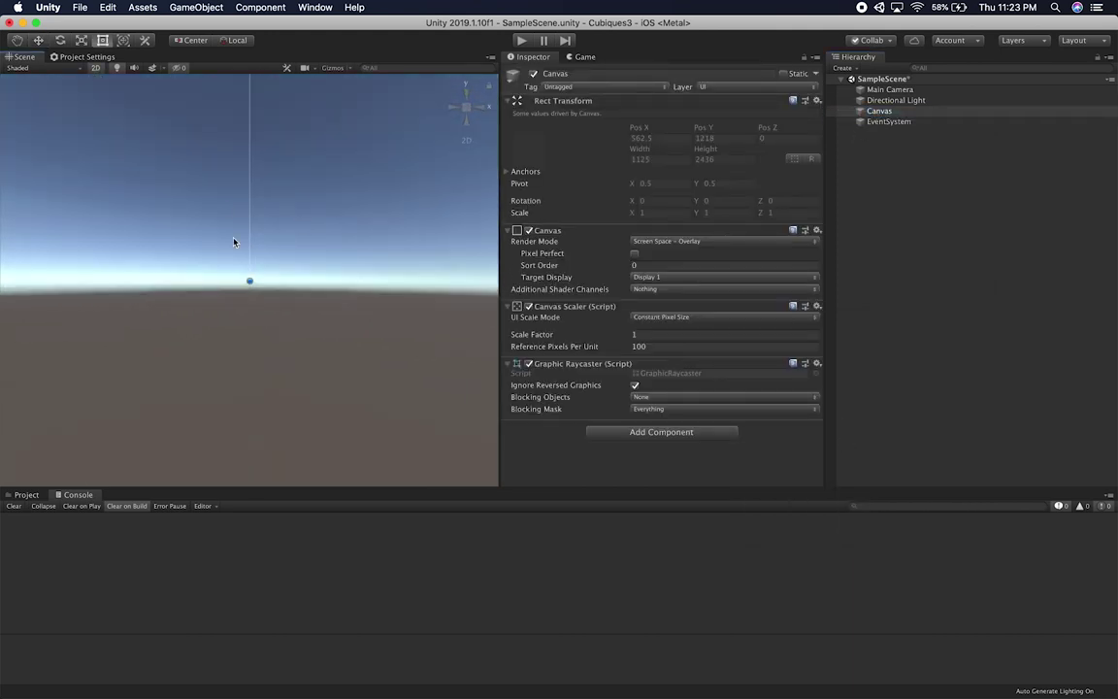
scroll(388, 271, "up", 2)
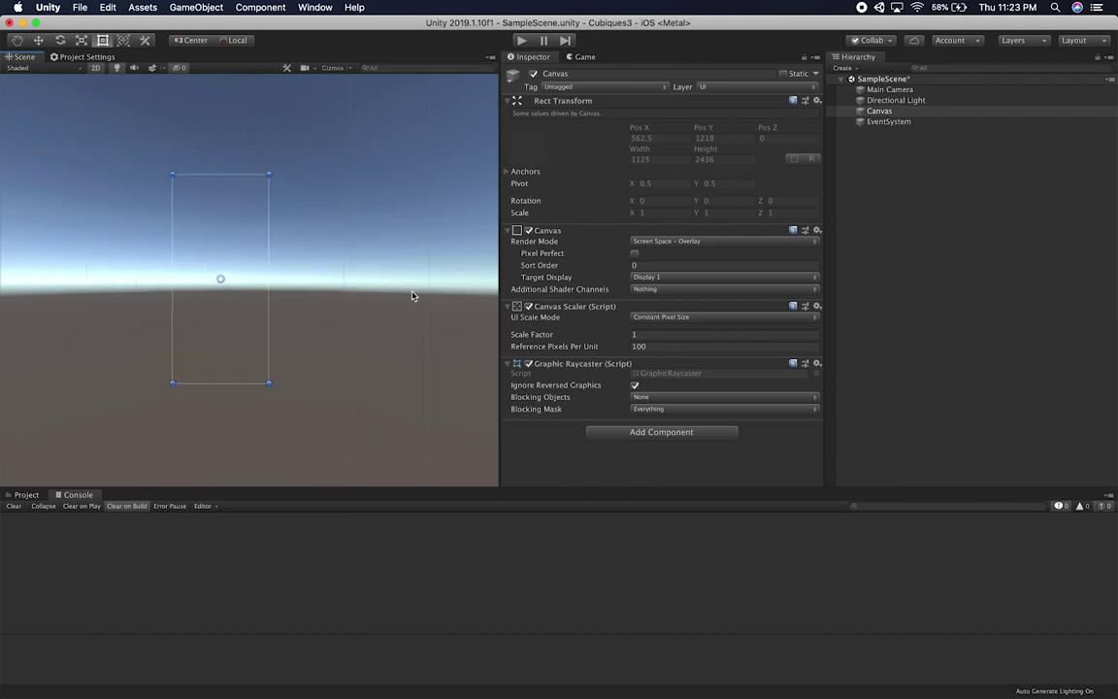
Step: Add a Raw Image under the Canvas and set its colour to black
right_click(885, 112)
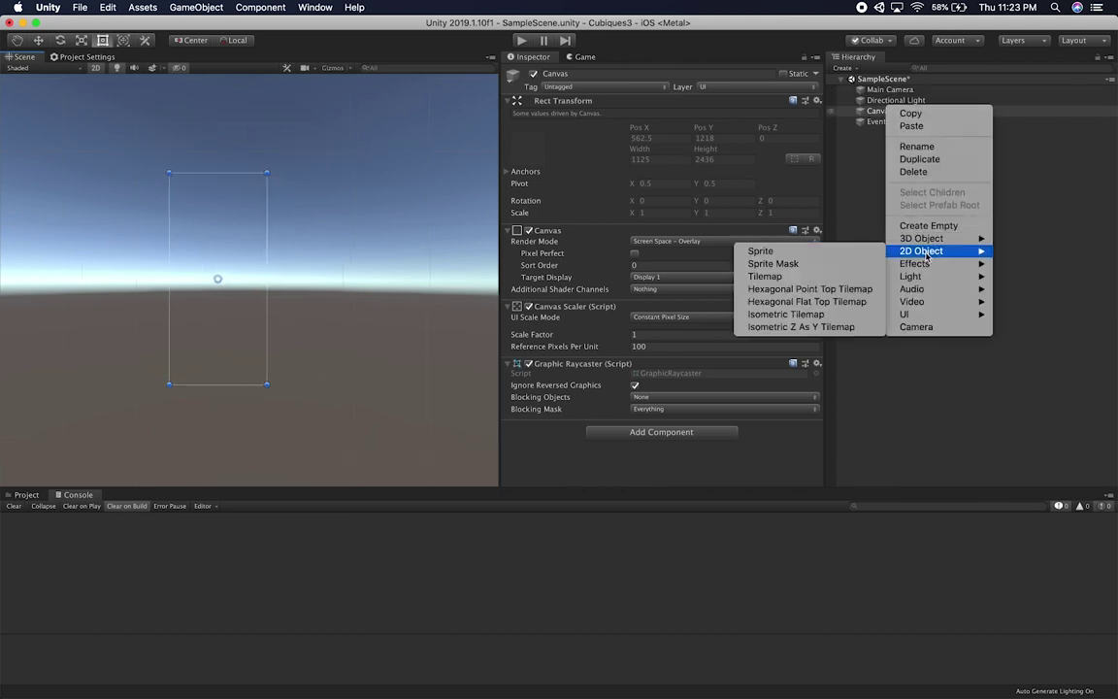
mouse_move(920, 322)
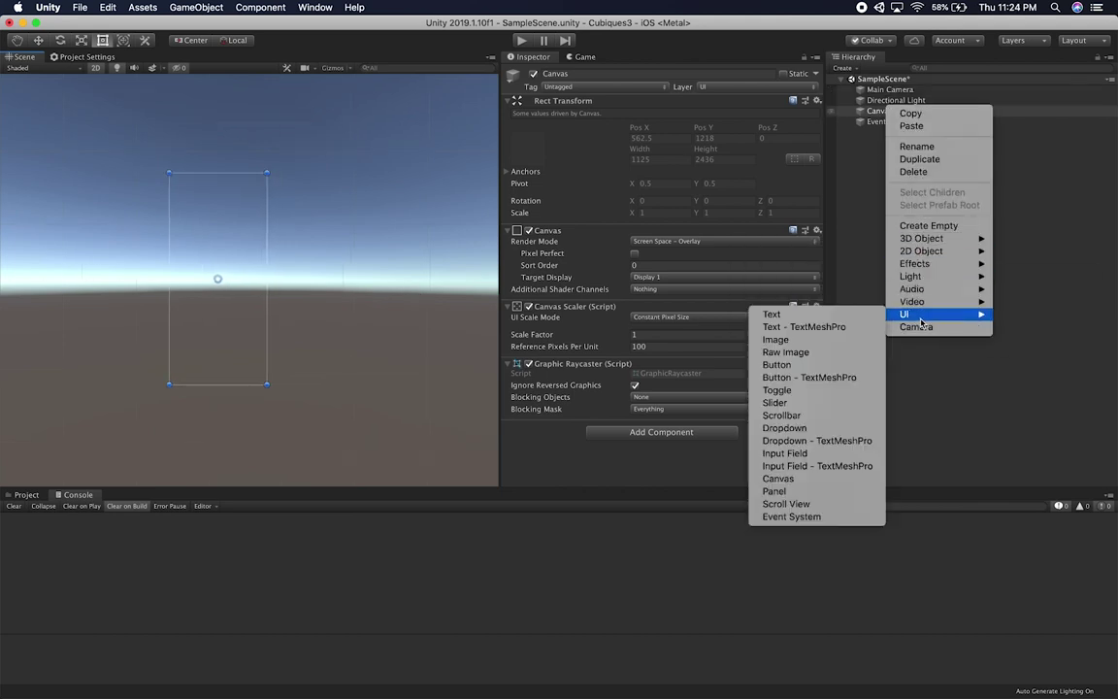
left_click(828, 353)
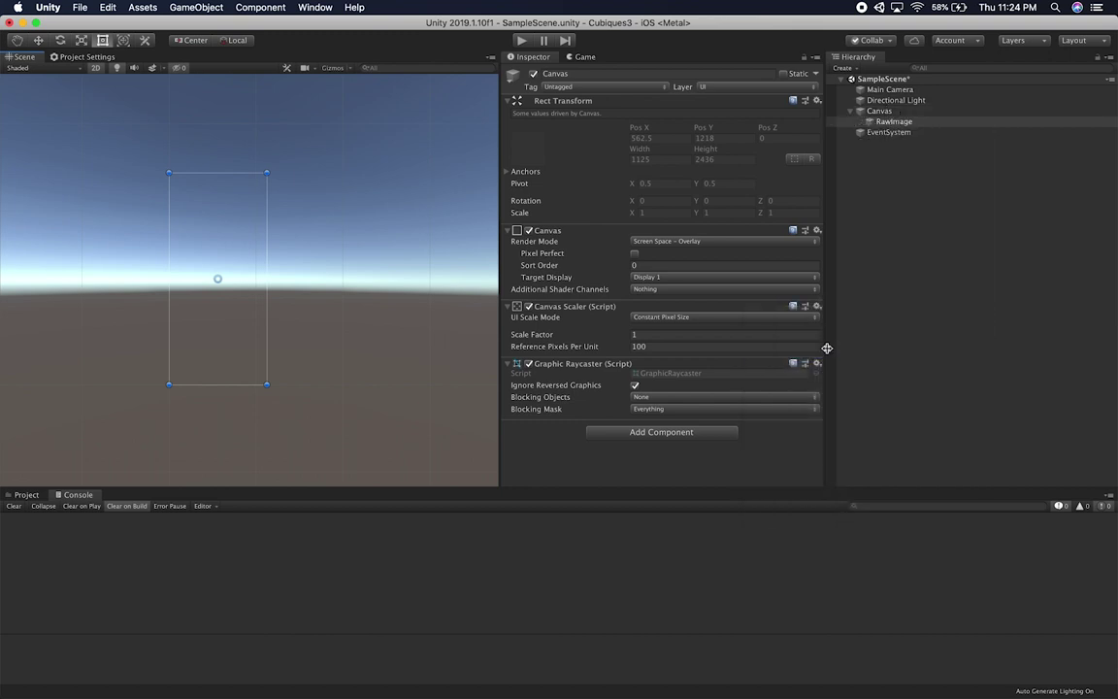
key("w")
key("r")
key("e")
key("r")
scroll(219, 276, "up", 3)
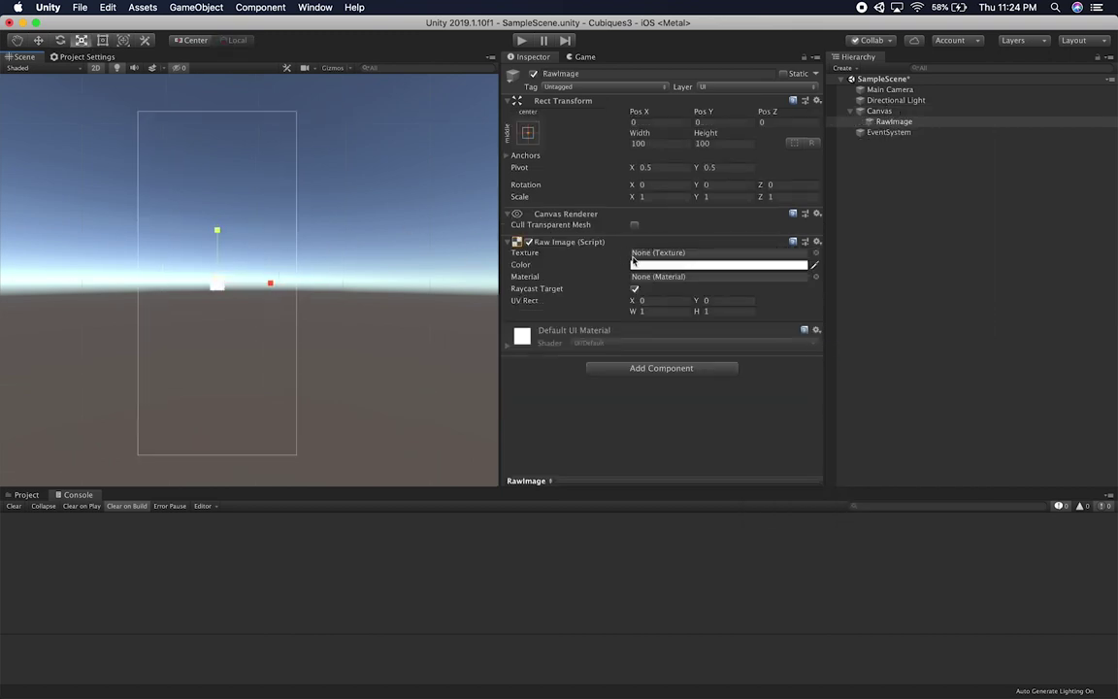
left_click(629, 266)
left_click(87, 167)
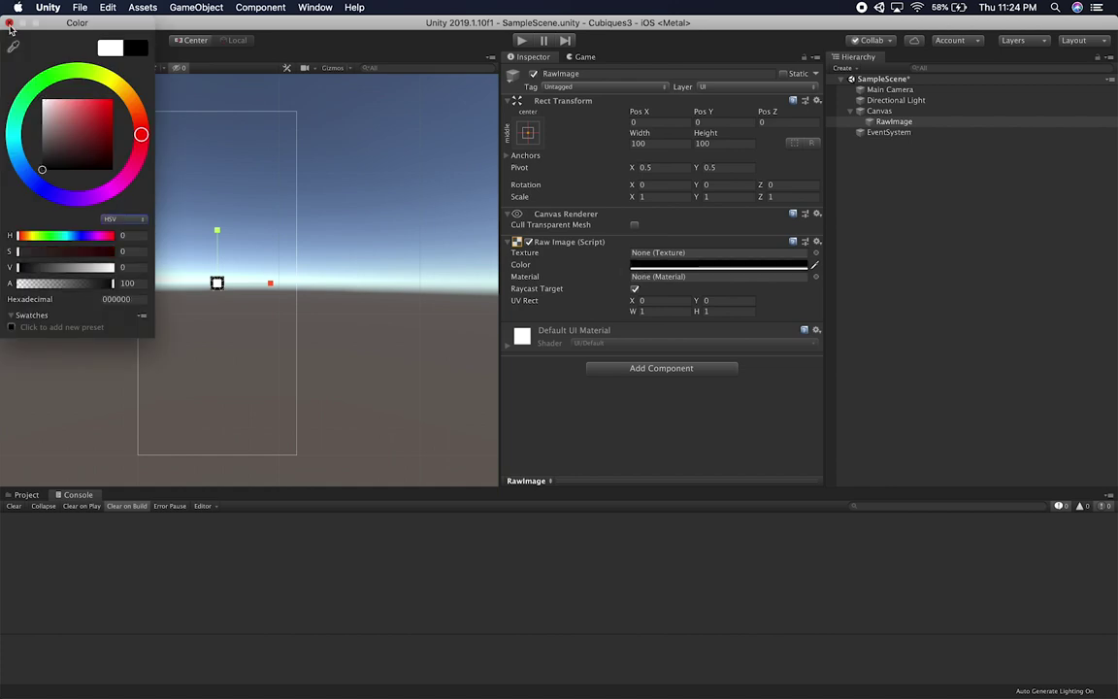
left_click(9, 23)
Step: Resize the image to fill the canvas, rename it Background, and anchor it stretch-stretch
left_click_drag(219, 276, 296, 140)
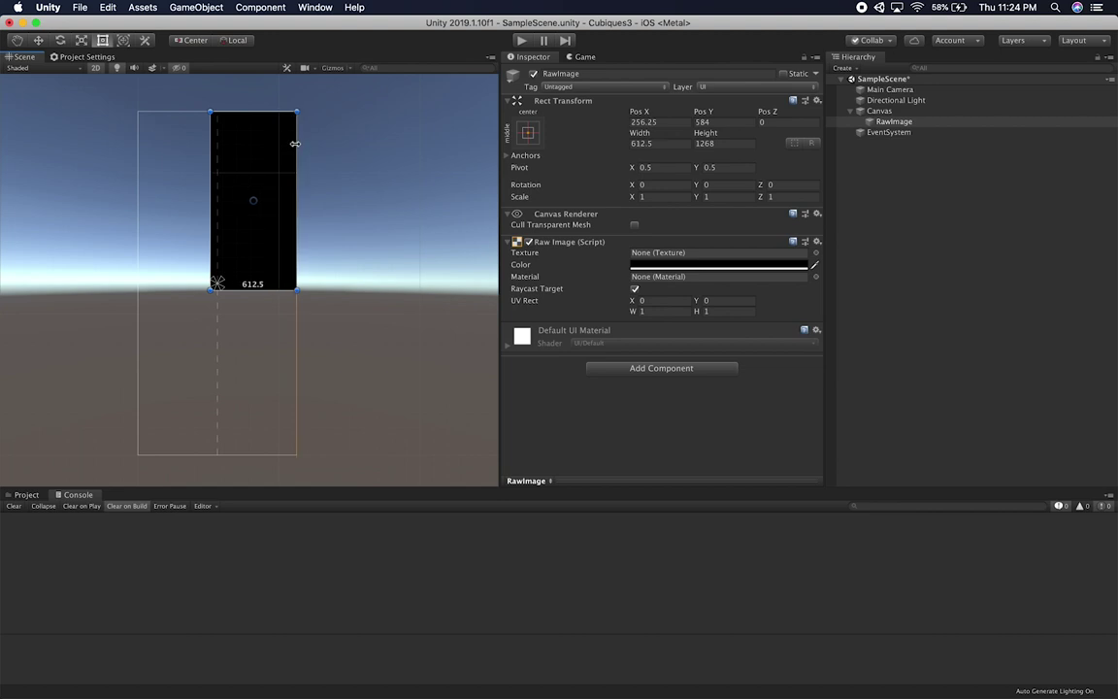
left_click_drag(209, 167, 136, 167)
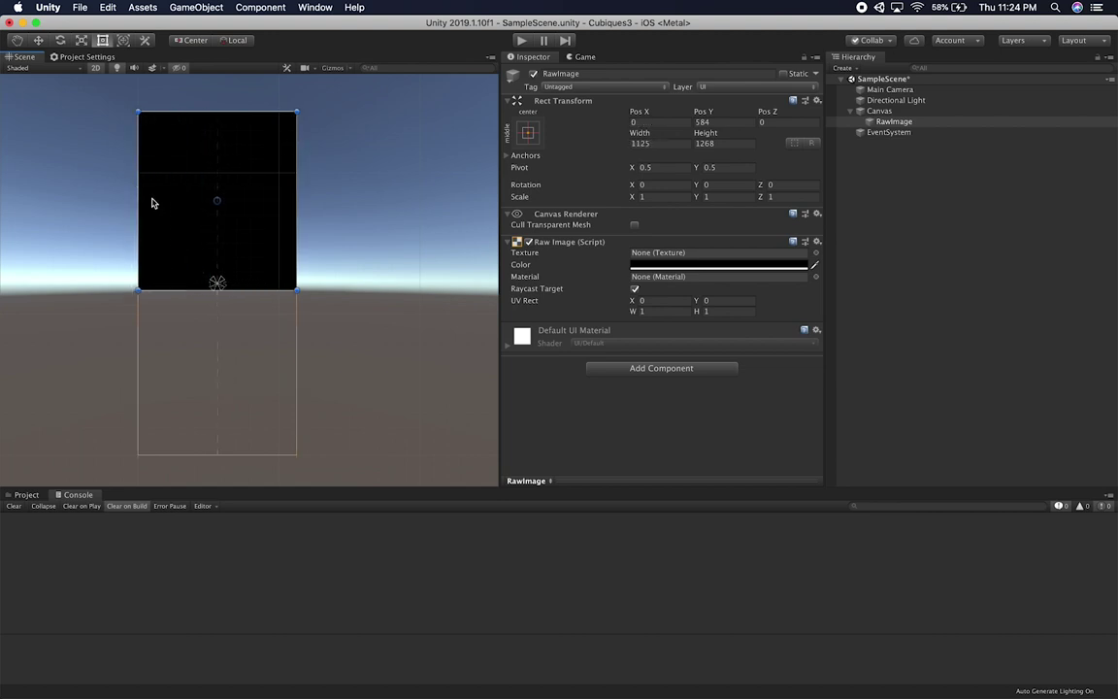
left_click_drag(279, 287, 265, 454)
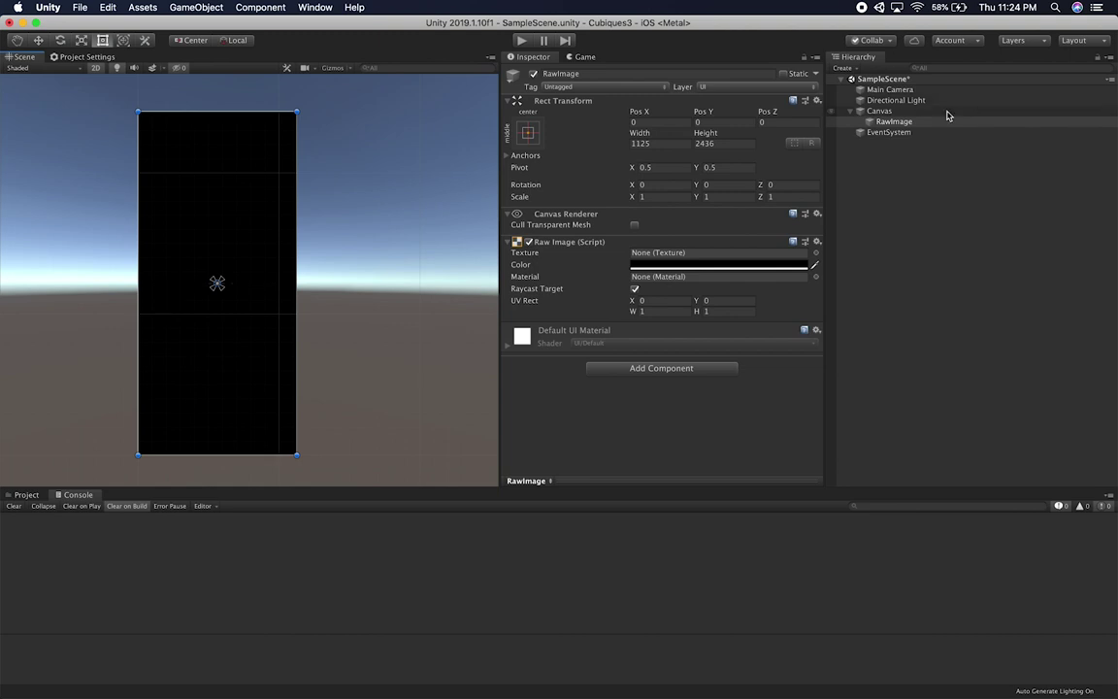
left_click(893, 123)
key("Return")
type("R")
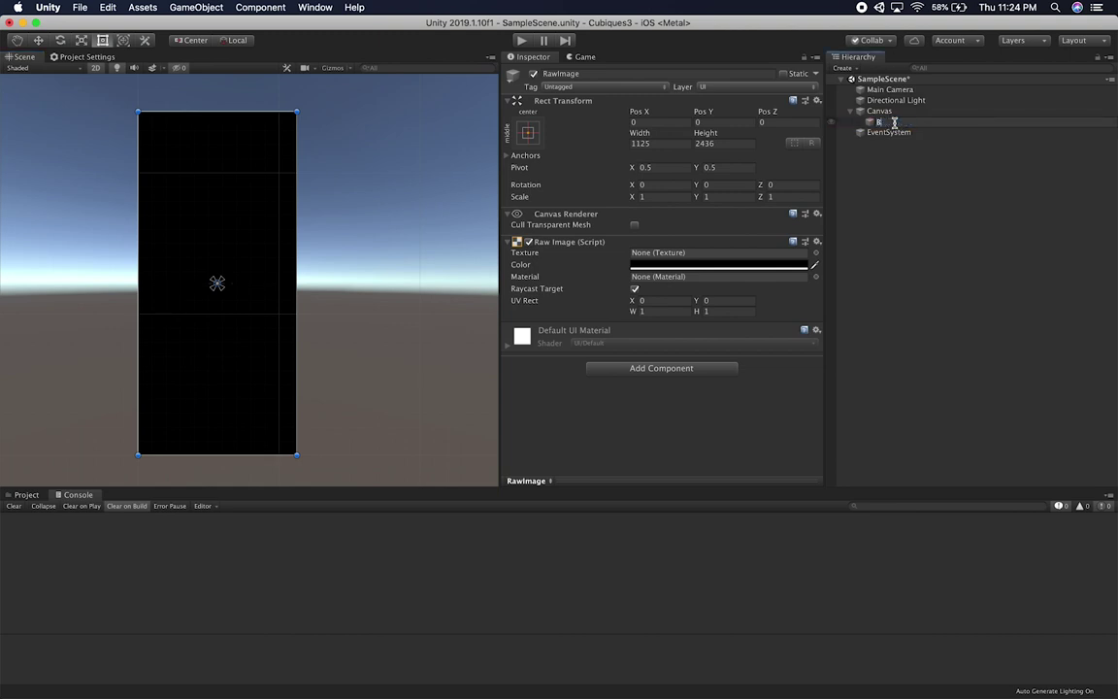
type("ackground")
key("Return")
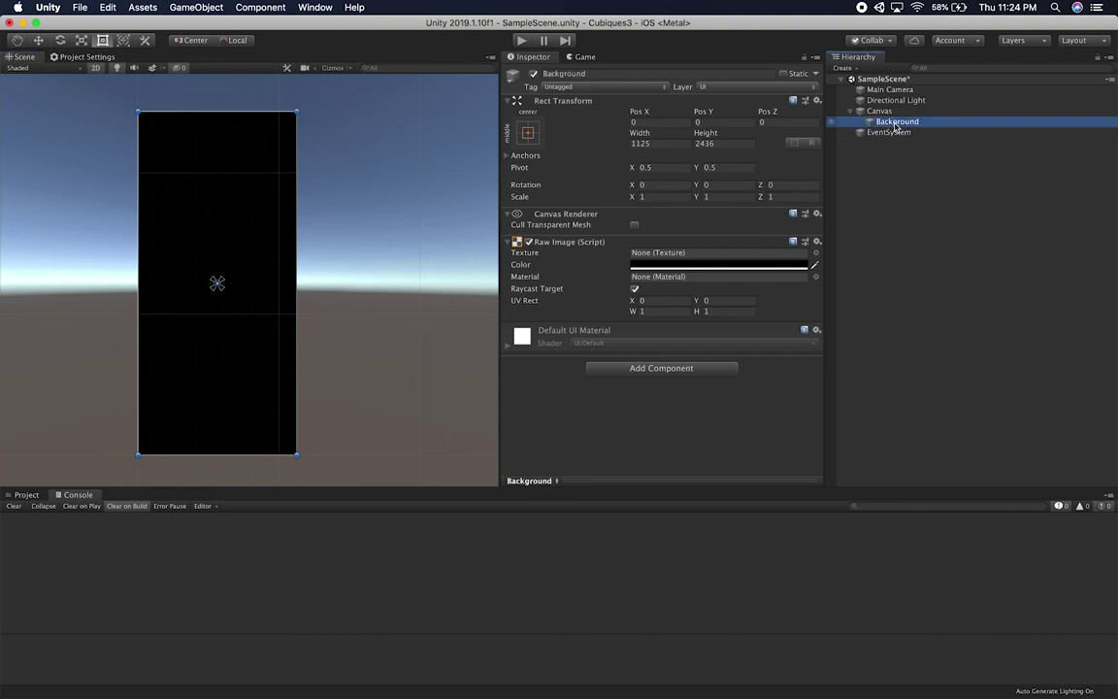
left_click(528, 132)
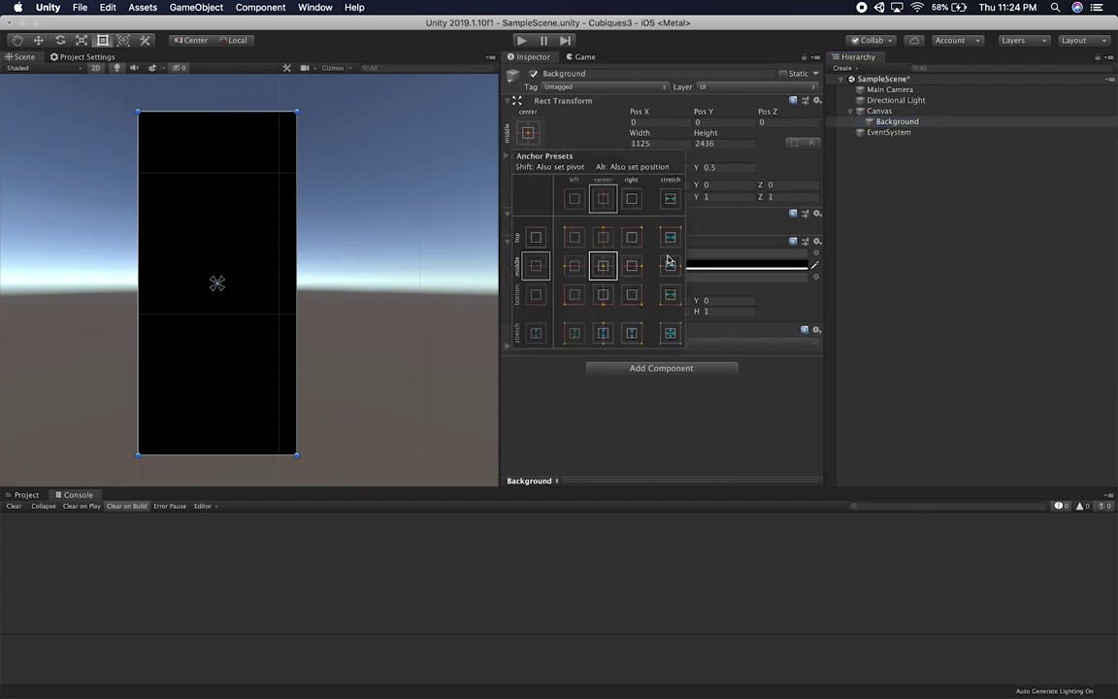
left_click(674, 333)
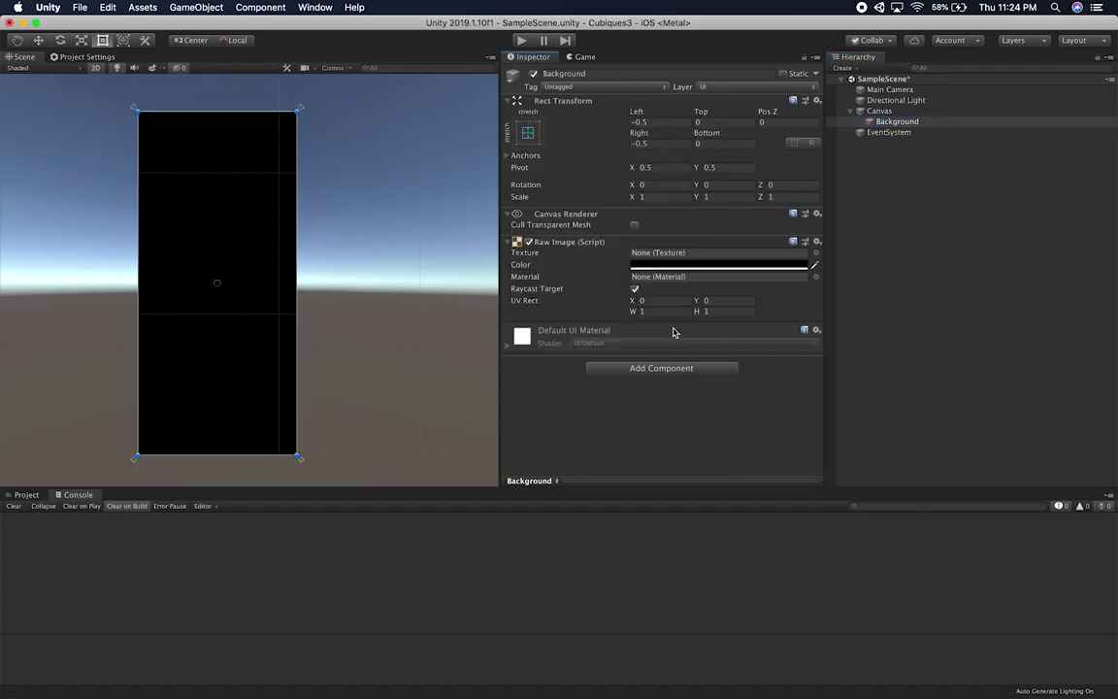
Step: Add a UI Text object under the Canvas reading 'CUBIQUES 3'
right_click(883, 112)
mouse_move(907, 322)
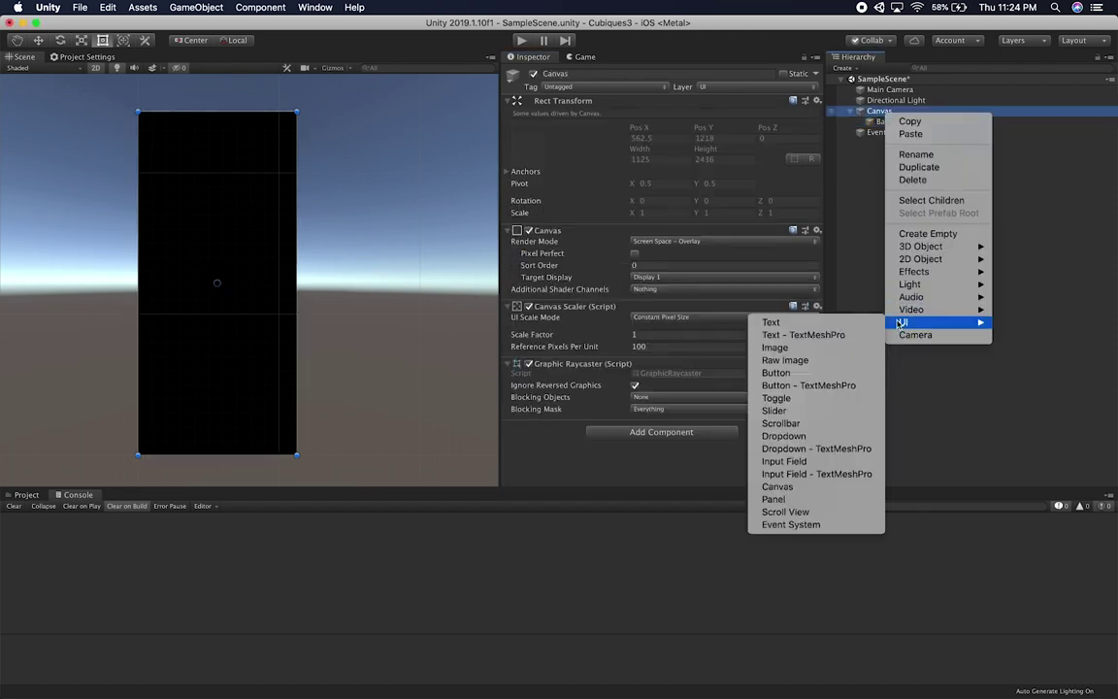
left_click(811, 322)
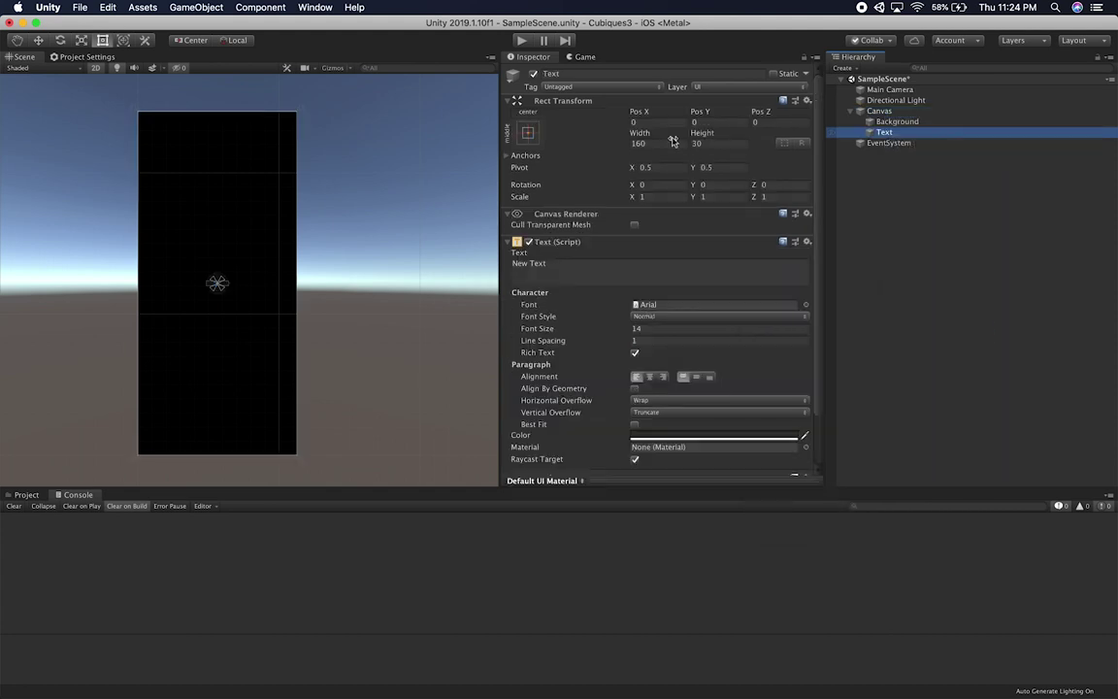
left_click(589, 272)
type("CuBIQUES 3")
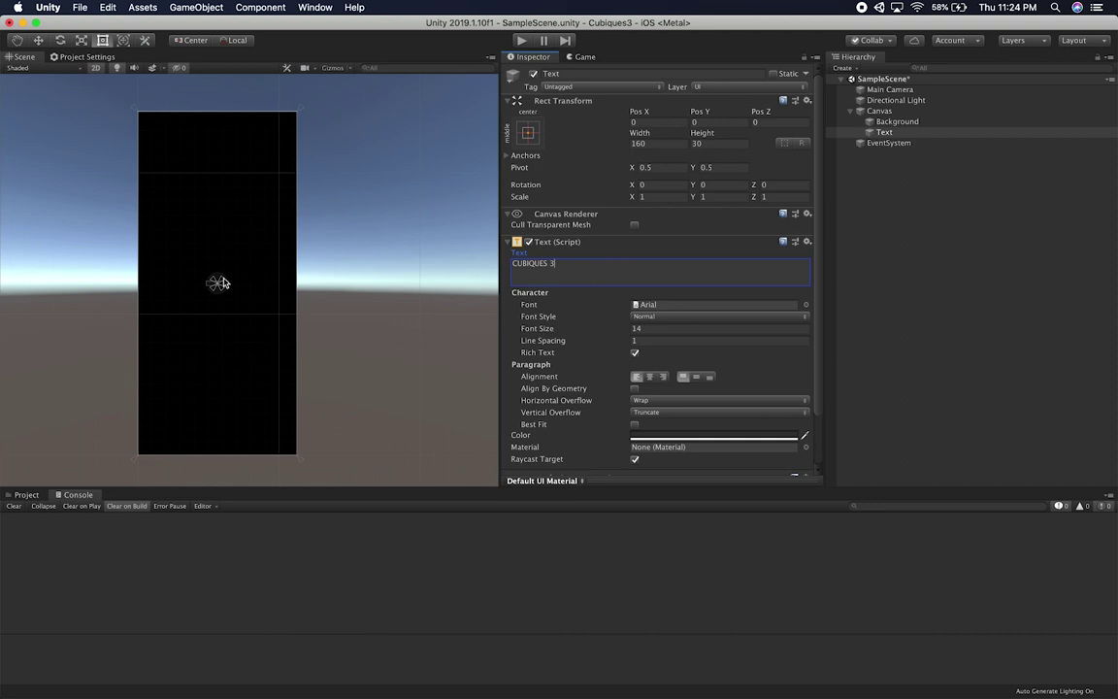
left_click(884, 143)
Step: Move the title up and stretch its text box taller and across the canvas width
left_click(884, 132)
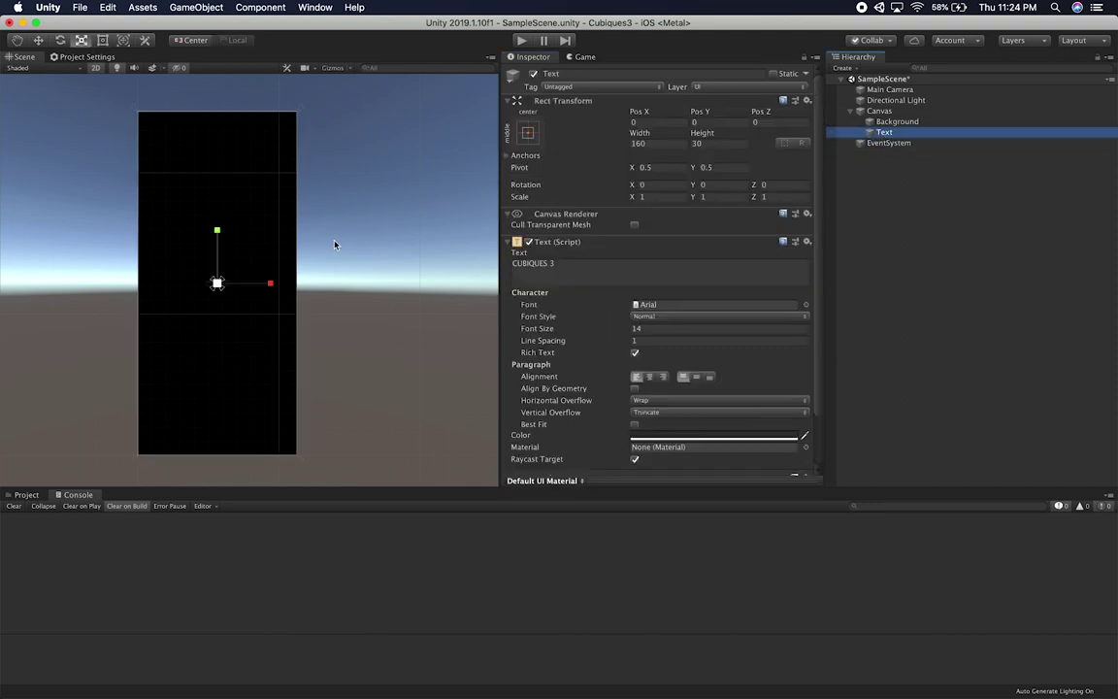
key("w")
left_click_drag(218, 248, 220, 194)
key("e")
key("r")
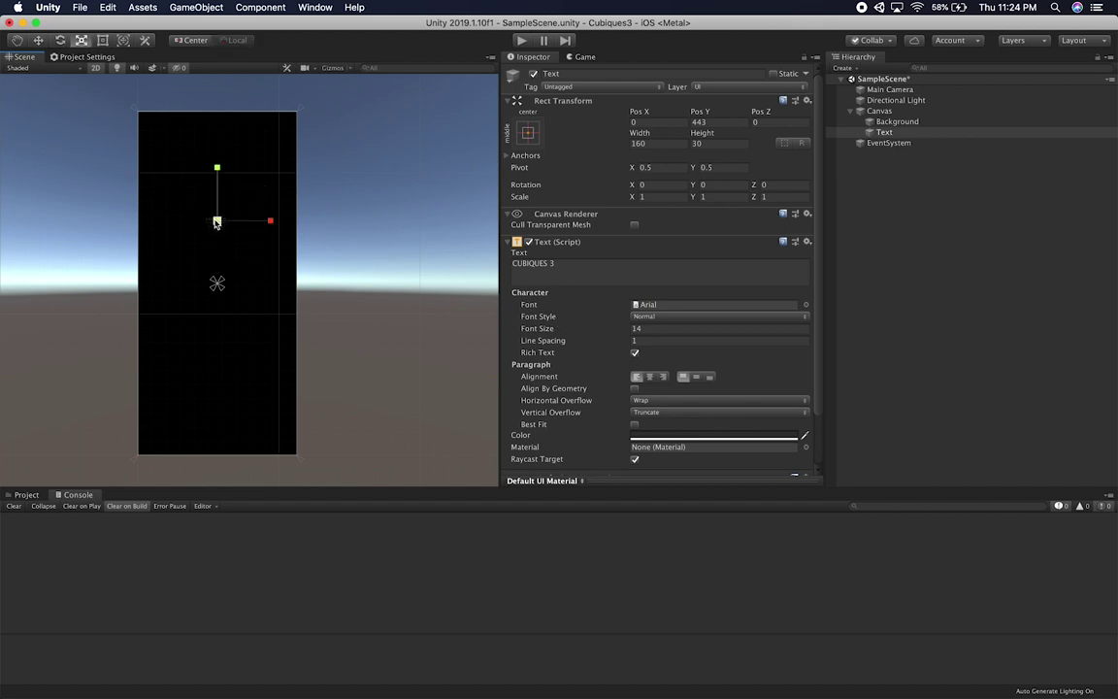
scroll(217, 221, "up", 5)
key("t")
left_click_drag(217, 220, 236, 114)
scroll(237, 194, "down", 6)
left_click_drag(238, 192, 290, 191)
left_click_drag(219, 191, 167, 196)
Step: Set the title's font size to 135 and position it centred near the canvas top
left_click(637, 435)
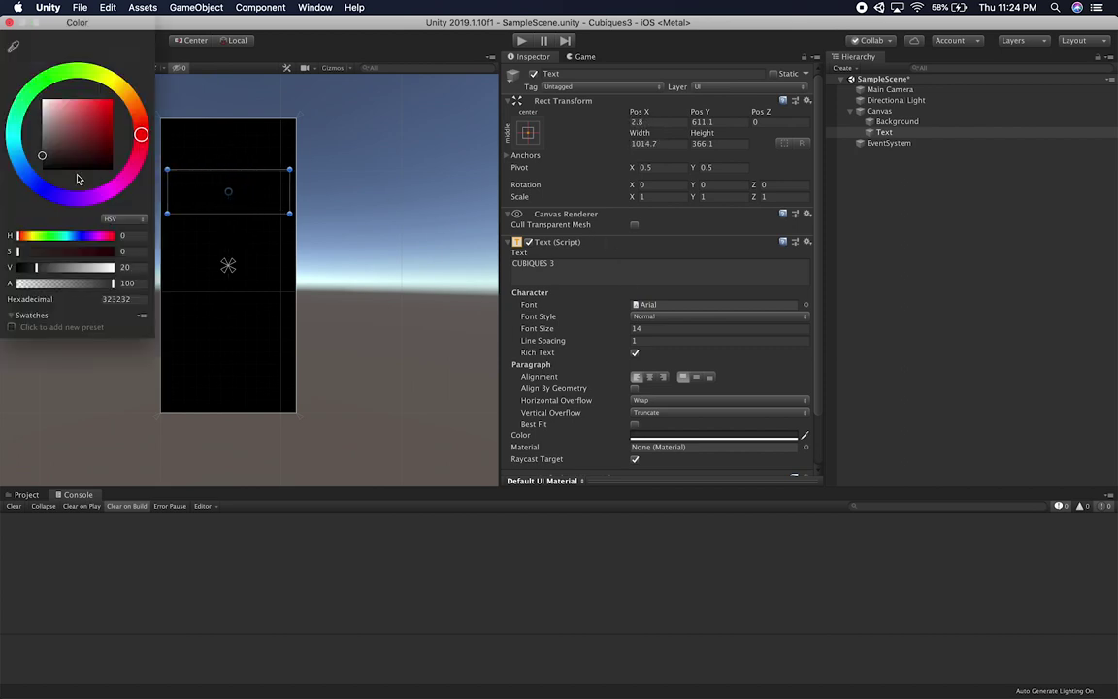
left_click(10, 22)
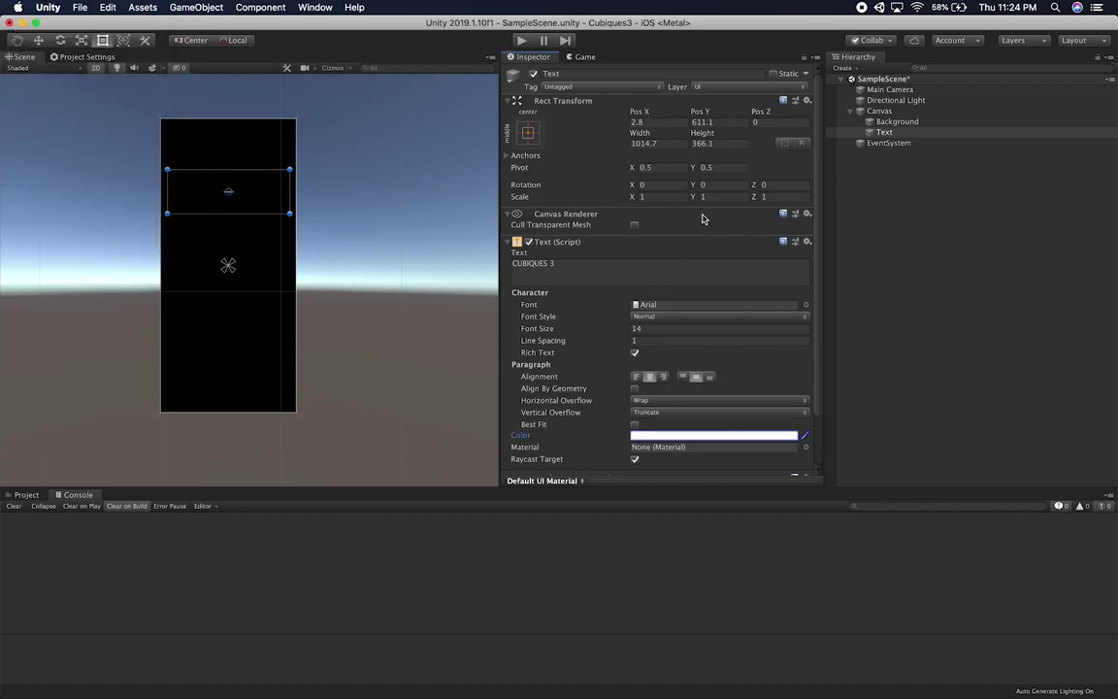
left_click(688, 328)
type("134")
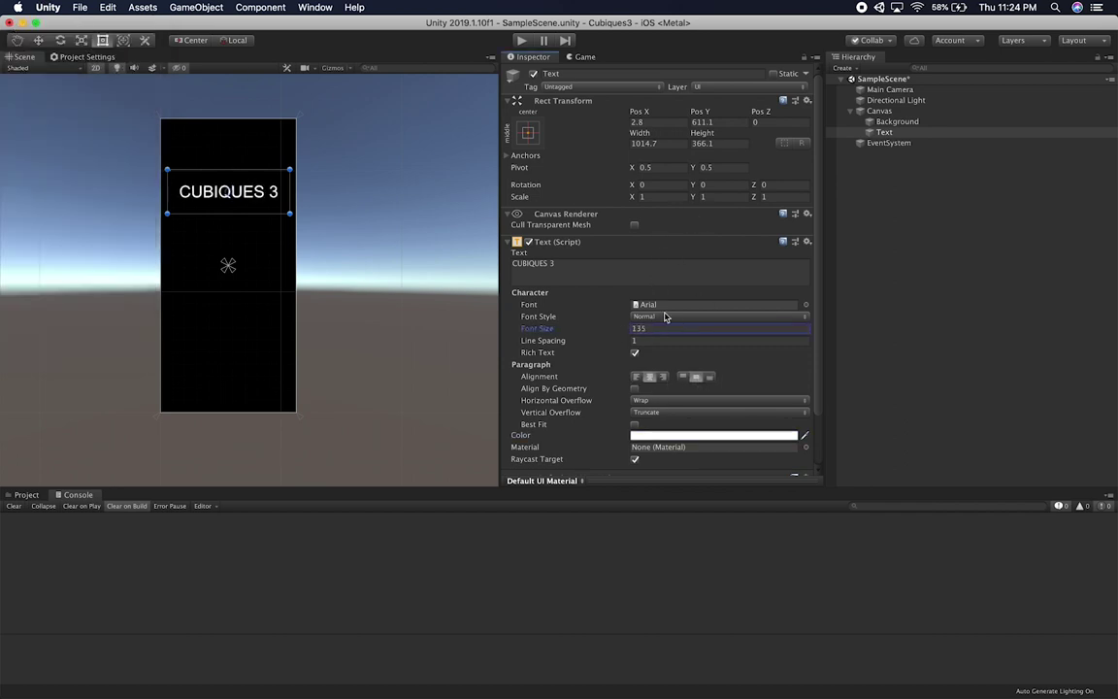
type("w")
left_click_drag(229, 137, 230, 94)
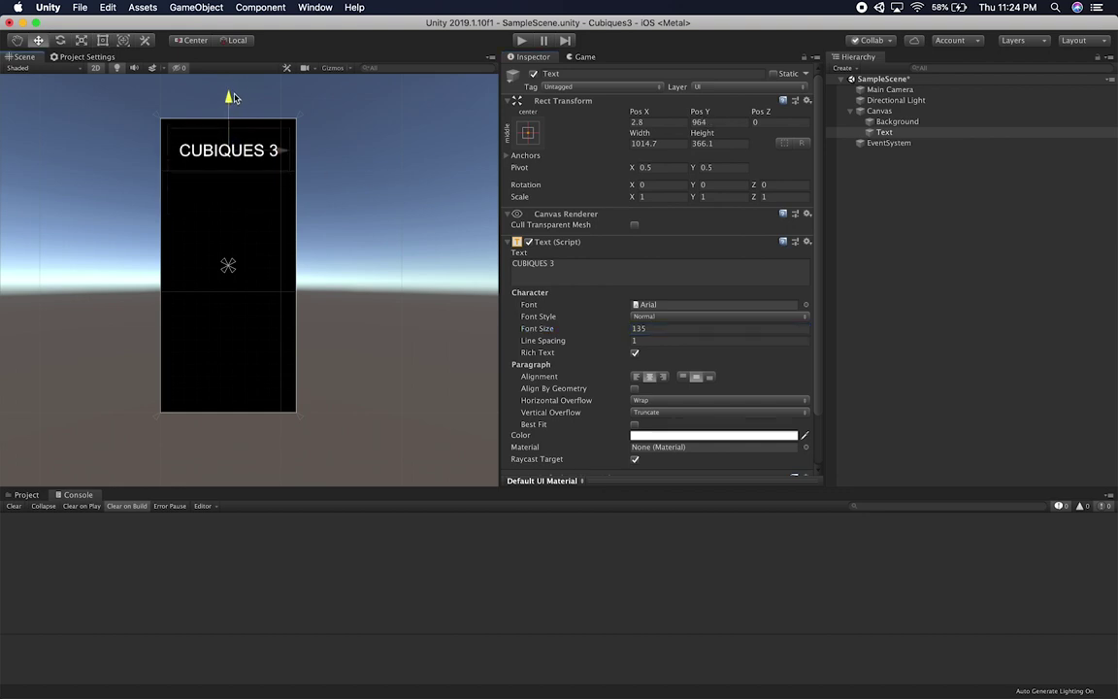
left_click_drag(286, 152, 281, 151)
Step: Anchor the title to top centre and rename it 'Text - Logo'
left_click(527, 132)
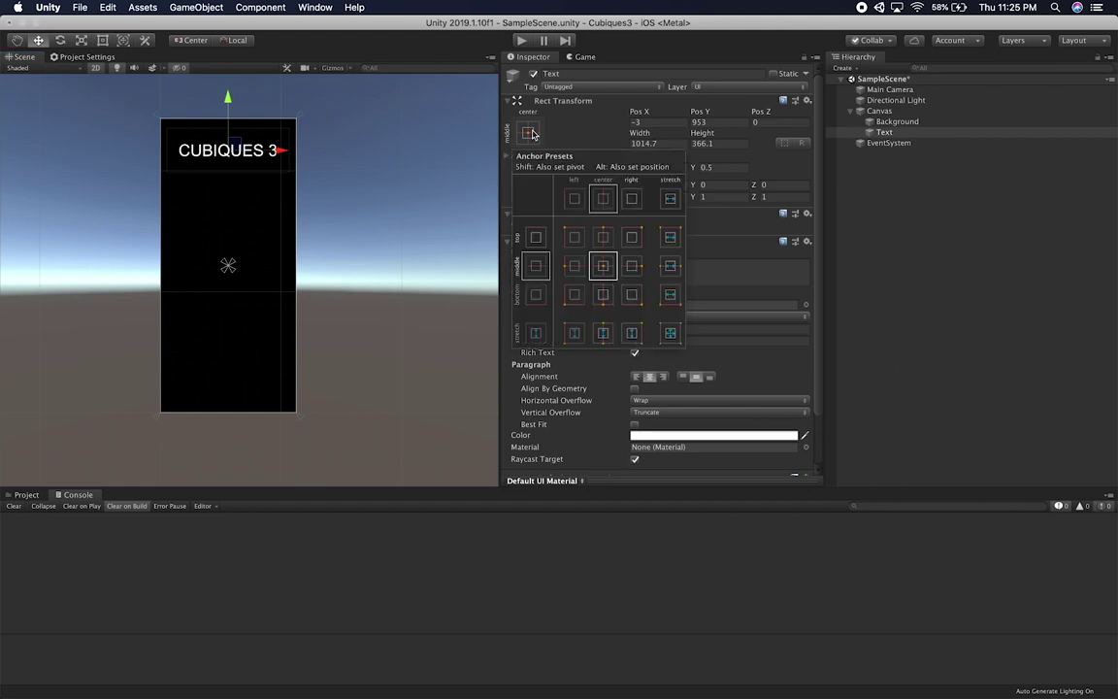
left_click(604, 238)
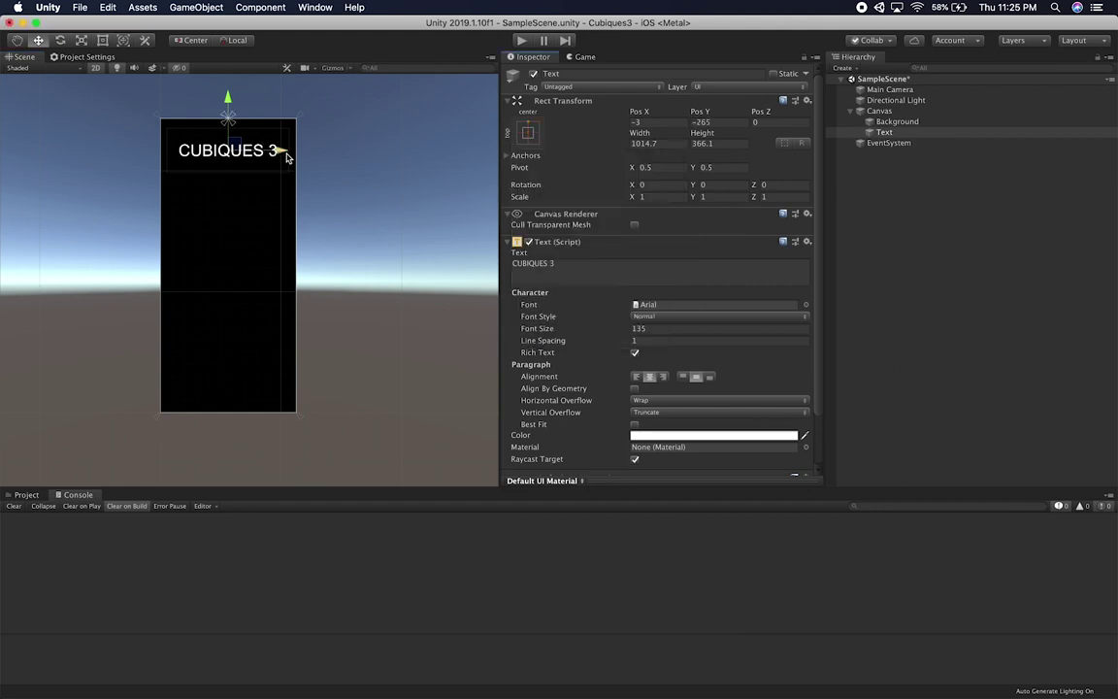
left_click(886, 132)
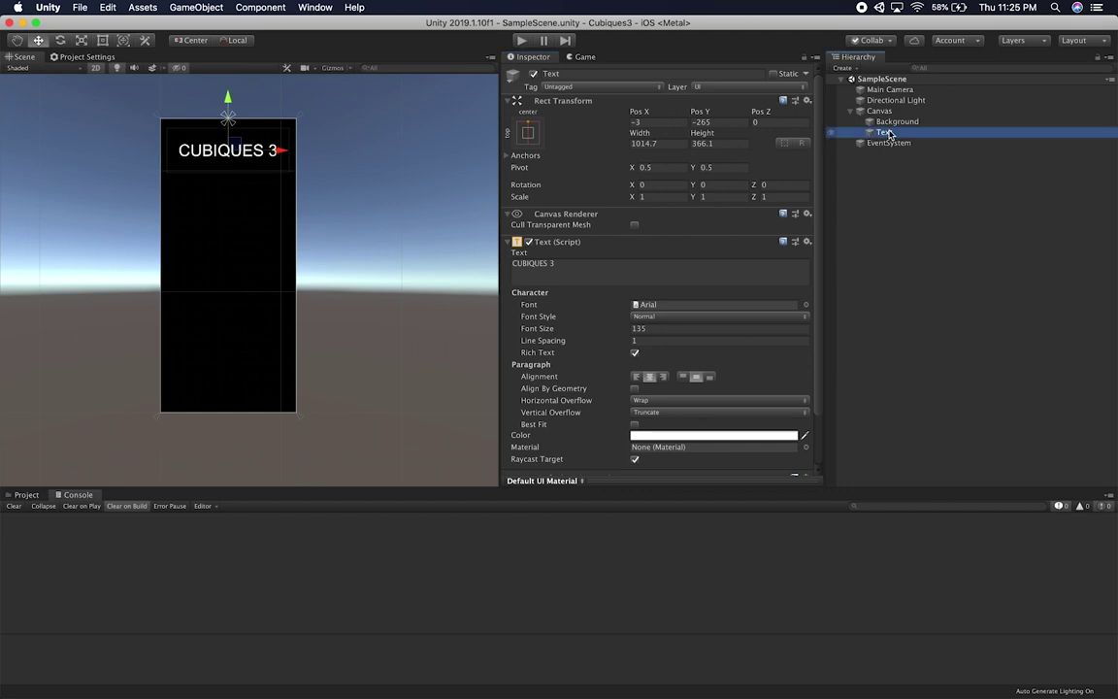
left_click_drag(889, 133, 888, 129)
type("- LOGO")
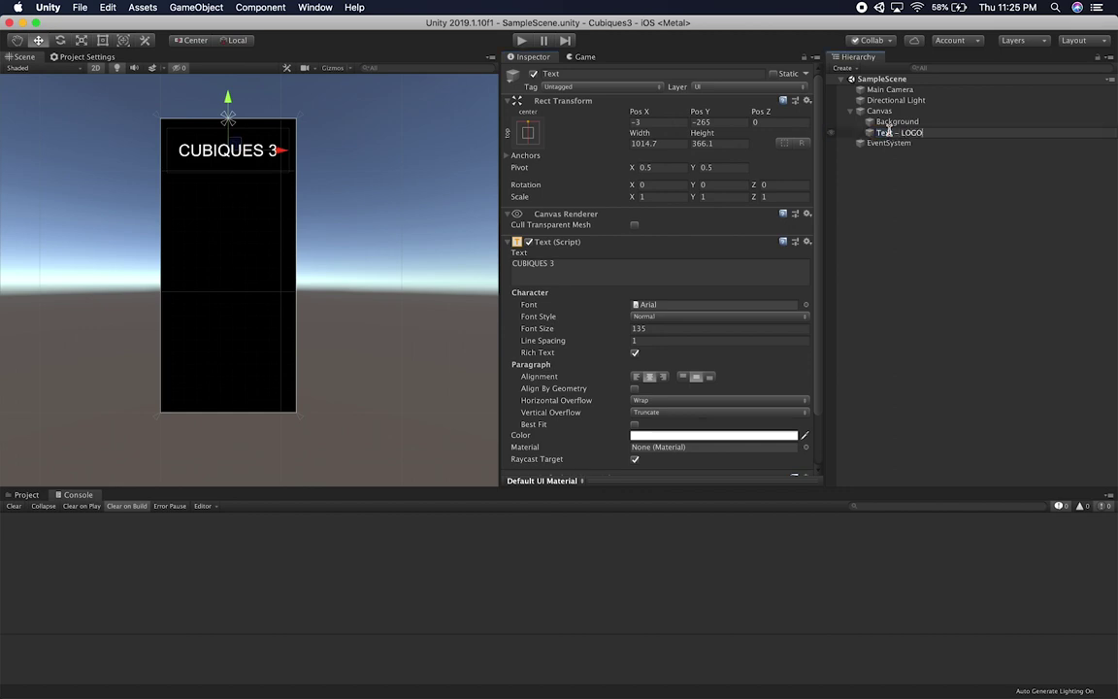
key("Return")
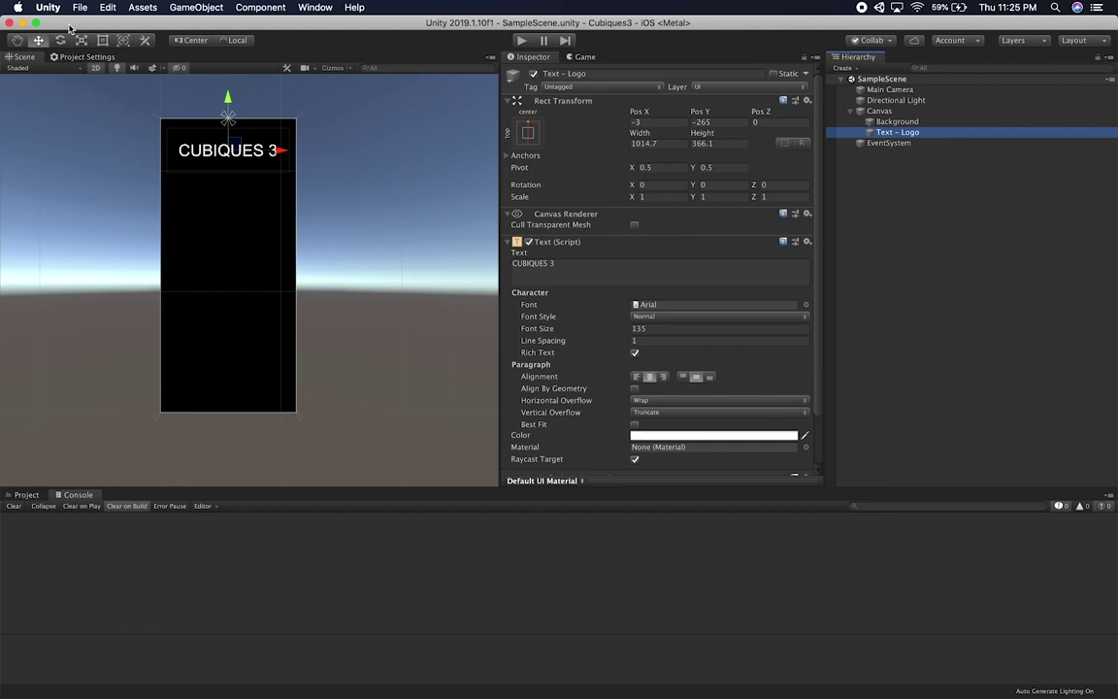
left_click(78, 8)
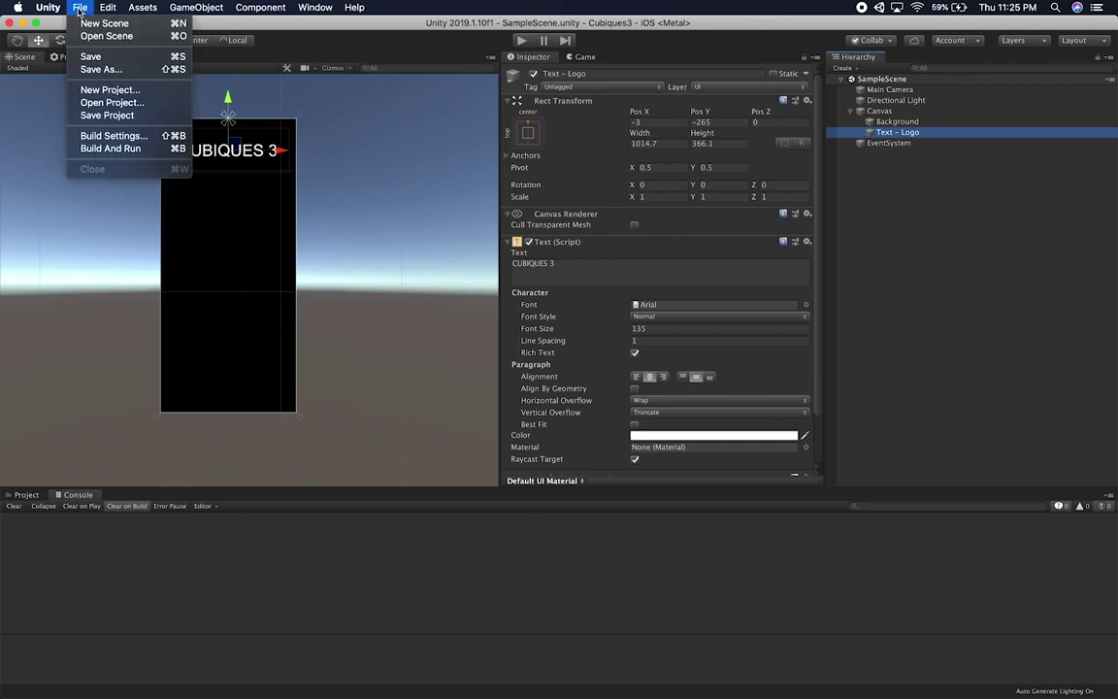
Step: Open the iOS Player settings from Build Settings, then close Build Settings
left_click(104, 135)
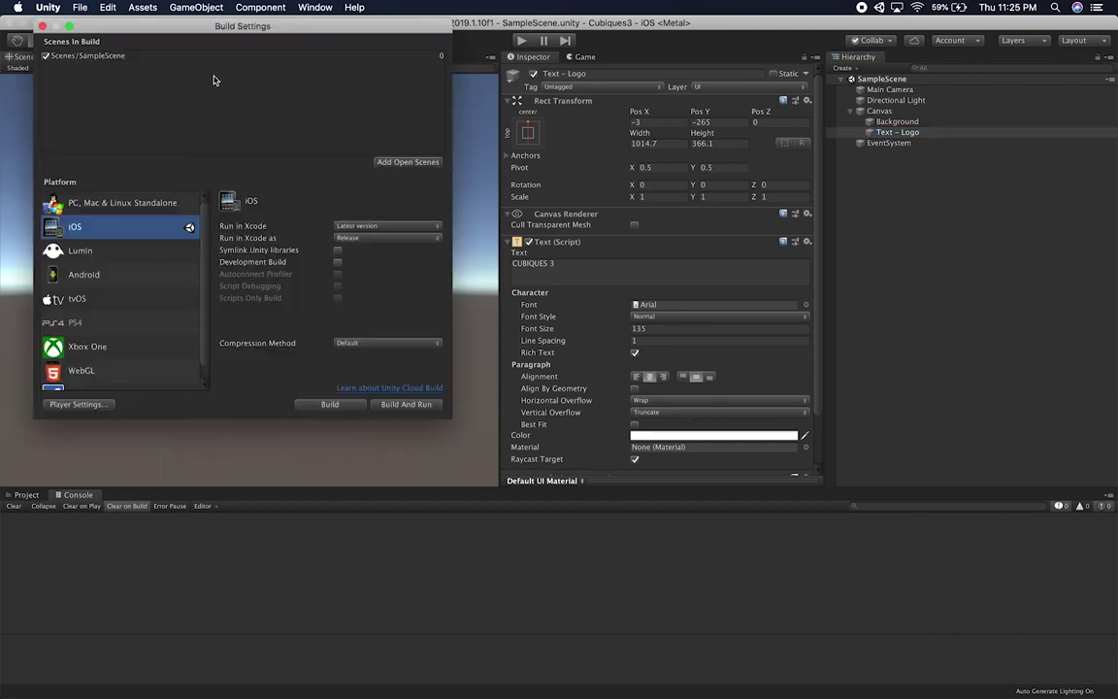
left_click_drag(163, 24, 404, 85)
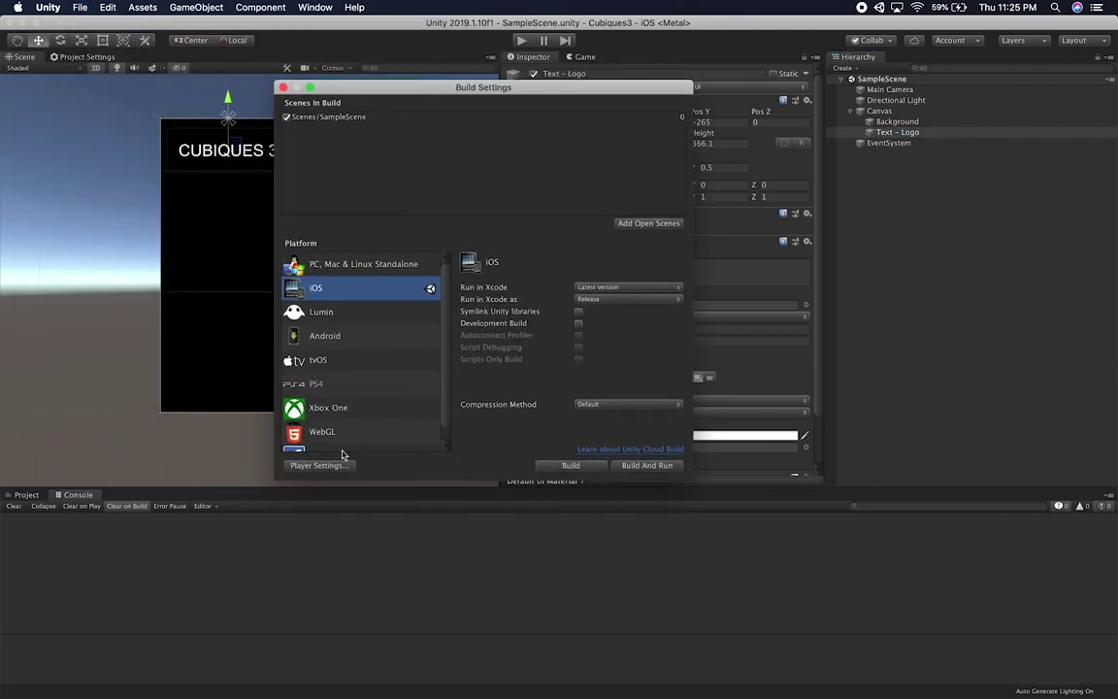
left_click(316, 464)
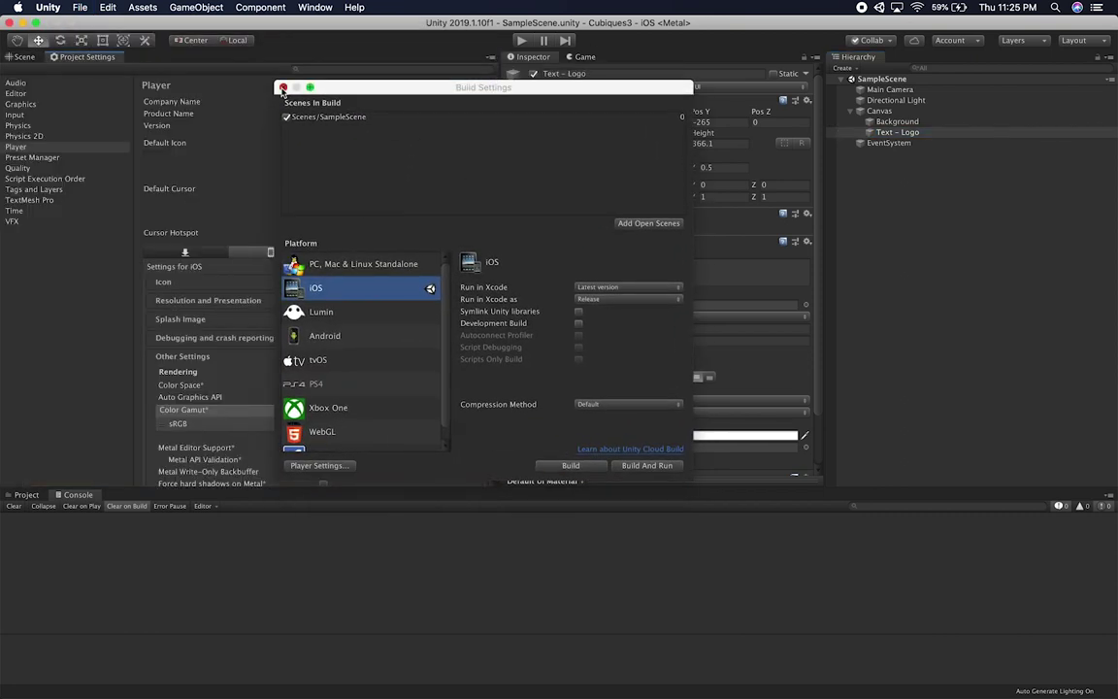
left_click(282, 88)
Step: Replace the company name with the studio's name and set the version to 1.0.0
left_click_drag(502, 185, 683, 199)
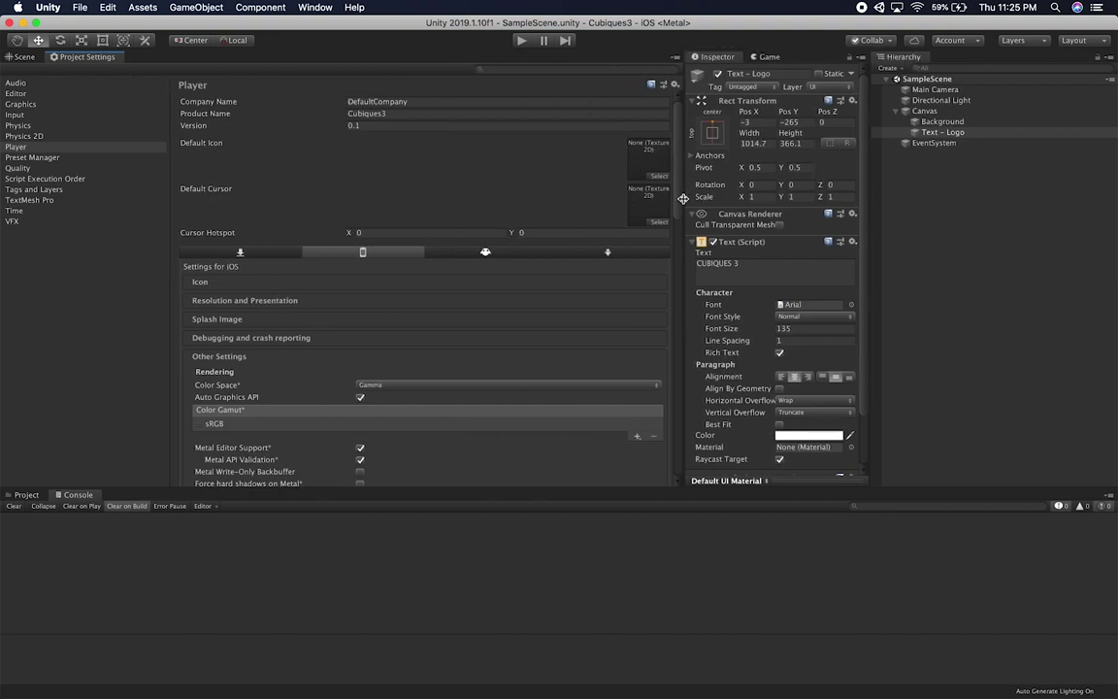
left_click(419, 101)
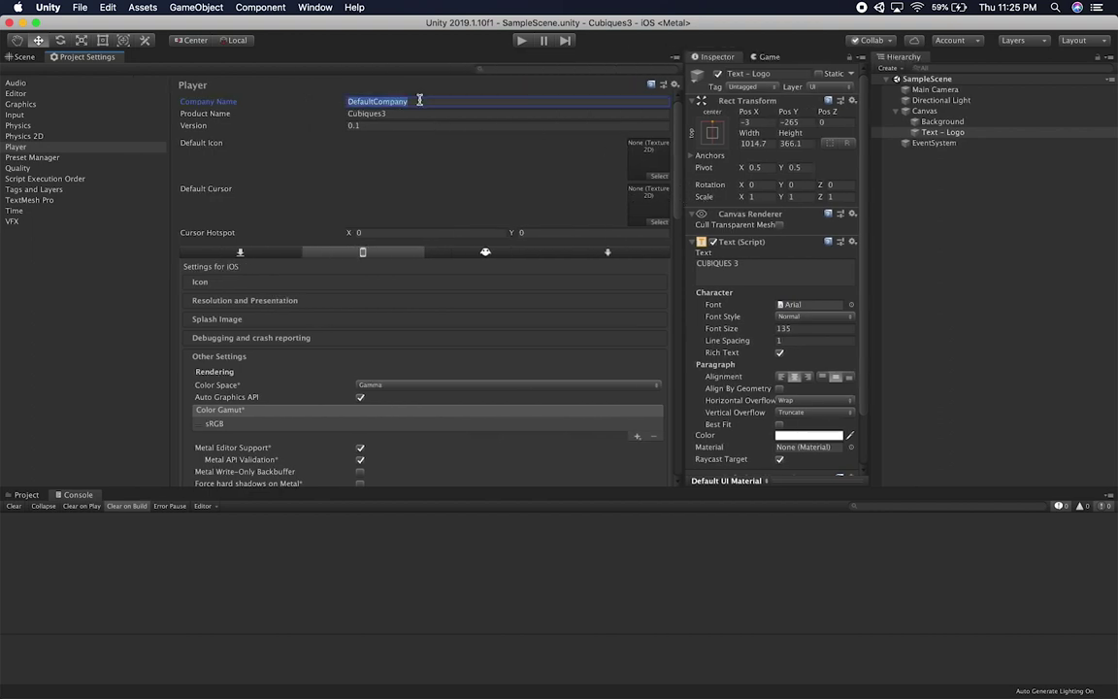
key("BackSpace")
left_click(383, 114)
left_click(377, 126)
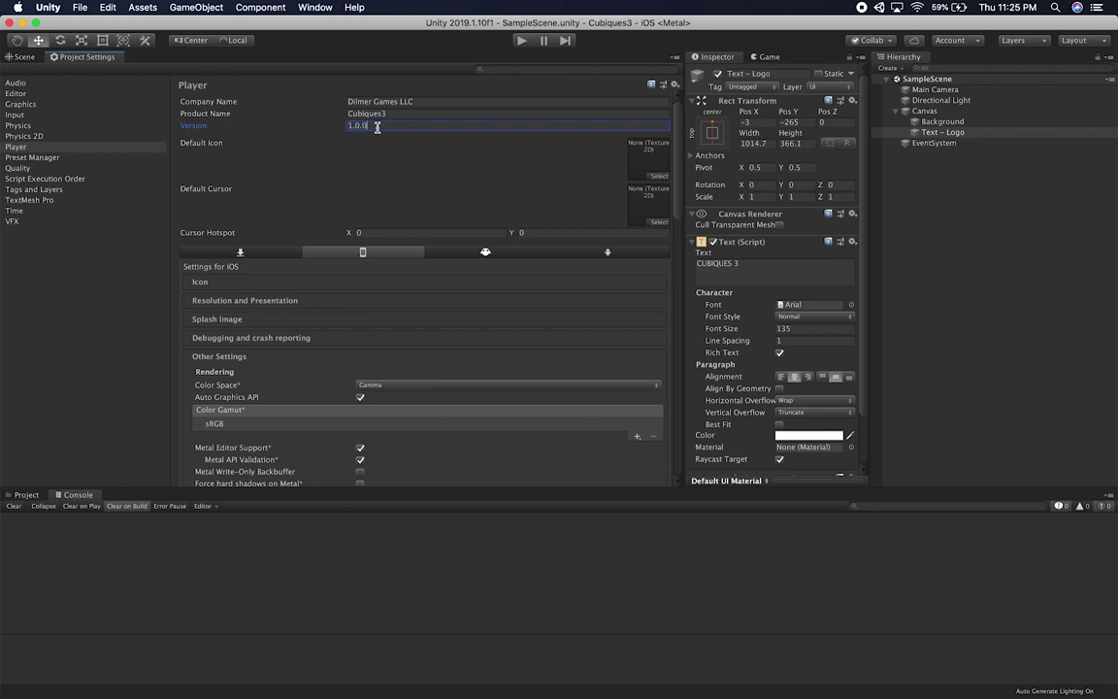
key("super+a")
left_click(370, 128)
scroll(518, 290, "down", 3)
scroll(485, 233, "up", 4)
scroll(418, 281, "down", 5)
scroll(452, 320, "down", 8)
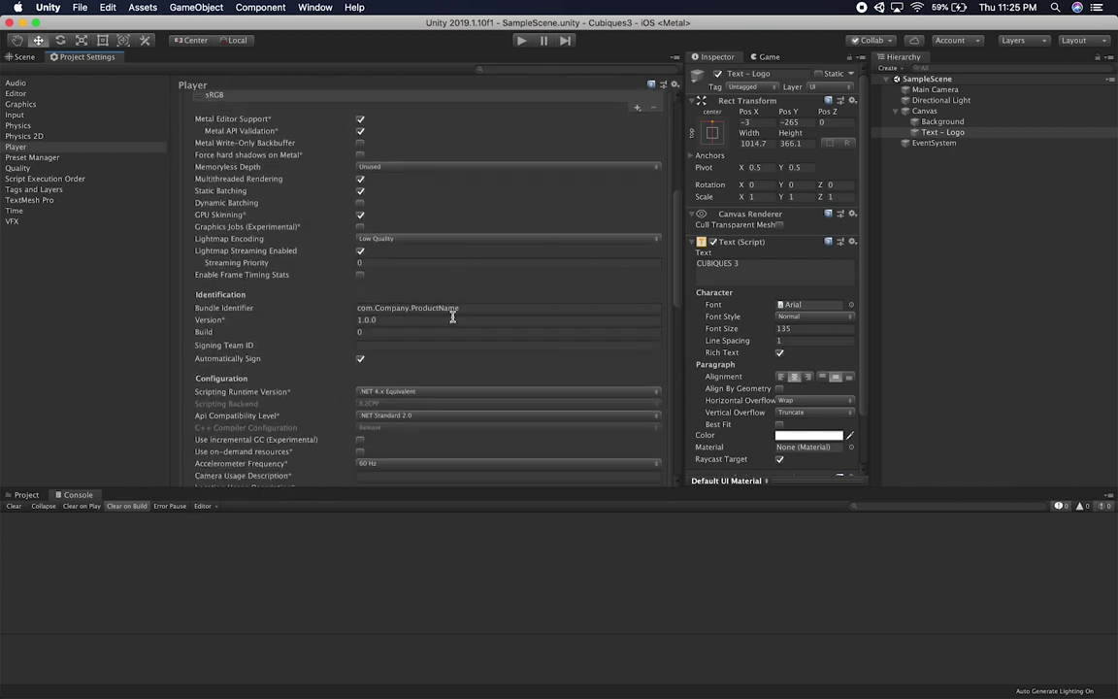
left_click(453, 318)
scroll(437, 314, "up", 12)
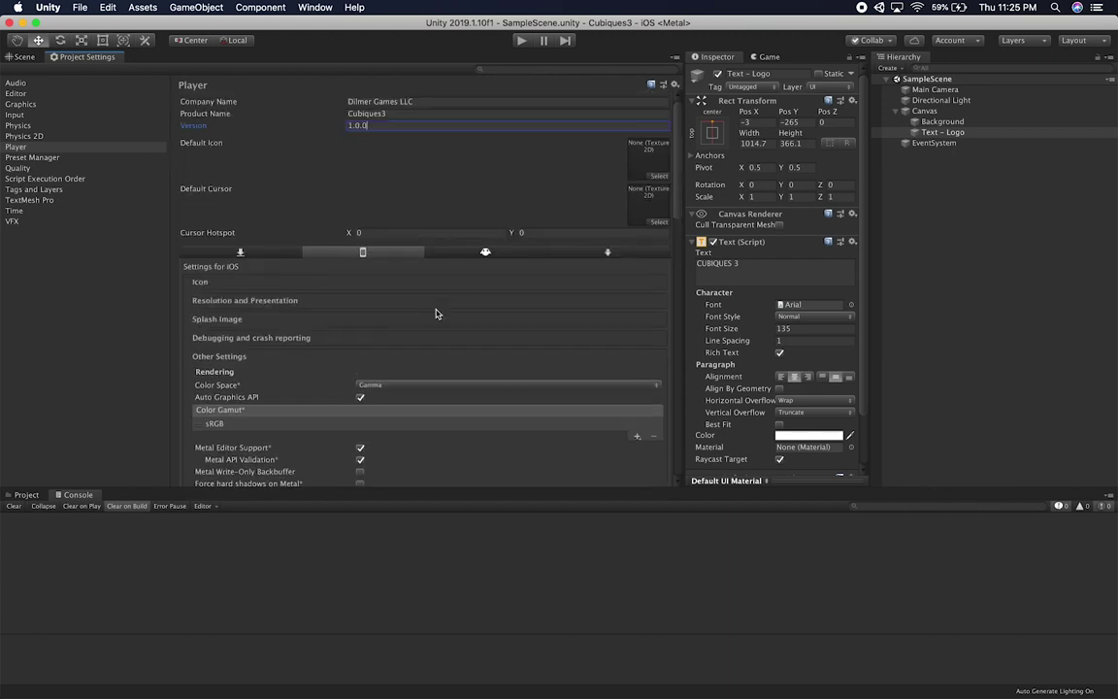
Step: Copy the app's registered bundle ID from App Store Connect and return to Unity
key("super+Tab")
key("super+Tab")
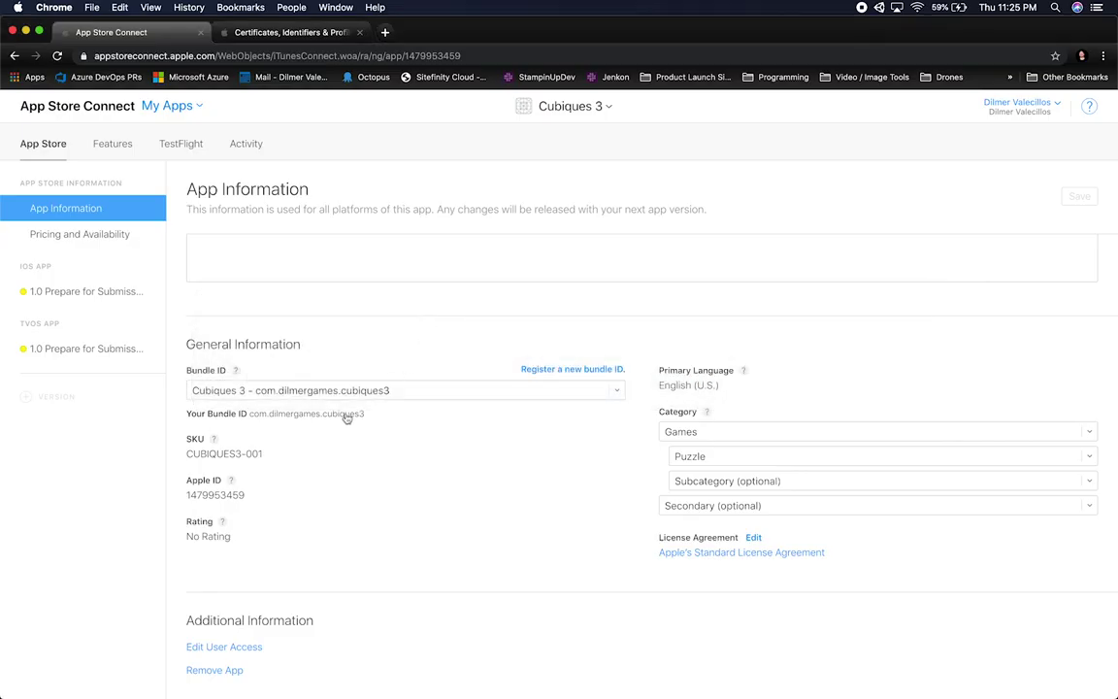
left_click_drag(367, 415, 255, 417)
key("super+c")
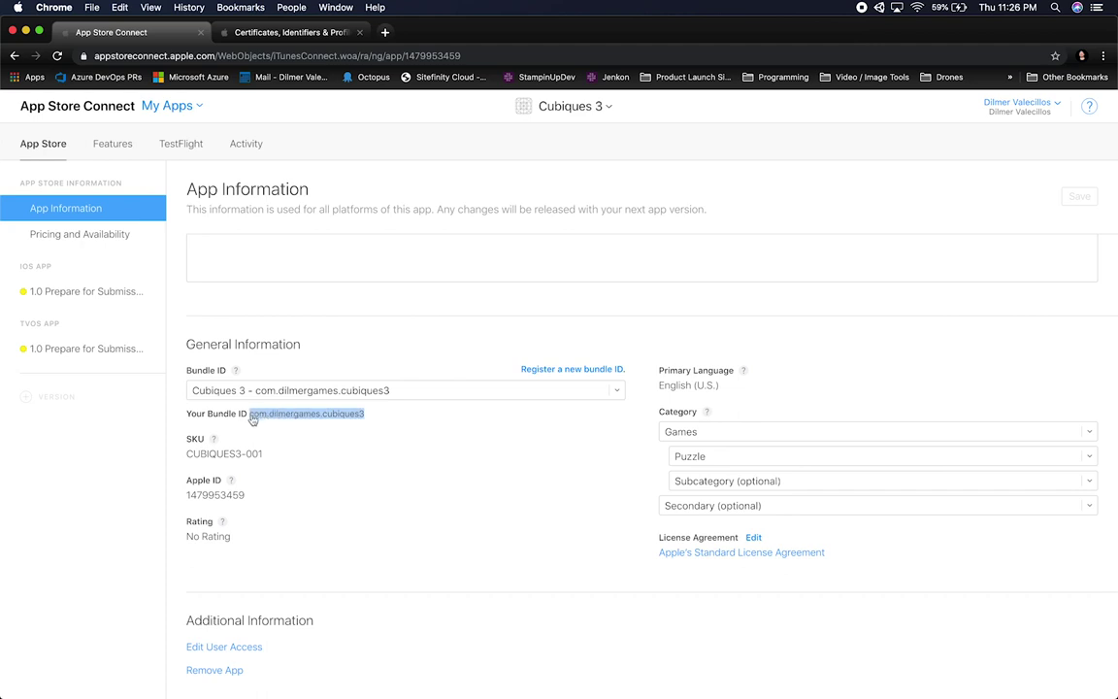
key("super+Tab")
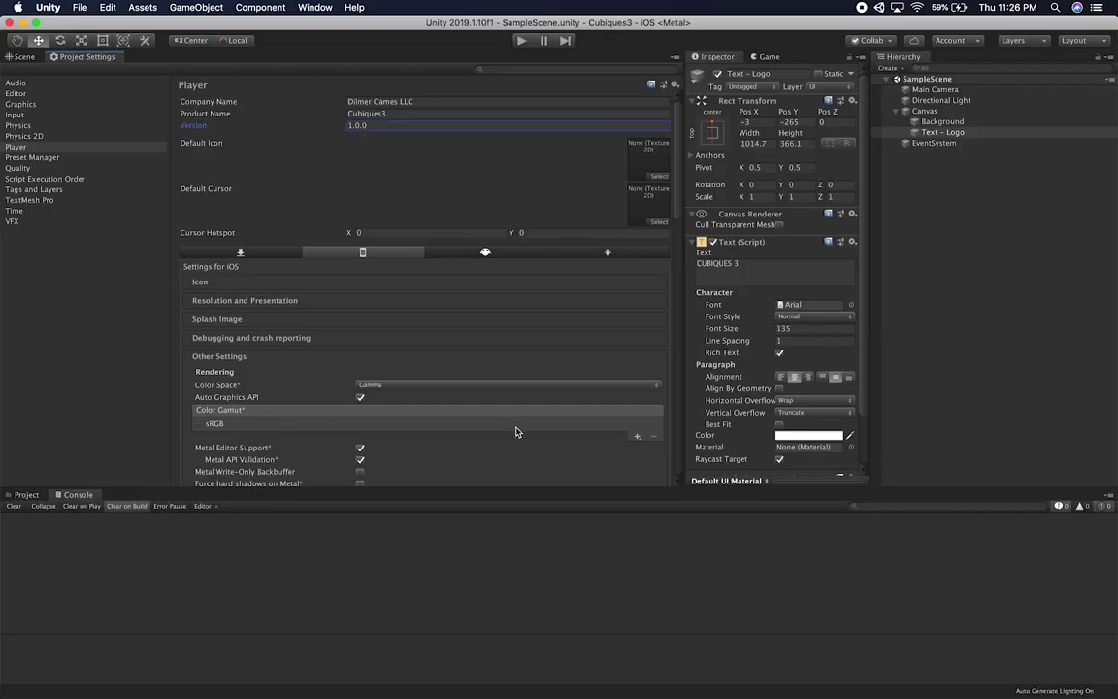
Step: Paste the App Store Connect bundle ID into Bundle Identifier and set Build to 1.0.0
scroll(477, 386, "down", 5)
left_click(434, 367)
key("super+v")
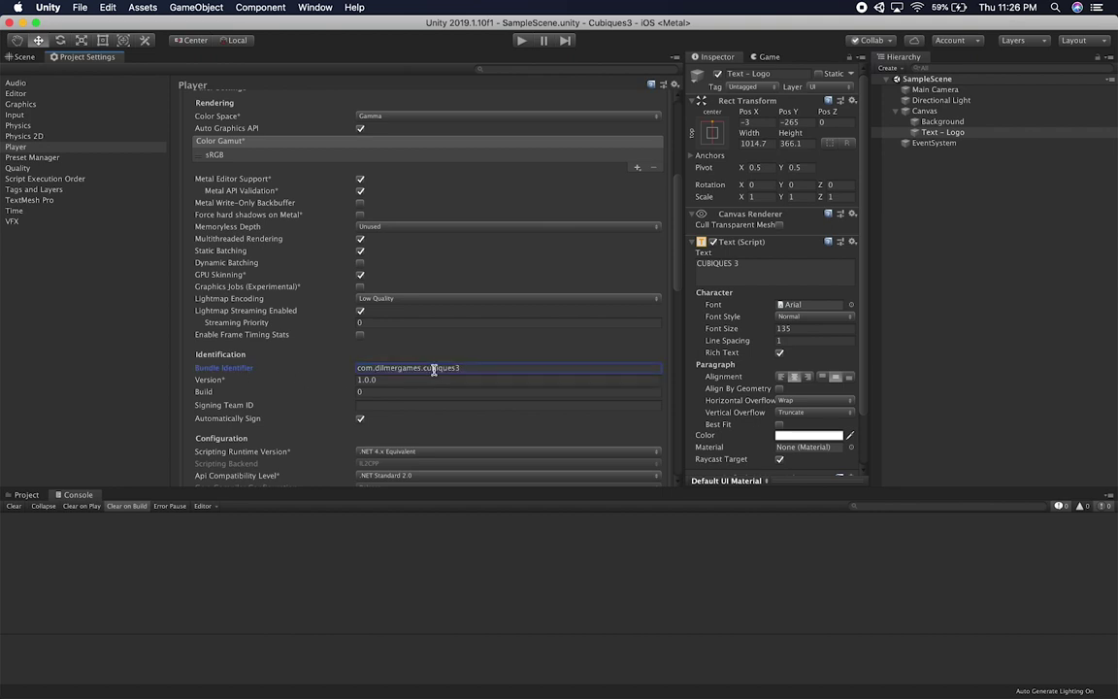
left_click(407, 379)
scroll(427, 310, "up", 5)
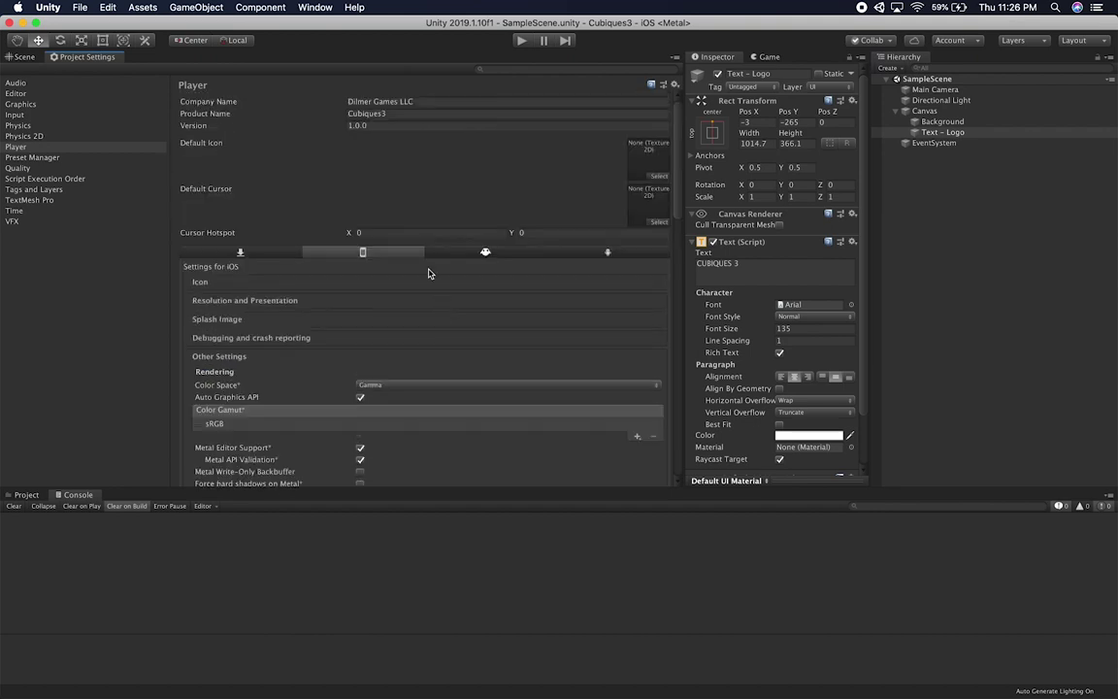
scroll(377, 253, "down", 5)
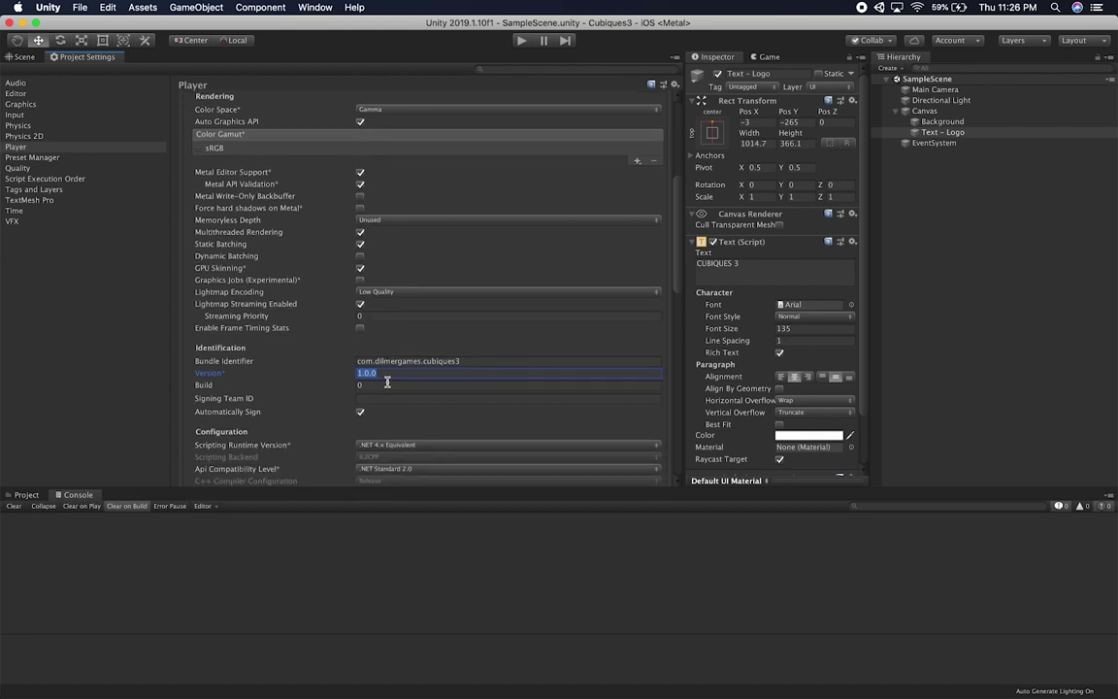
left_click(369, 385)
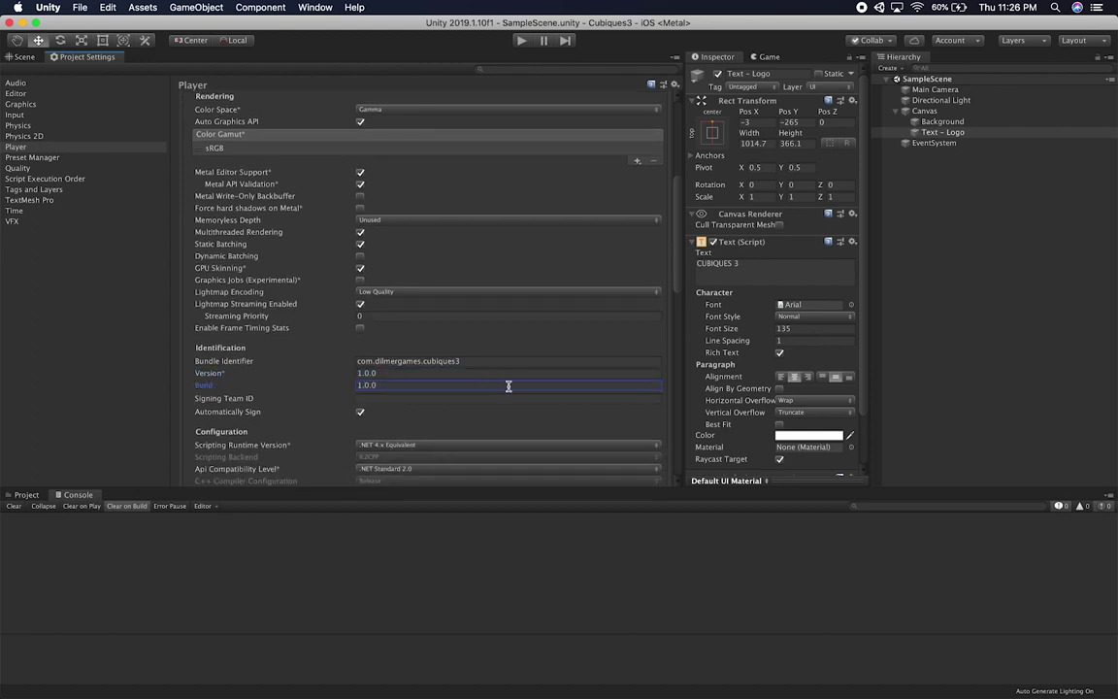
left_click(381, 388)
left_click(392, 384)
scroll(437, 439, "down", 2)
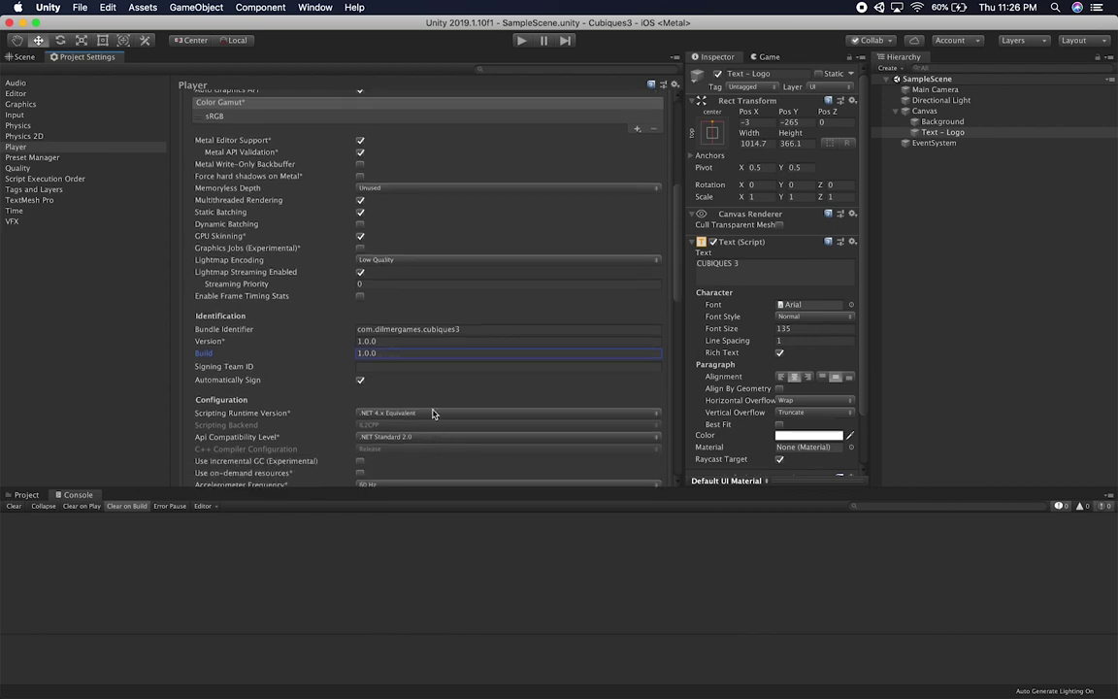
scroll(433, 408, "down", 4)
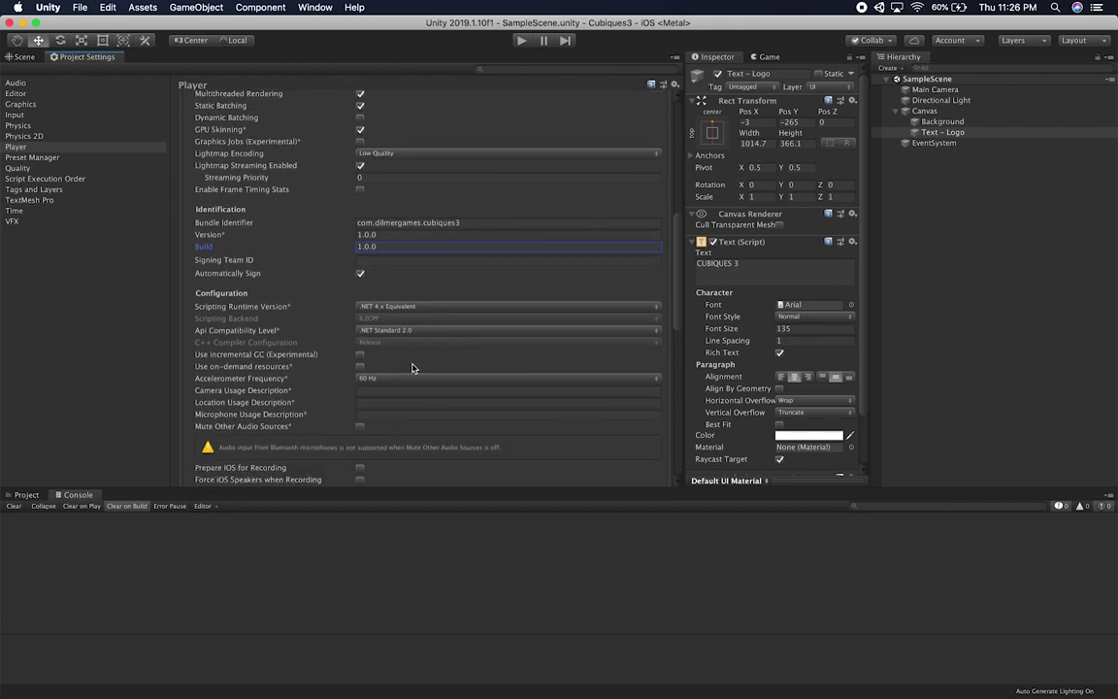
scroll(411, 368, "down", 5)
scroll(411, 368, "down", 6)
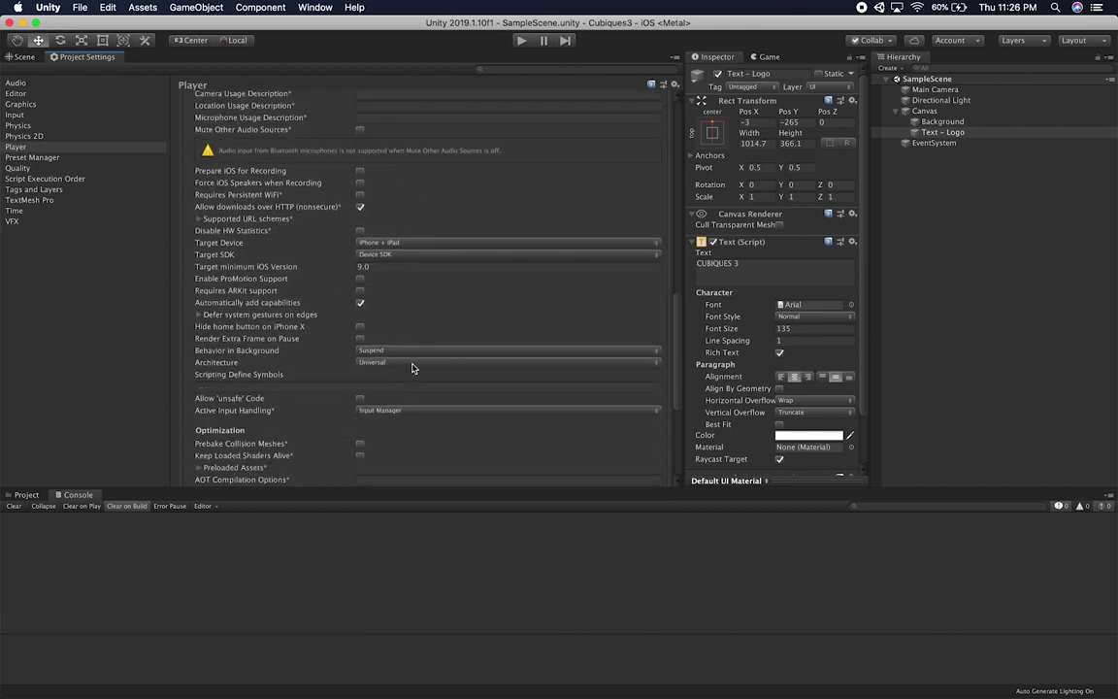
left_click(381, 256)
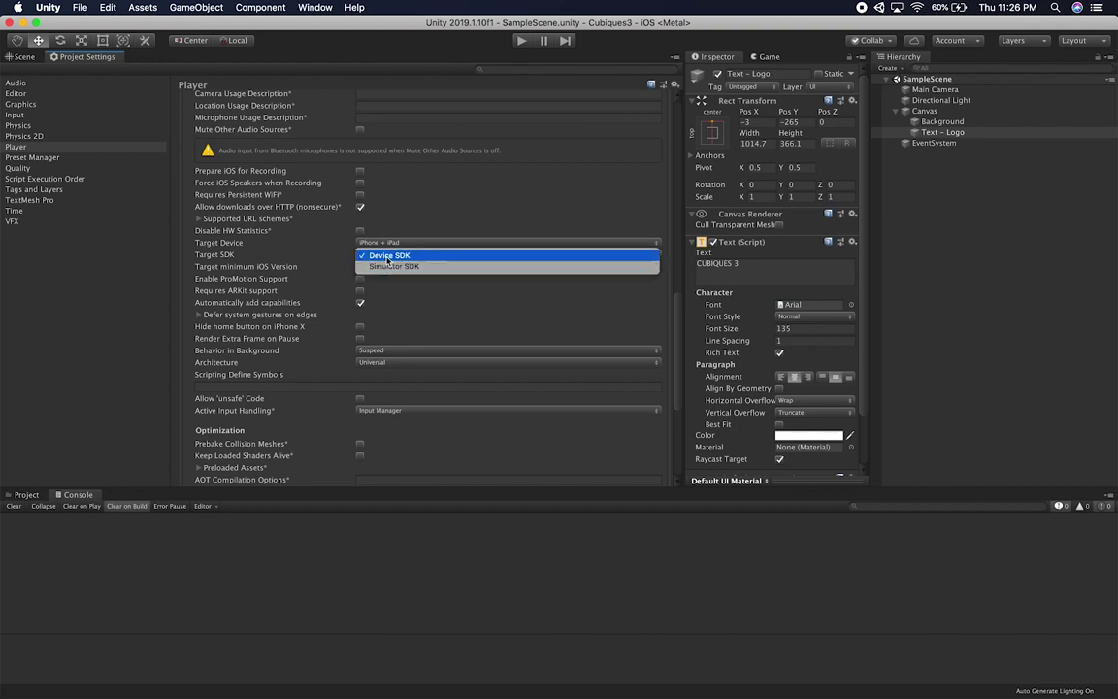
left_click(386, 256)
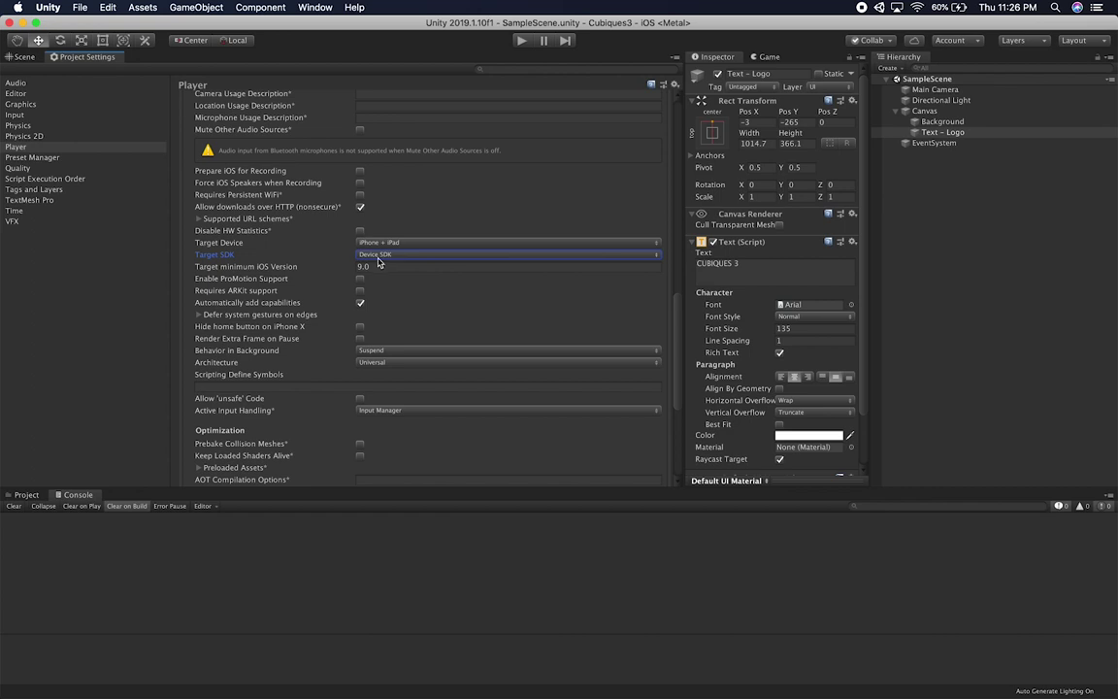
scroll(445, 339, "down", 2)
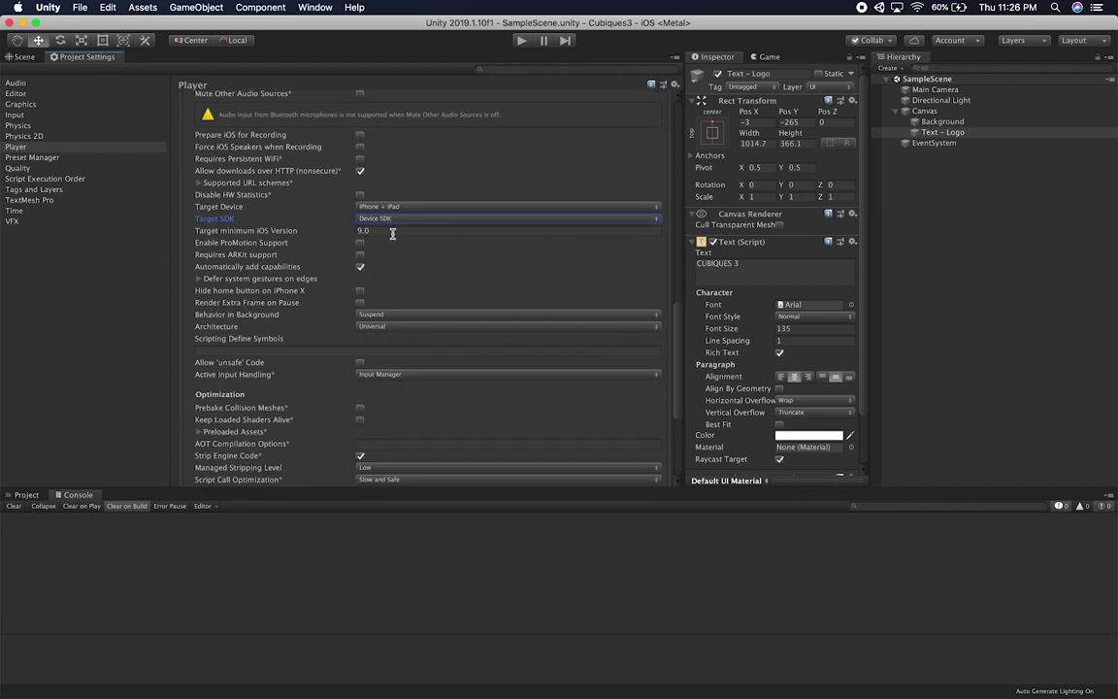
scroll(405, 328, "down", 1)
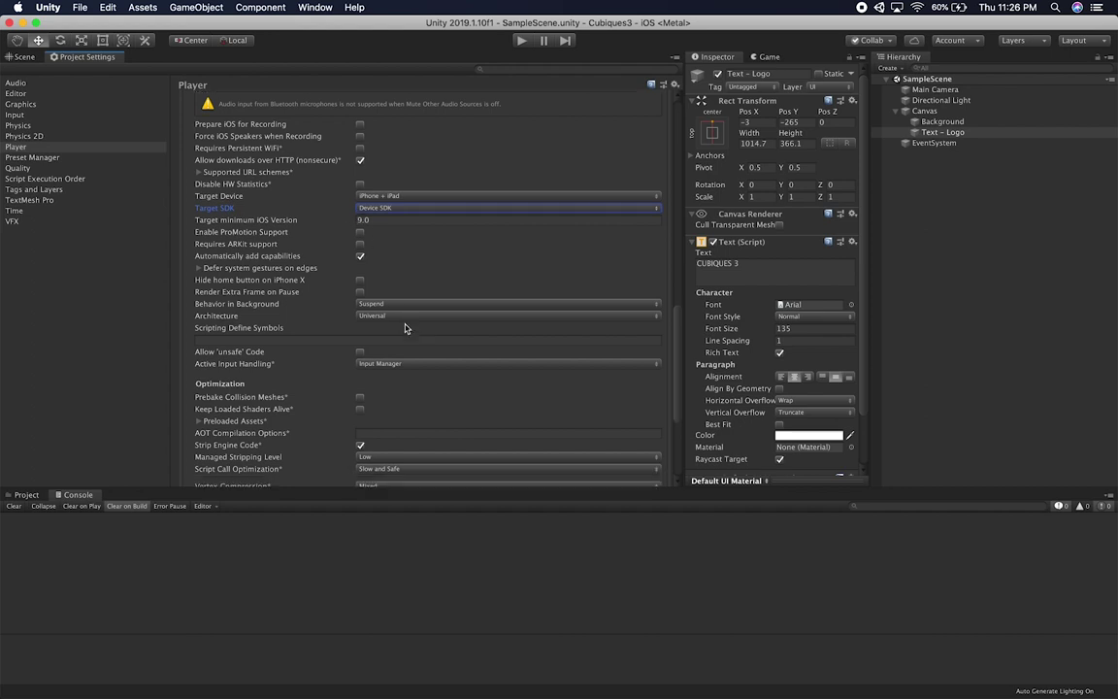
scroll(406, 328, "down", 1)
left_click(367, 215)
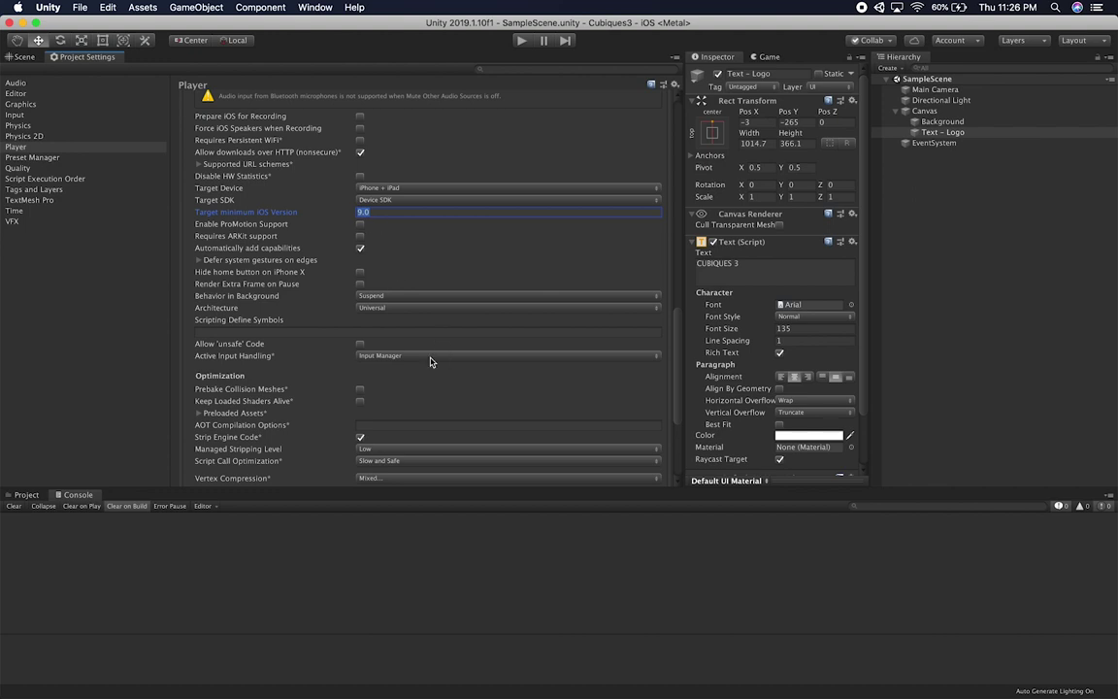
left_click(390, 312)
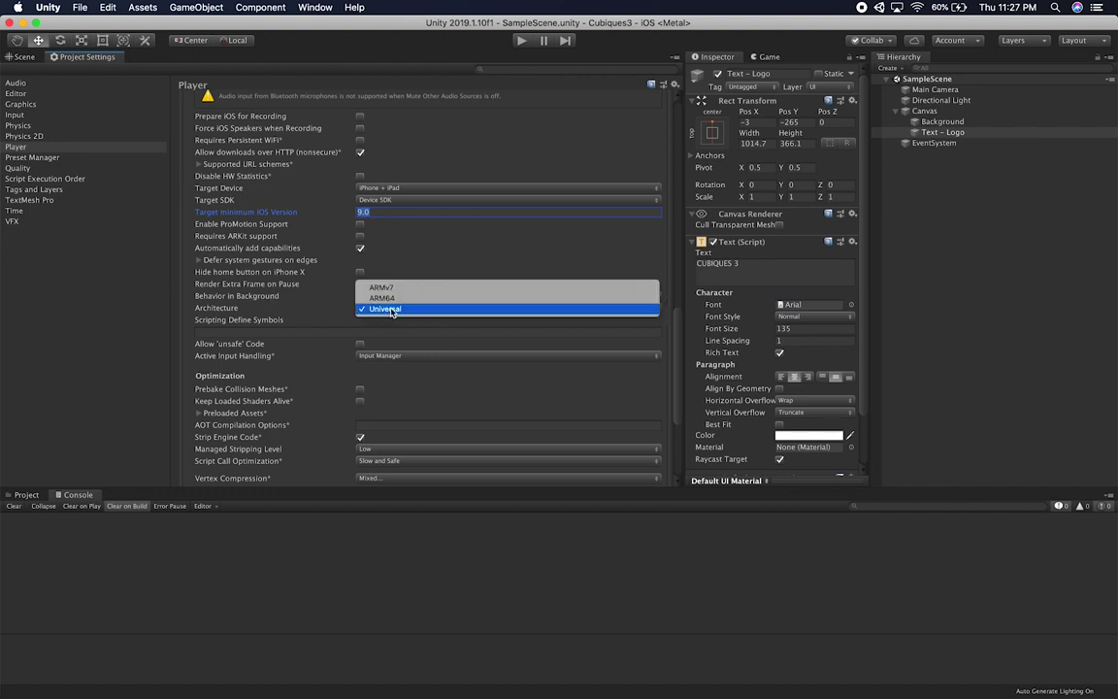
left_click(399, 310)
scroll(447, 383, "down", 4)
scroll(453, 393, "up", 20)
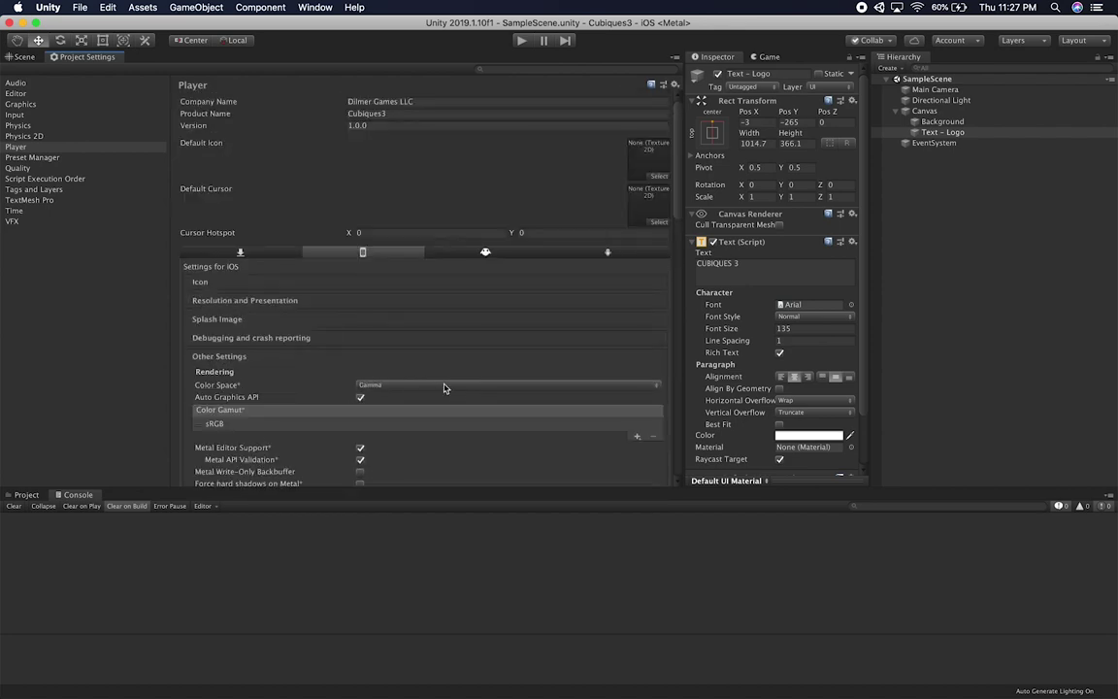
Step: Inspect the empty iPhone application icon slots, collapse the icon lists, and return to the Scene view
left_click(288, 321)
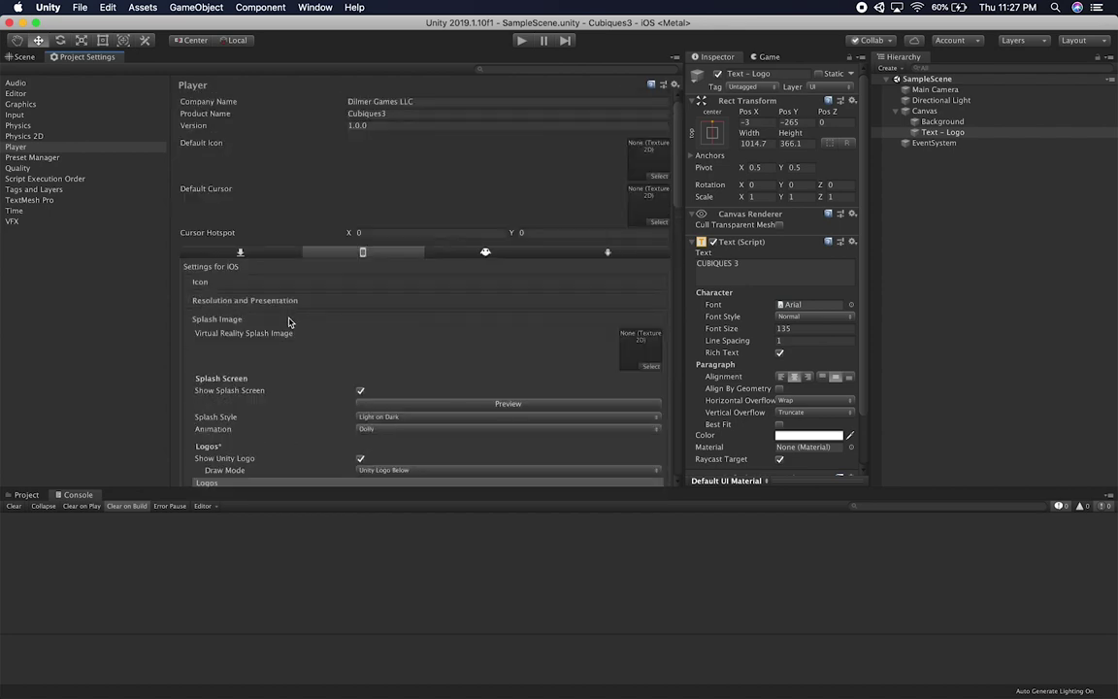
left_click(258, 280)
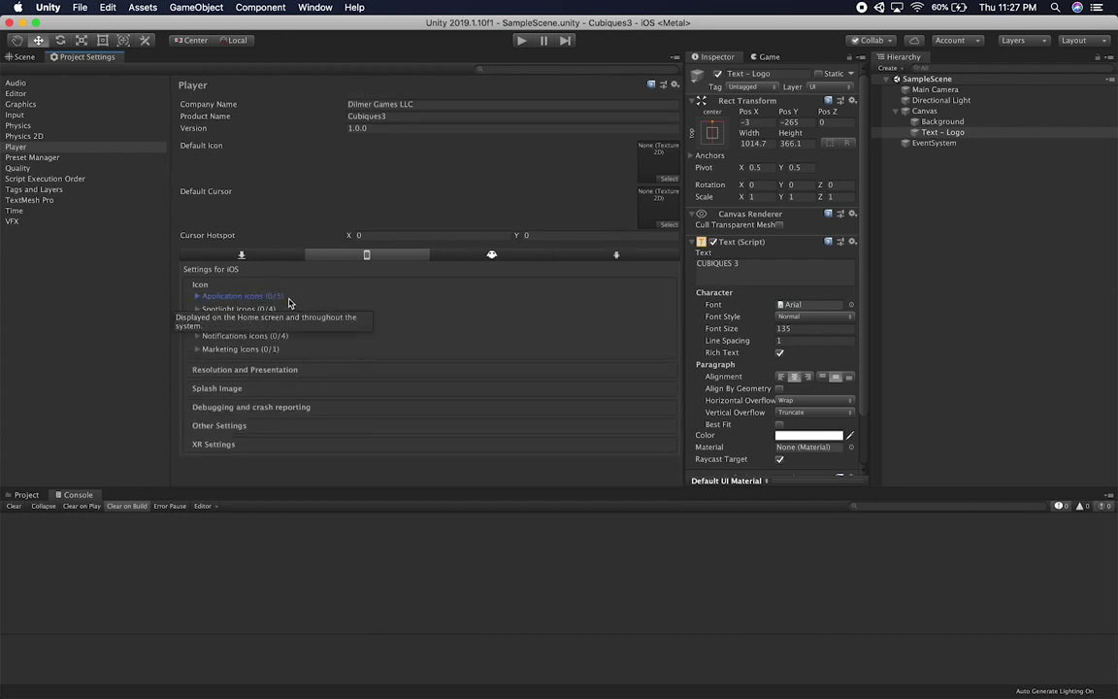
left_click(199, 297)
left_click(203, 309)
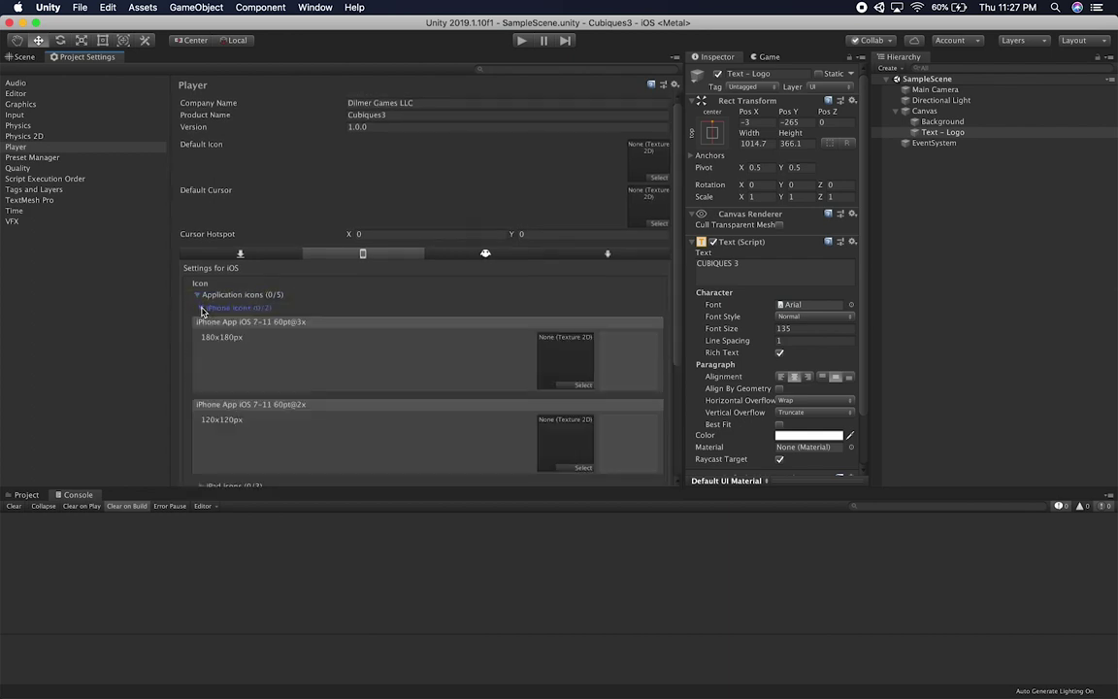
left_click(203, 309)
left_click(198, 295)
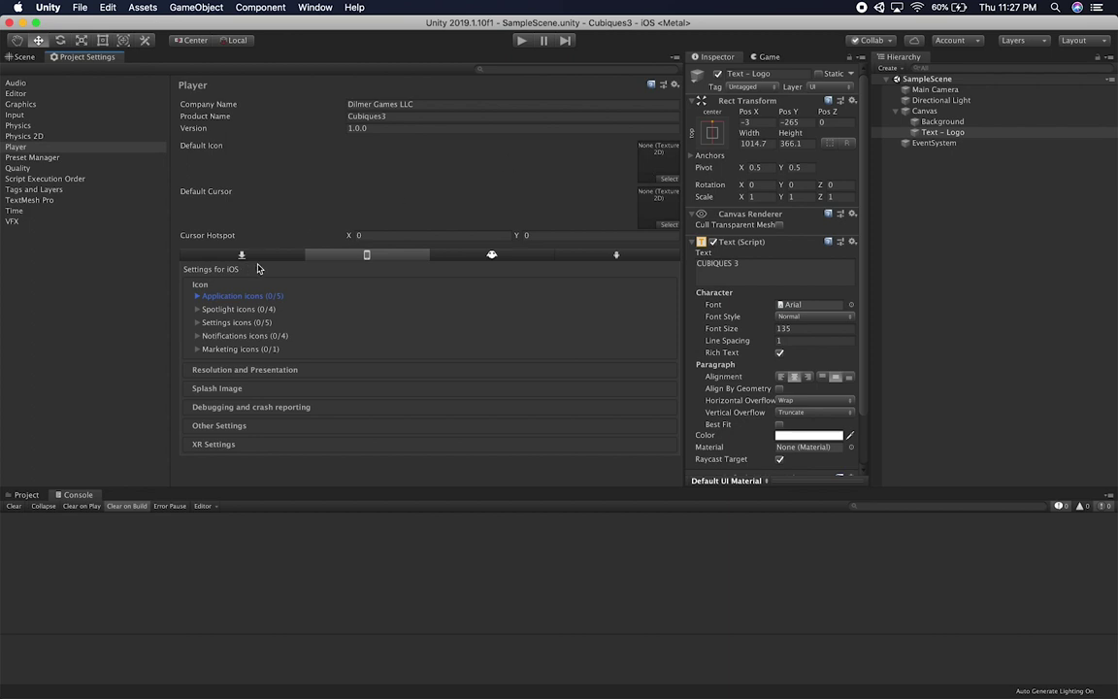
key("Right")
left_click(202, 309)
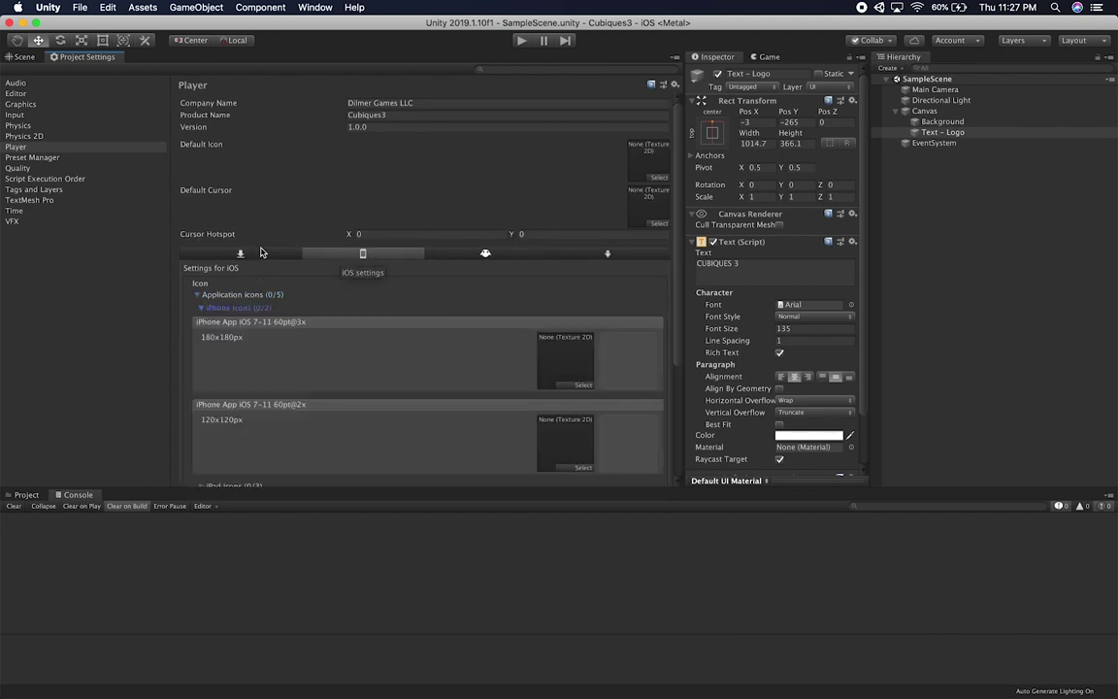
left_click(199, 296)
left_click(198, 298)
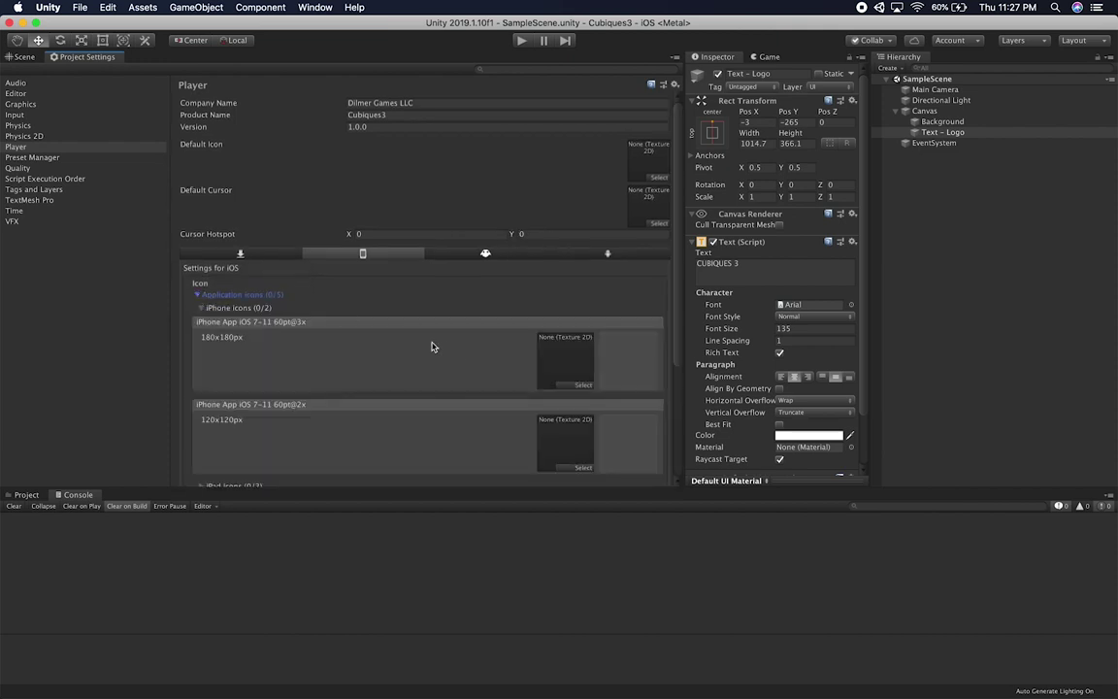
left_click(195, 297)
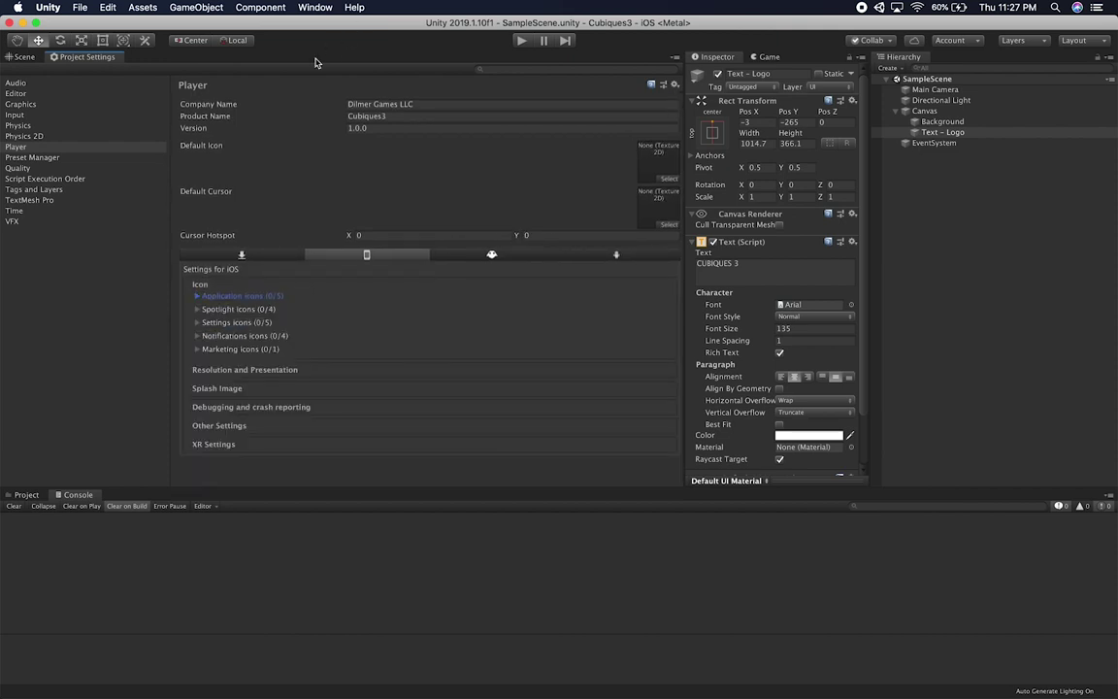
left_click(22, 58)
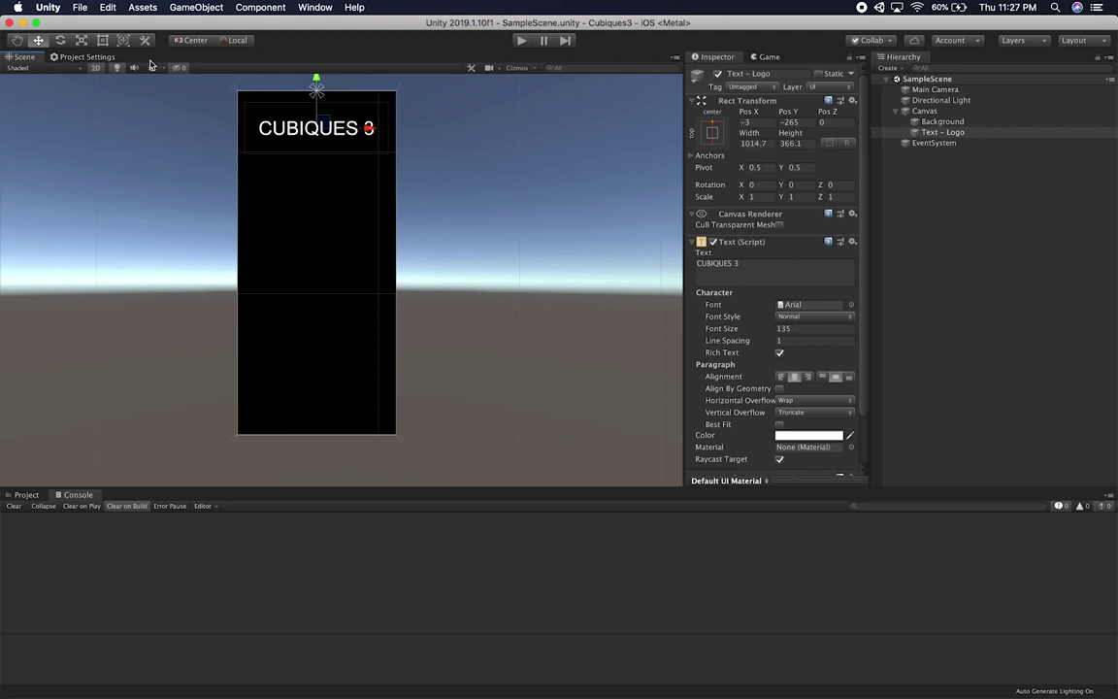
Step: Start the iOS build, saving it as Cubiques3 in a new Desktop folder named Builds
left_click(80, 7)
left_click(98, 135)
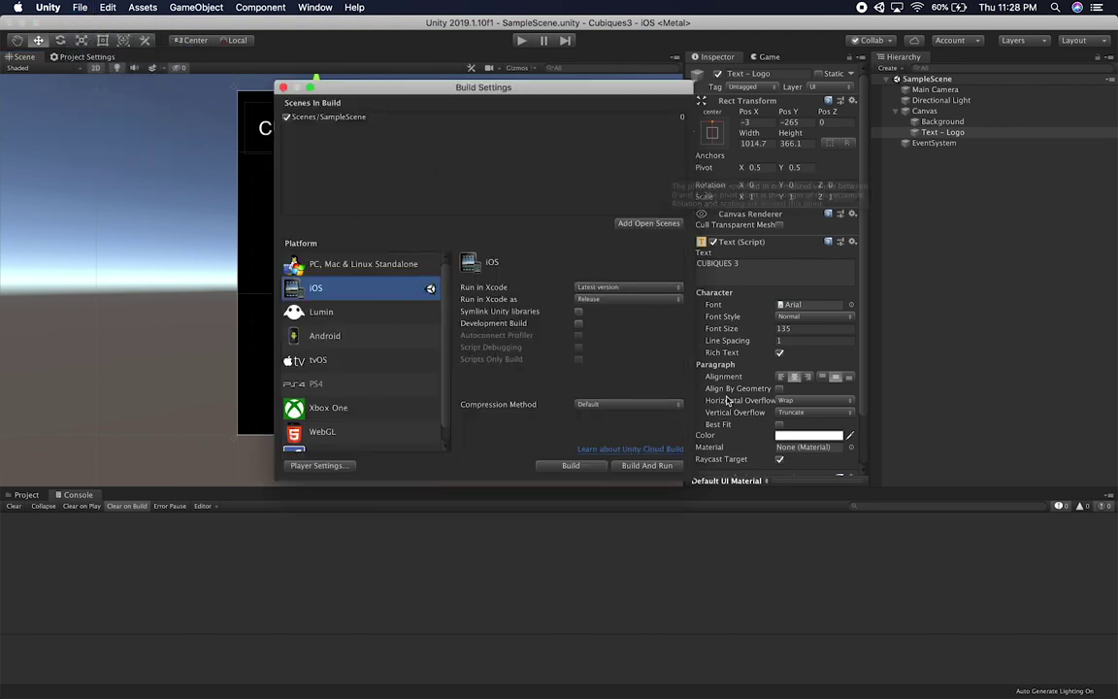
left_click(563, 466)
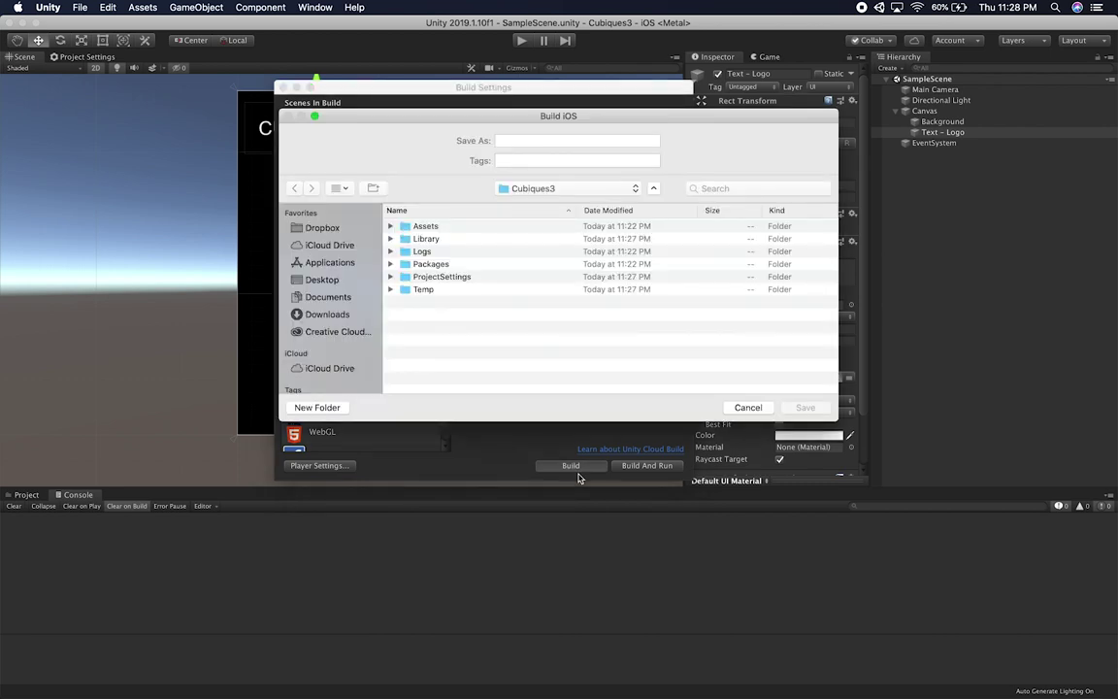
left_click(321, 281)
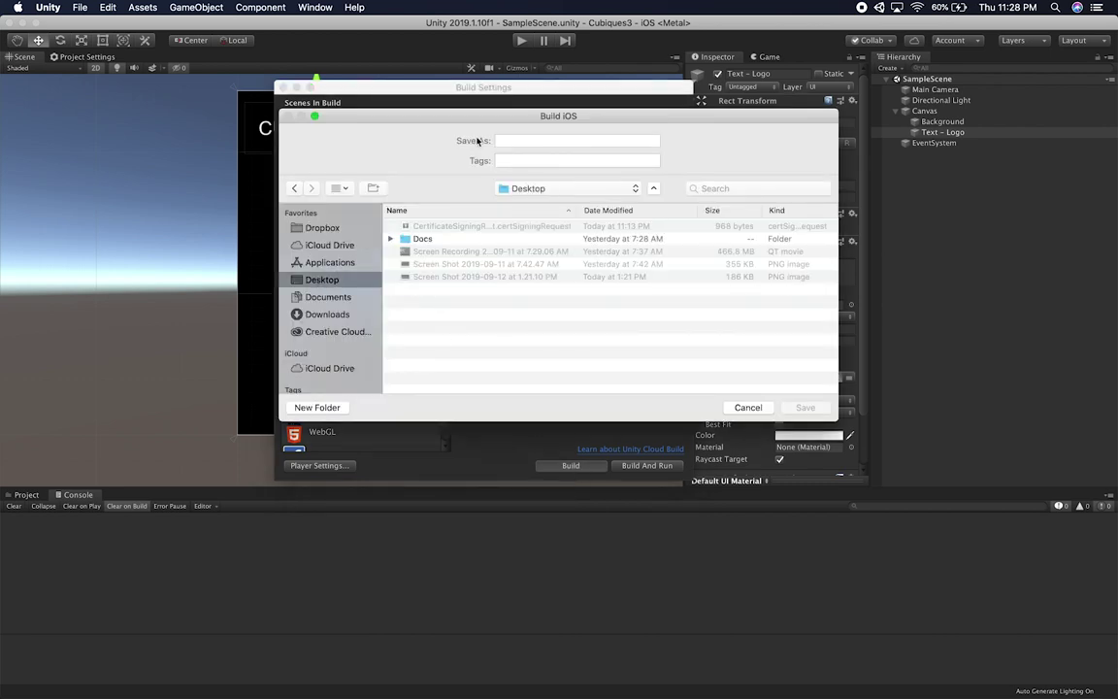
left_click(512, 139)
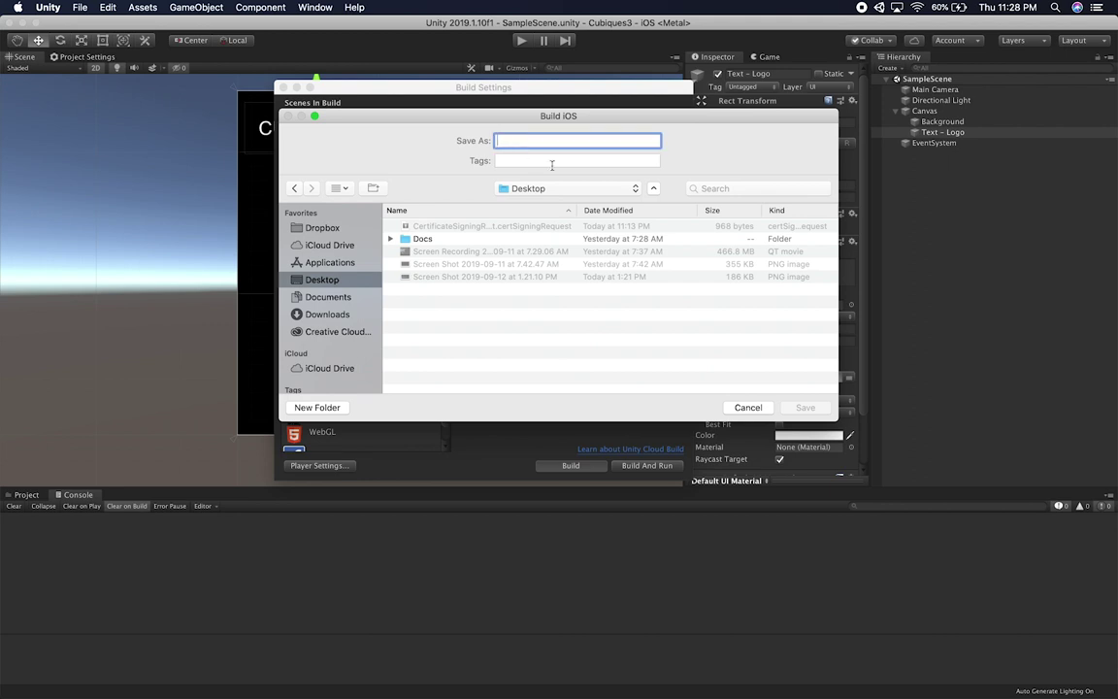
type("Cubiques3")
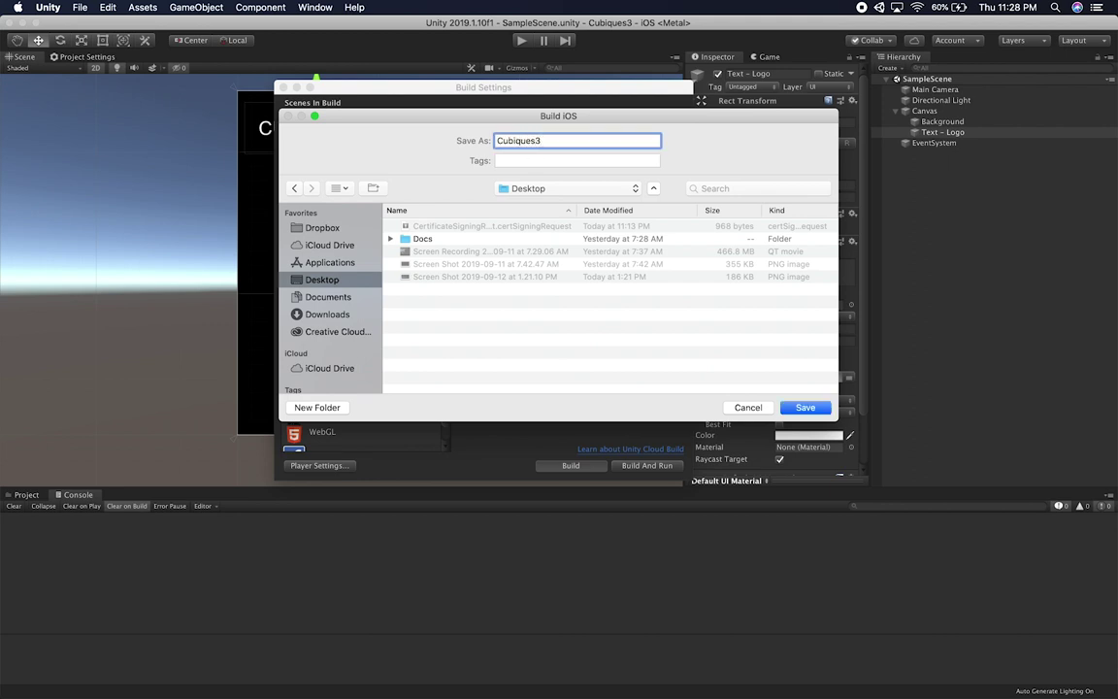
left_click(331, 408)
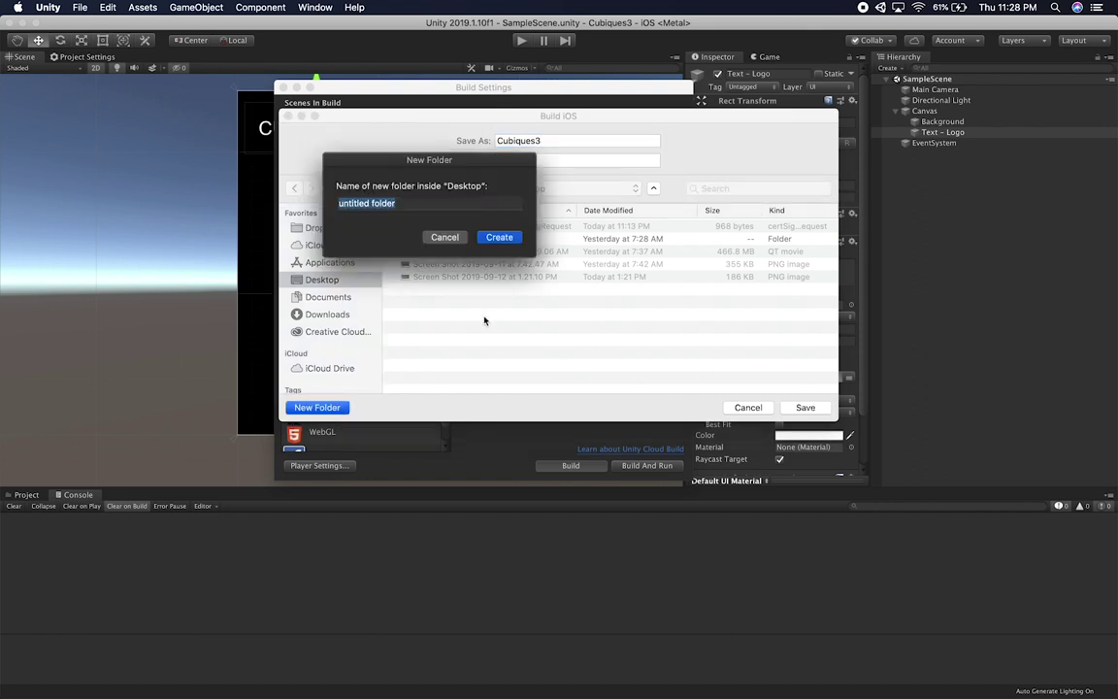
type("Builds")
key("Return")
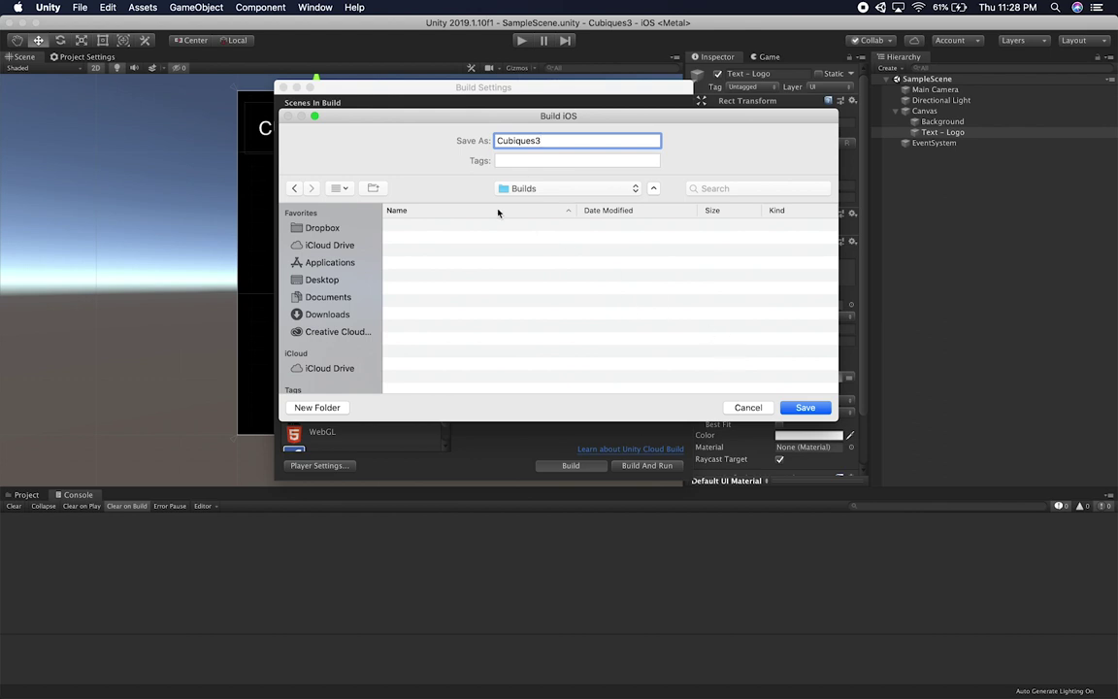
left_click(805, 408)
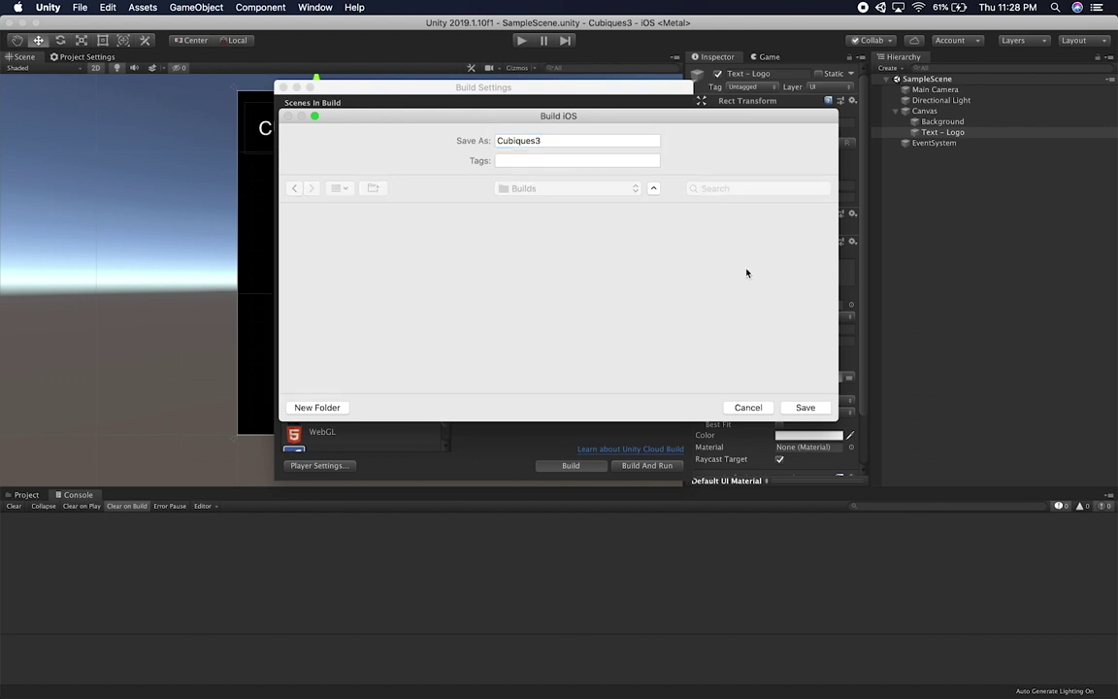
Step: In Terminal, go to ~/Desktop and list its contents with ls and ls -la
key("super+Tab")
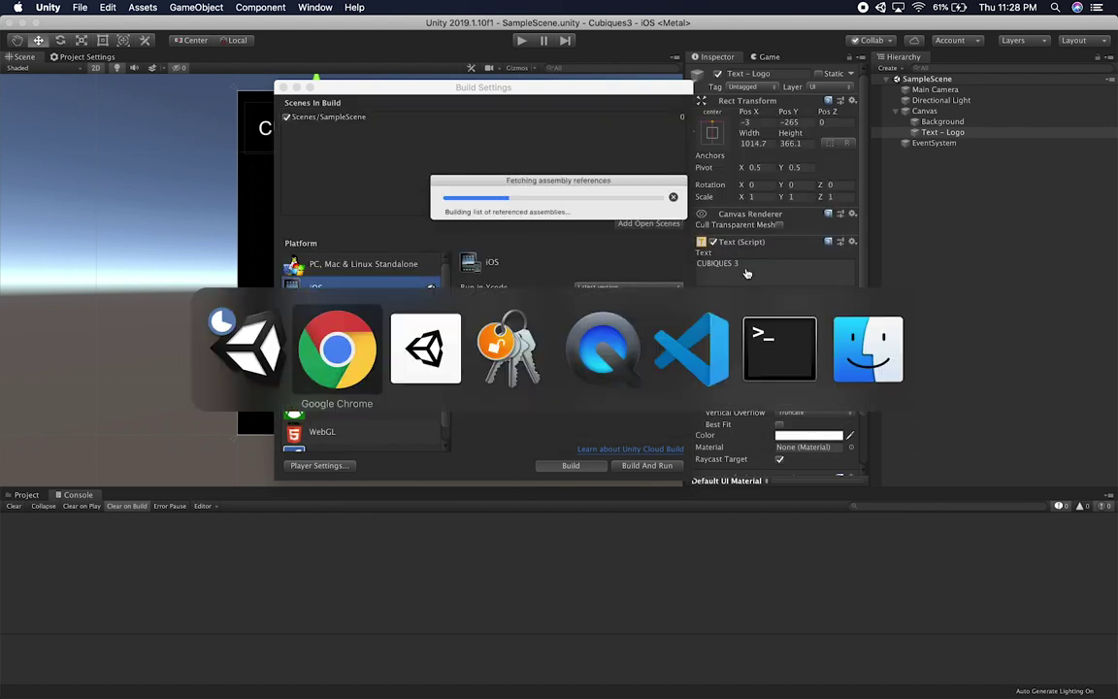
key("super+shift+Tab")
key("super+shift+Tab")
key("super+shift+Tab")
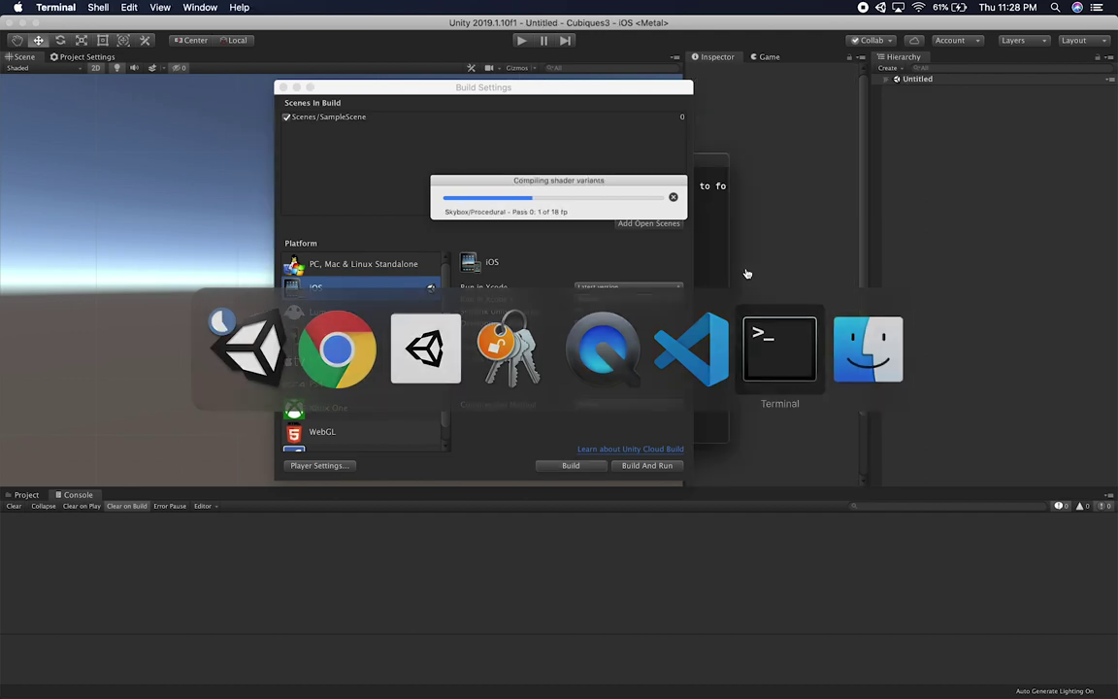
left_click_drag(704, 160, 948, 318)
type("cd ~")
key("Return")
type("cd Desktop")
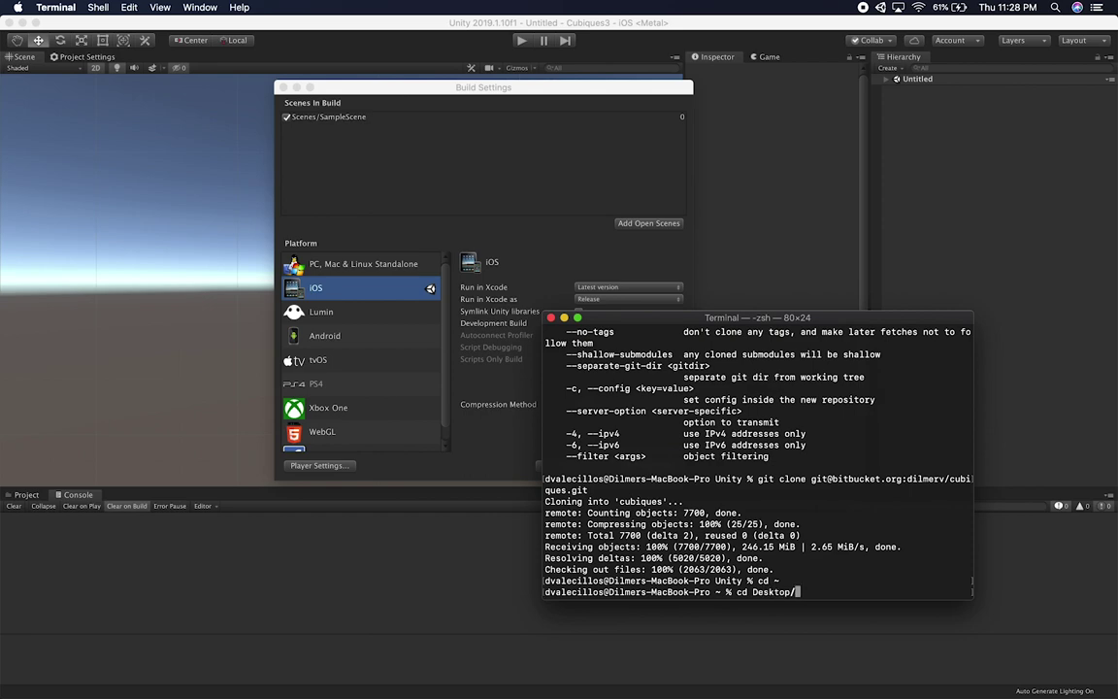
key("Return")
type("ls")
key("Return")
type("ls -la")
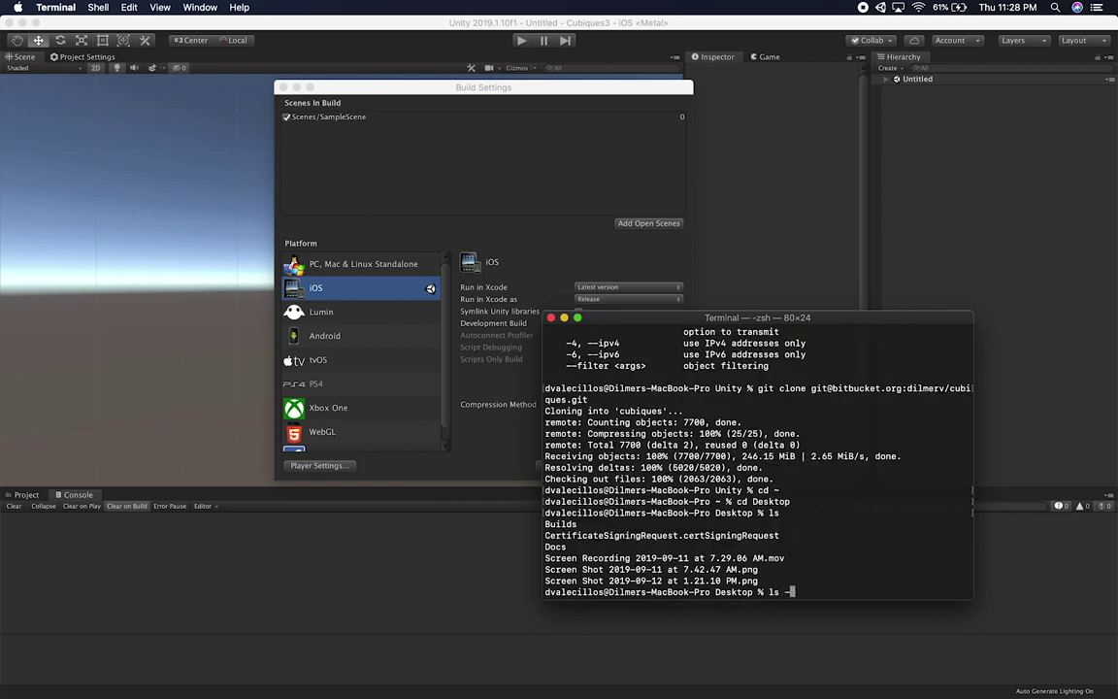
key("Return")
Step: List the Builds folder, then enter Cubiques3 and list its contents
type("cd b")
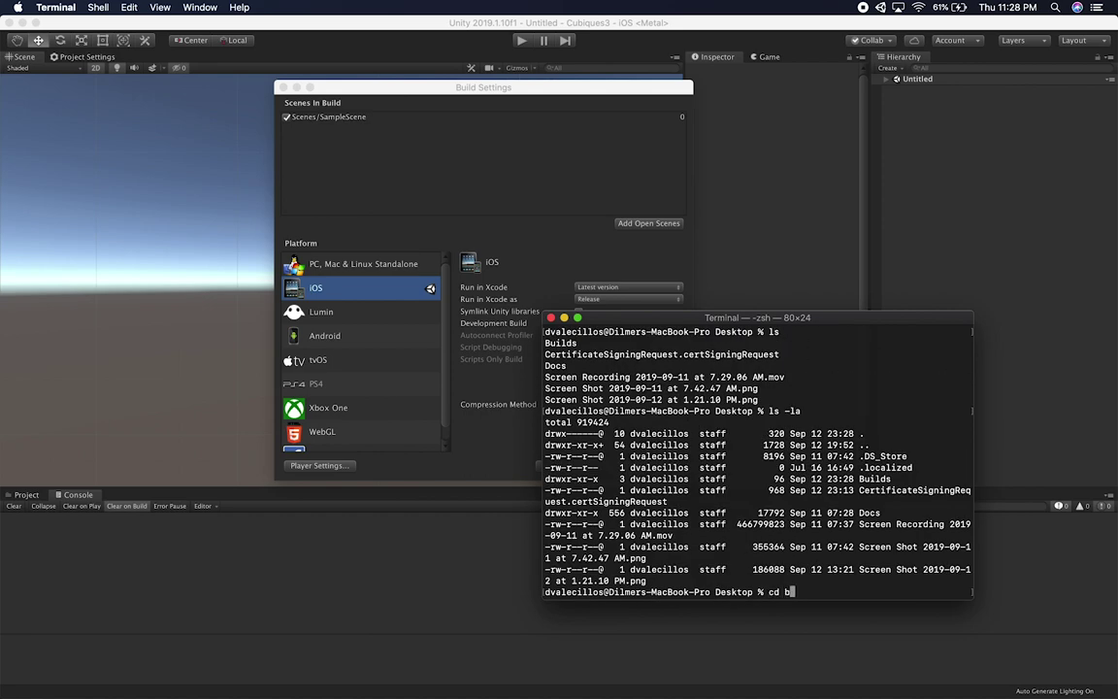
key("Tab")
key("Return")
type("ls")
key("Return")
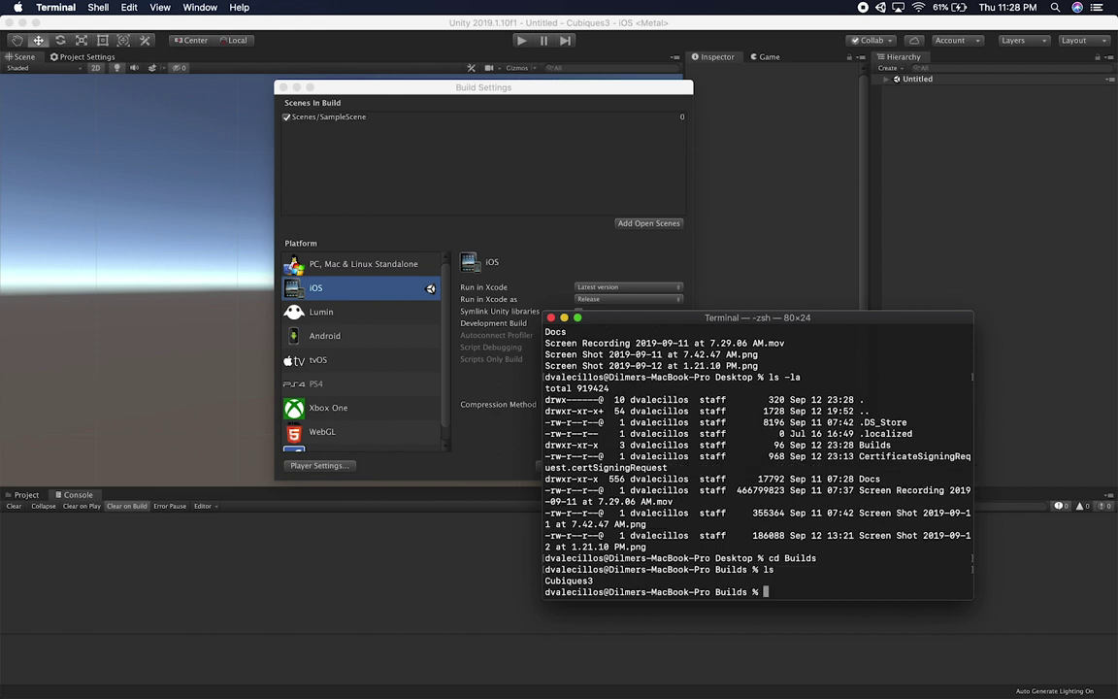
key("super+k")
type("ls")
key("Return")
type("ls -la")
key("Return")
type("cd Cubiques3")
key("Return")
type("ls")
key("Return")
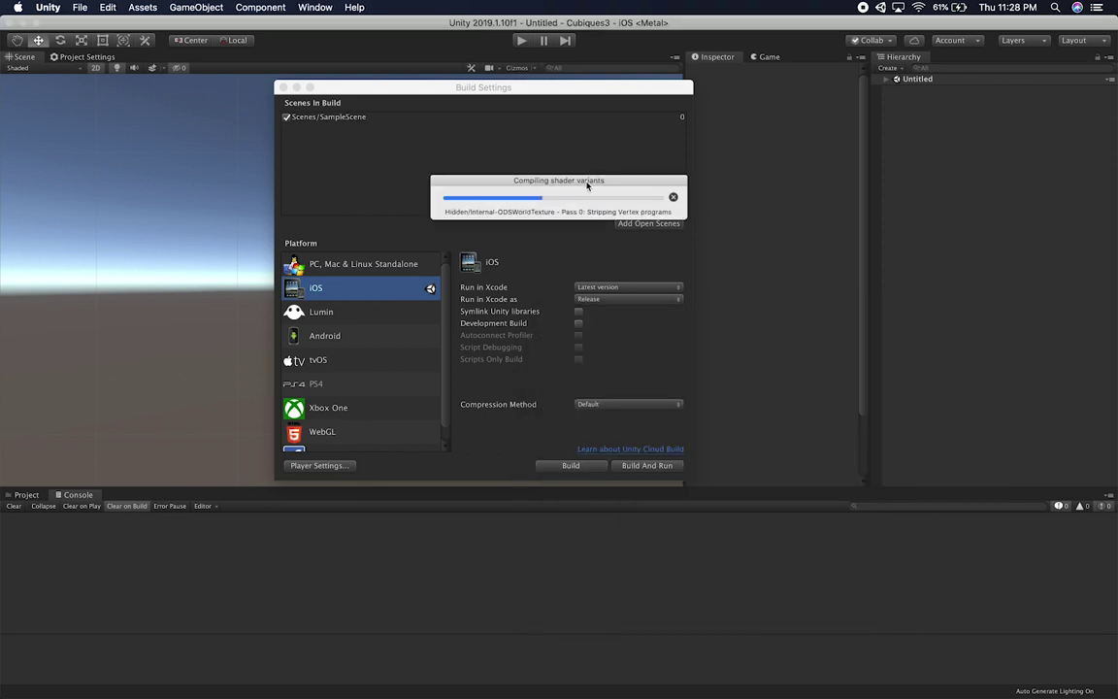
Step: Move the build progress and Build Settings windows aside and bring App Store Connect forward
left_click_drag(591, 179, 559, 204)
key("super+Tab")
key("super+Tab")
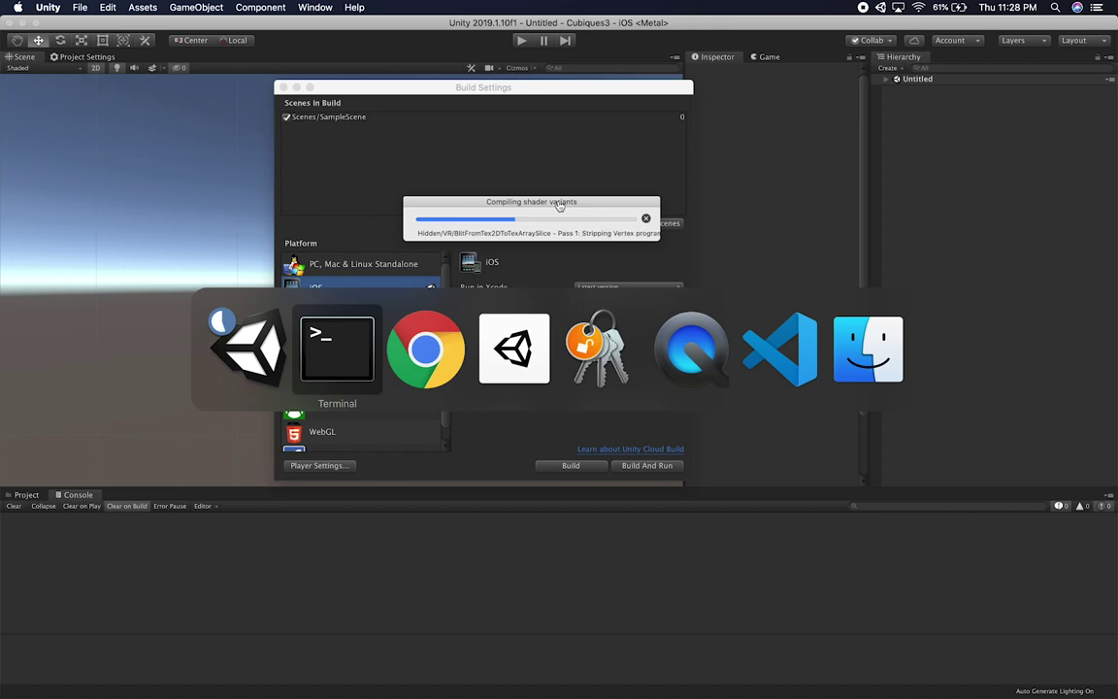
left_click_drag(316, 87, 762, 192)
key("super+Tab")
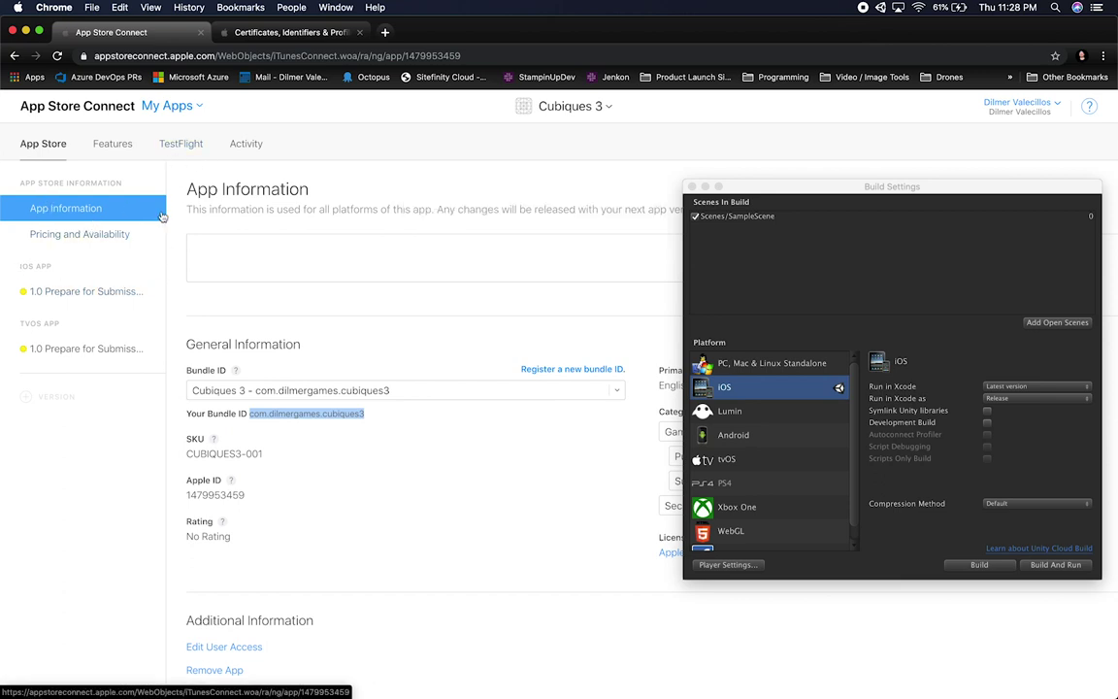
Step: Open iOS 1.0 Prepare for Submission and review Promotional Text, Keywords and Description down to Build
left_click(111, 234)
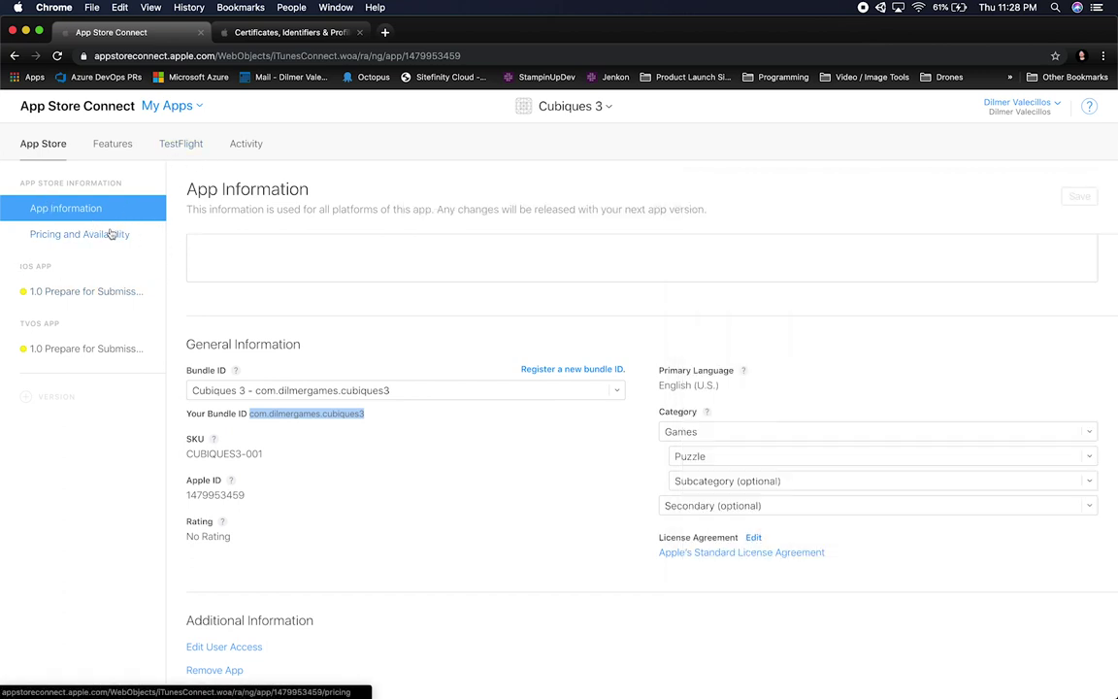
left_click(103, 292)
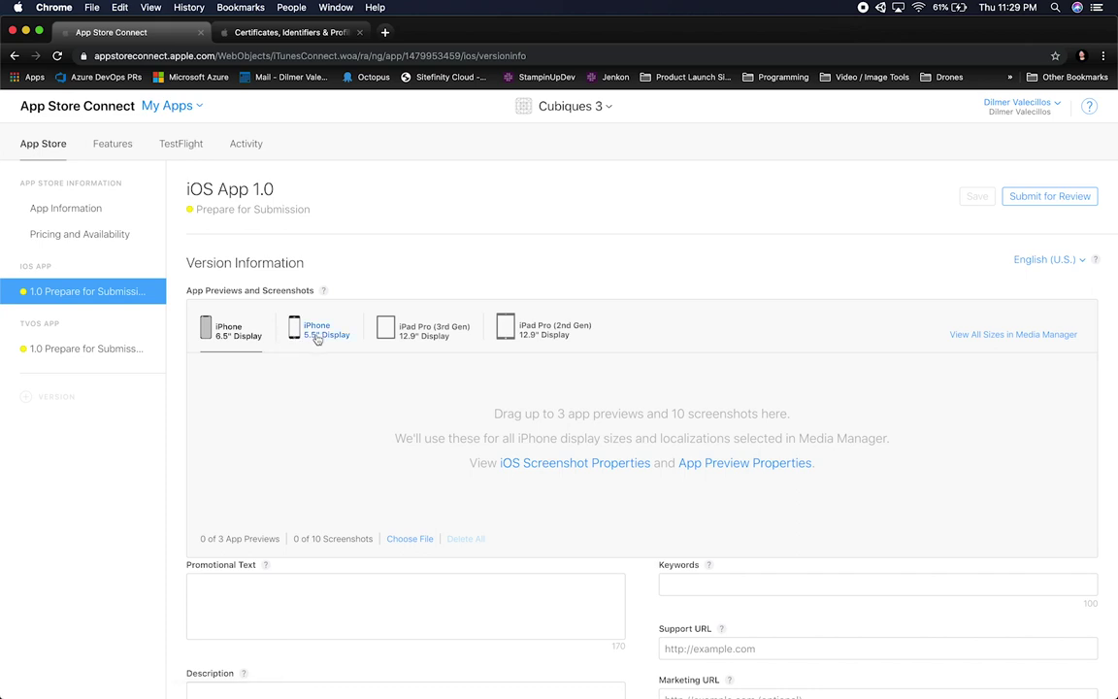
scroll(446, 417, "down", 5)
left_click(372, 316)
left_click(696, 325)
scroll(694, 512, "down", 3)
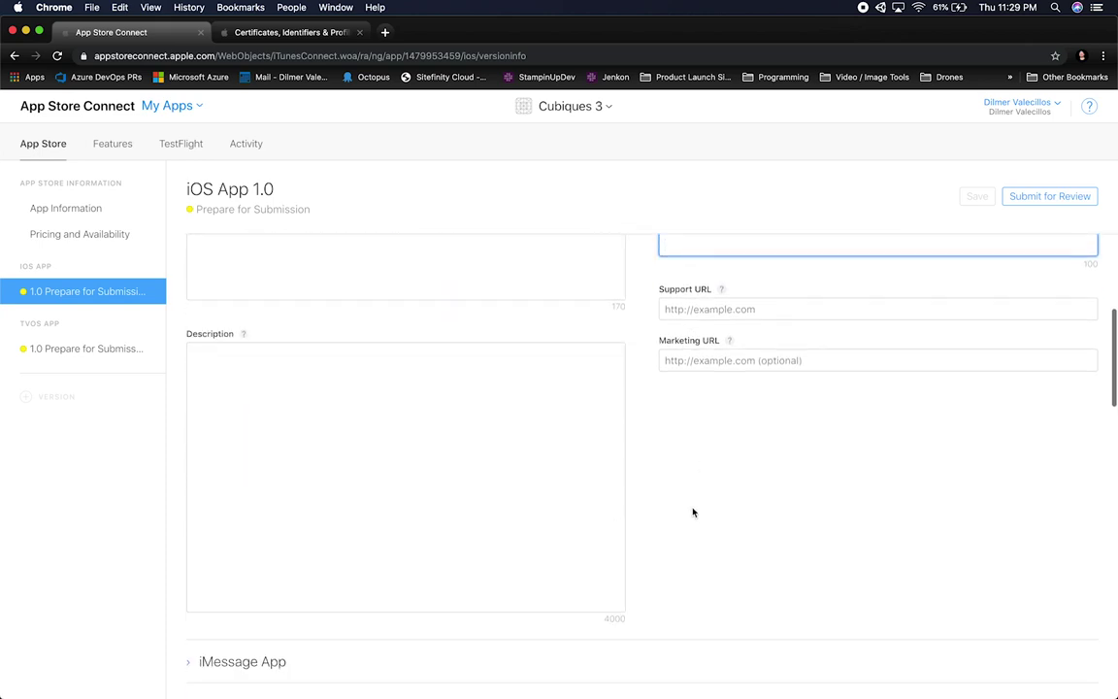
left_click(392, 413)
scroll(693, 435, "down", 6)
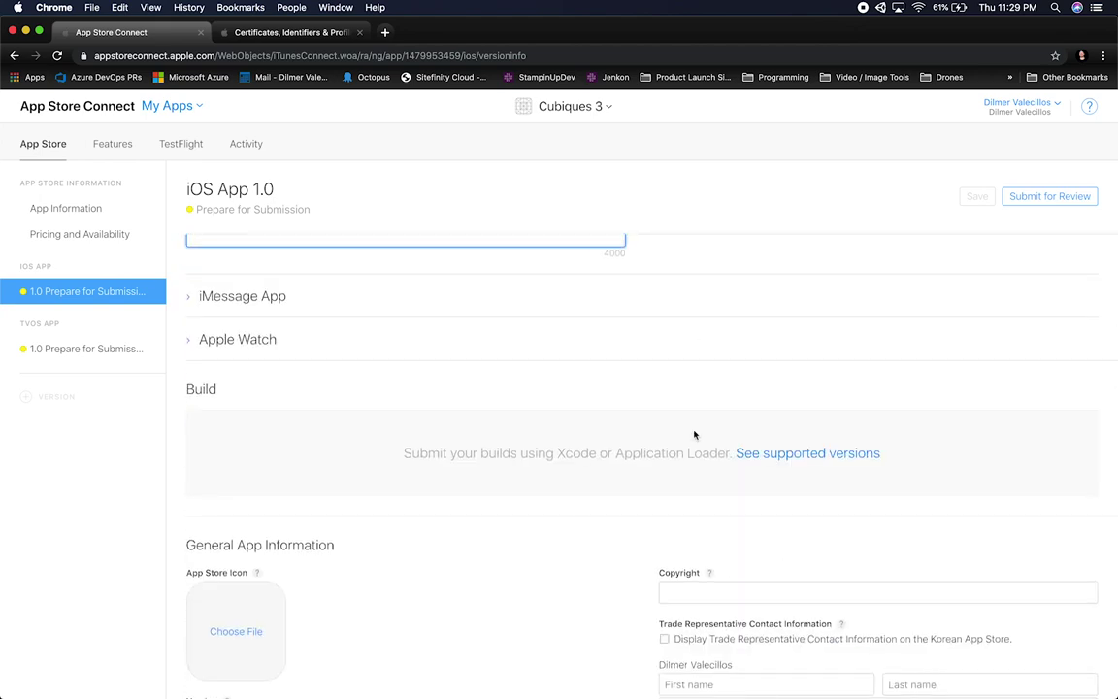
scroll(694, 433, "down", 1)
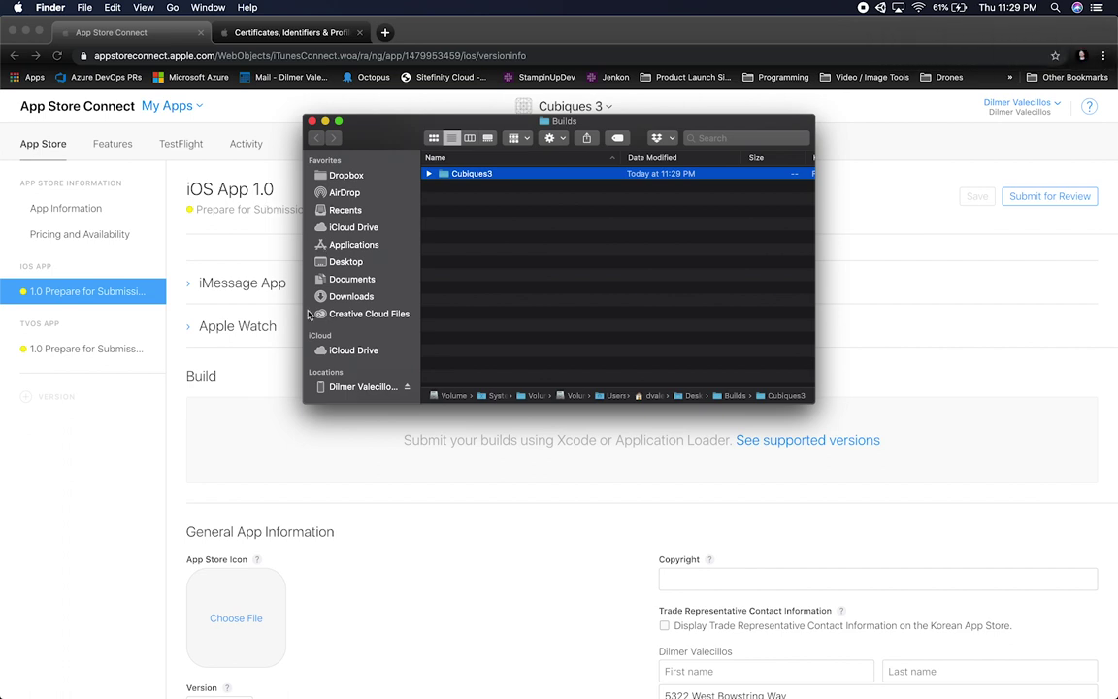
Step: Open Builds/Cubiques3 in Finder, enlarge the window, and launch Unity-iPhone.xcodeproj in Xcode
left_click(207, 469)
scroll(204, 470, "down", 5)
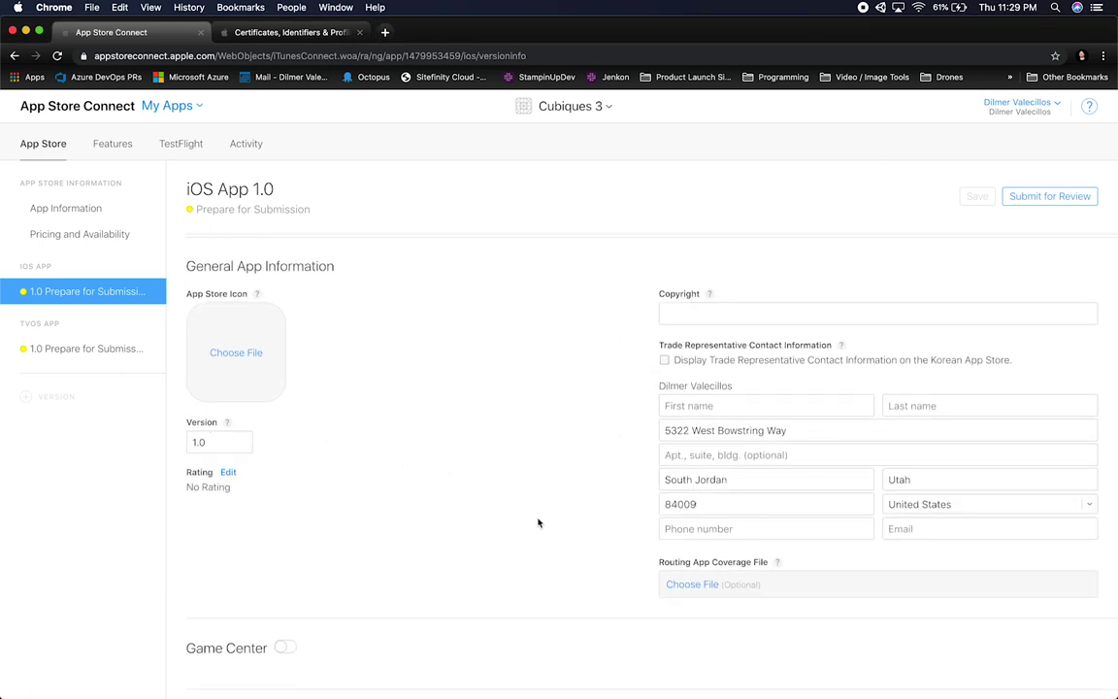
scroll(536, 521, "down", 4)
scroll(482, 504, "down", 1)
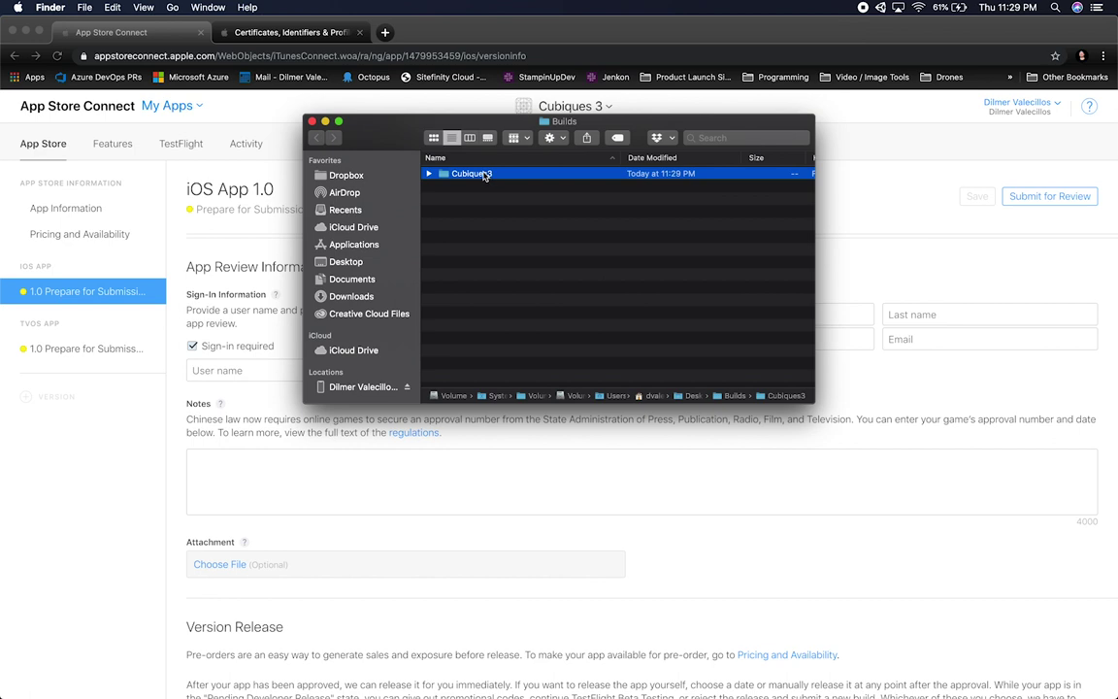
key("super+Down")
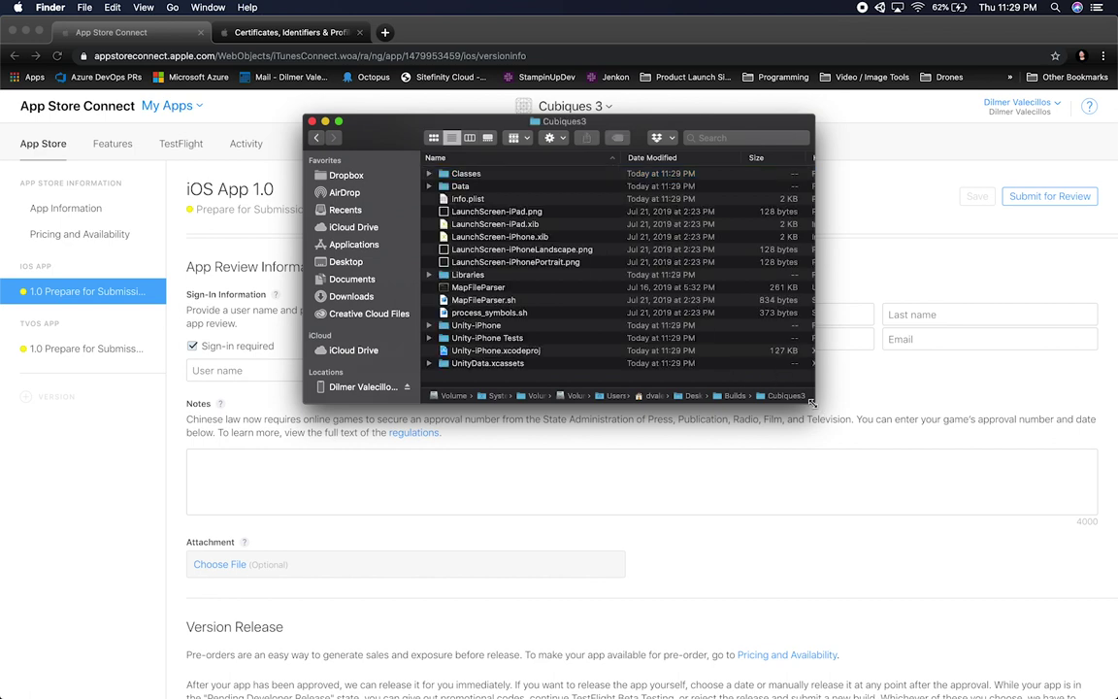
left_click_drag(811, 402, 870, 488)
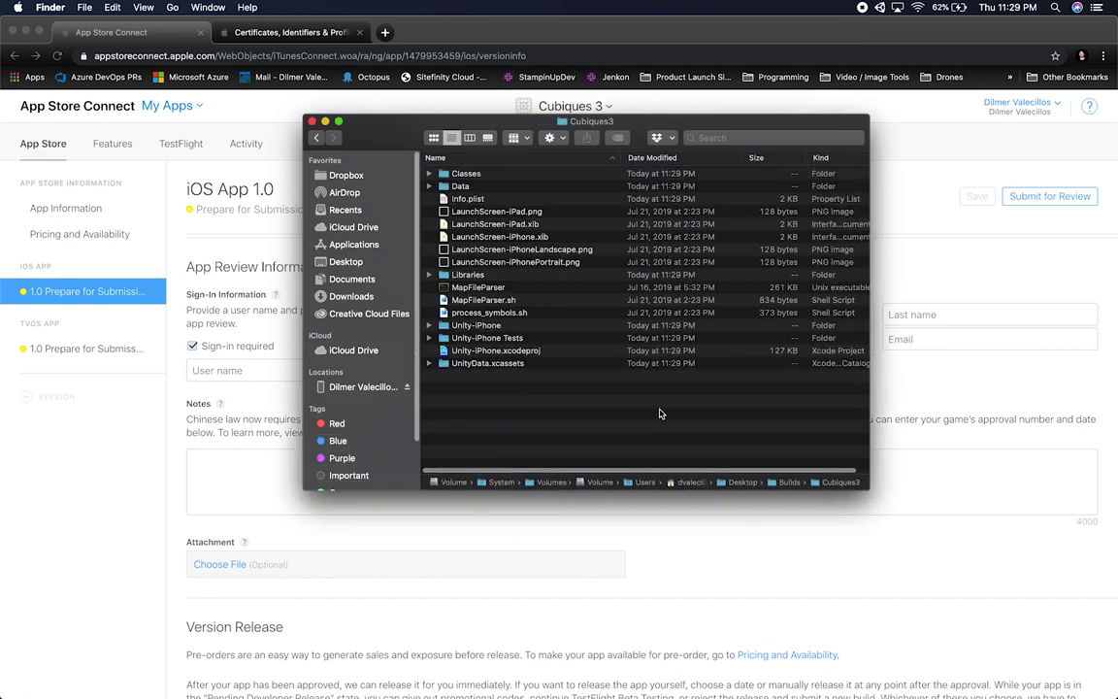
double_click(492, 352)
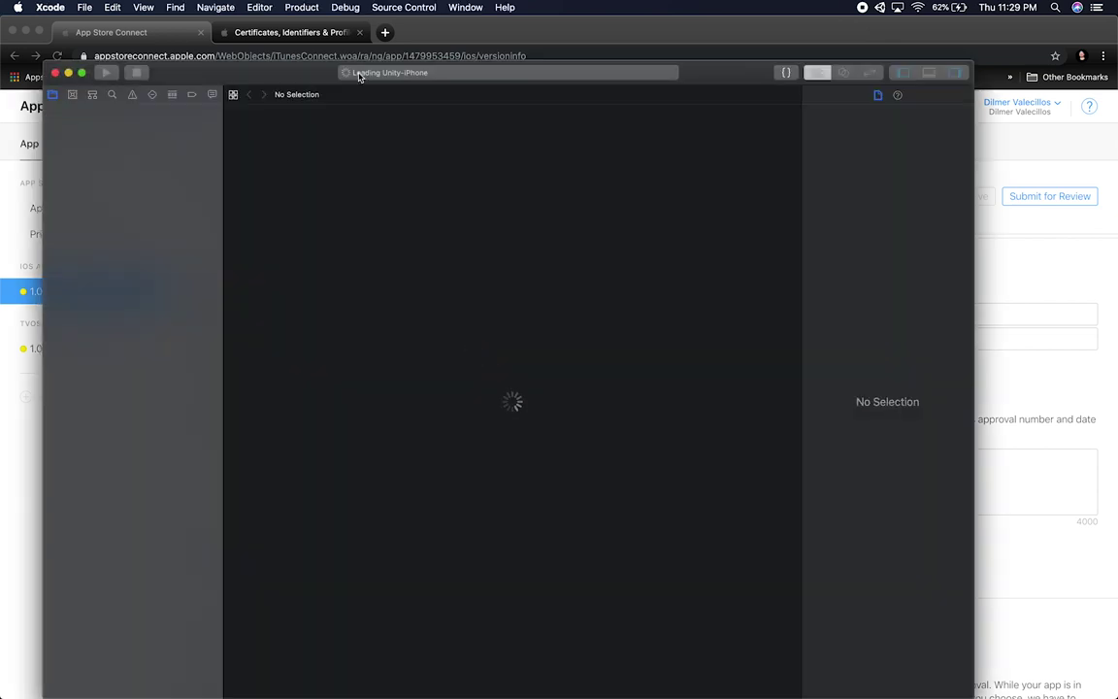
Step: Check the run destination and the installed Xcode version in About Xcode
left_click(305, 37)
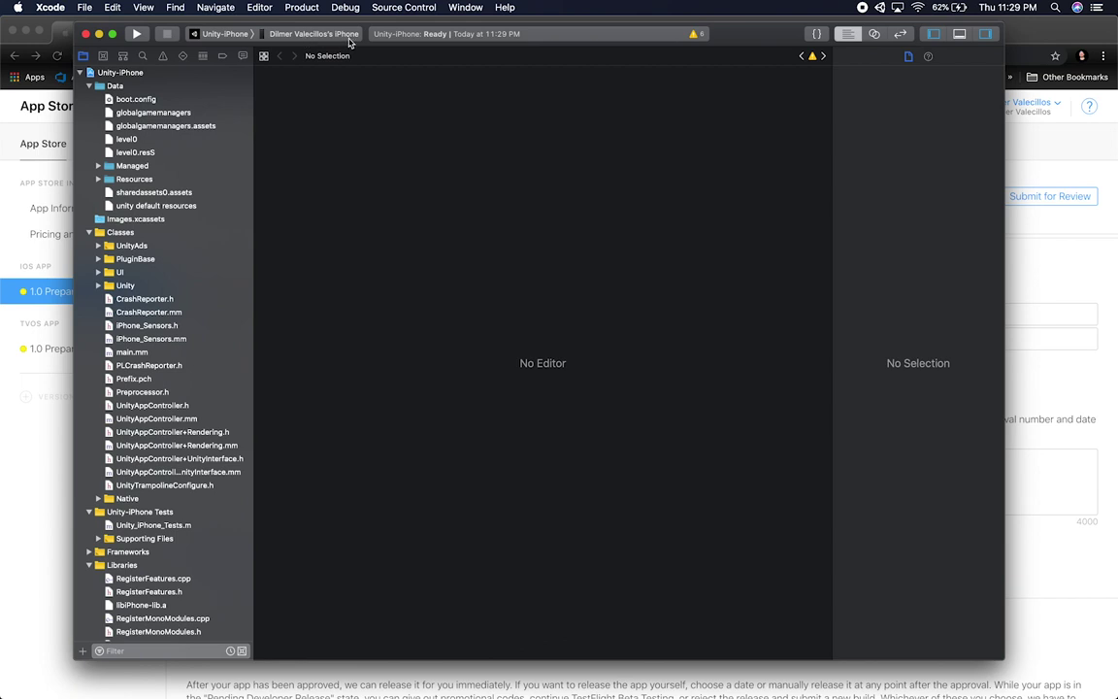
left_click(121, 75)
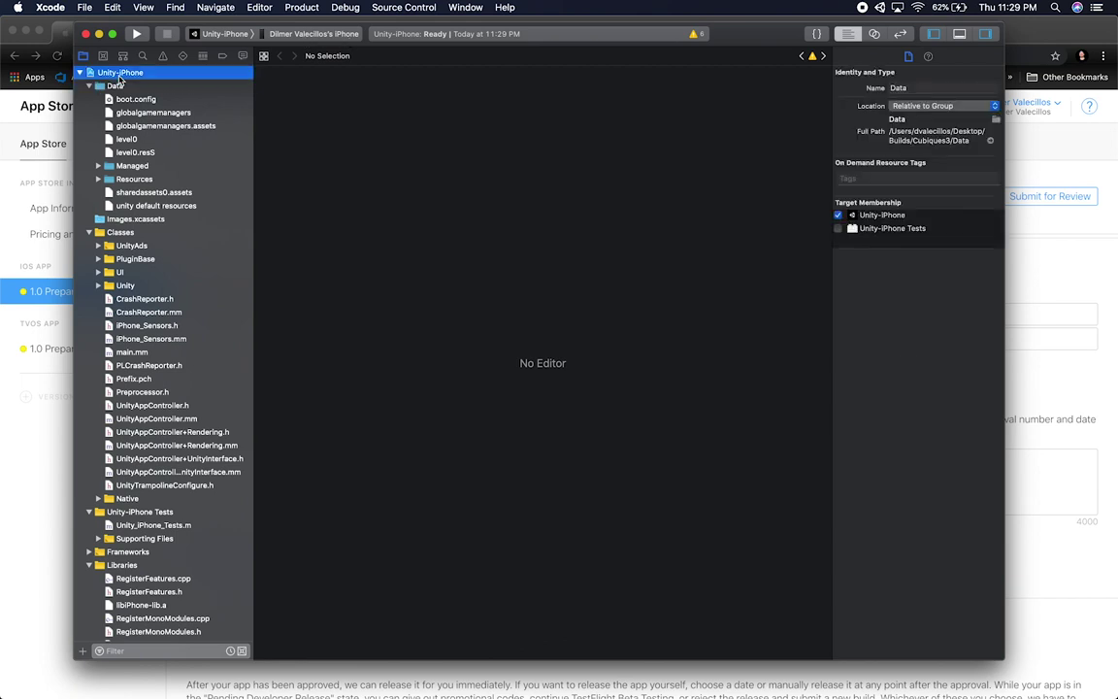
left_click(50, 7)
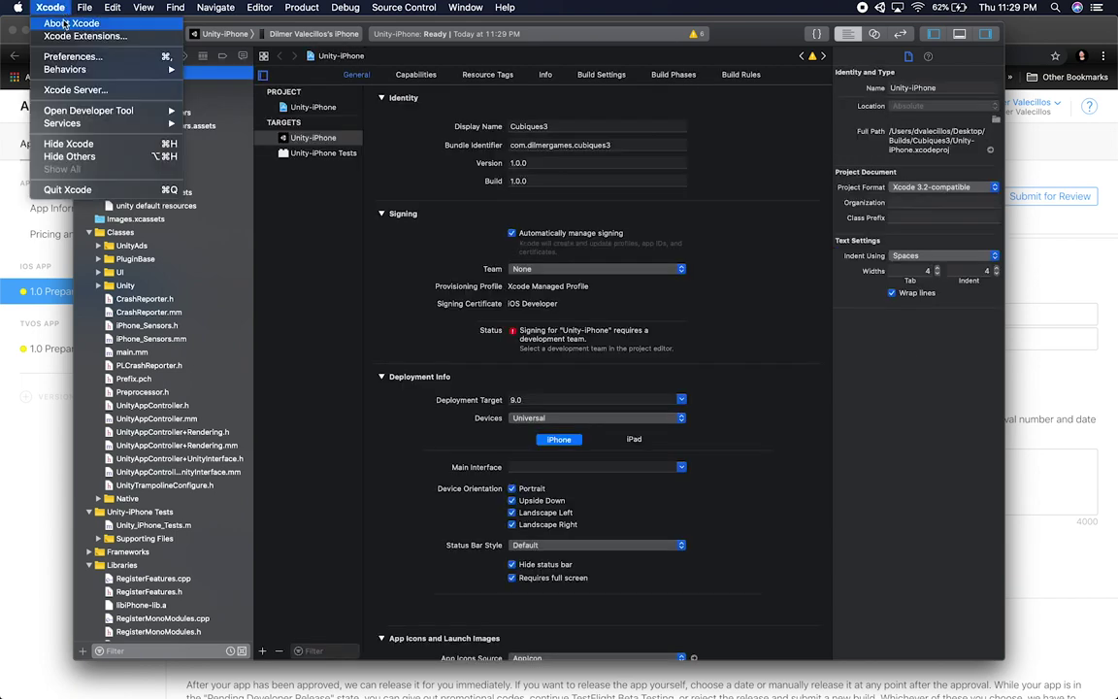
left_click(63, 30)
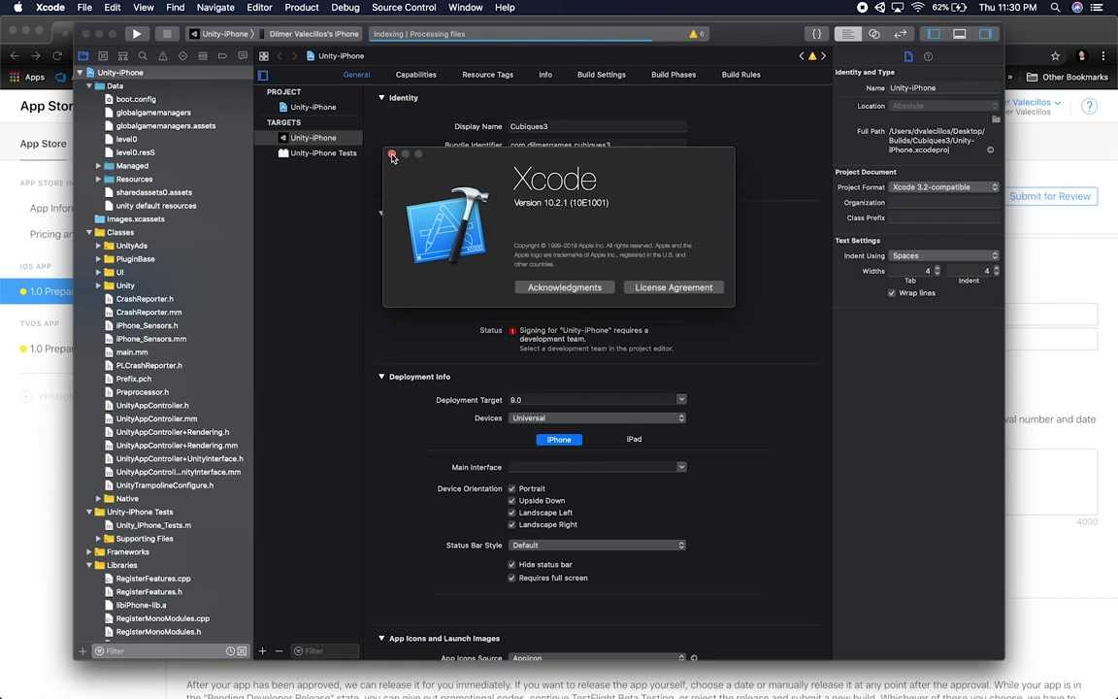
left_click(392, 158)
left_click_drag(758, 38, 793, 56)
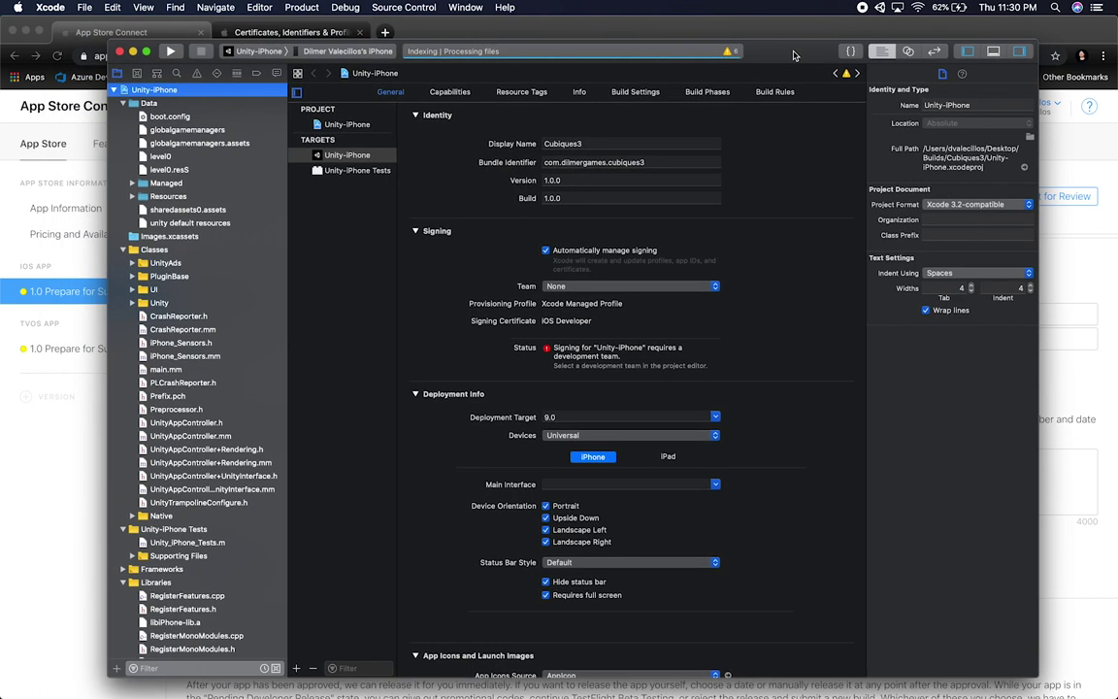
Step: Set the Unity-iPhone target's signing team to the Individual developer team
left_click(566, 162)
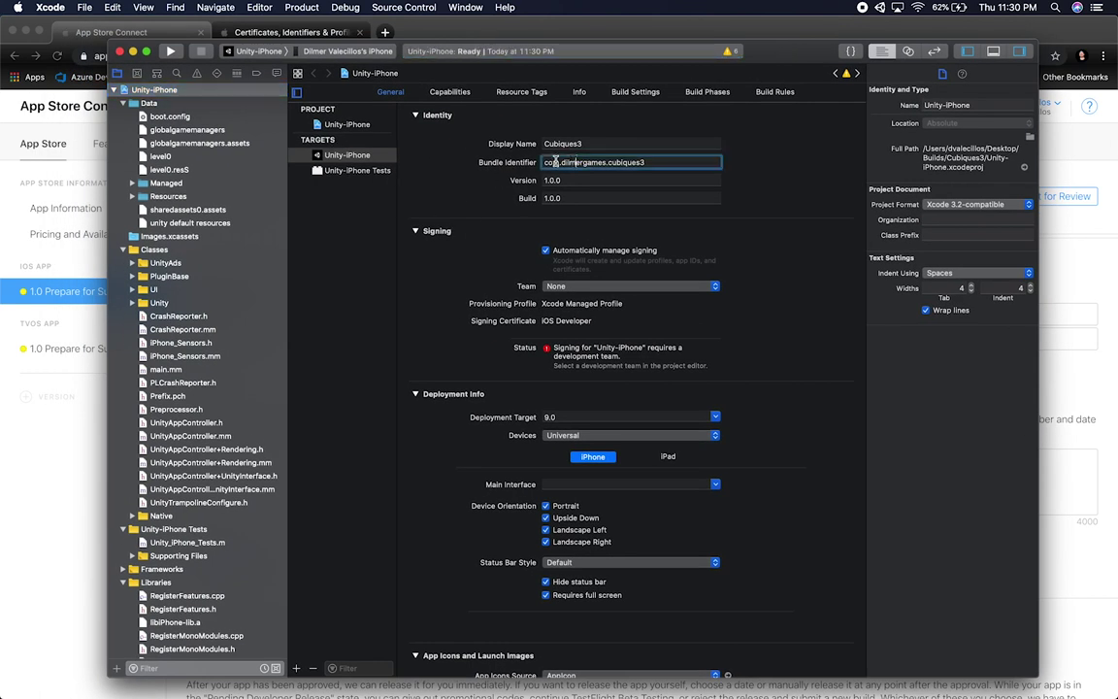
key("shift+Tab")
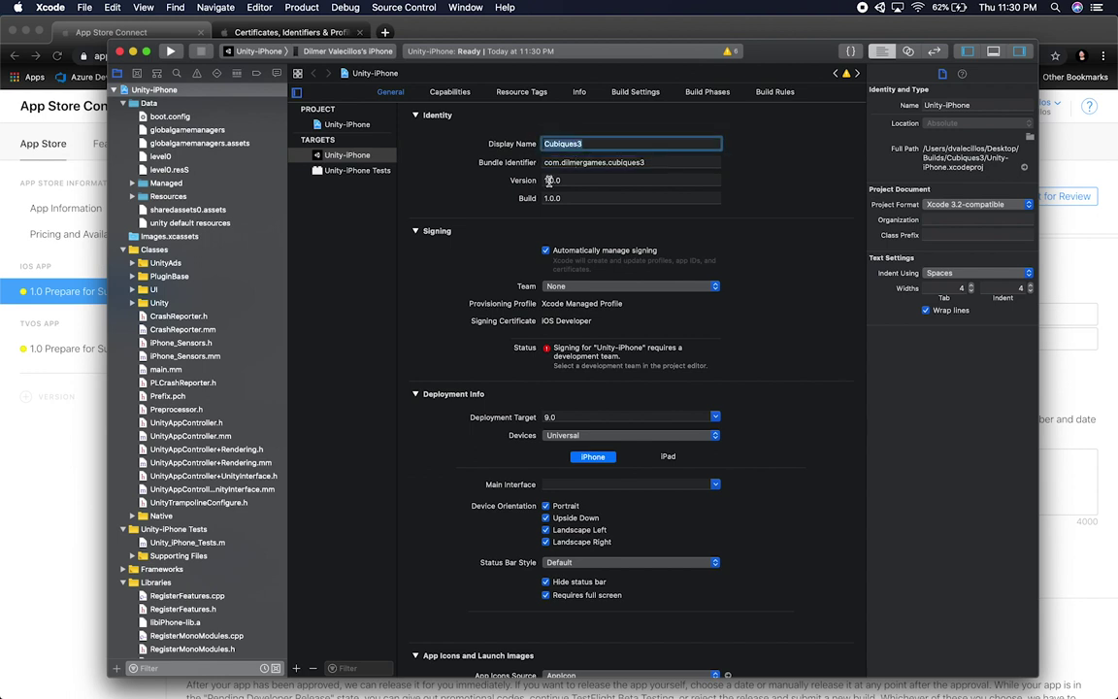
key("Tab")
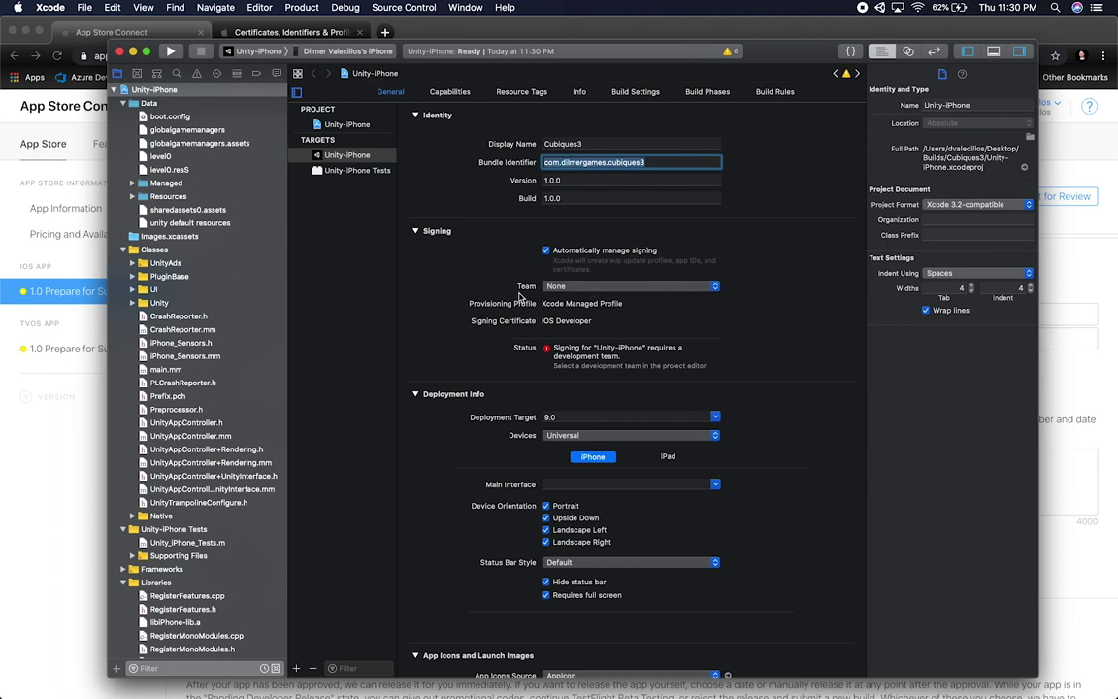
left_click(561, 287)
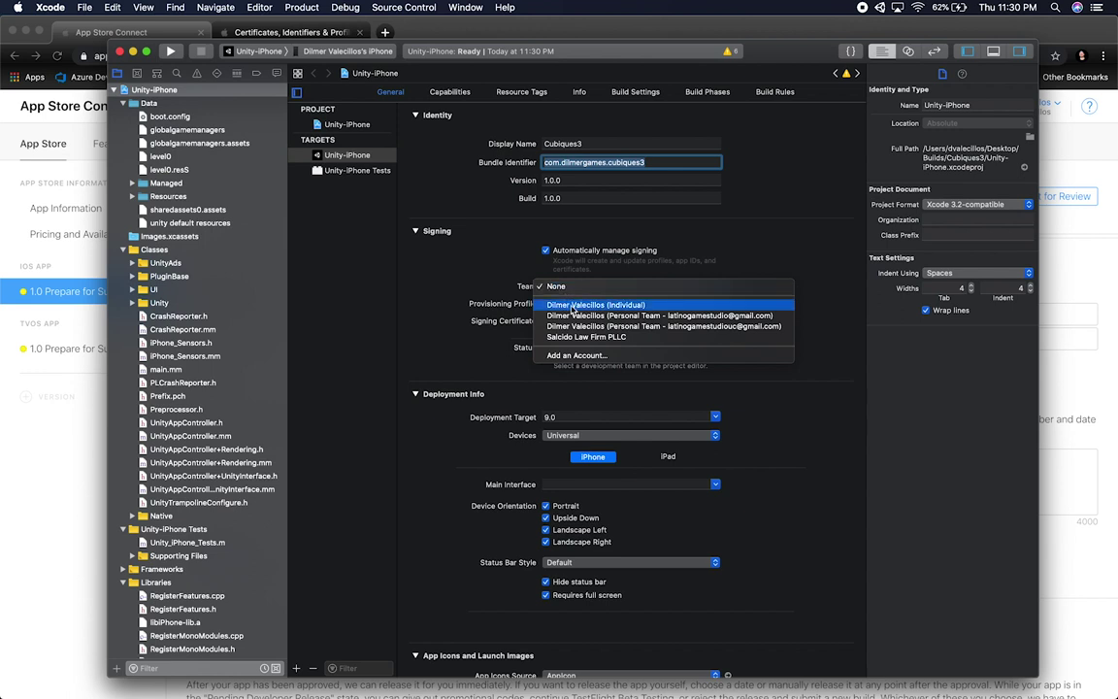
left_click(576, 307)
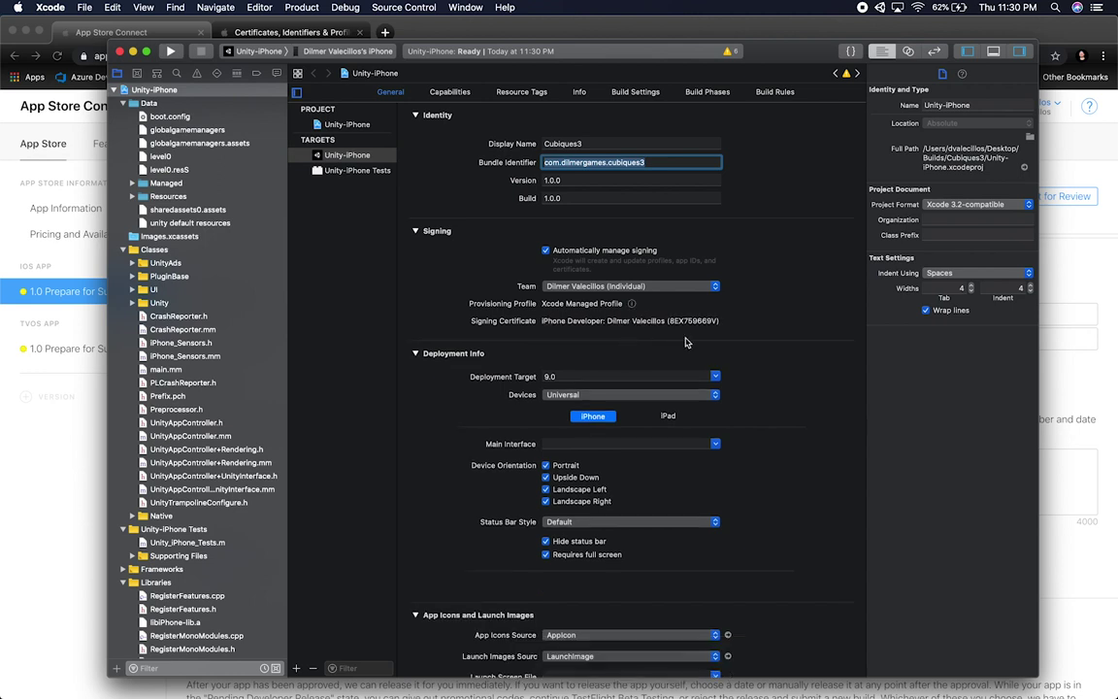
left_click(623, 286)
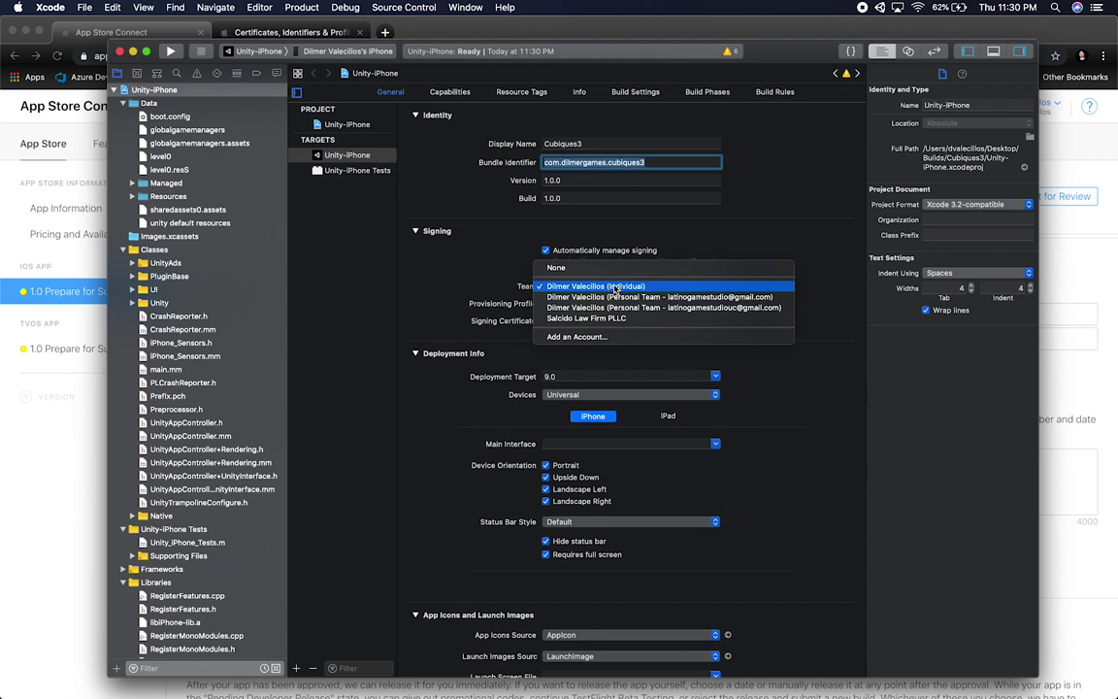
left_click(614, 287)
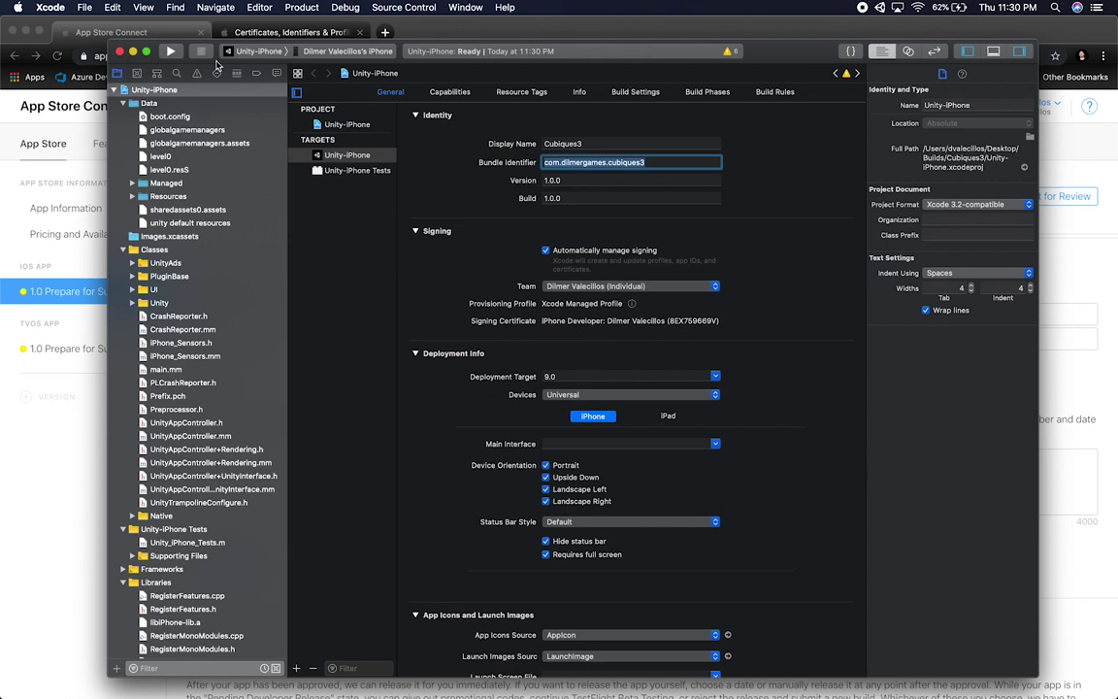
left_click(23, 7)
mouse_move(50, 6)
left_click(68, 50)
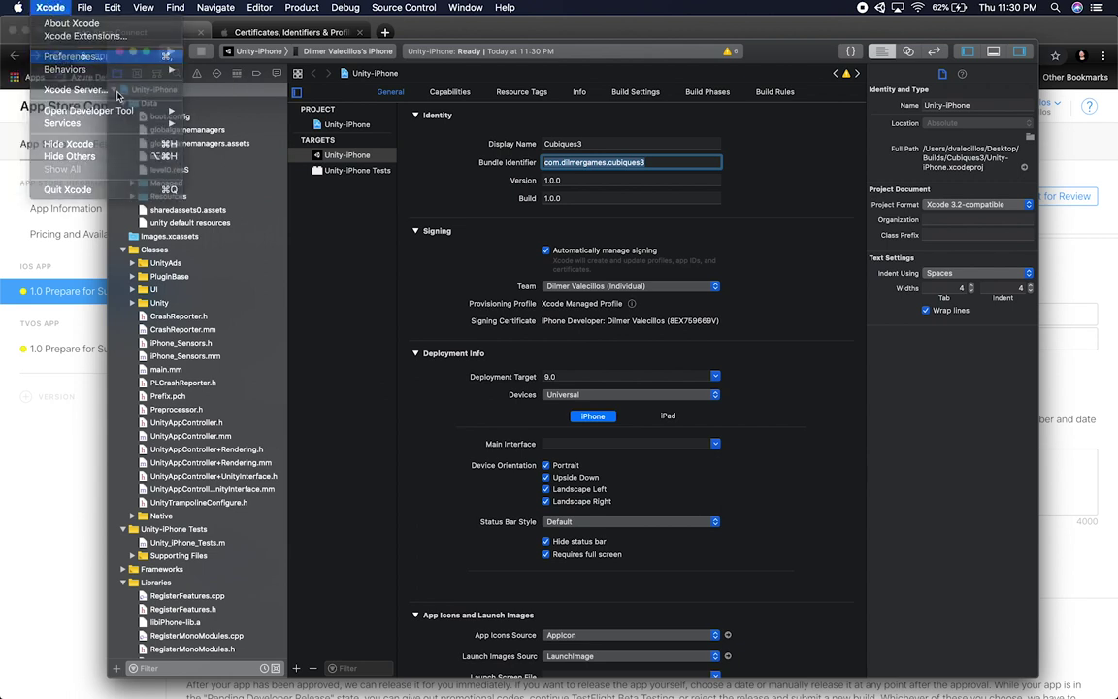
Step: Start adding a new Apple ID account in Xcode's Accounts preferences
left_click(46, 6)
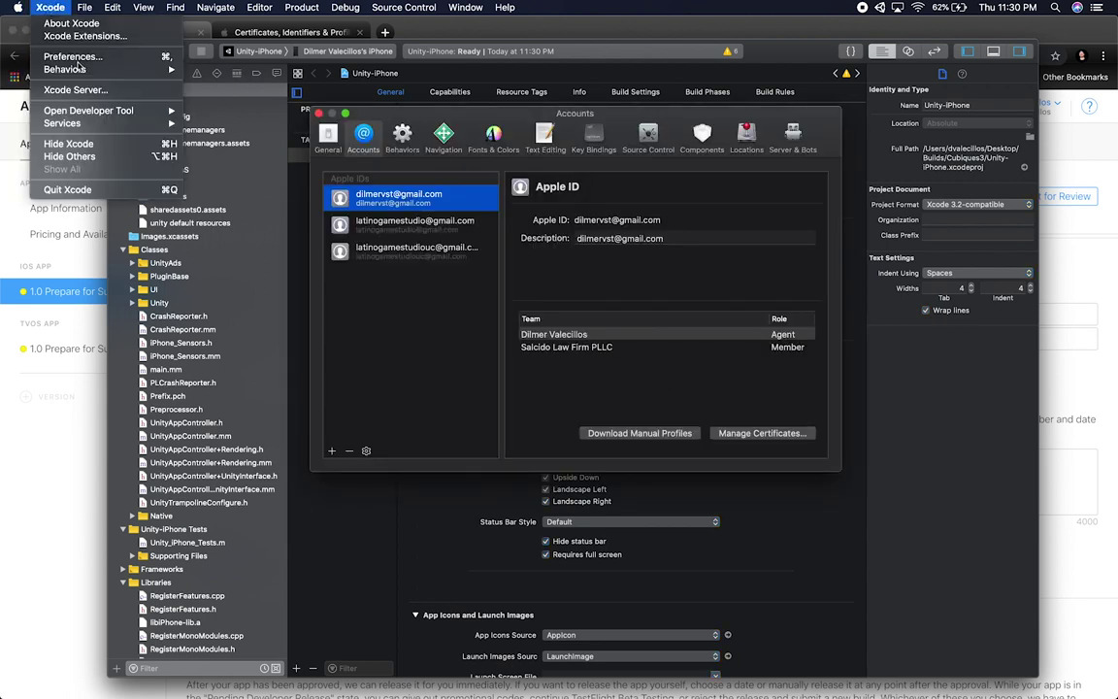
left_click(437, 344)
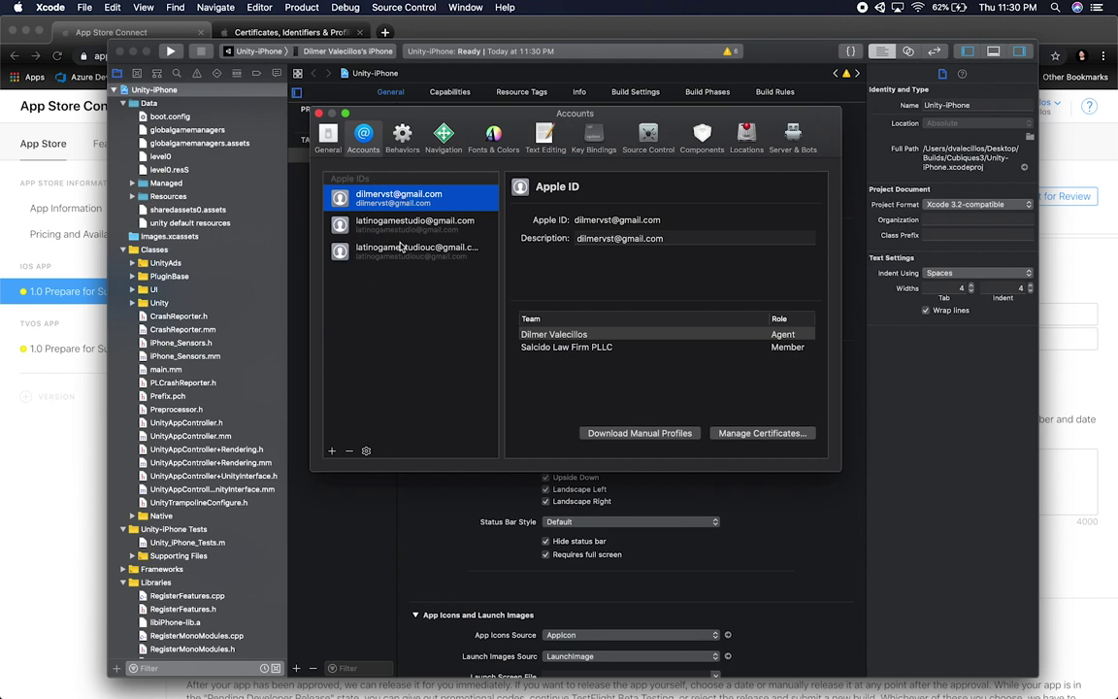
left_click(332, 453)
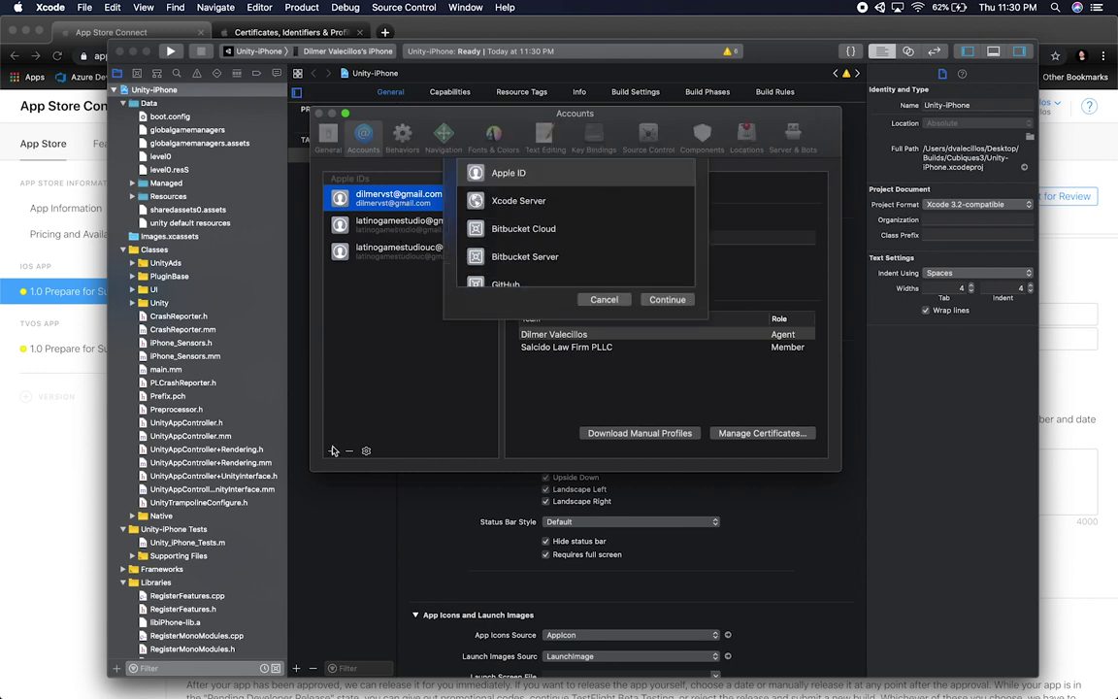
key("Escape")
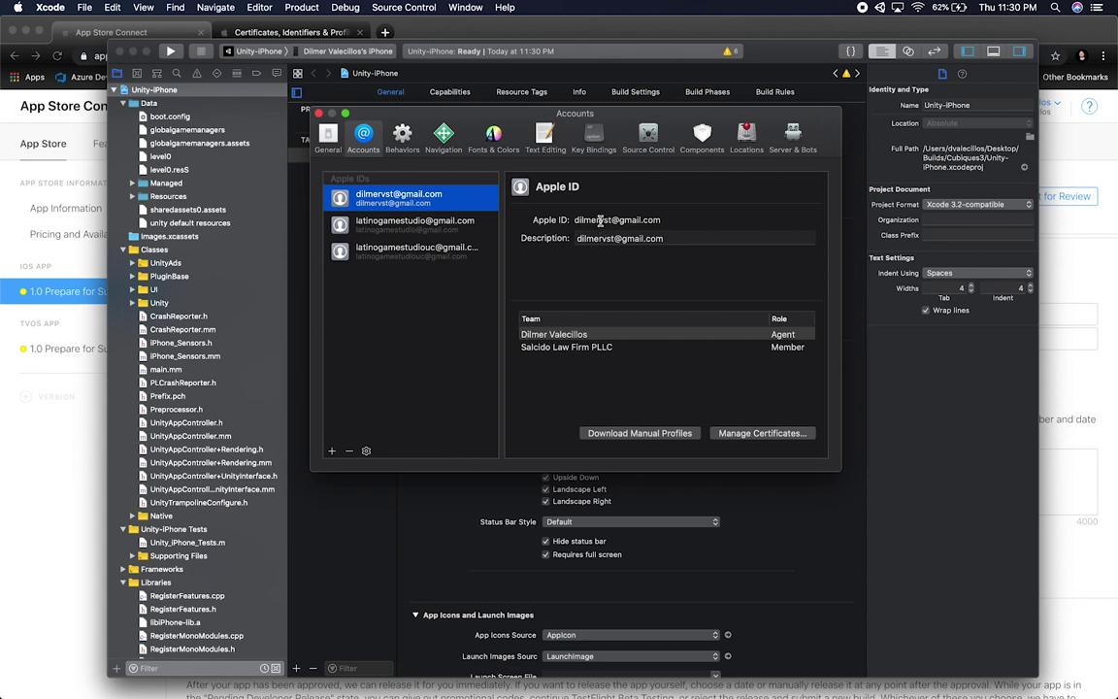
left_click(332, 454)
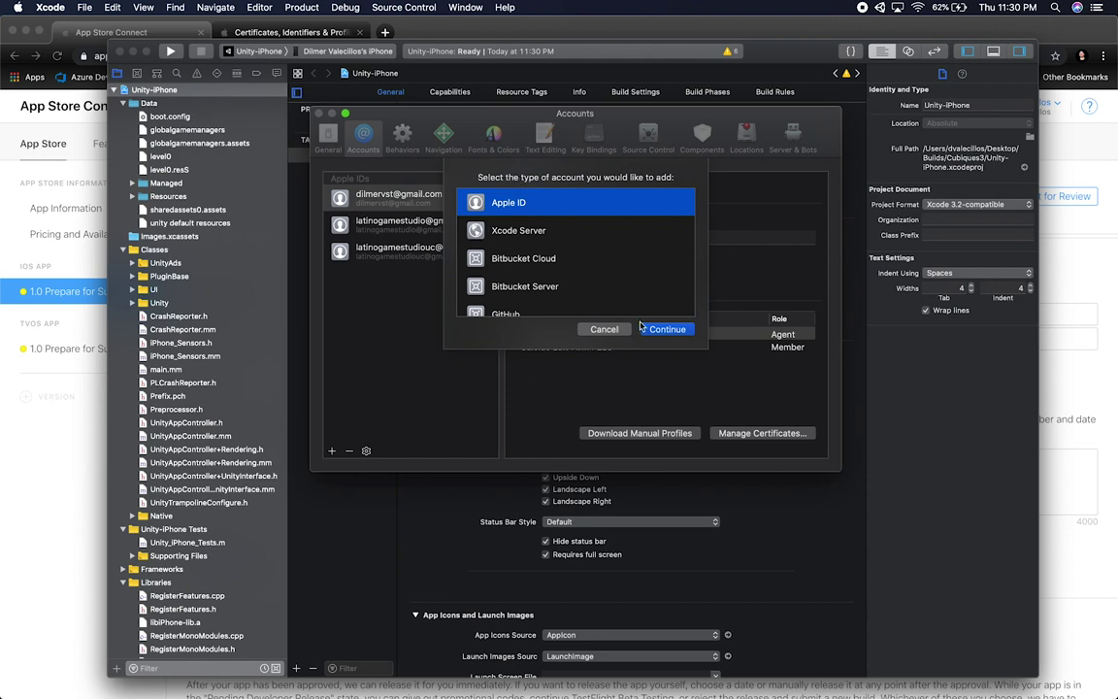
left_click(668, 330)
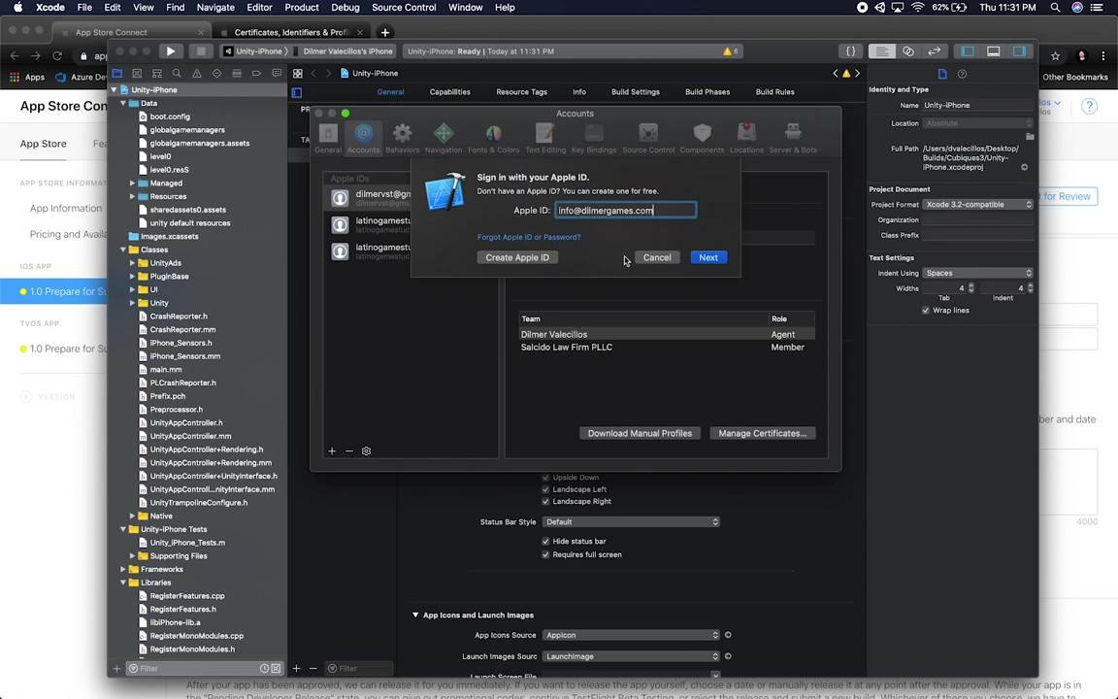
Step: Sign in with the Apple ID e-mail and password, then enter the verification code
left_click(708, 257)
key("Return")
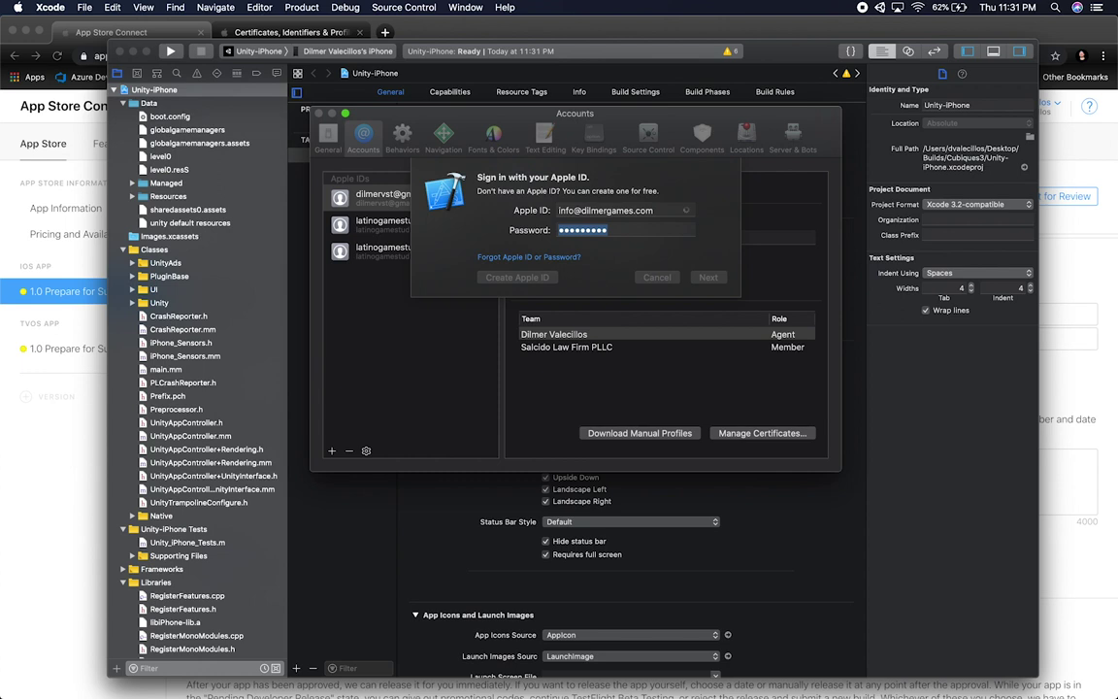
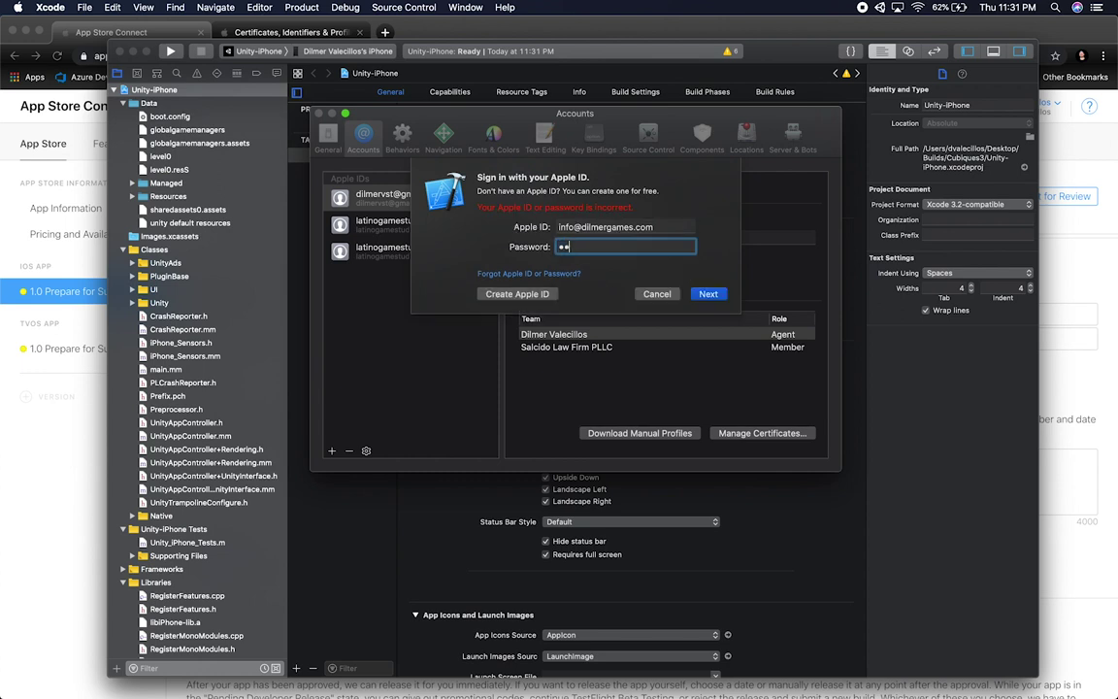
key("Return")
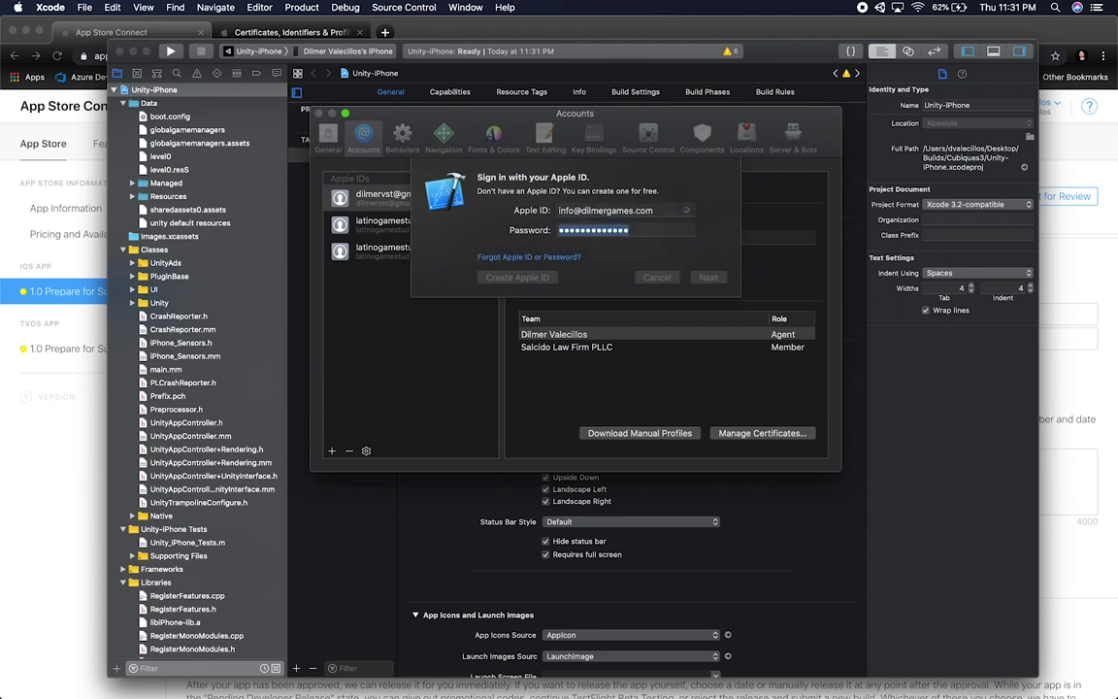
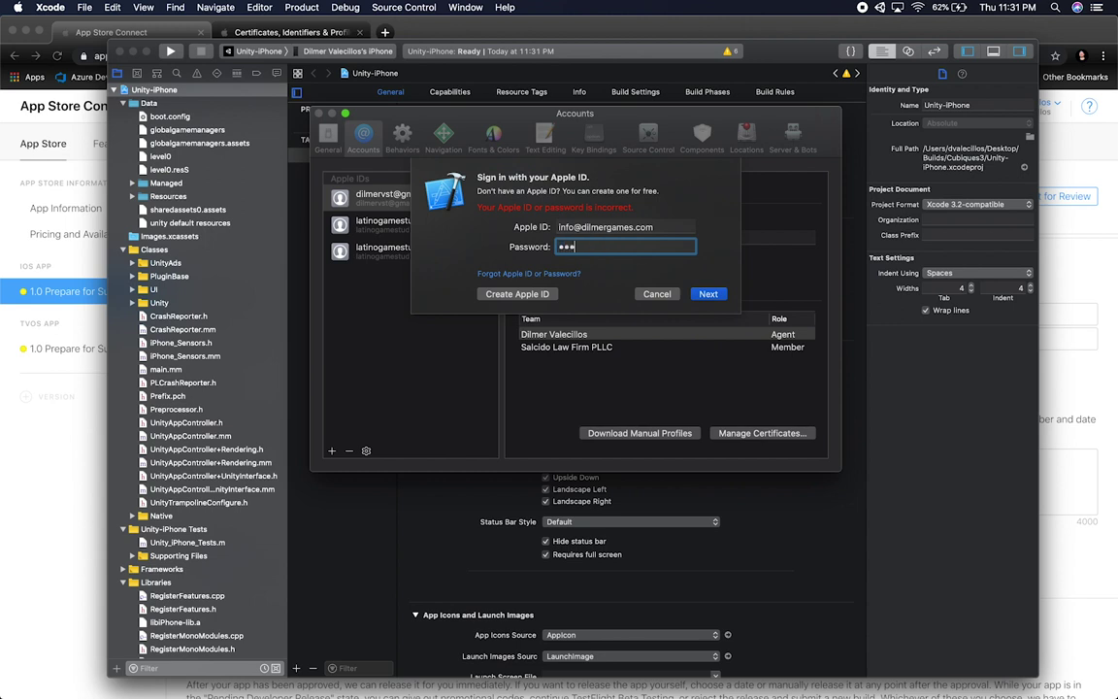
key("Return")
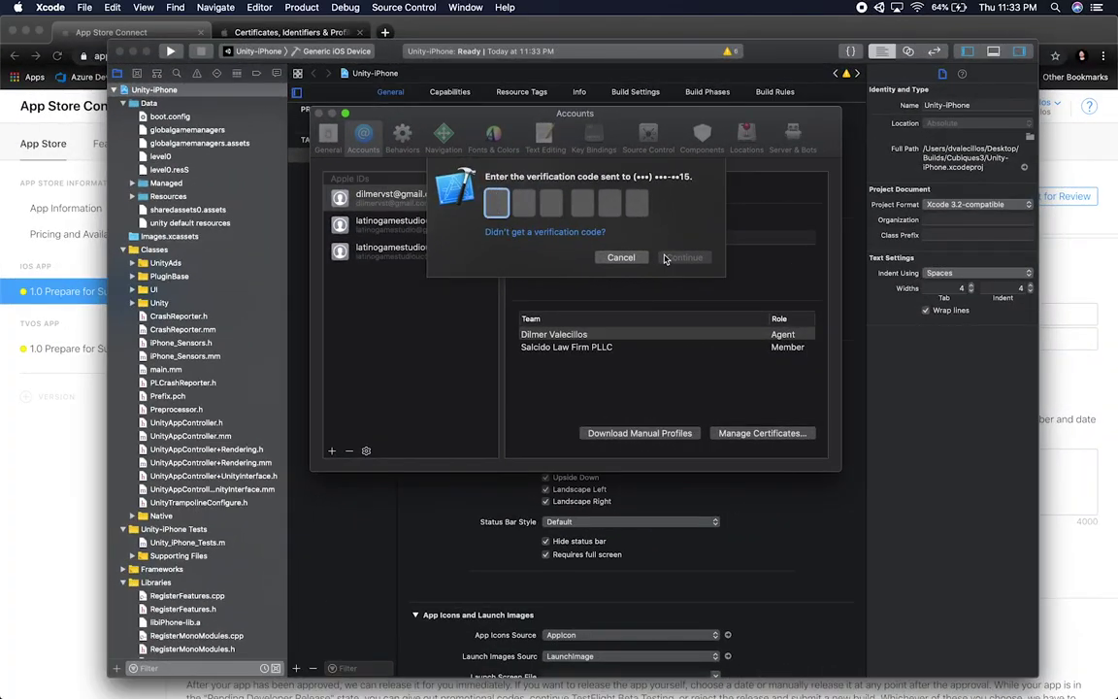
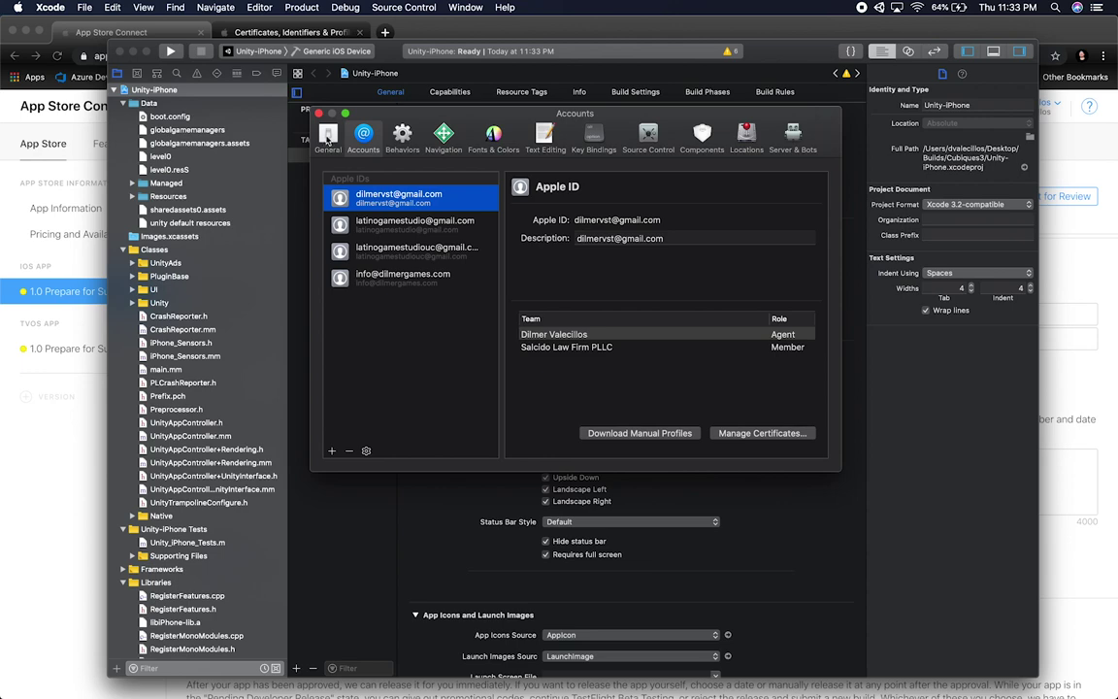
Step: Close Preferences and reopen Unity-iPhone.xcodeproj from Finder
left_click(319, 113)
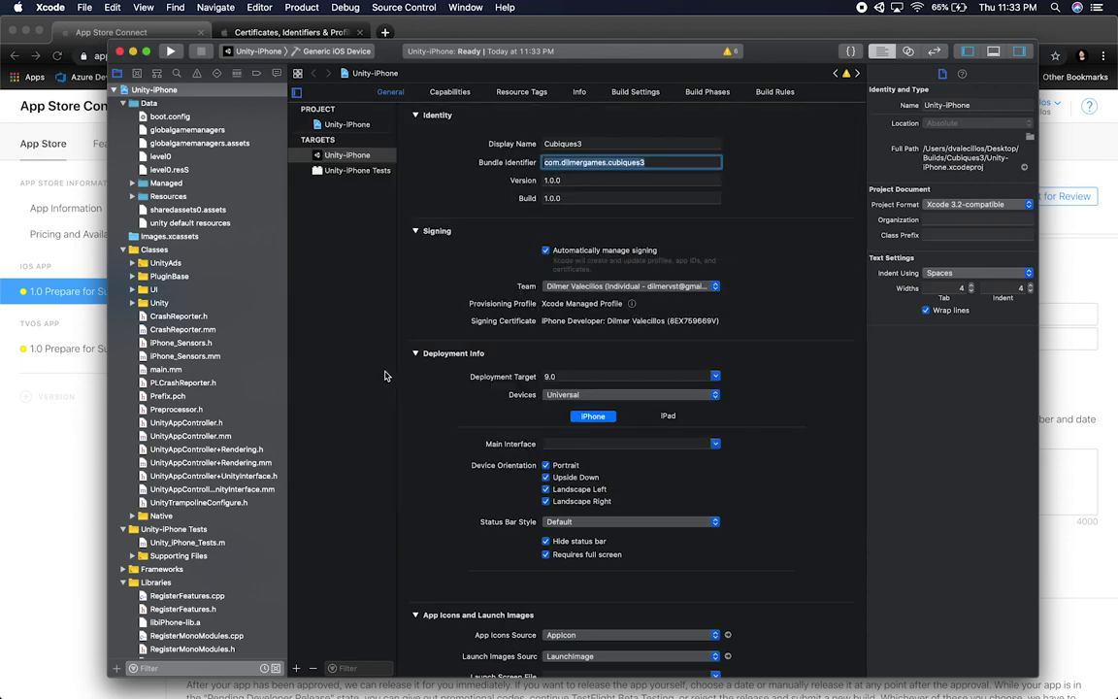
key("super+q")
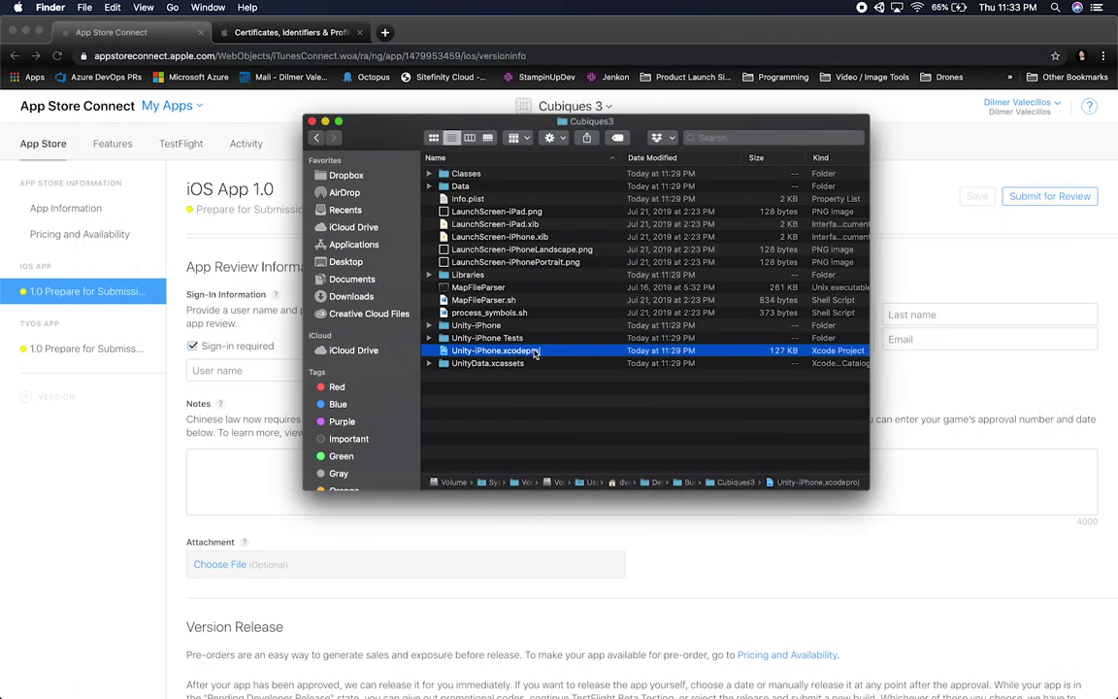
double_click(533, 354)
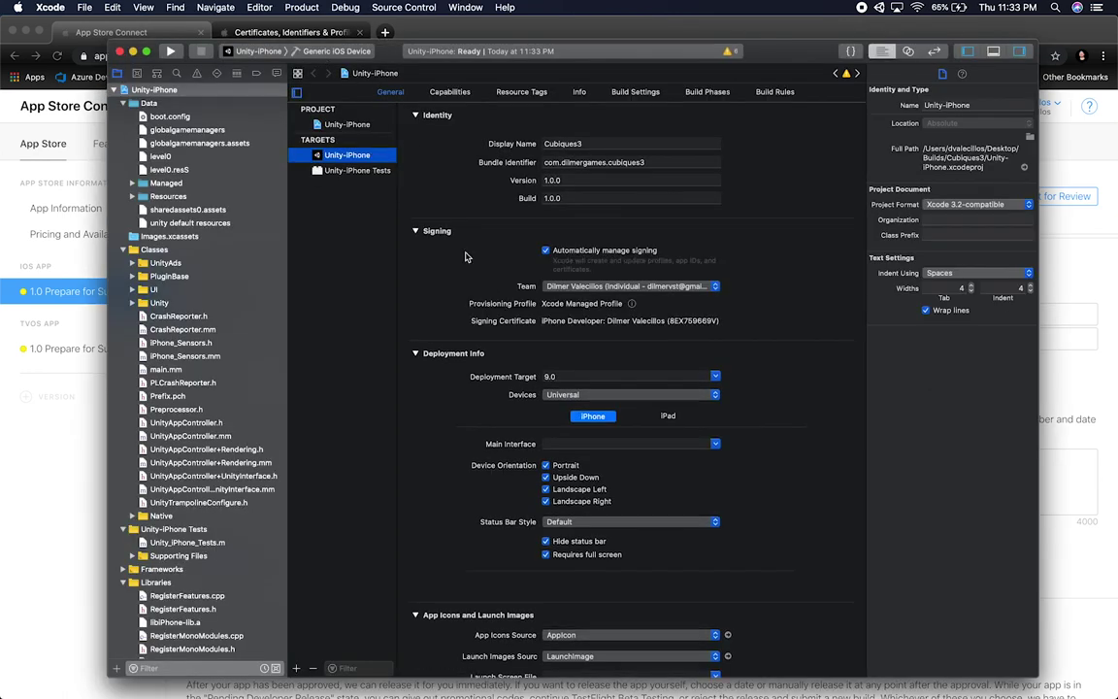
Step: Switch the target's signing team to the newly added Apple ID's Individual team
left_click(572, 286)
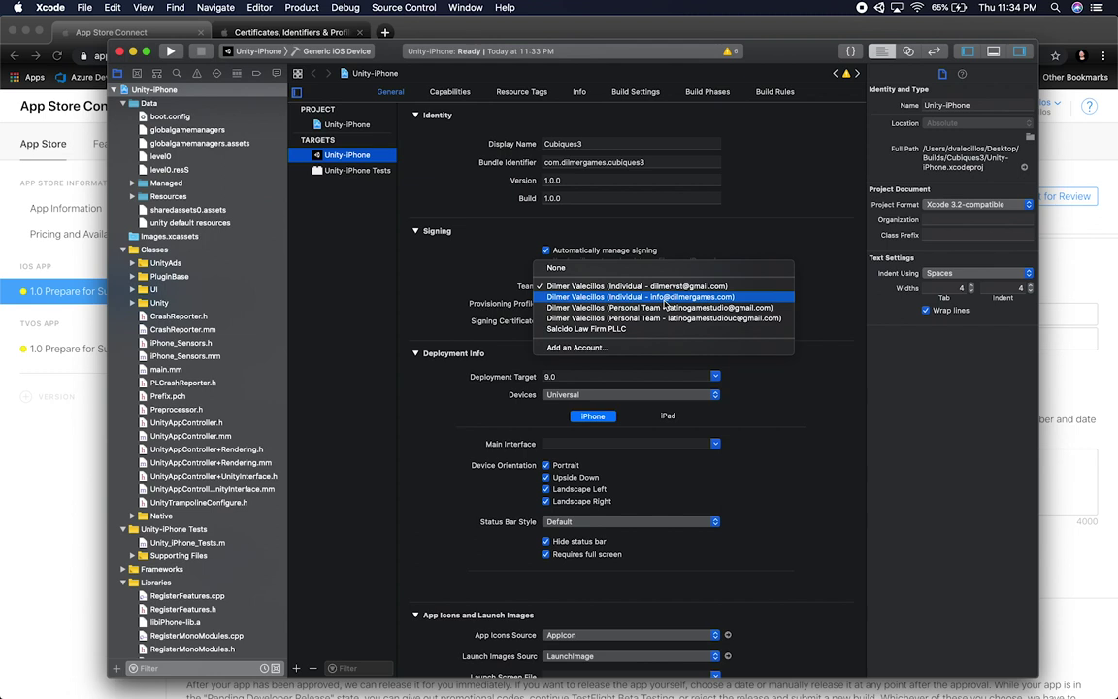
left_click(666, 297)
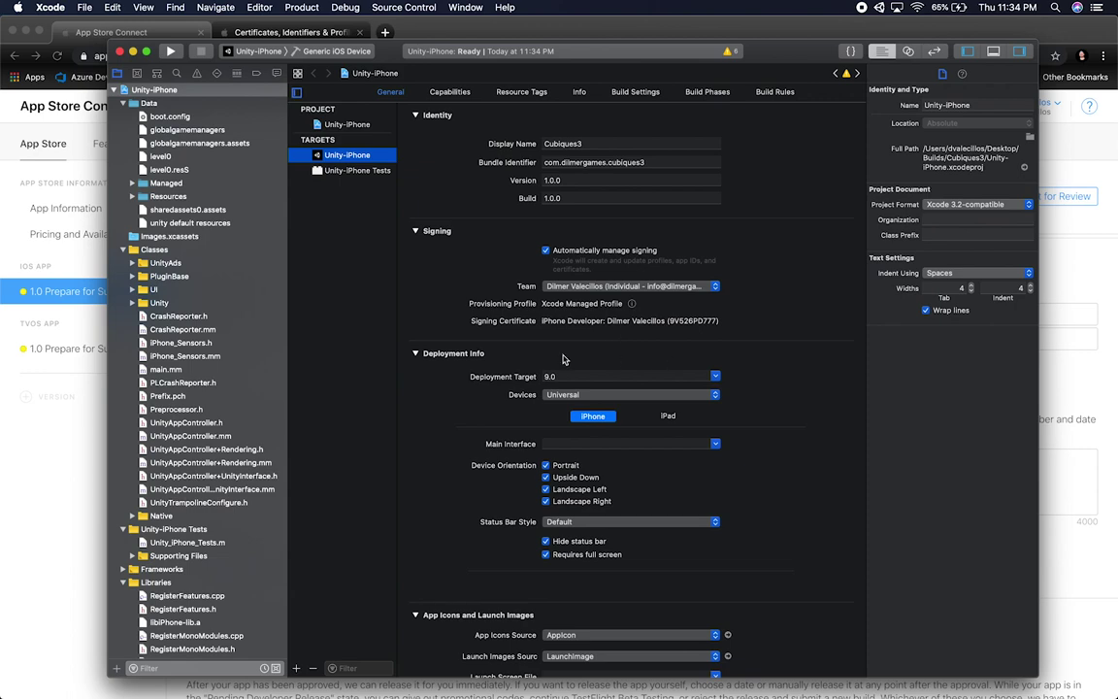
left_click(668, 416)
left_click(593, 415)
scroll(756, 502, "down", 5)
scroll(756, 501, "up", 5)
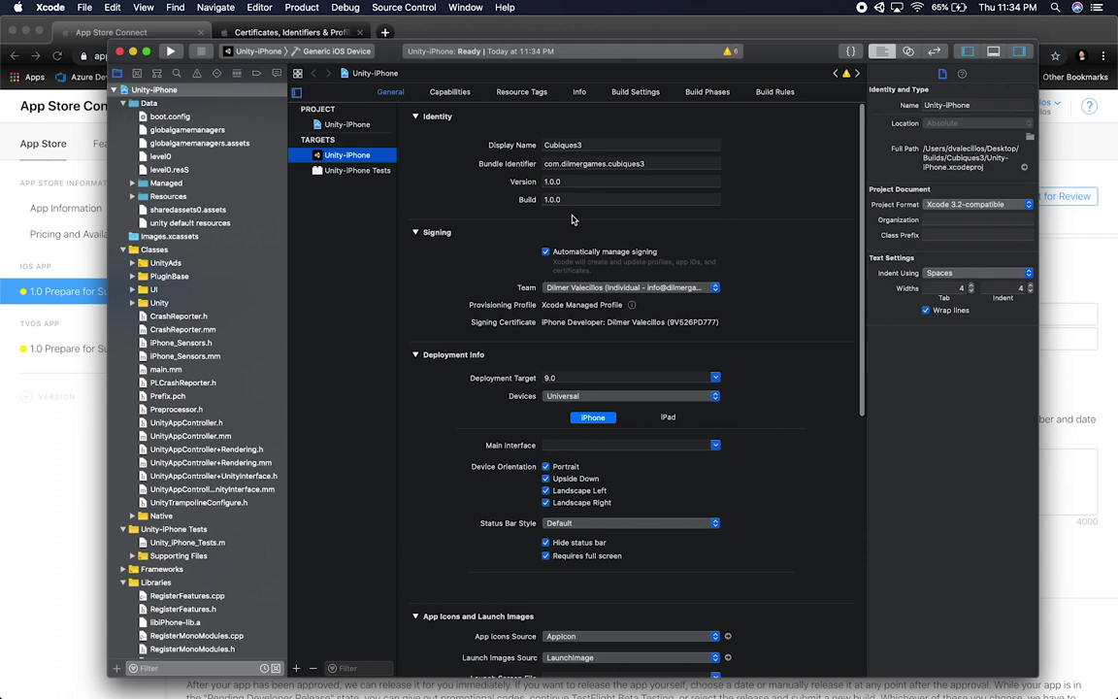
left_click(449, 91)
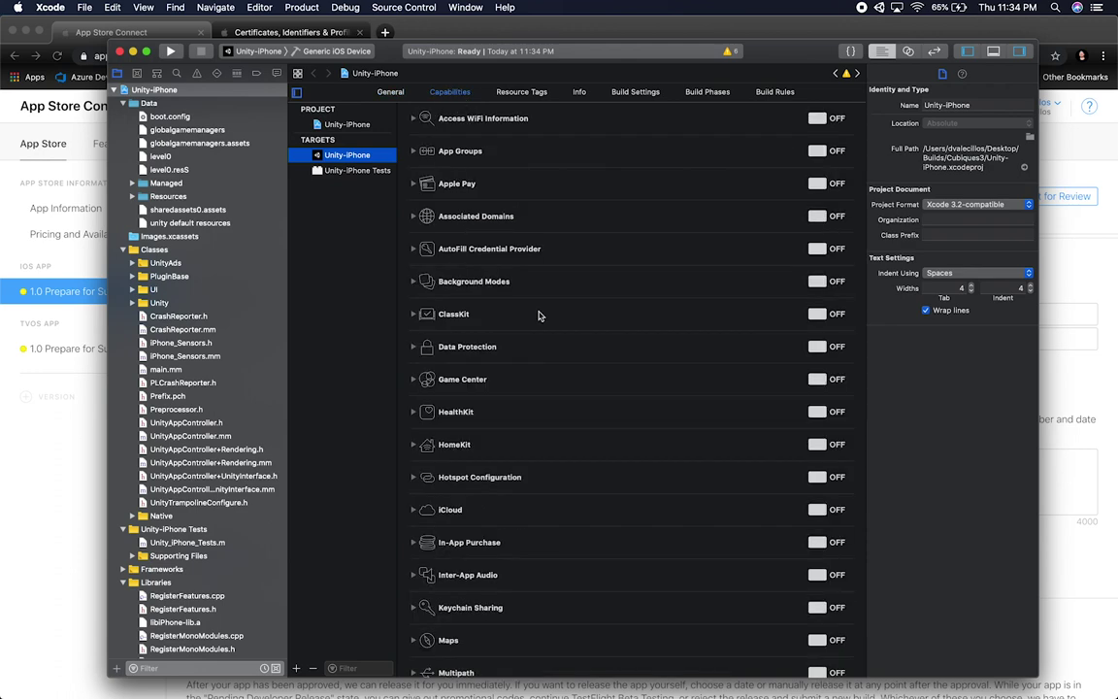
Step: Review the Unity-iPhone Capabilities list and Build Settings, then return to General
scroll(687, 546, "down", 5)
scroll(686, 546, "up", 5)
scroll(634, 460, "down", 3)
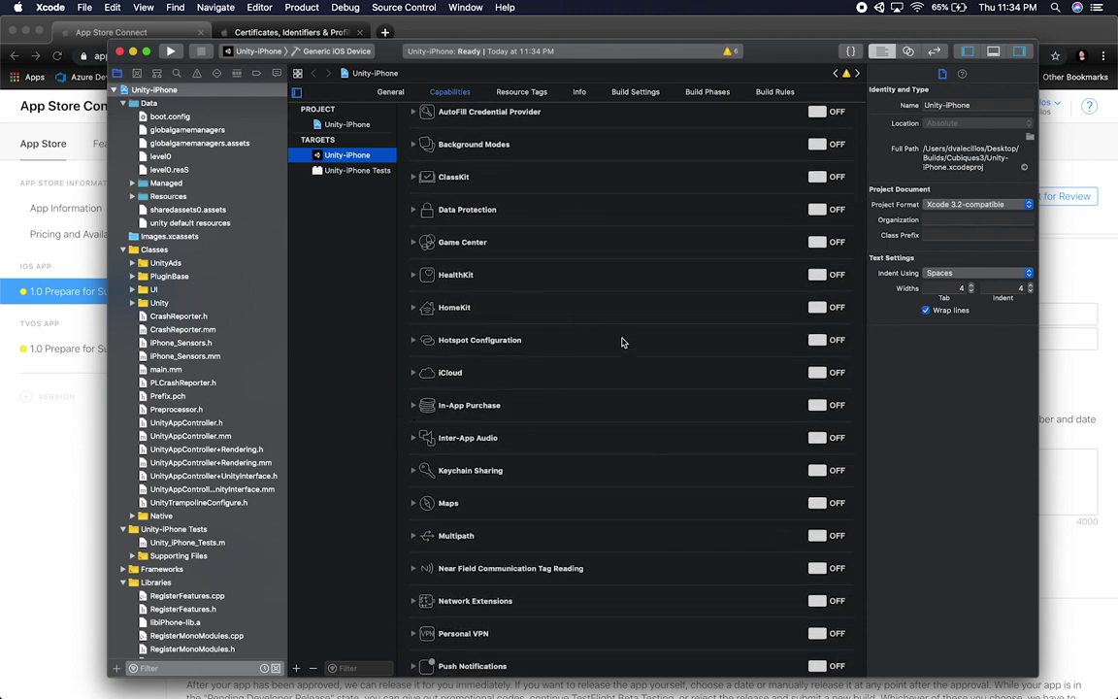
scroll(621, 341, "up", 3)
left_click(615, 94)
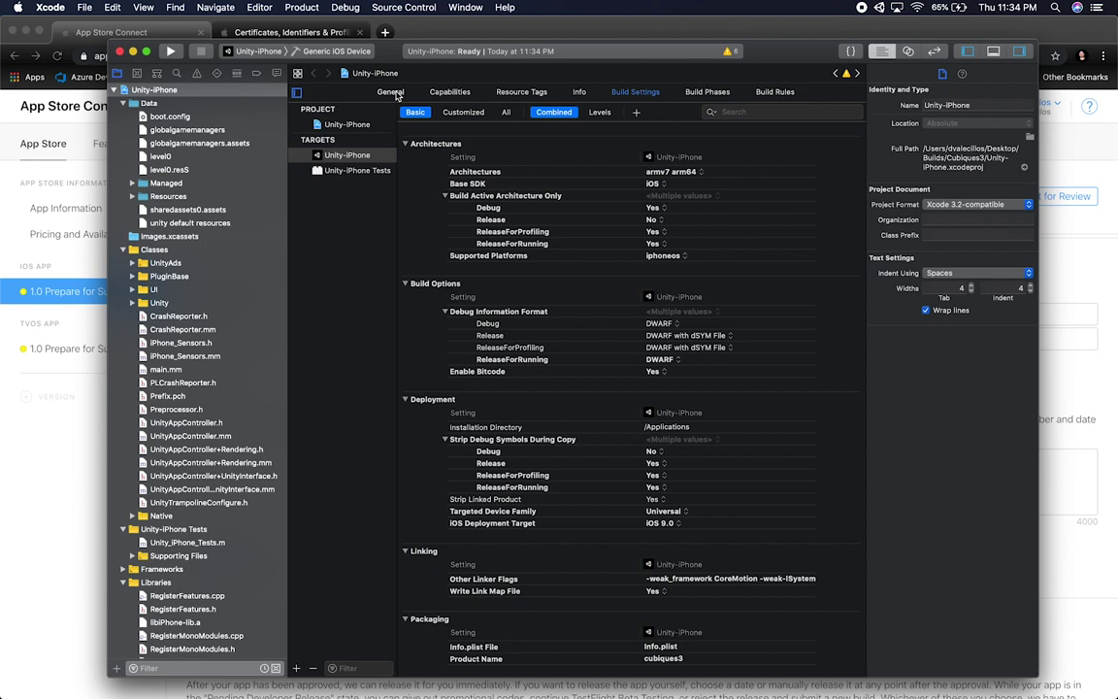
left_click(392, 94)
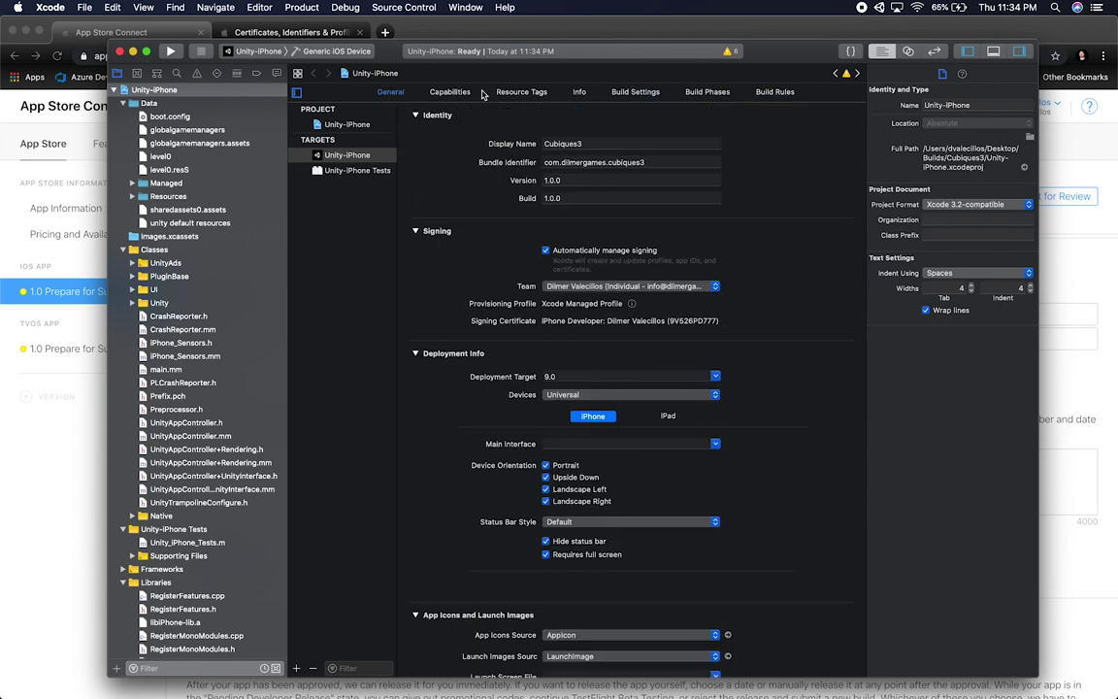
Step: Set the destination to Generic iOS Device and archive Unity-iPhone
left_click(229, 50)
mouse_move(270, 53)
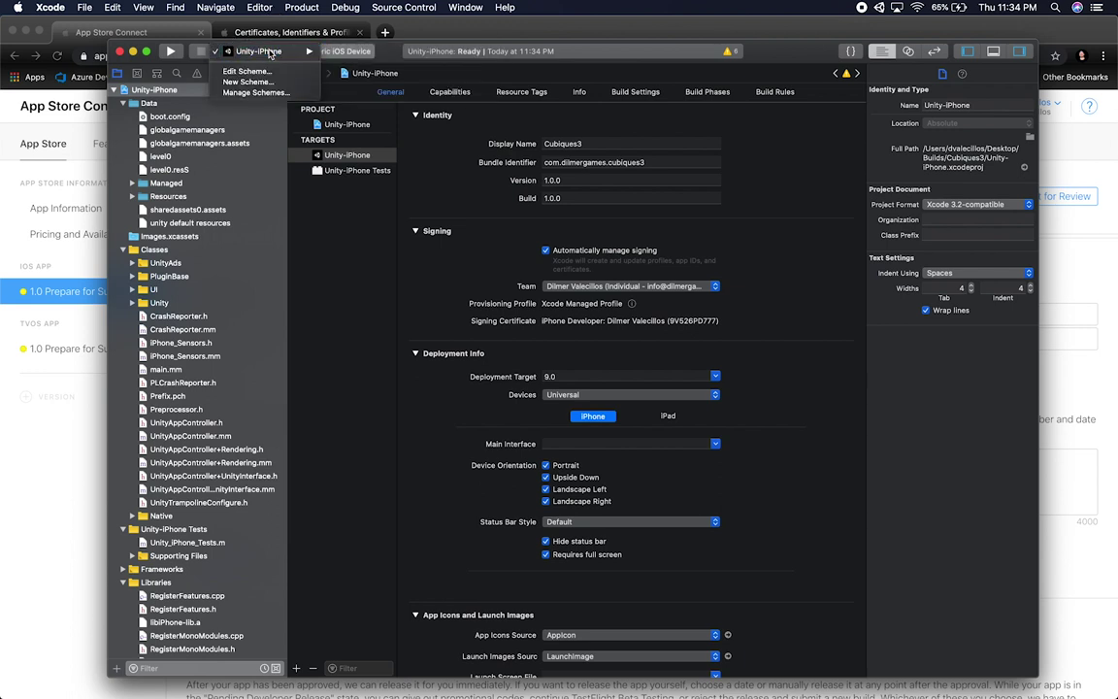
left_click(299, 8)
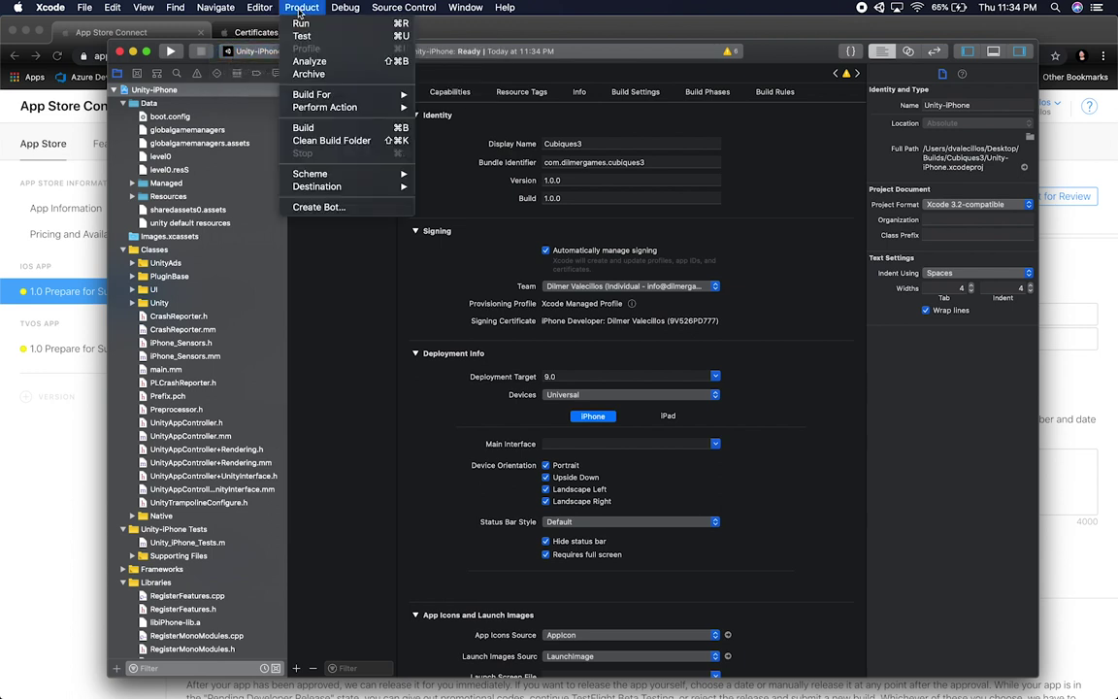
left_click(214, 51)
left_click(237, 55)
mouse_move(253, 51)
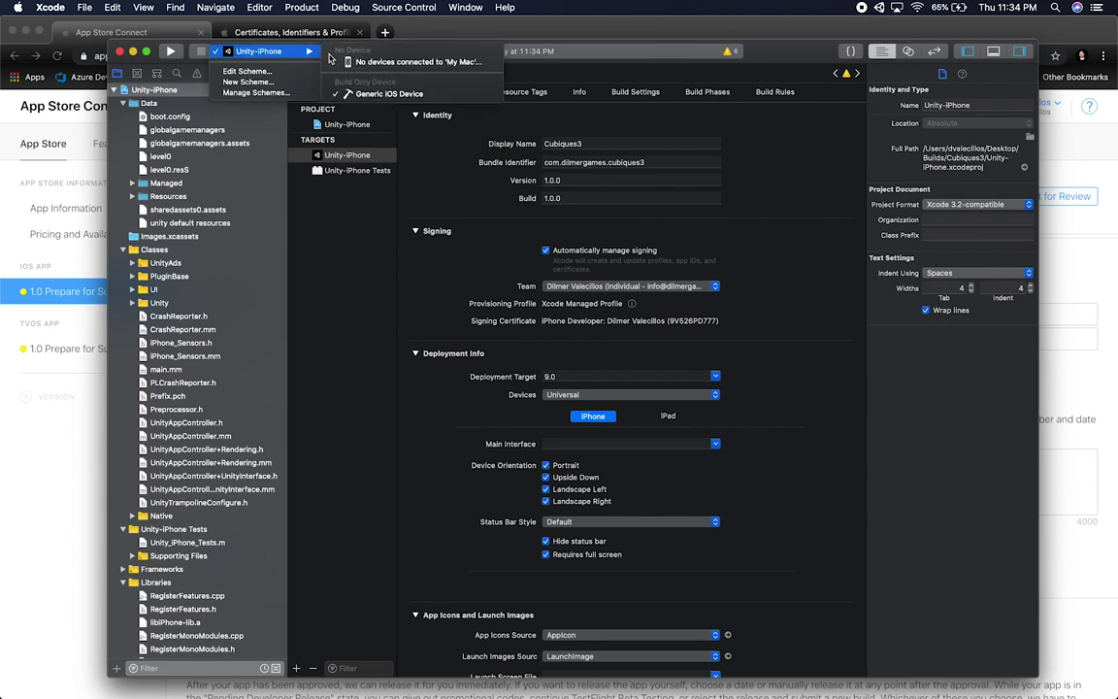
left_click(355, 94)
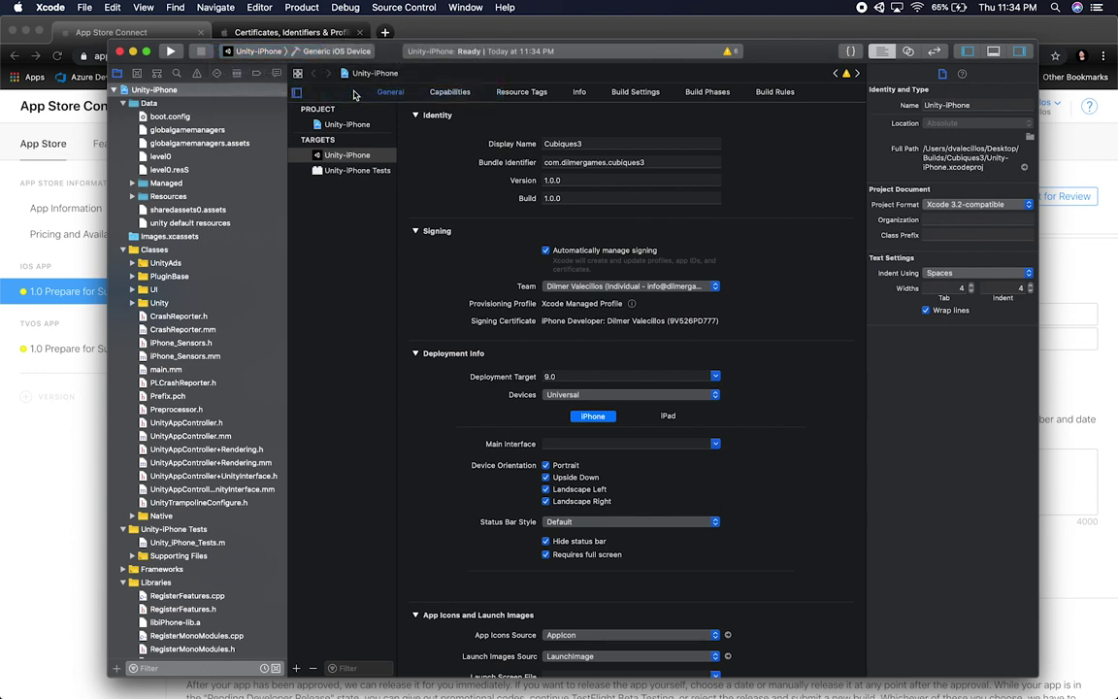
left_click(301, 8)
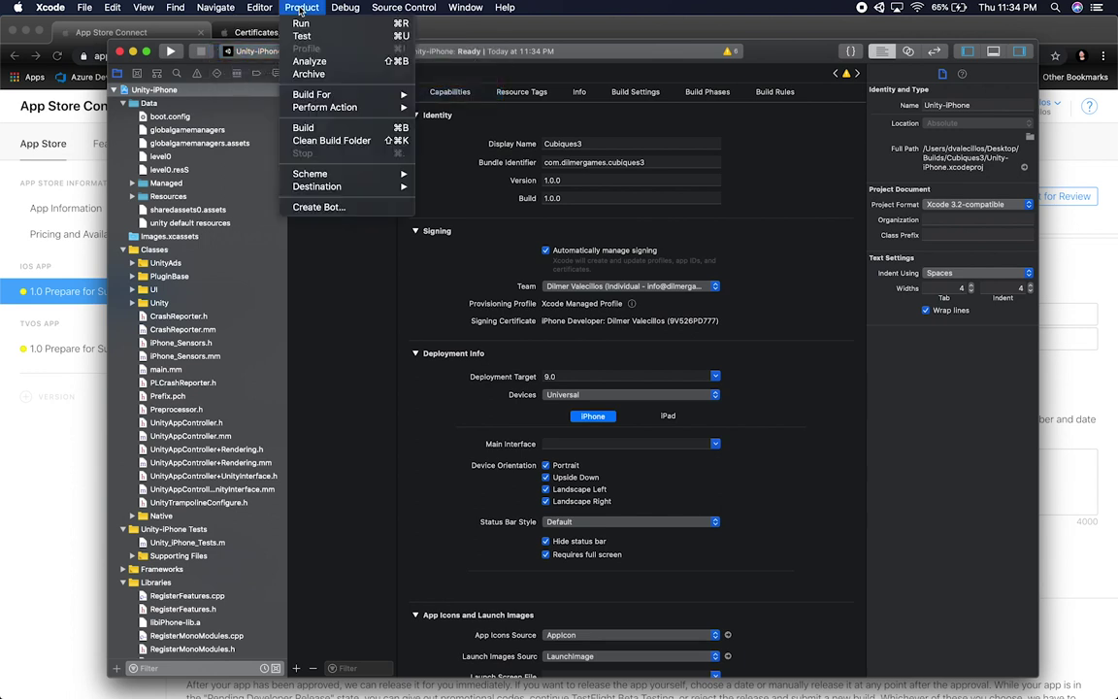
left_click(308, 74)
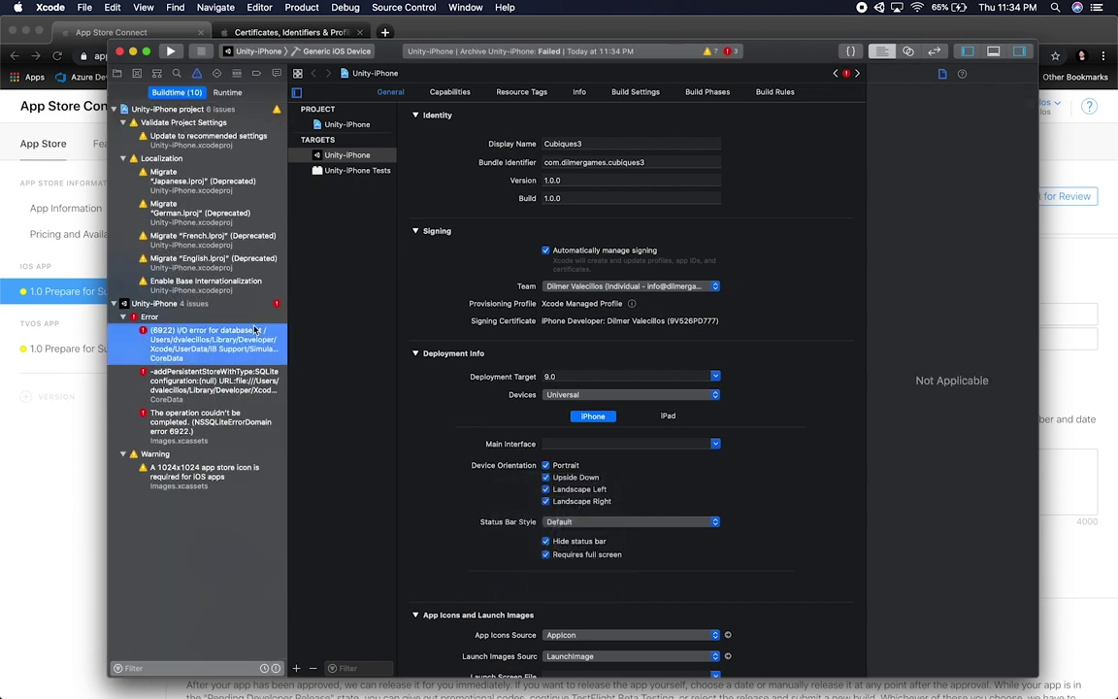
Step: Inspect the AppIcon and LaunchImage sets behind the missing 1024x1024 icon warning
left_click(117, 74)
left_click(191, 89)
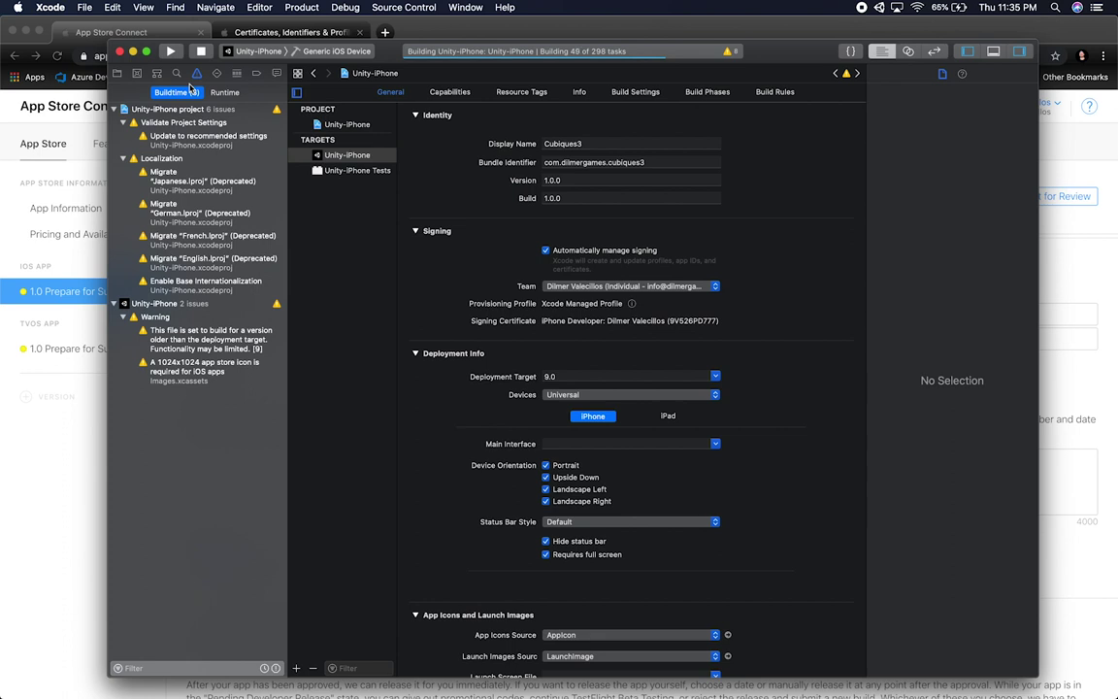
left_click(209, 373)
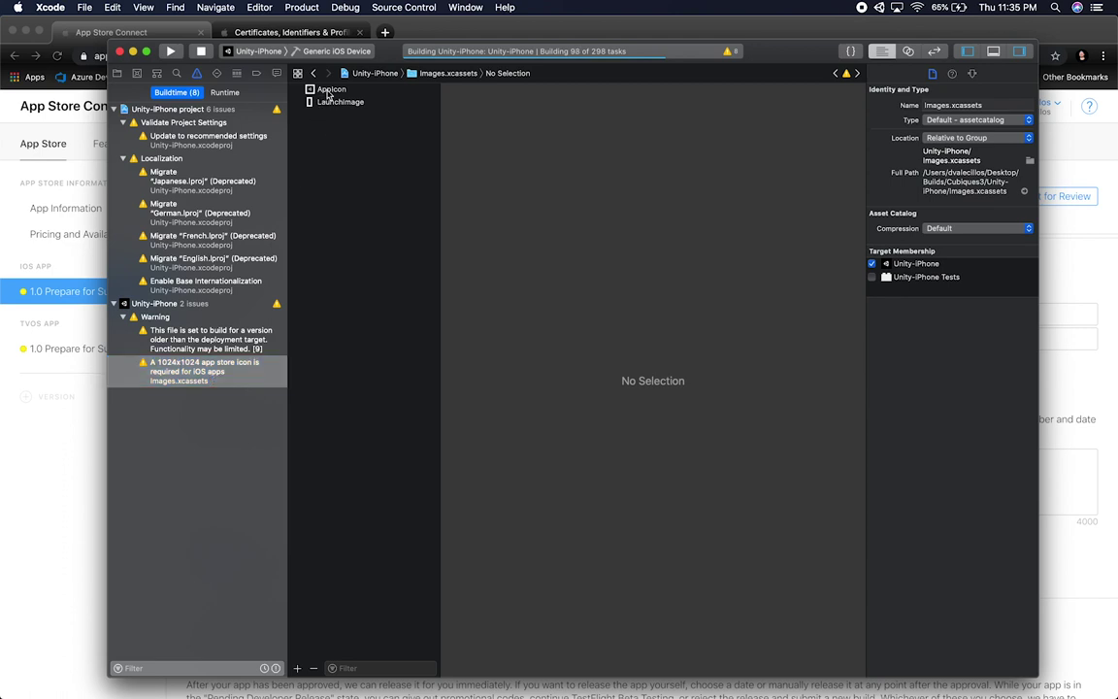
left_click(330, 90)
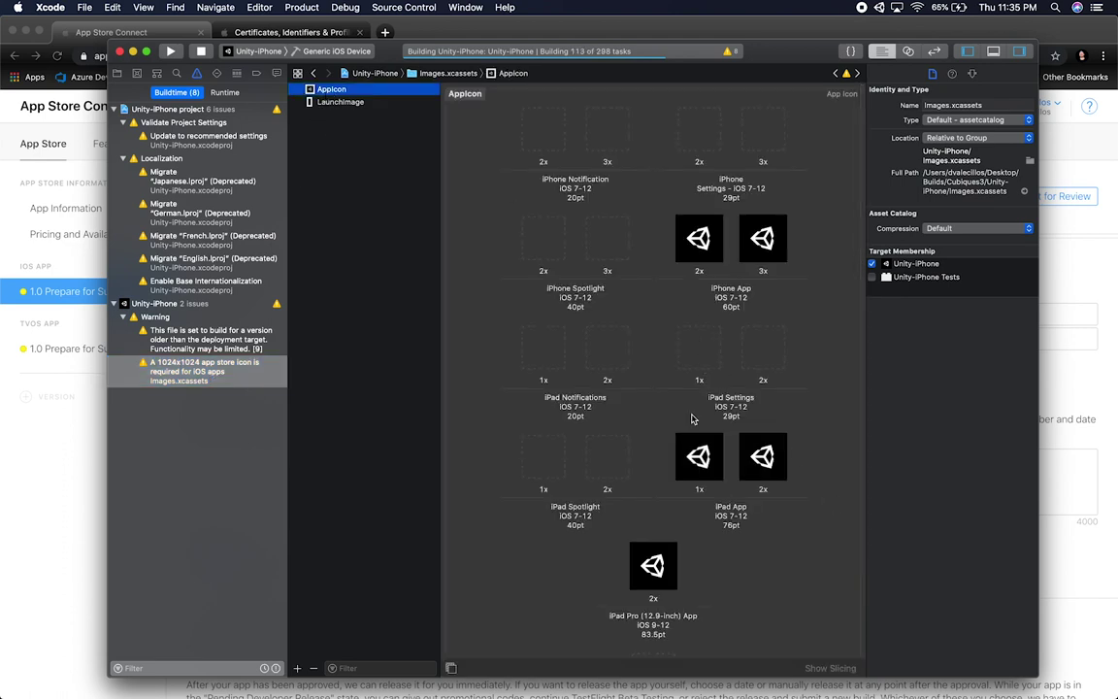
left_click(344, 102)
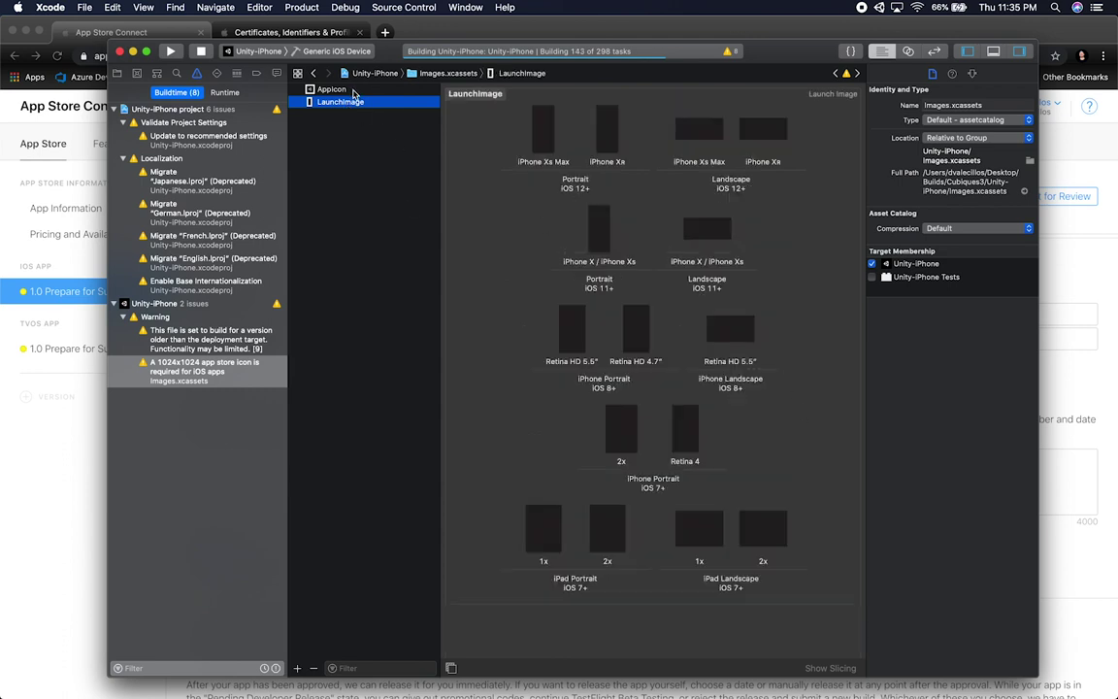
left_click(355, 91)
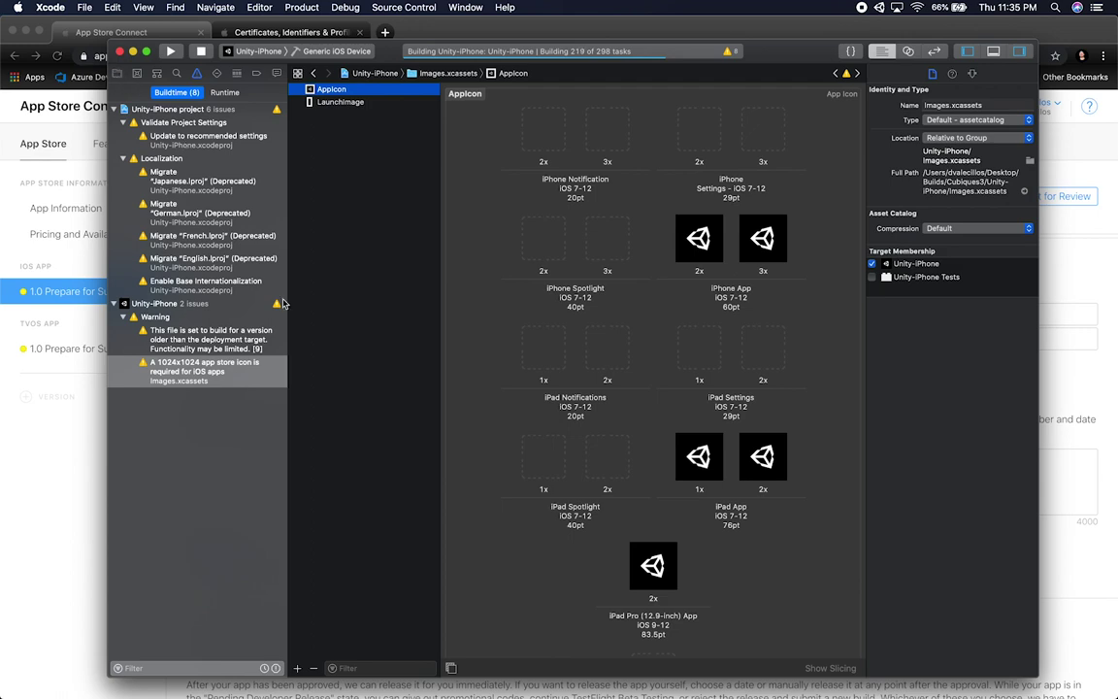
left_click(118, 74)
scroll(233, 459, "down", 4)
scroll(230, 456, "up", 4)
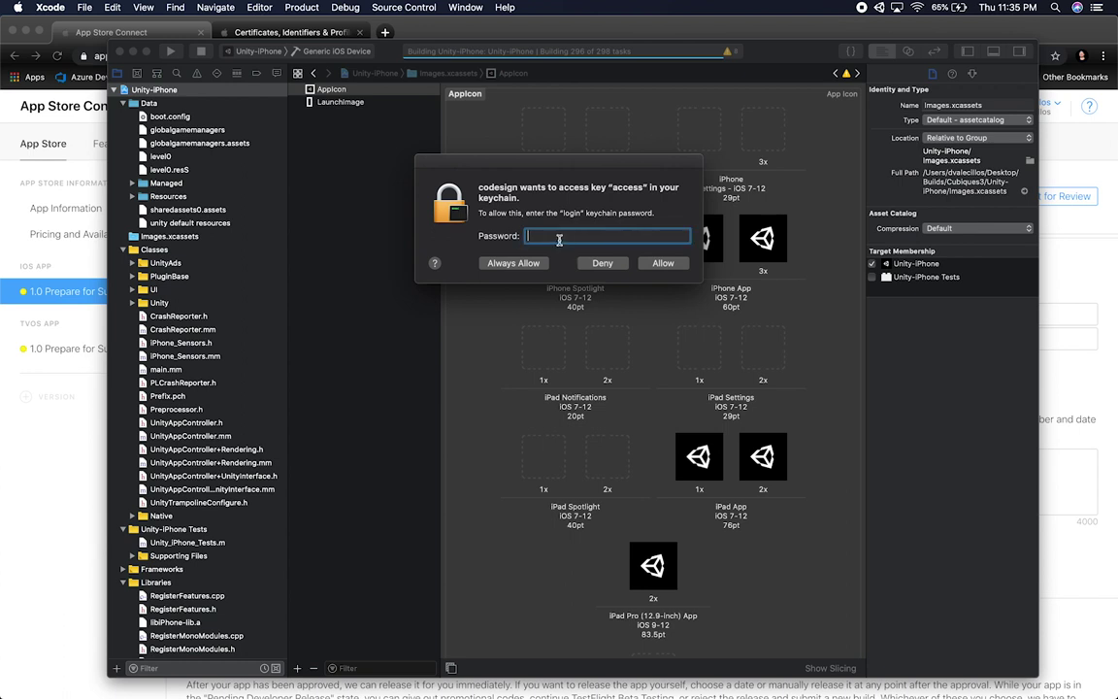
Step: Enter the keychain password to grant codesign access
type("••")
key("BackSpace")
key("BackSpace")
type("••••••••••")
Step: Always allow codesign keychain access and archive Unity-iPhone again
left_click(520, 265)
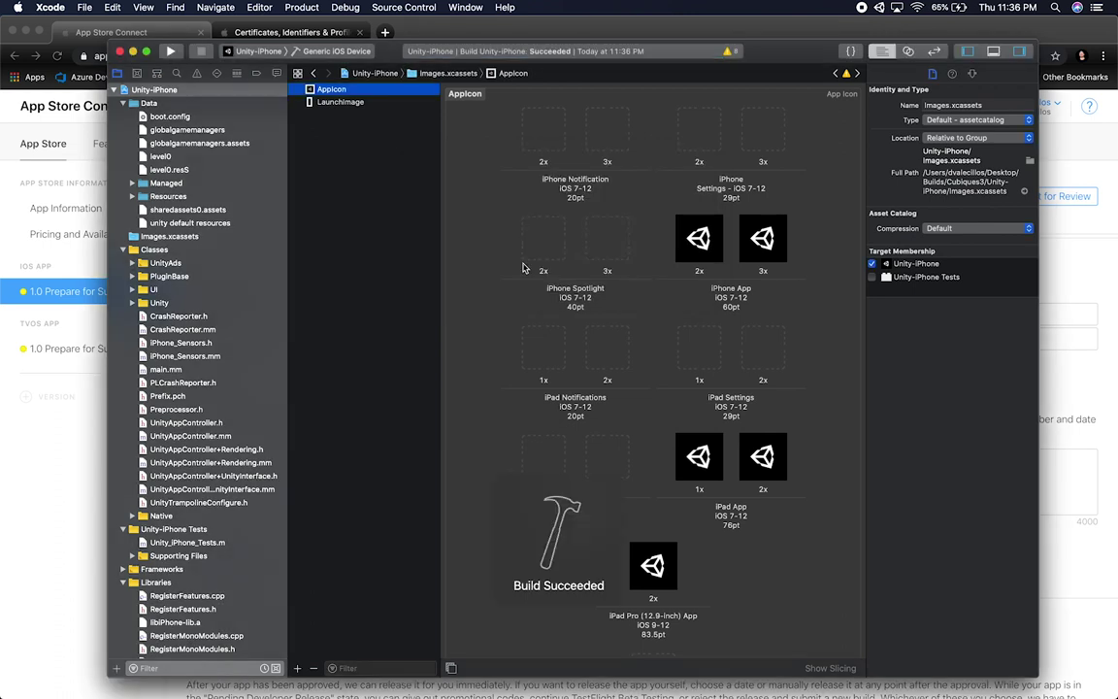
left_click(301, 7)
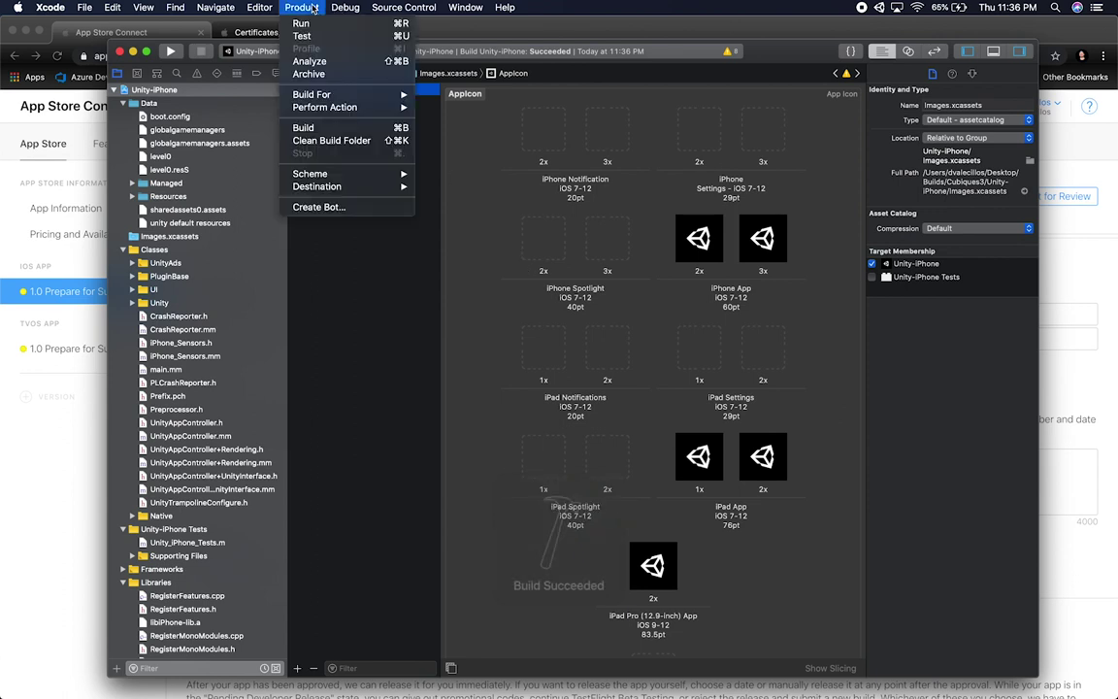
left_click(407, 195)
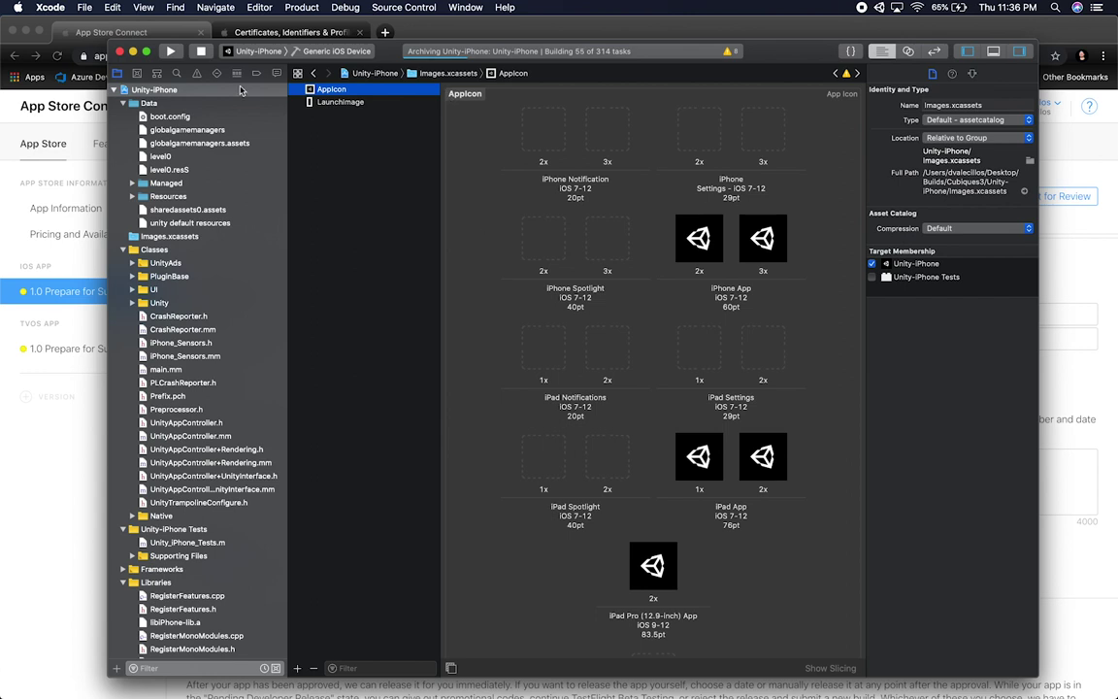
Step: Inspect the empty App Store icon slot and LaunchImage set, then move Xcode right
scroll(456, 300, "down", 3)
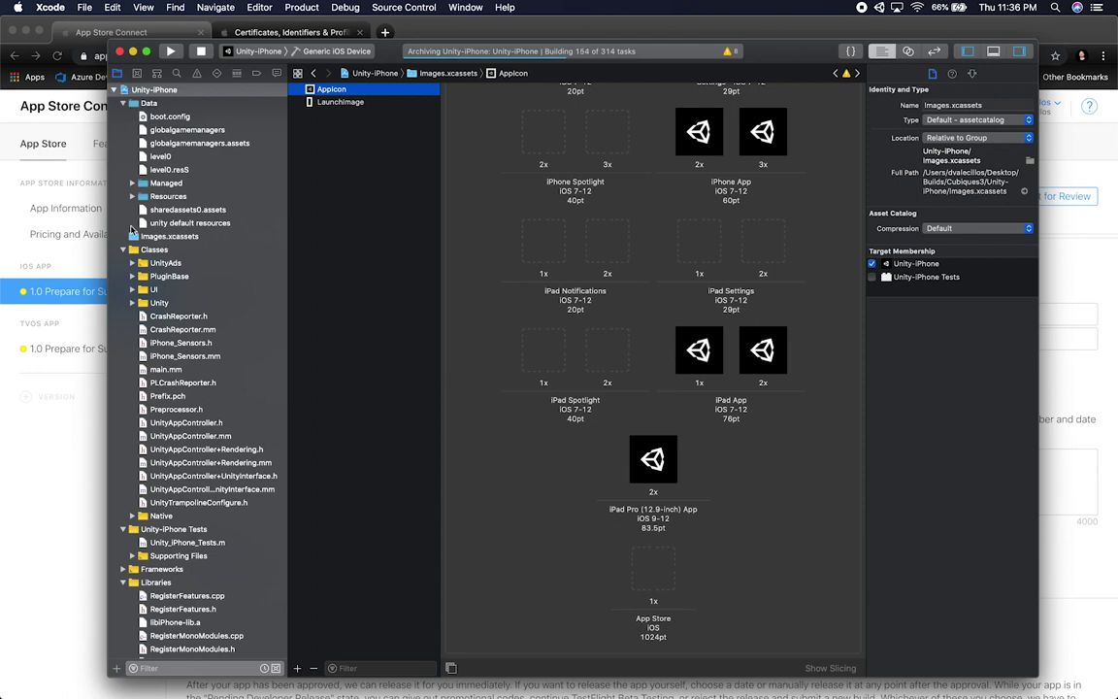
left_click(145, 237)
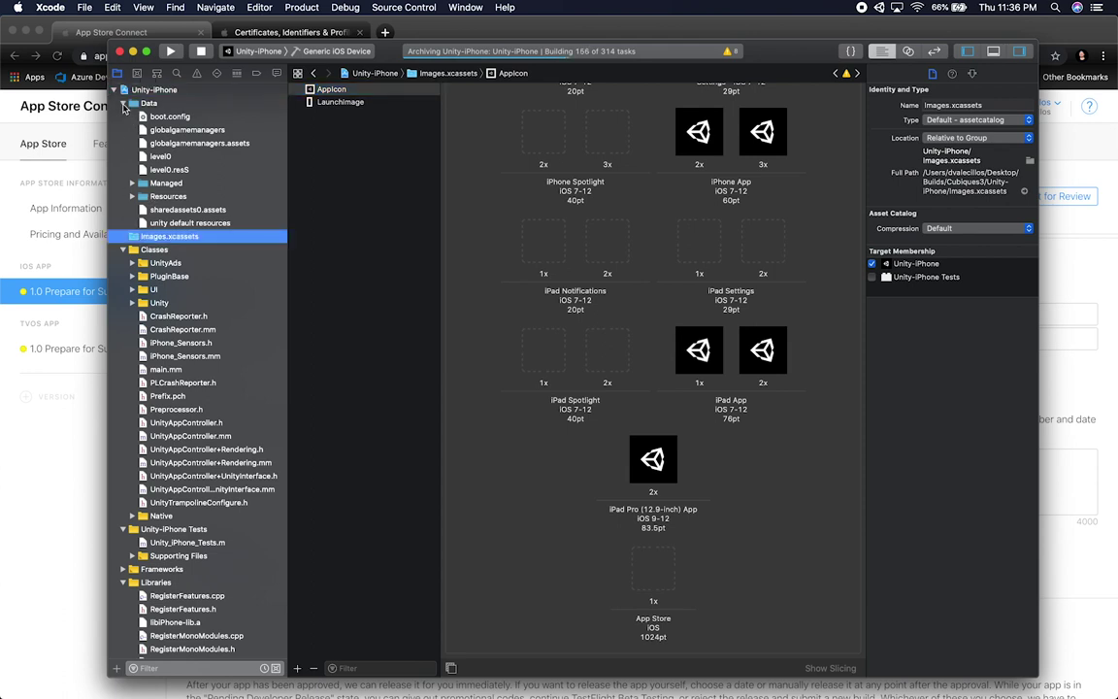
left_click(122, 103)
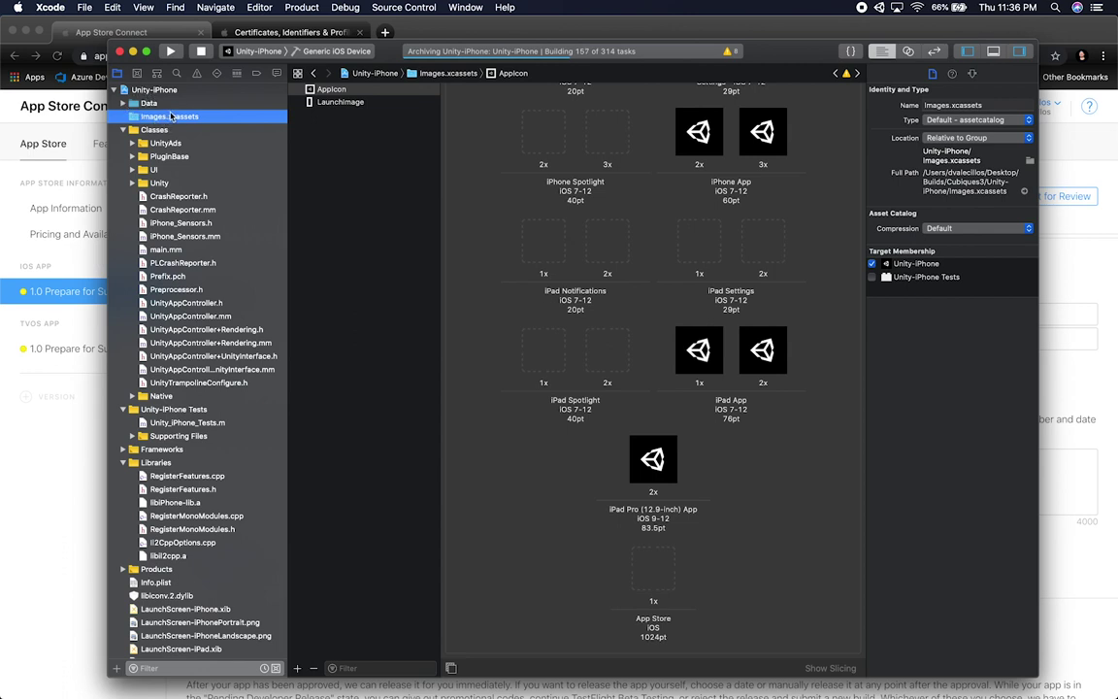
key("ctrl+super+Left")
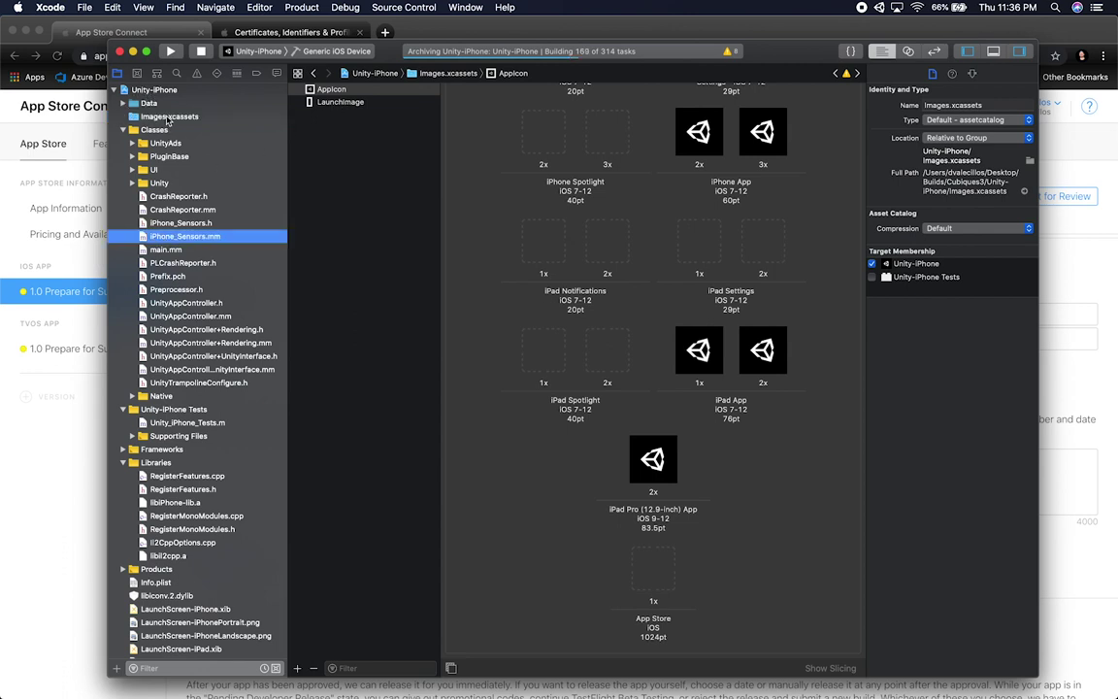
key("ctrl+super+Right")
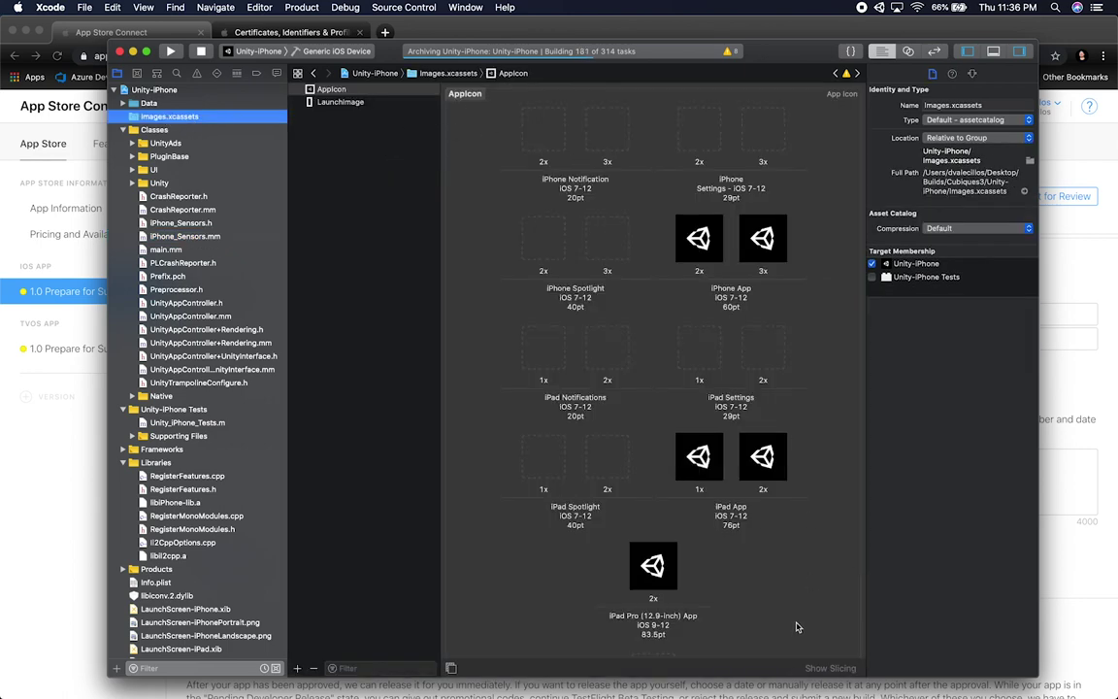
left_click(314, 99)
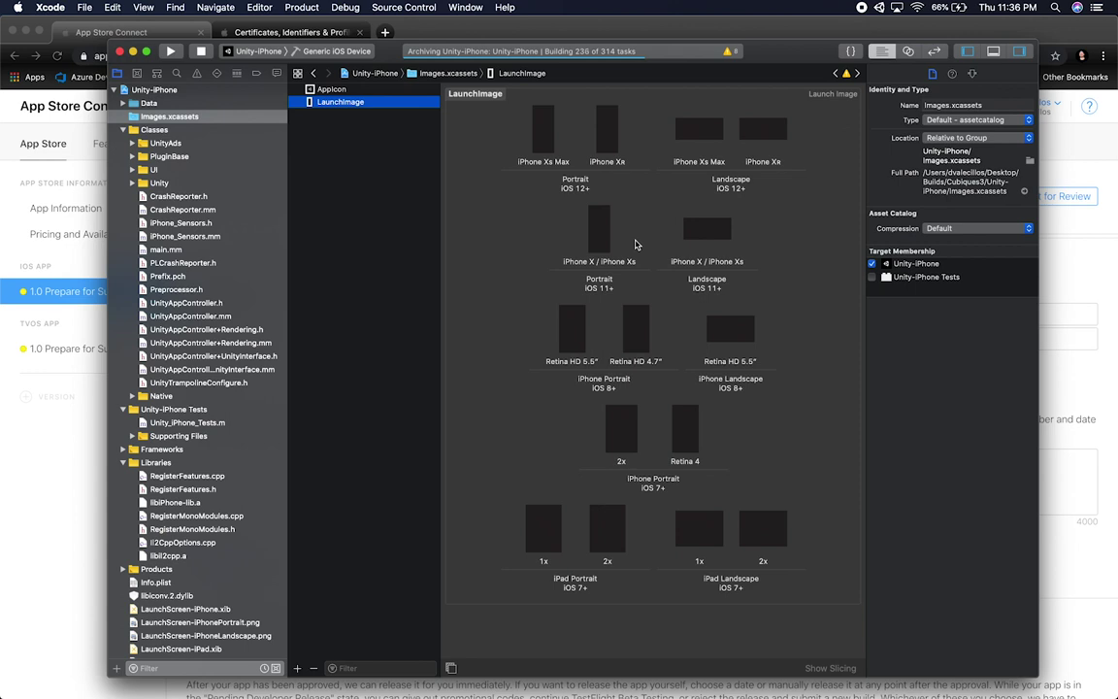
scroll(209, 419, "down", 1)
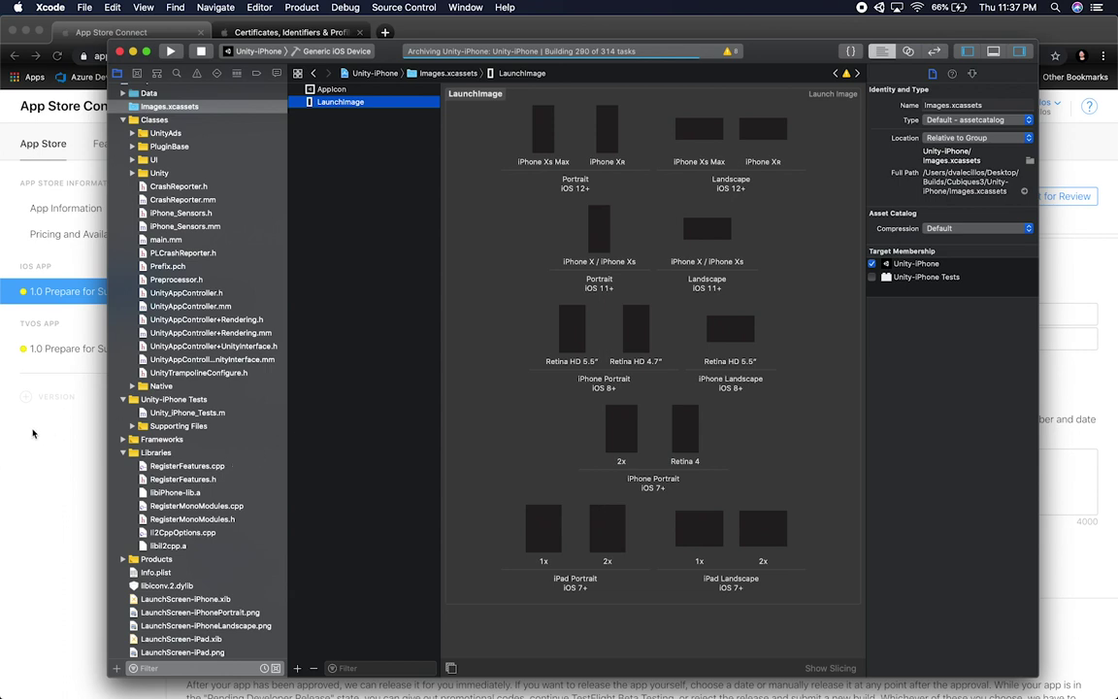
left_click_drag(390, 56, 617, 56)
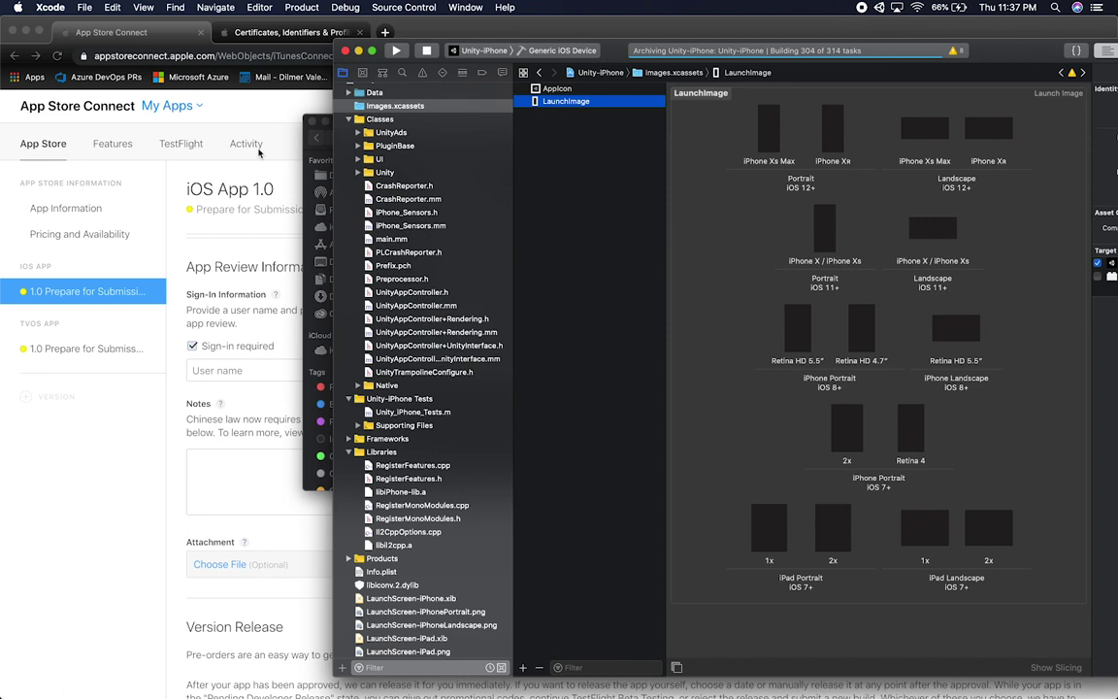
Step: Fit the Xcode window on screen while the Unity-iPhone 1.0.0 archive finishes building
double_click(626, 42)
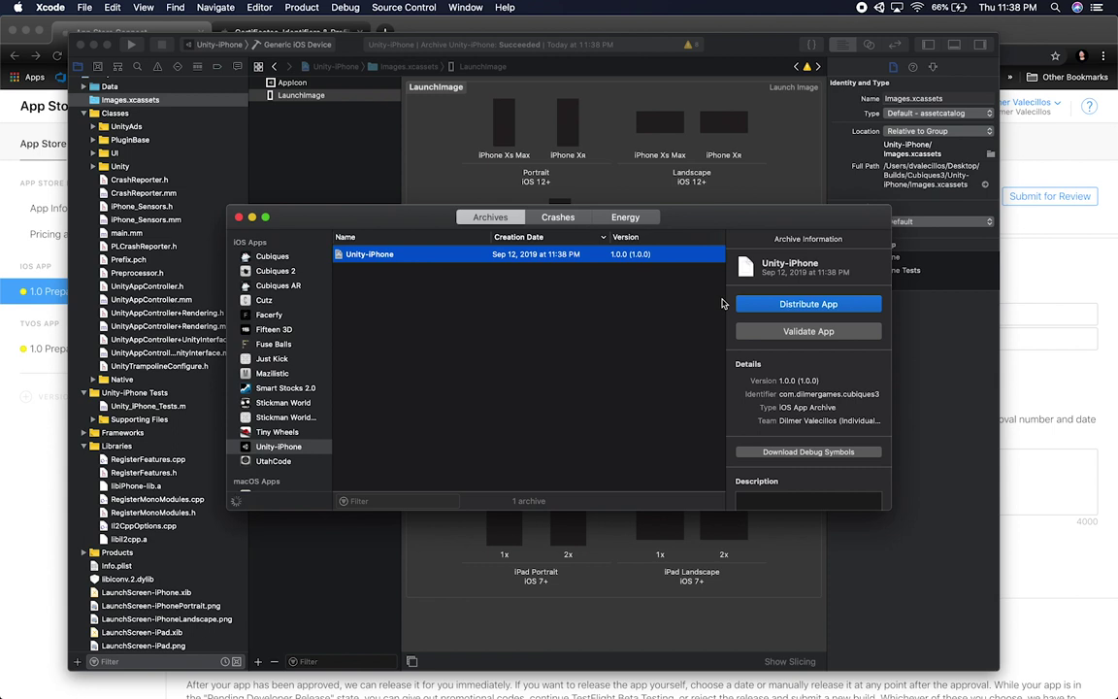
Step: Distribute the Unity-iPhone archive with iOS App Store as the method and Upload as the destination
left_click_drag(716, 218, 755, 170)
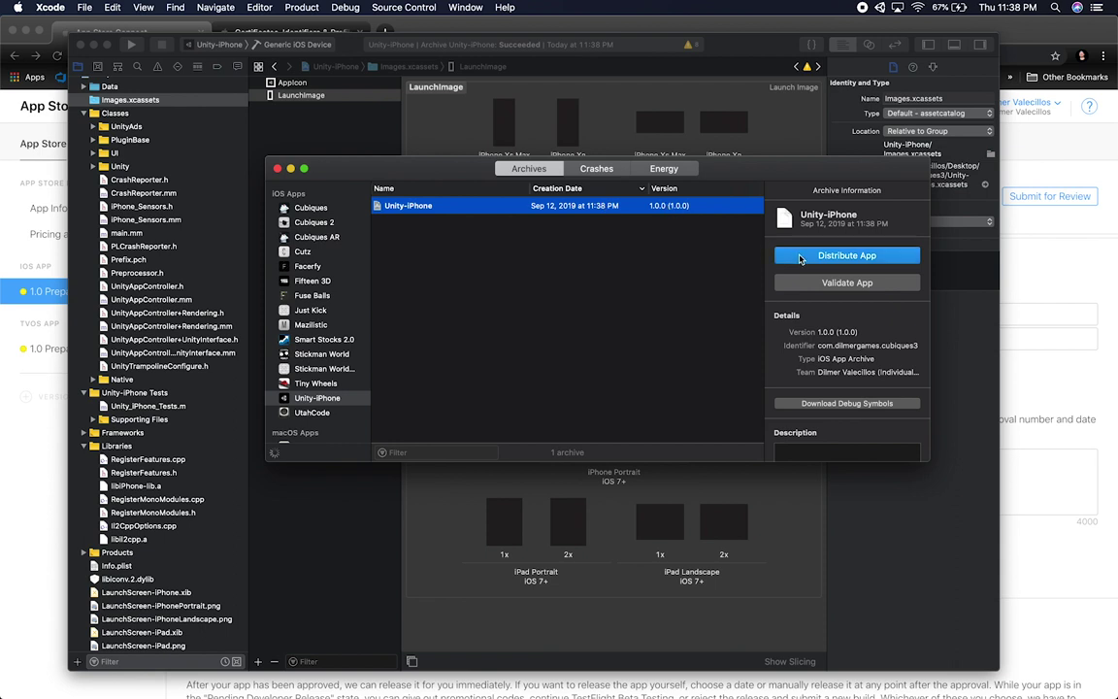
left_click(800, 257)
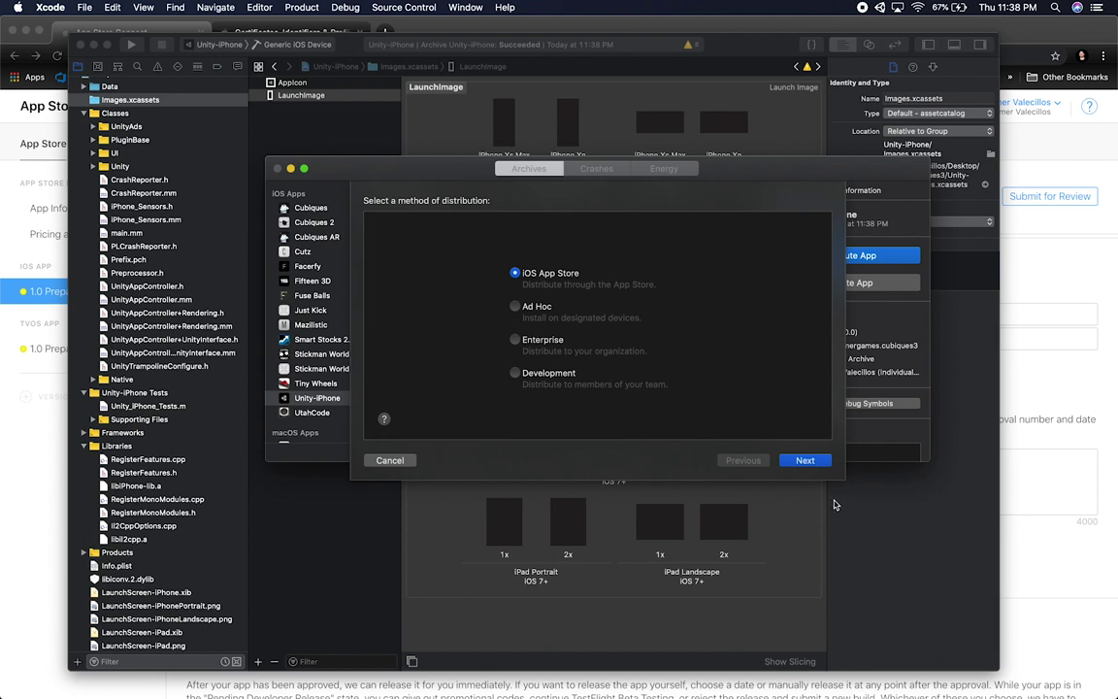
left_click(805, 460)
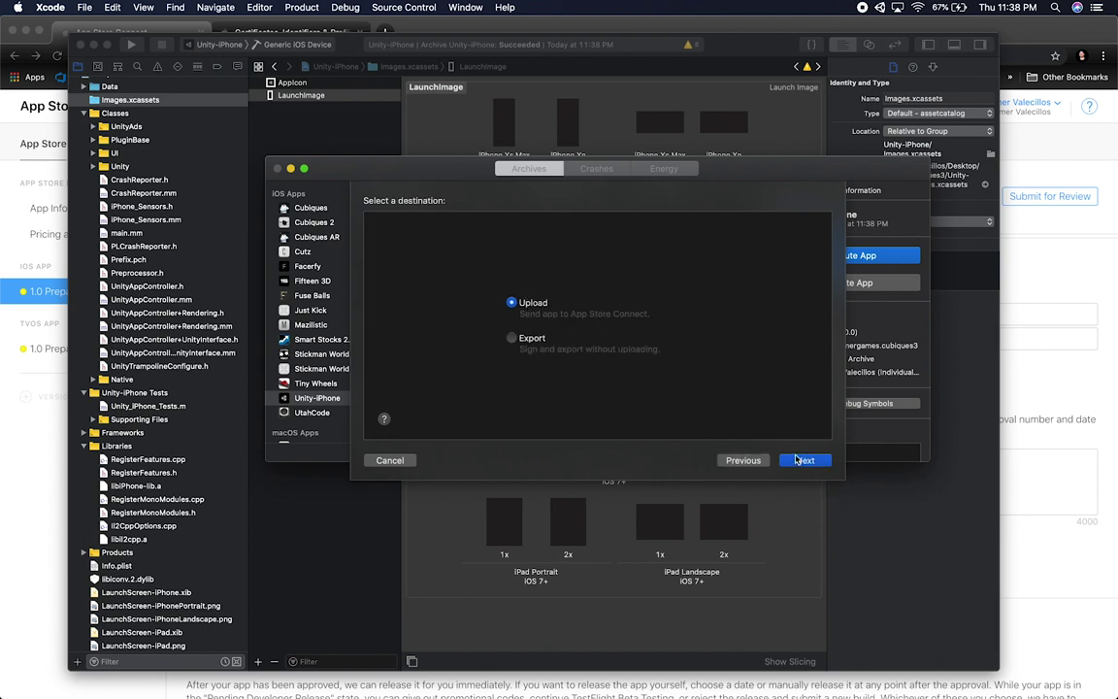
key("Return")
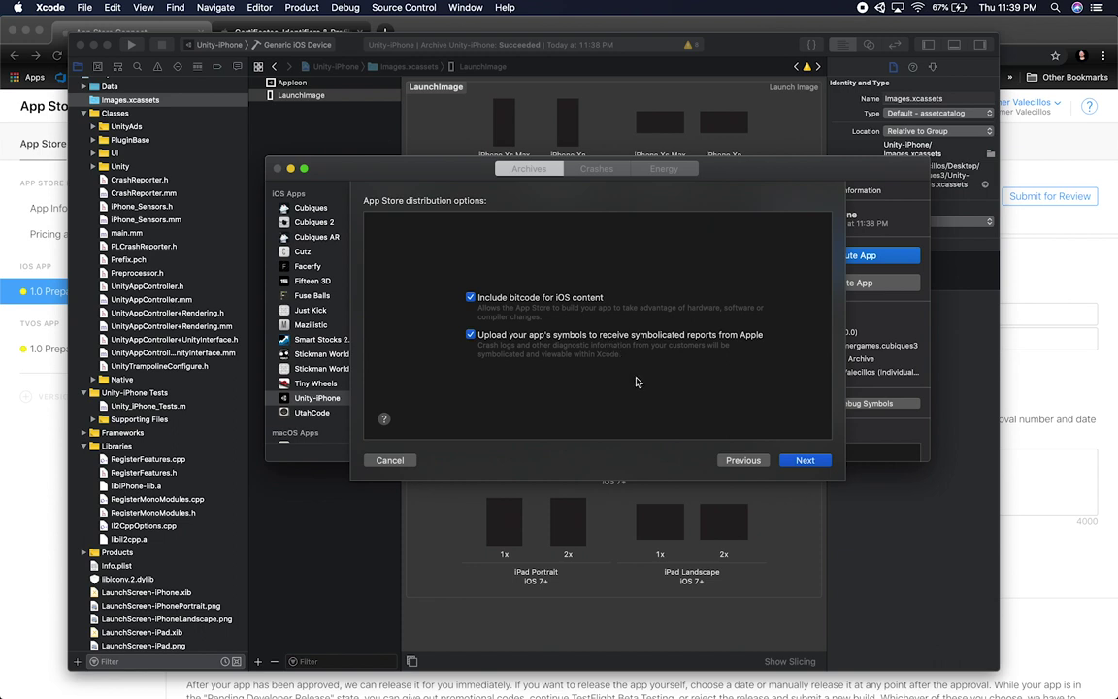
Step: Turn off Include bitcode and Upload symbols in the App Store distribution options
left_click(469, 297)
left_click(470, 334)
left_click(470, 298)
left_click(471, 298)
Step: Keep automatic signing and generate a new iOS Distribution certificate for cubiques3
left_click(802, 458)
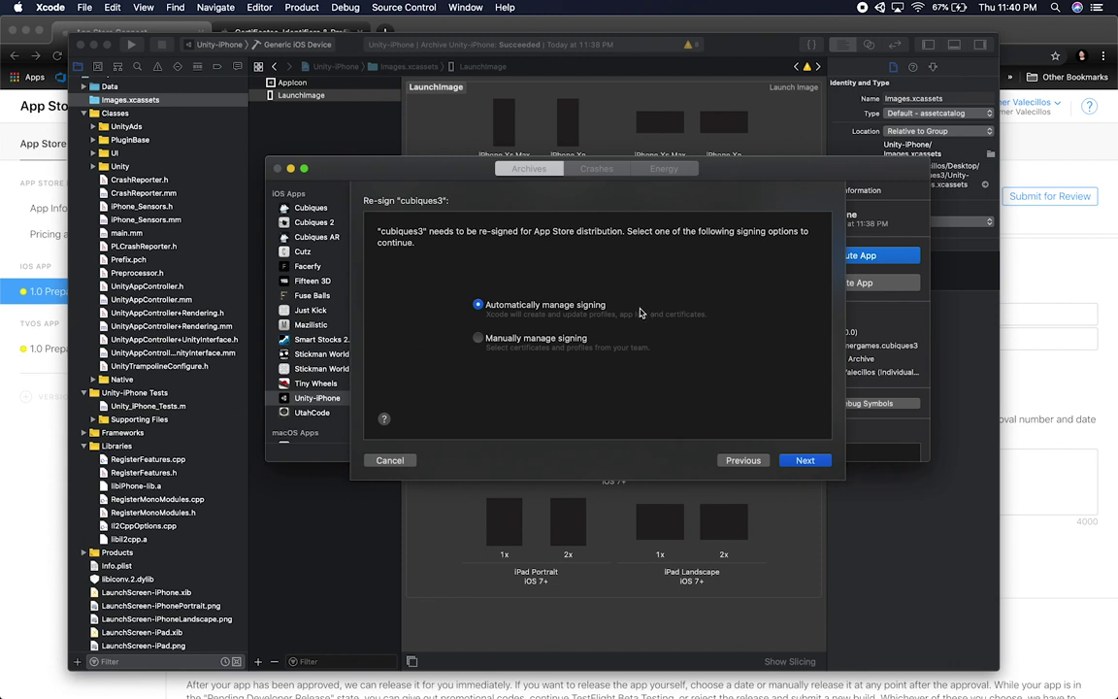
left_click(792, 461)
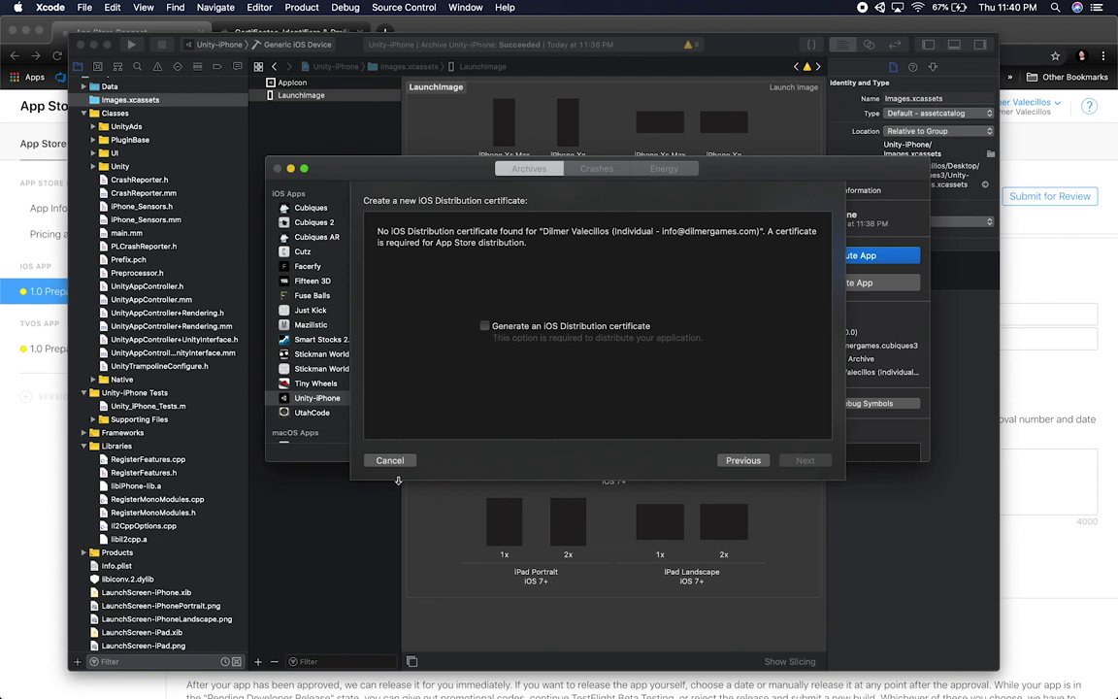
left_click(485, 326)
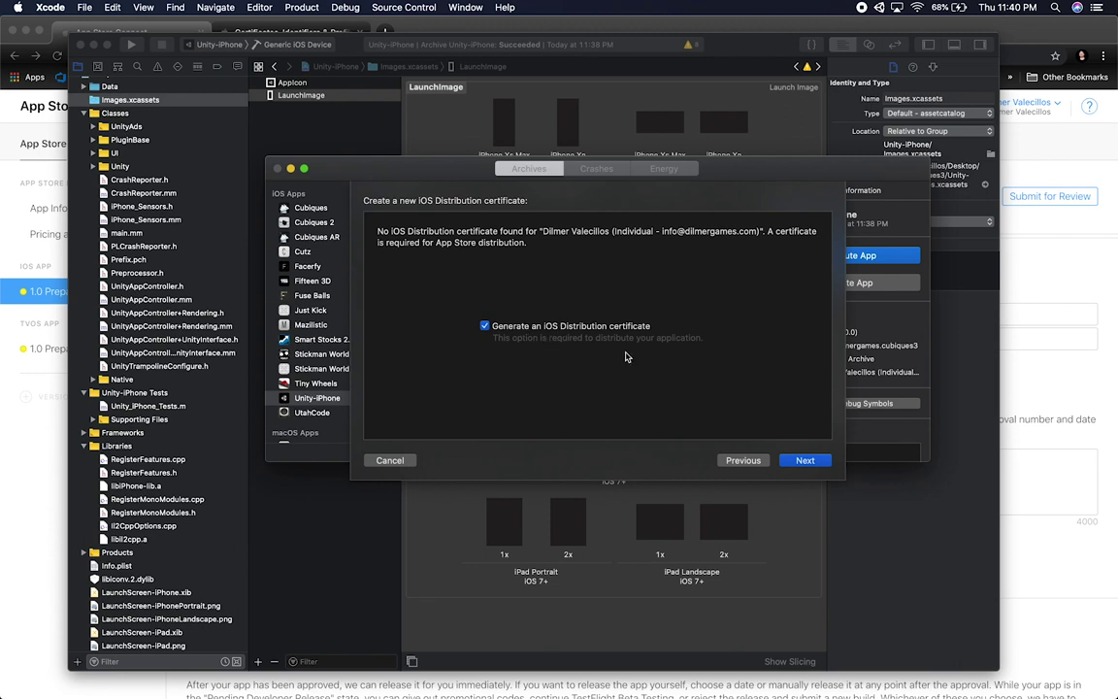
left_click(804, 460)
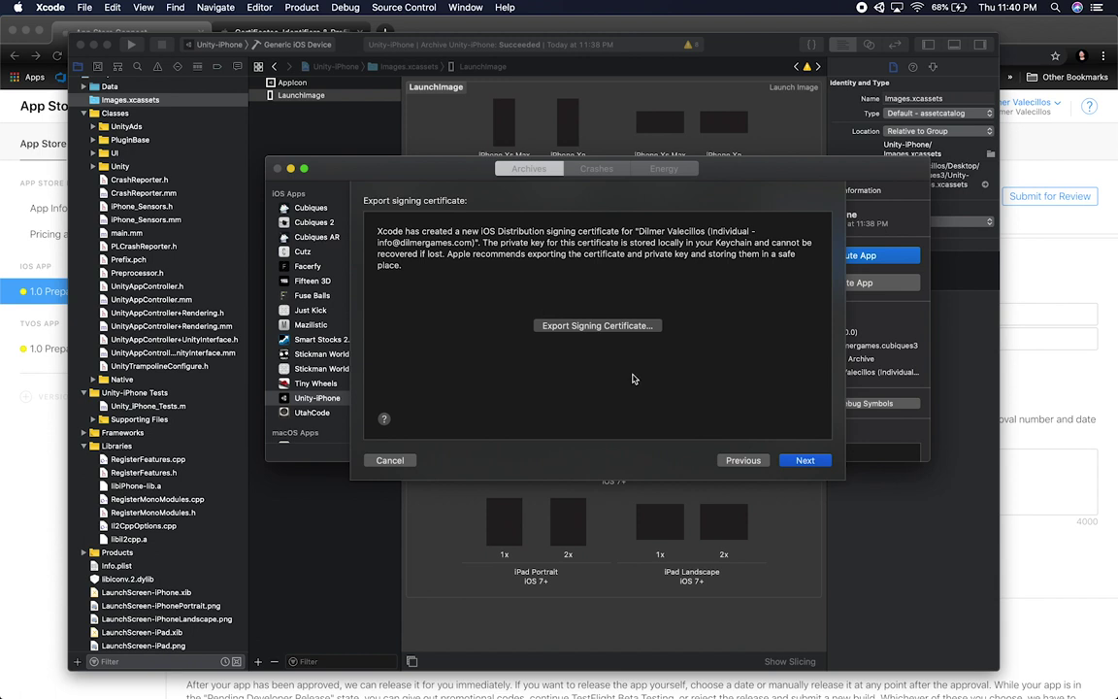
Step: Enter the keychain password and always allow codesign access to the signing key
key("Return")
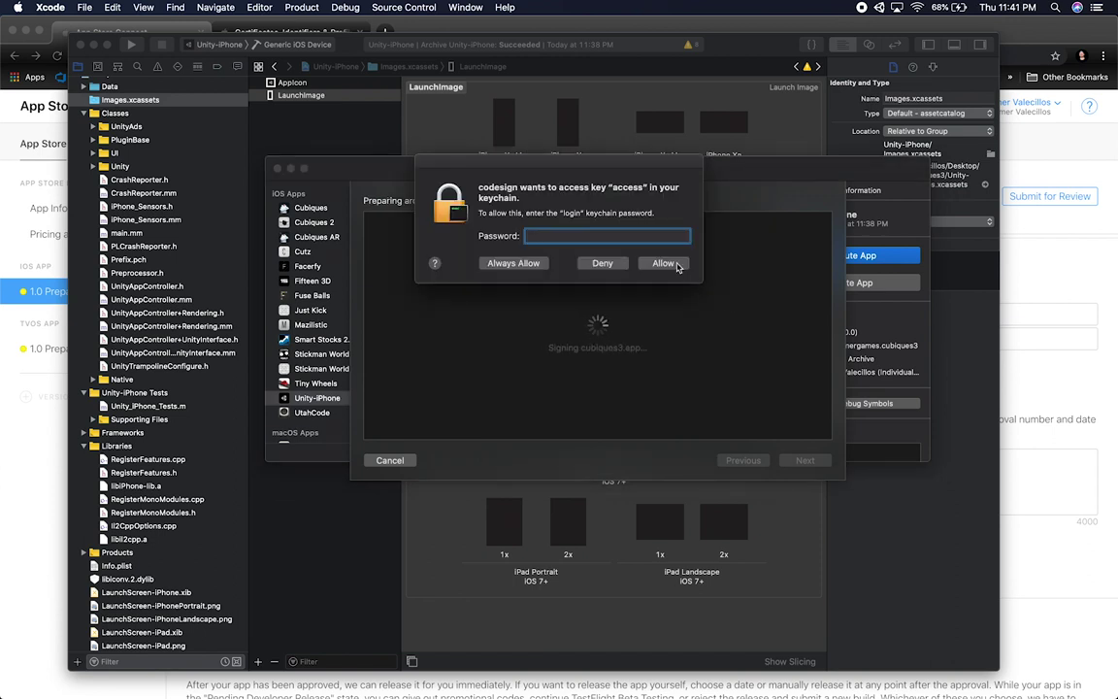
type("********")
key("Return")
type("*********")
left_click(501, 263)
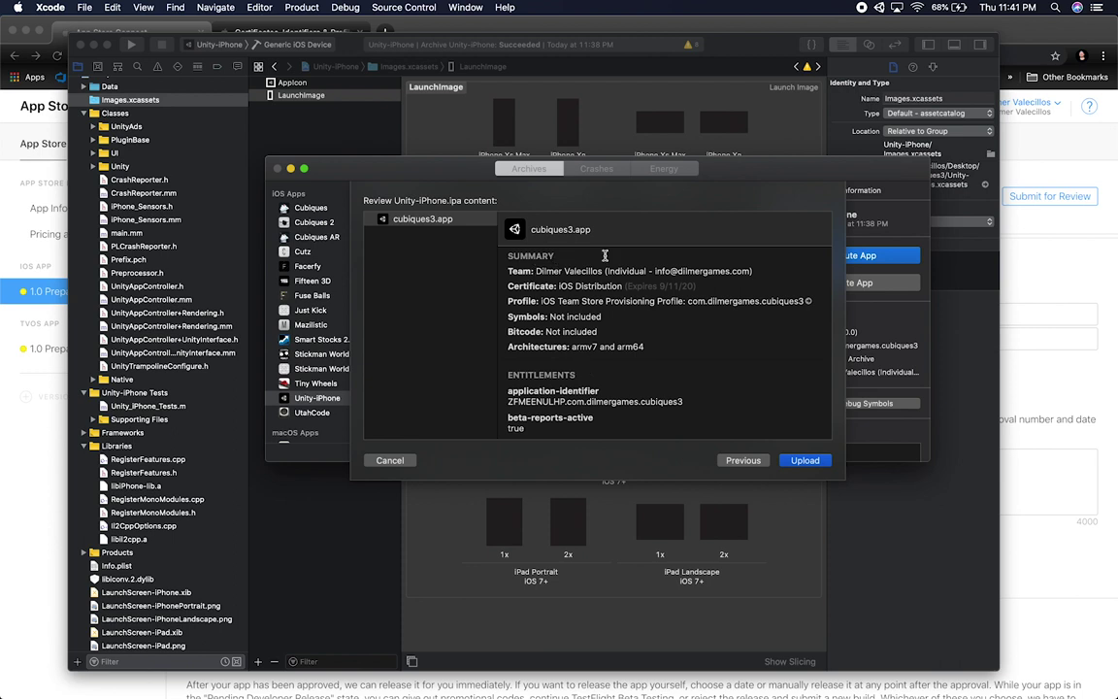
Step: Review the team and iOS Distribution certificate in the ipa summary, then upload to App Store Connect
left_click_drag(653, 271, 720, 284)
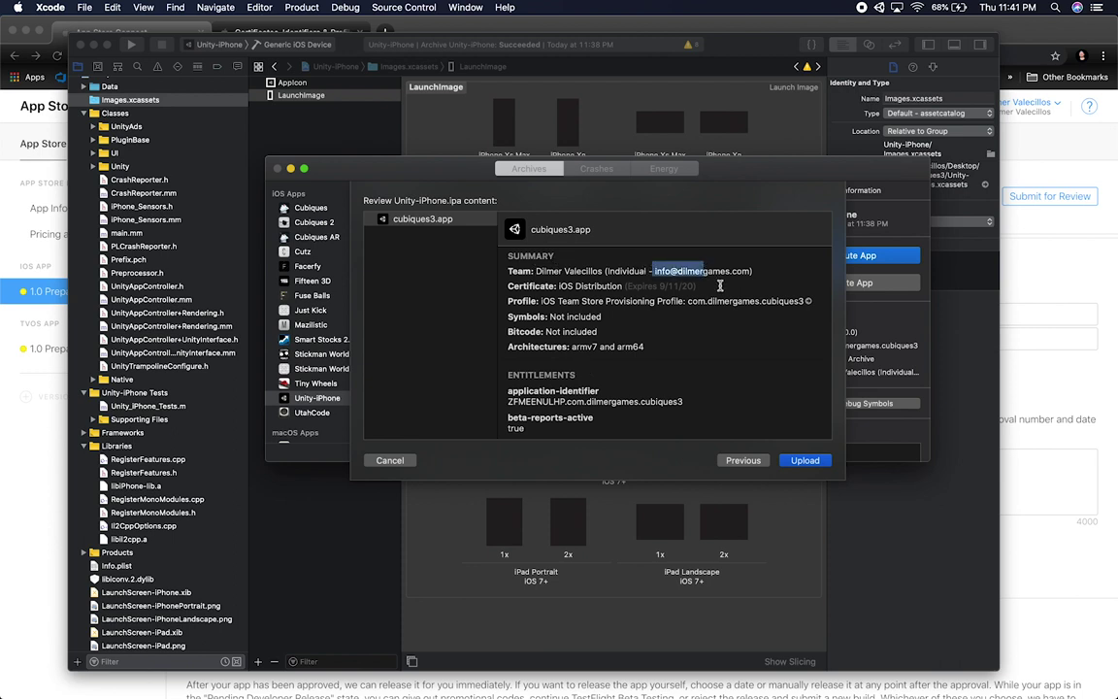
left_click_drag(559, 286, 596, 287)
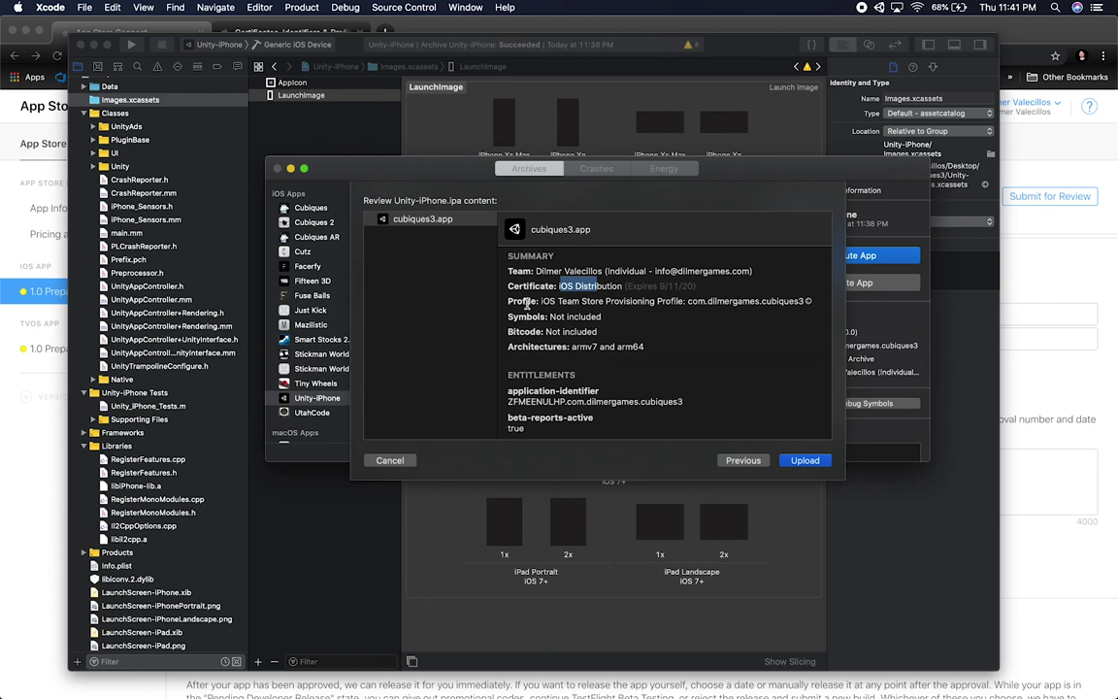
scroll(633, 406, "down", 5)
scroll(636, 389, "up", 2)
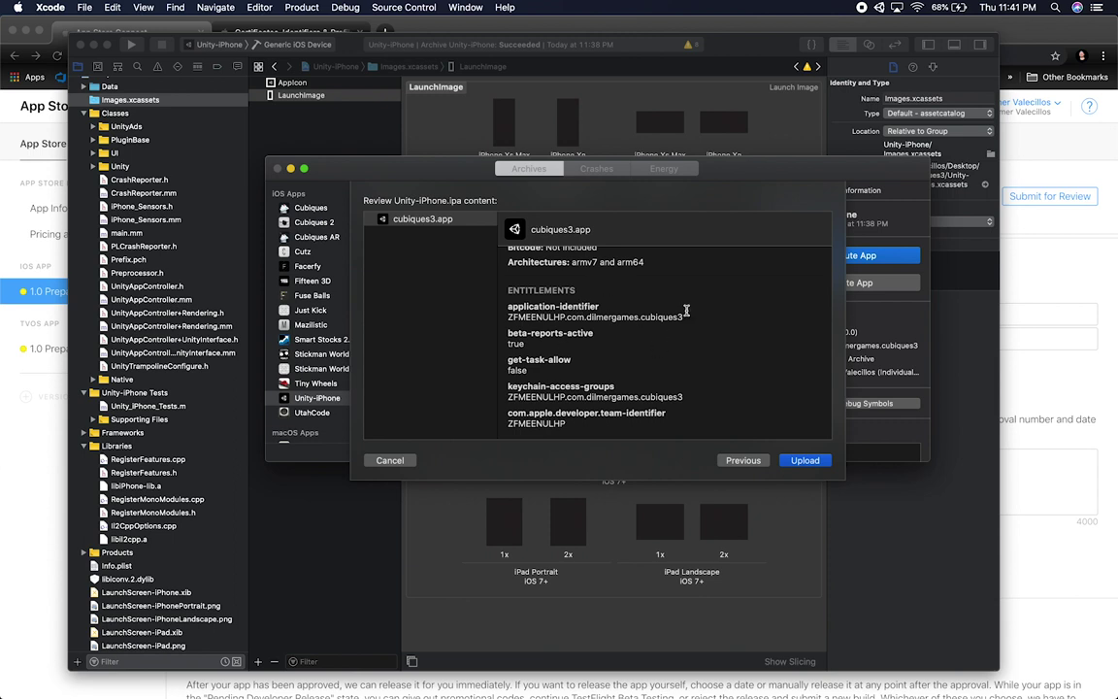
scroll(687, 301, "up", 4)
scroll(689, 292, "down", 5)
left_click(794, 458)
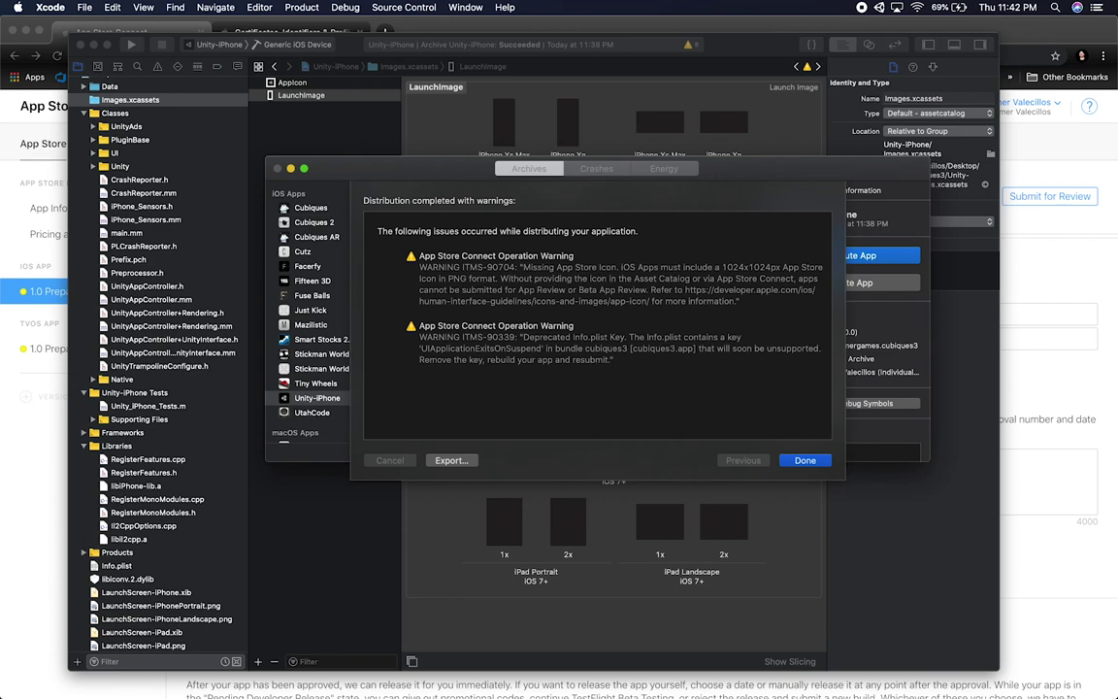
Step: Check the iOS Player Settings in the Unity editor's project settings
mouse_move(742, 684)
left_click(837, 681)
left_click(728, 565)
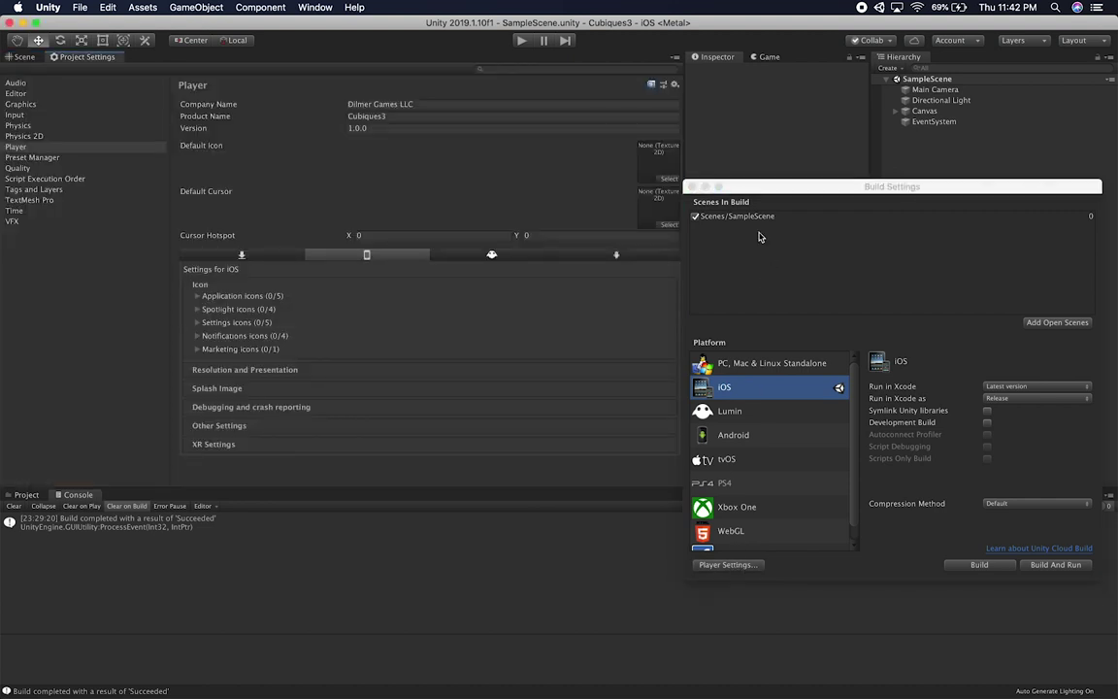
left_click(622, 171)
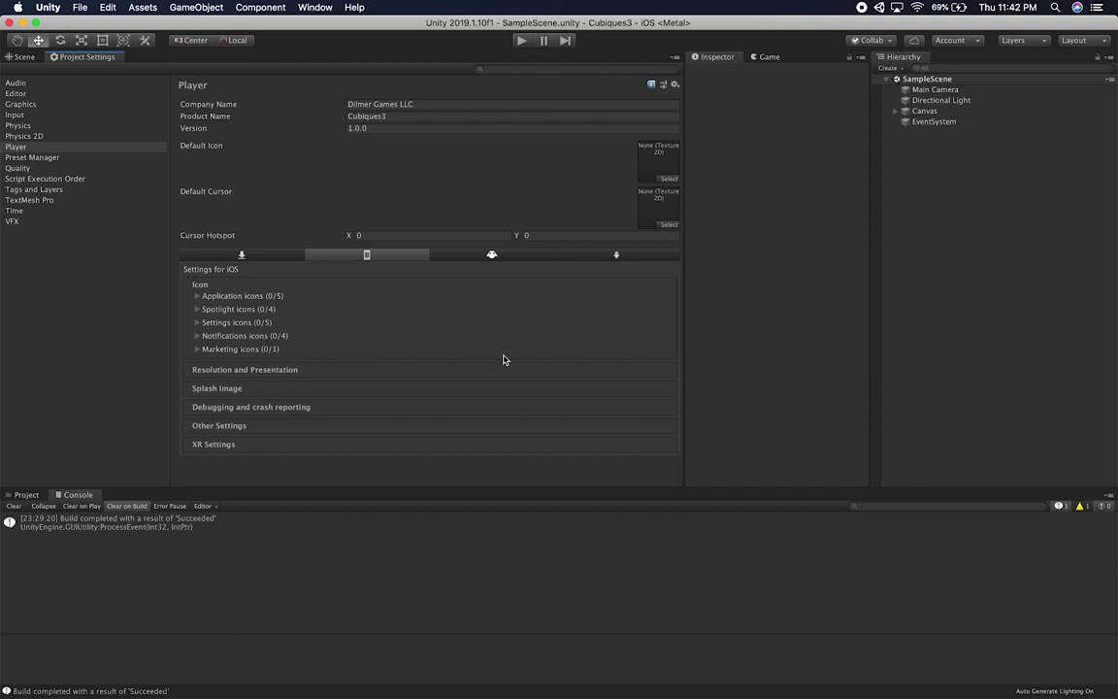
Step: Dismiss Xcode's distribution-complete report and switch over to Chrome
key("super+Tab")
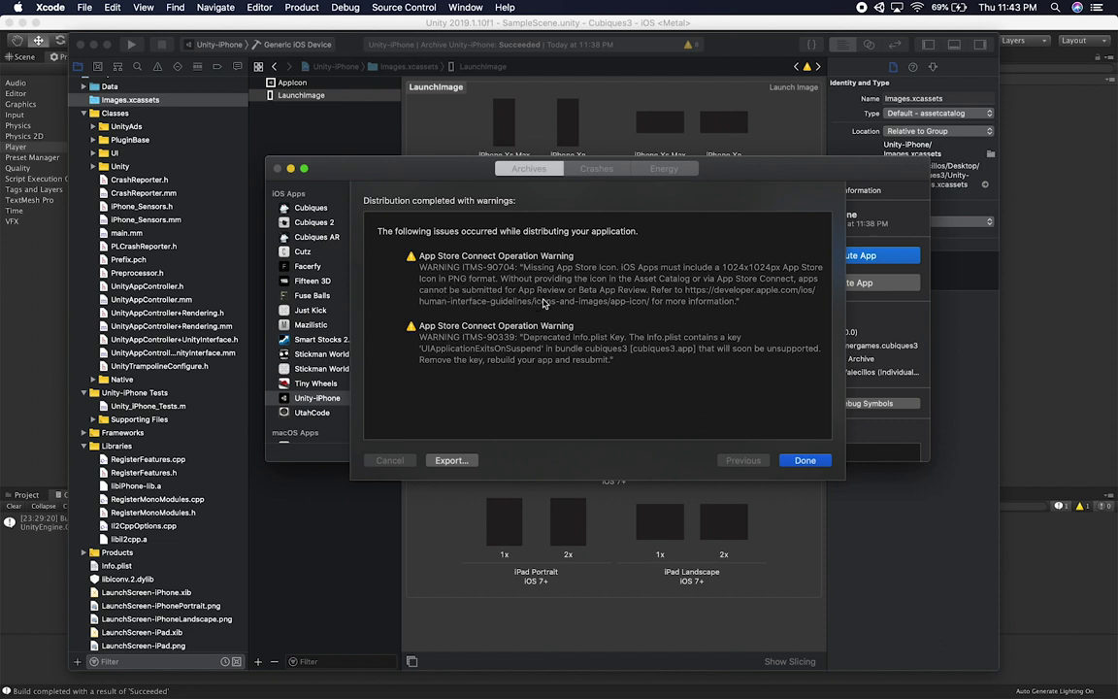
left_click(805, 460)
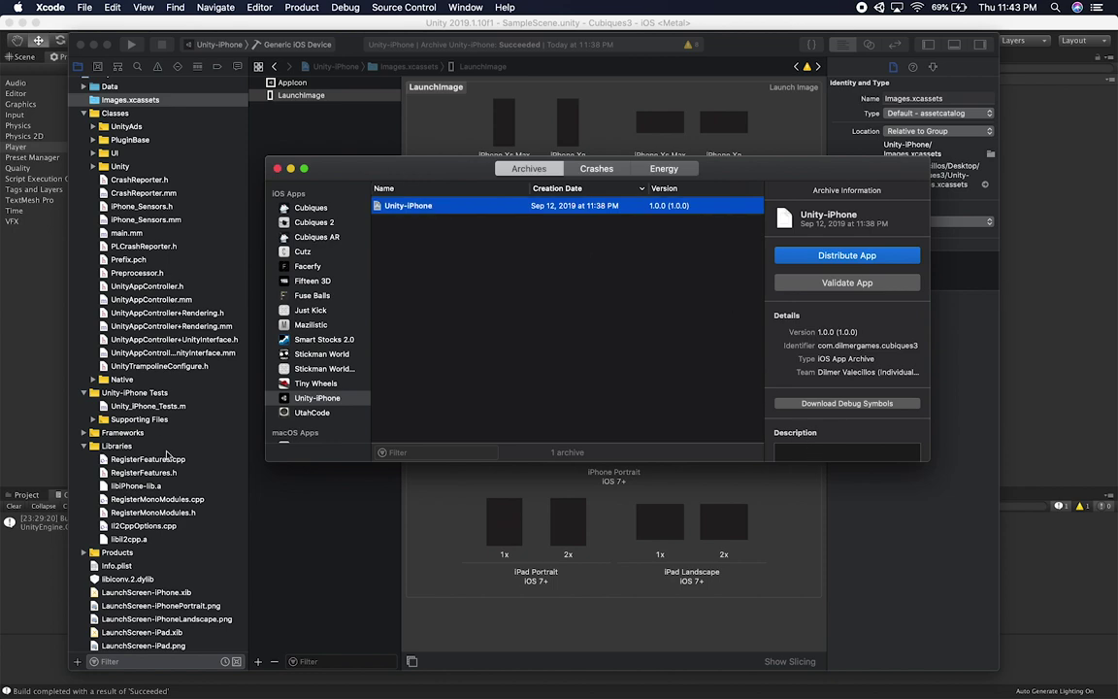
key("Return")
key("super+Tab")
key("super+Tab")
key("super+Tab")
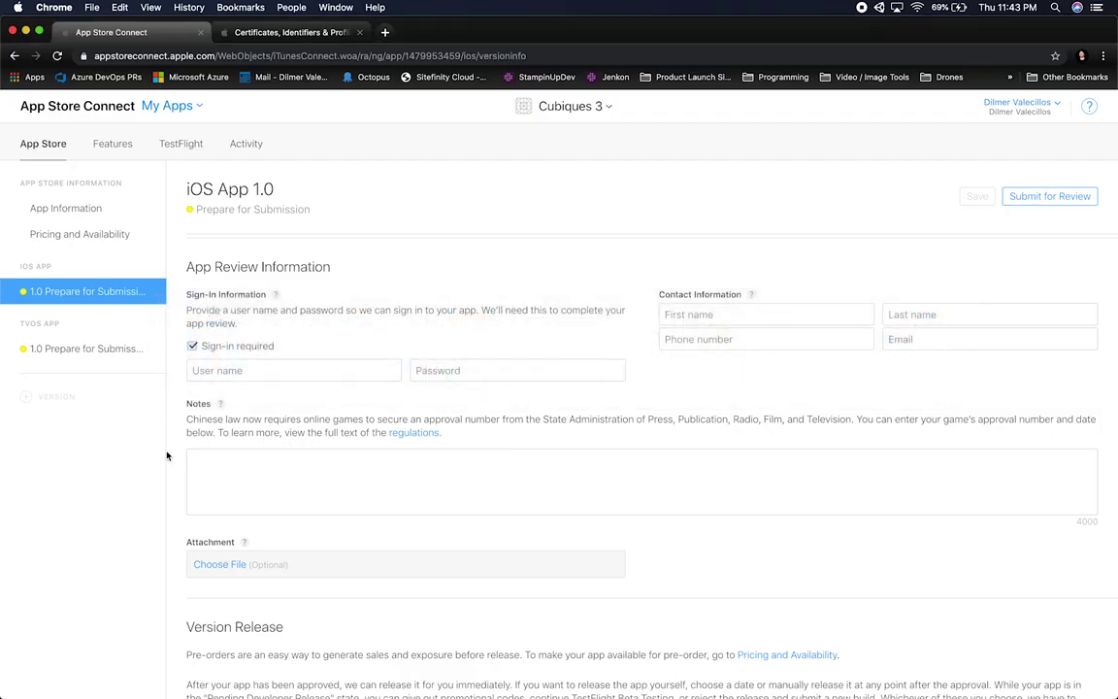
Step: Confirm build 1.0.0 shows as processing in the iOS Builds activity list
left_click(247, 145)
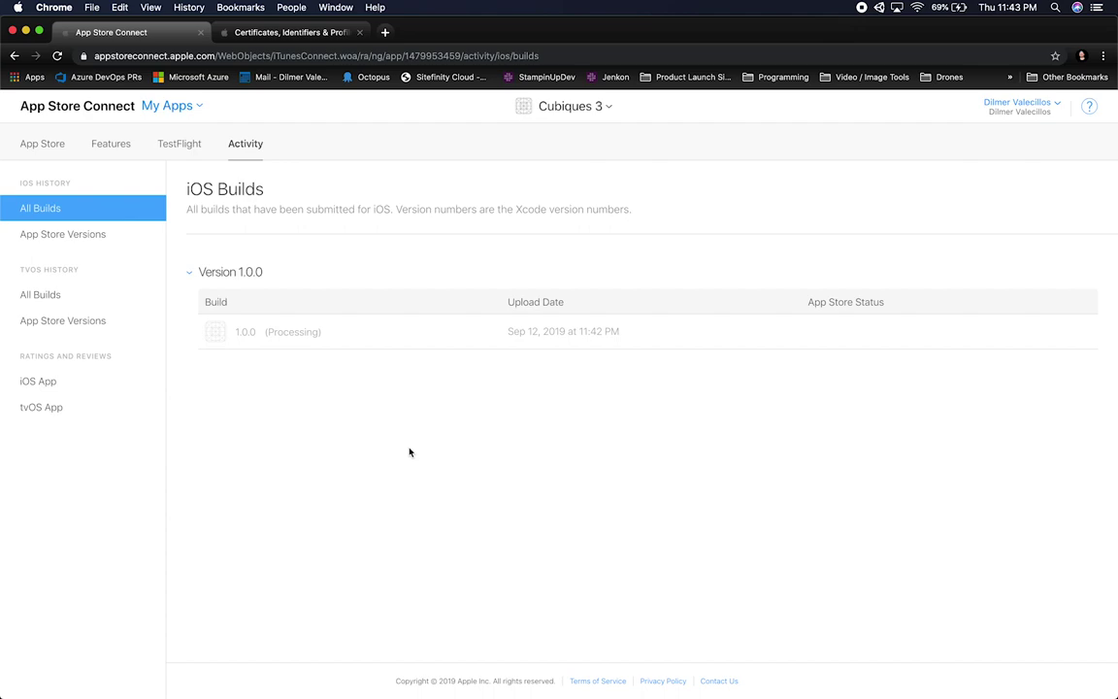
key("super+Tab")
key("super+Tab")
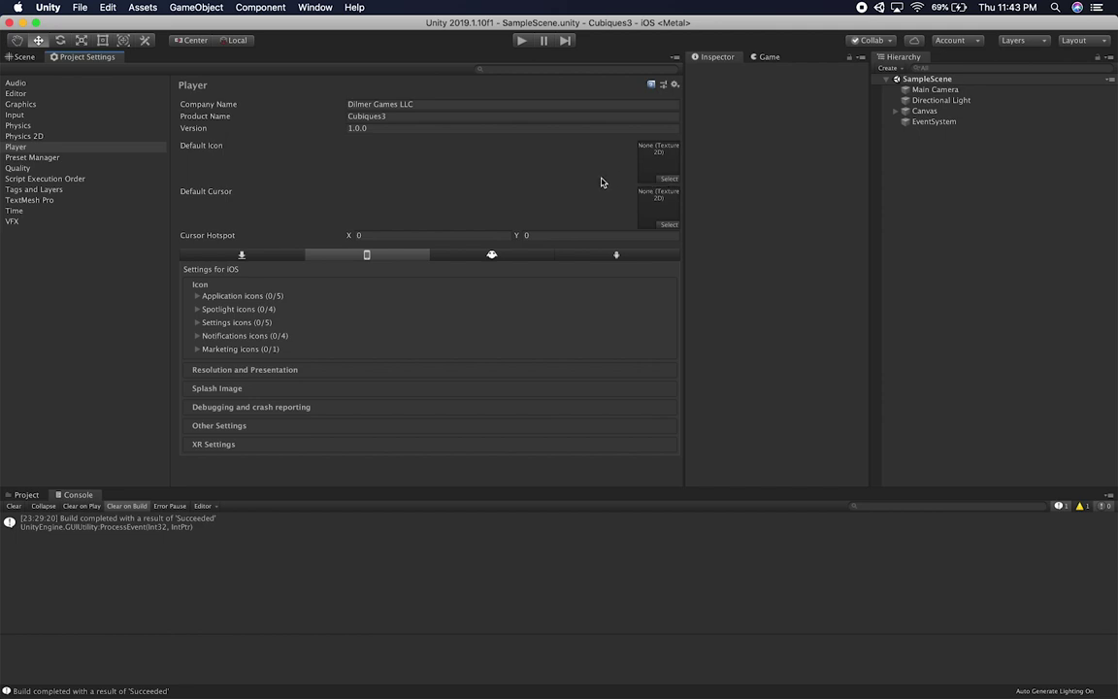
key("super+Tab")
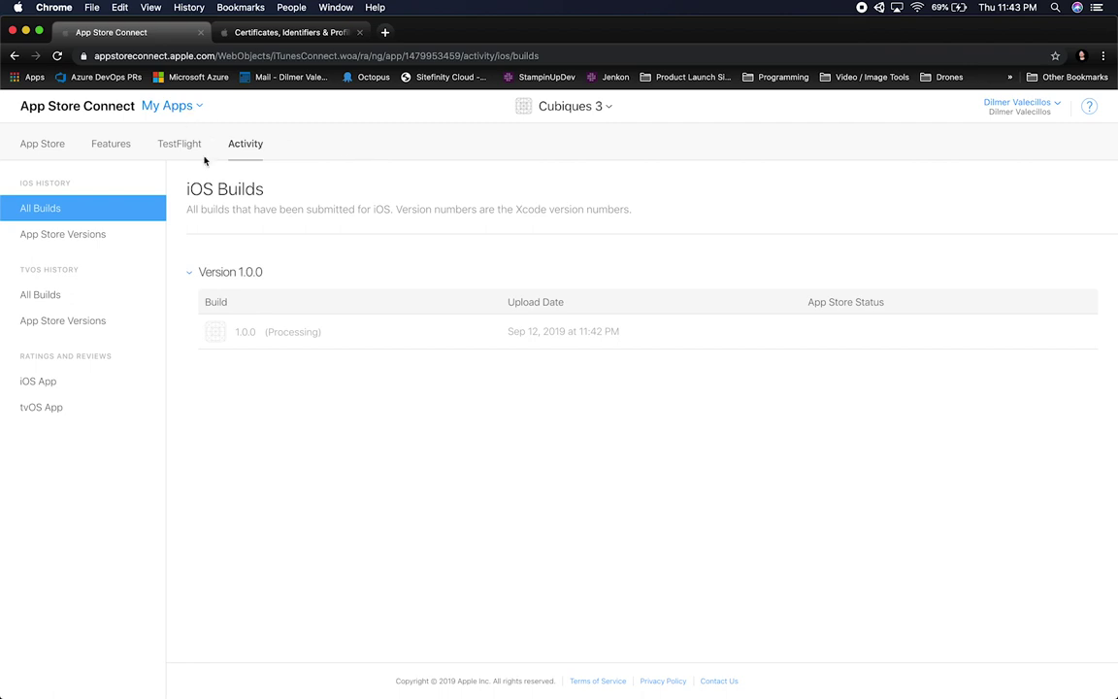
left_click(179, 145)
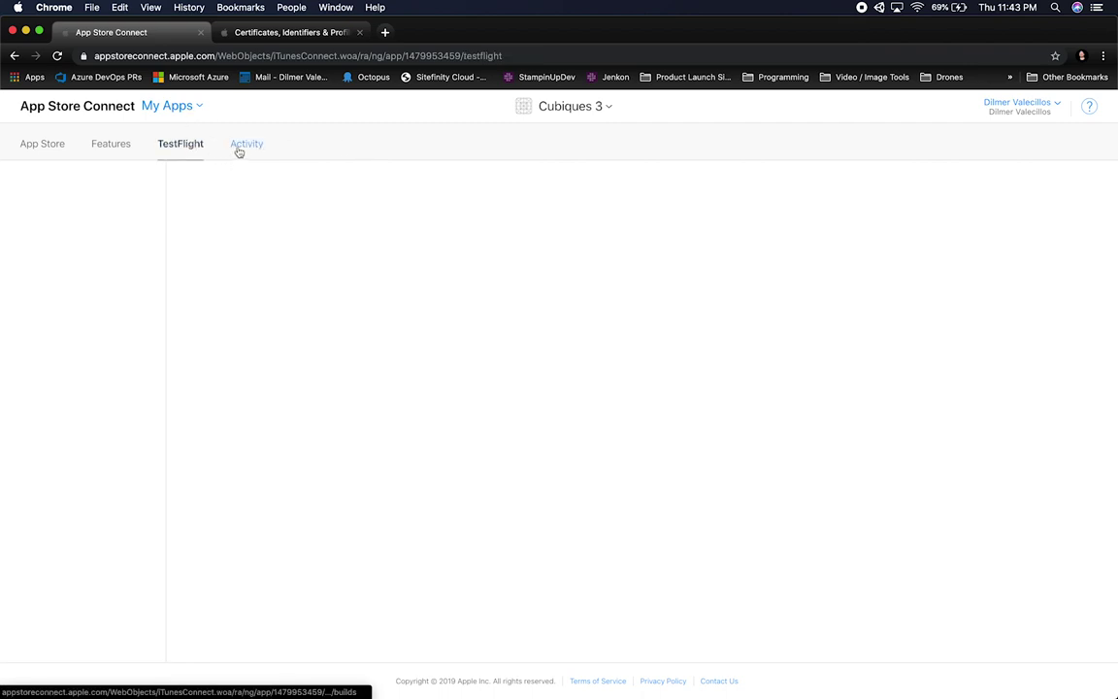
left_click(238, 149)
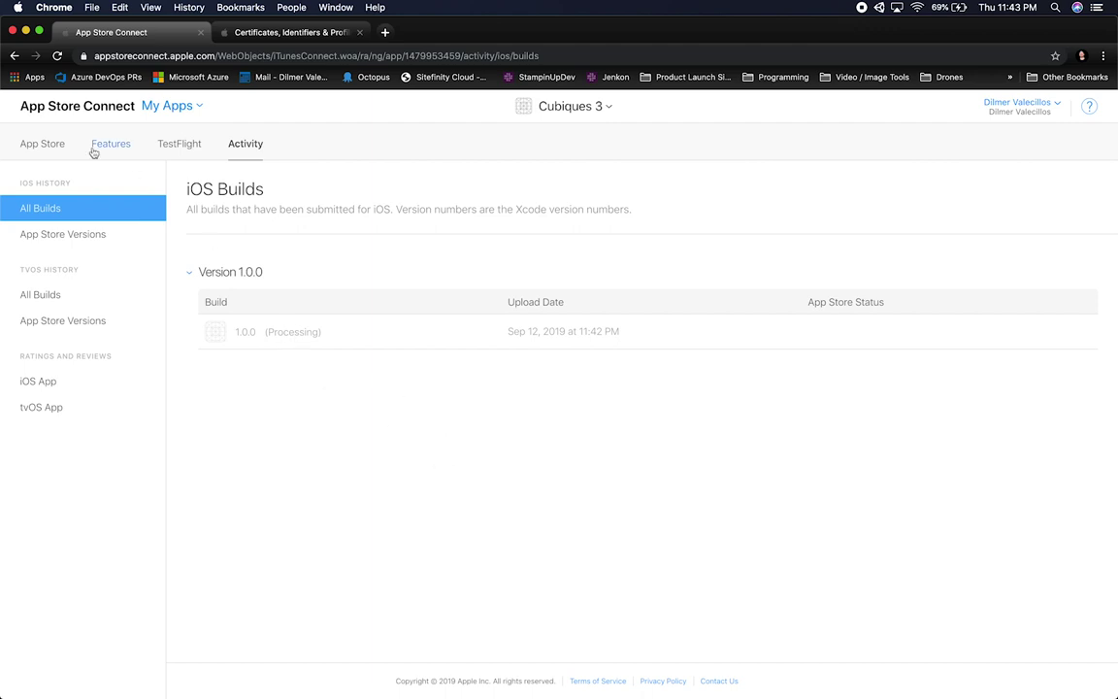
Step: Return to the Cubiques 3 iOS App 1.0 Prepare for Submission page and scroll through it
left_click(50, 149)
left_click(47, 146)
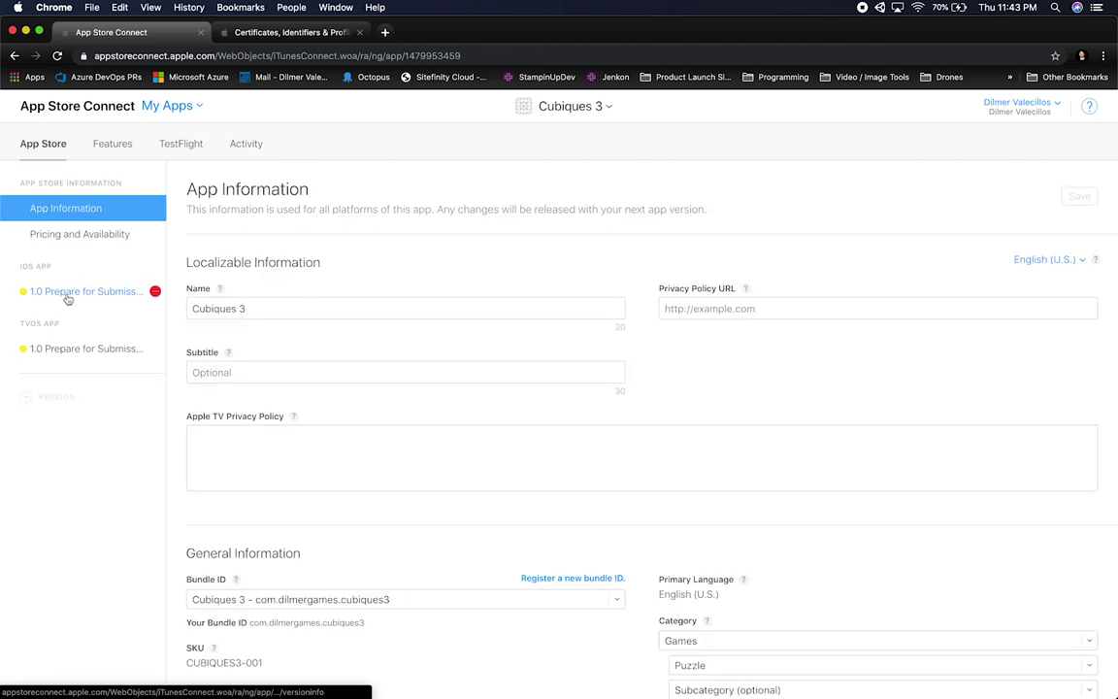
left_click(146, 291)
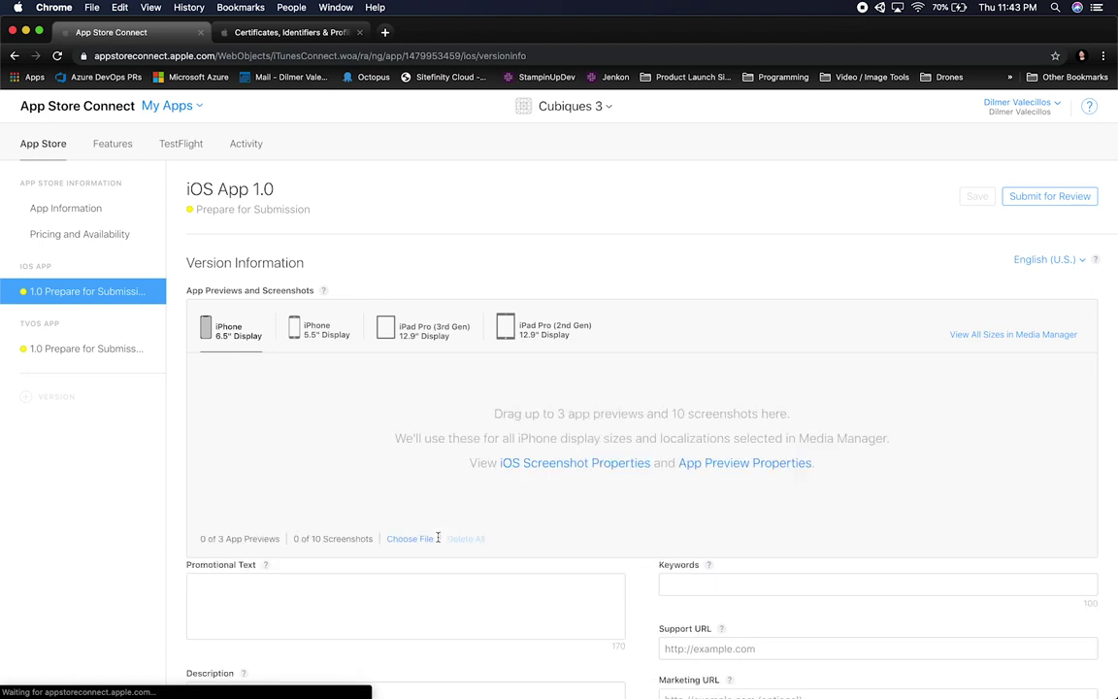
scroll(444, 546, "down", 5)
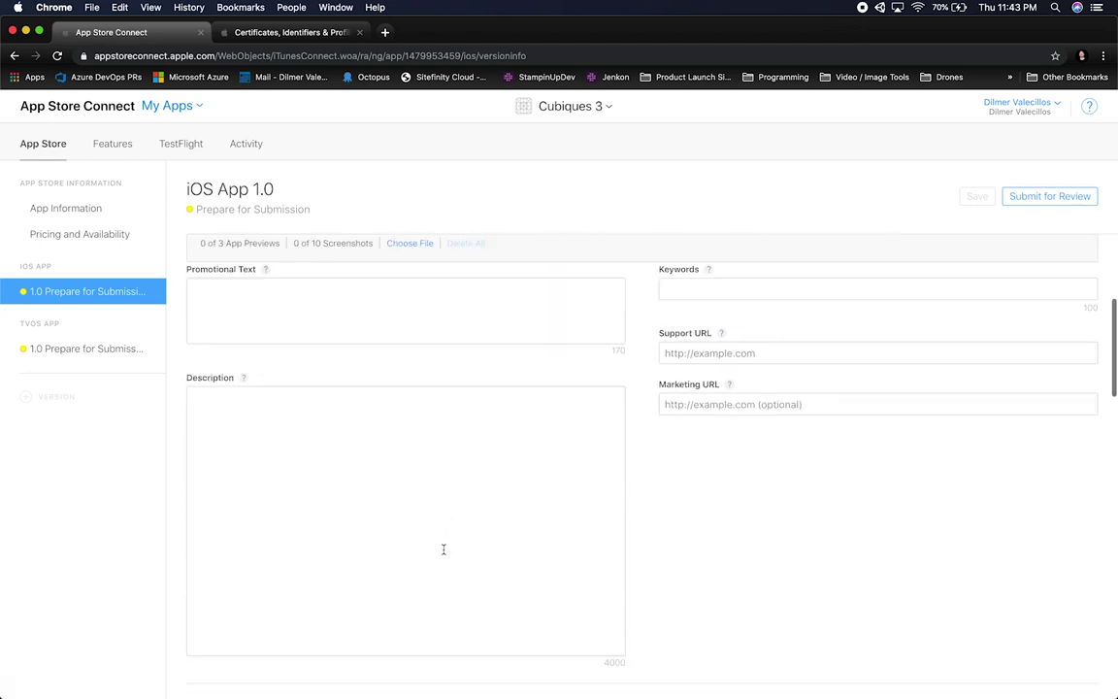
scroll(600, 535, "down", 3)
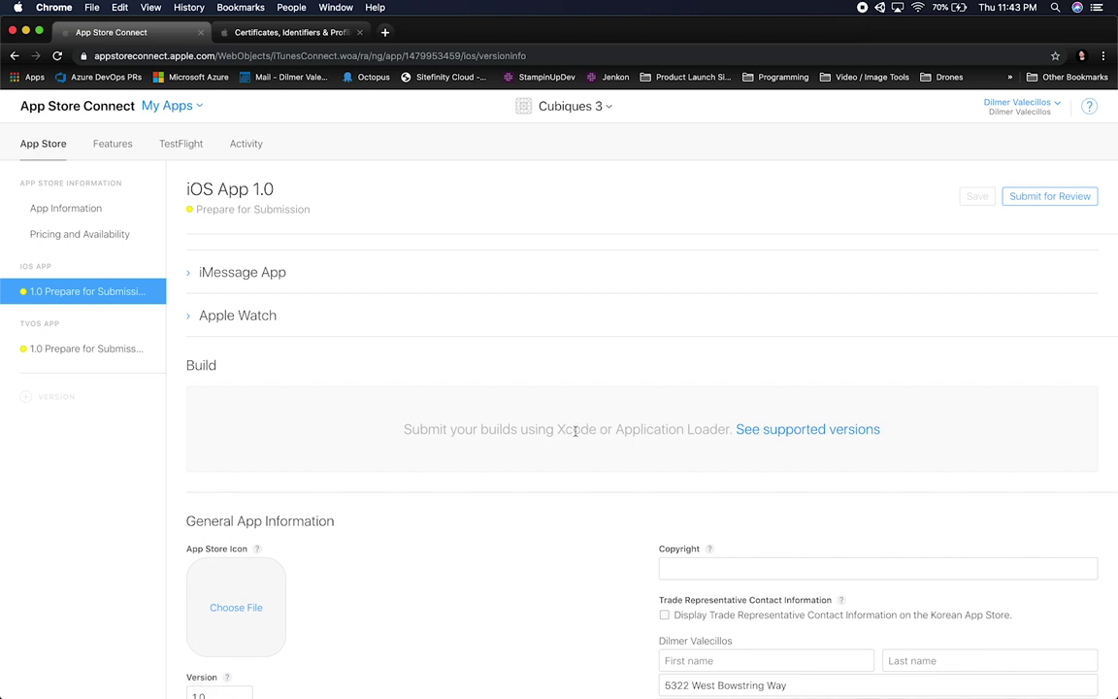
scroll(591, 386, "up", 8)
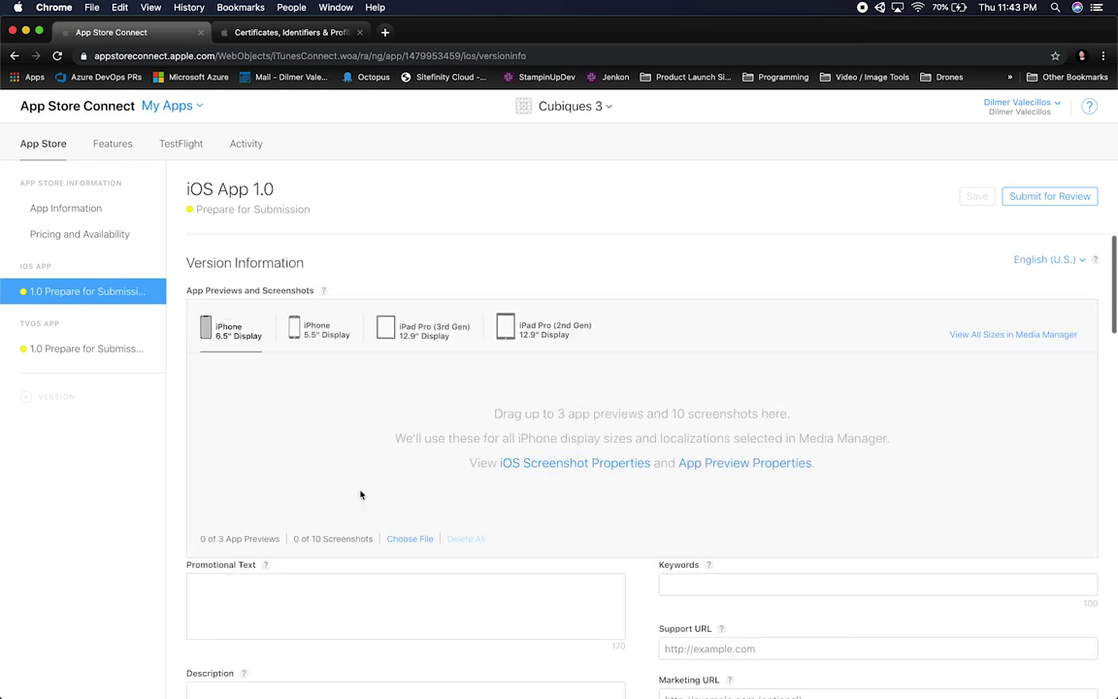